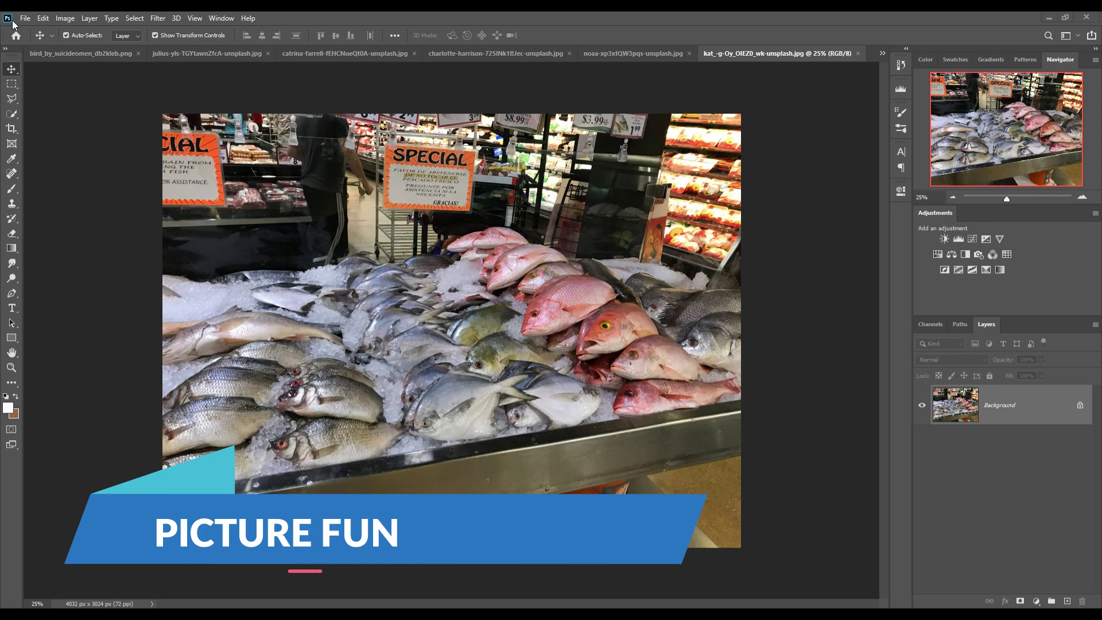
- Open the New Document dialog from the File menu
left_click(25, 17)
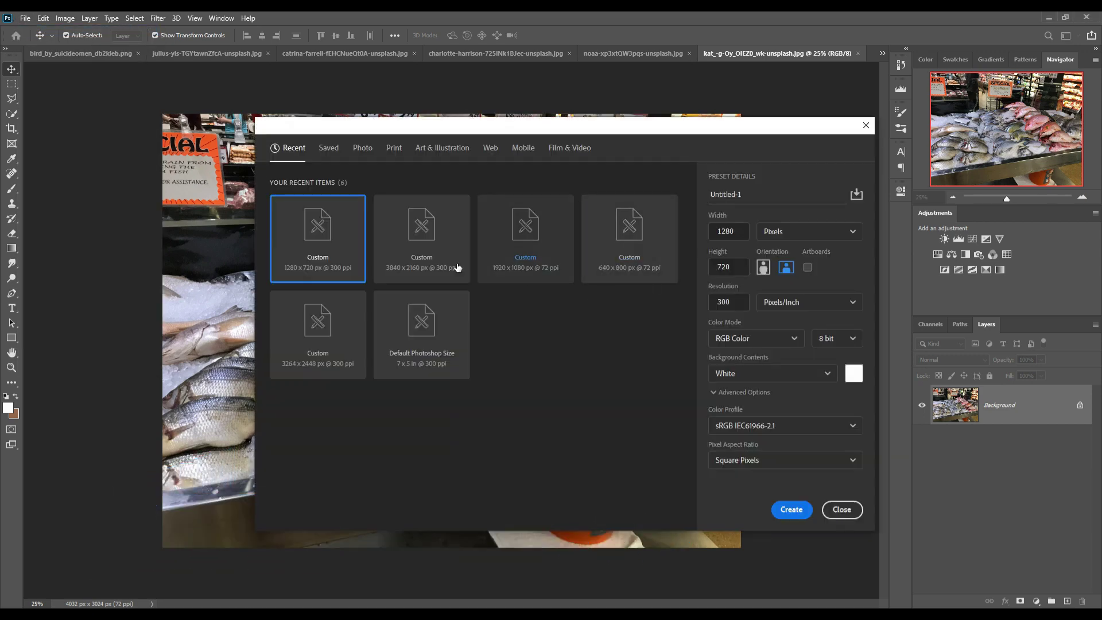
- Create a blank 3840×2160 px document, then browse the tabs to the sunset mountain-lake photo
left_click(423, 229)
left_click(795, 509)
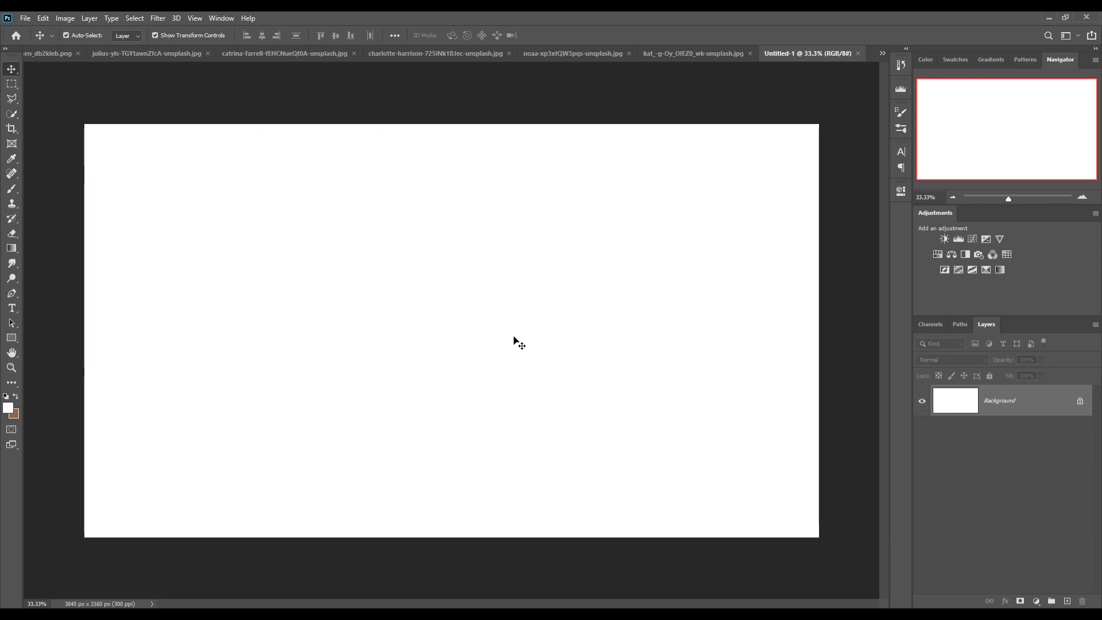
left_click(562, 50)
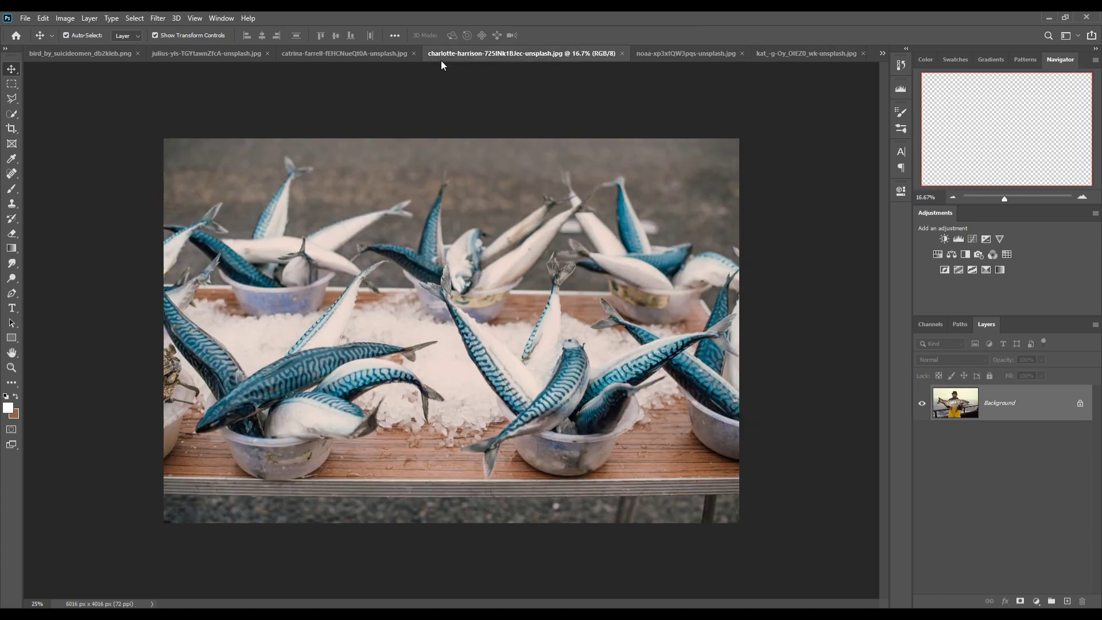
left_click(441, 57)
left_click(232, 51)
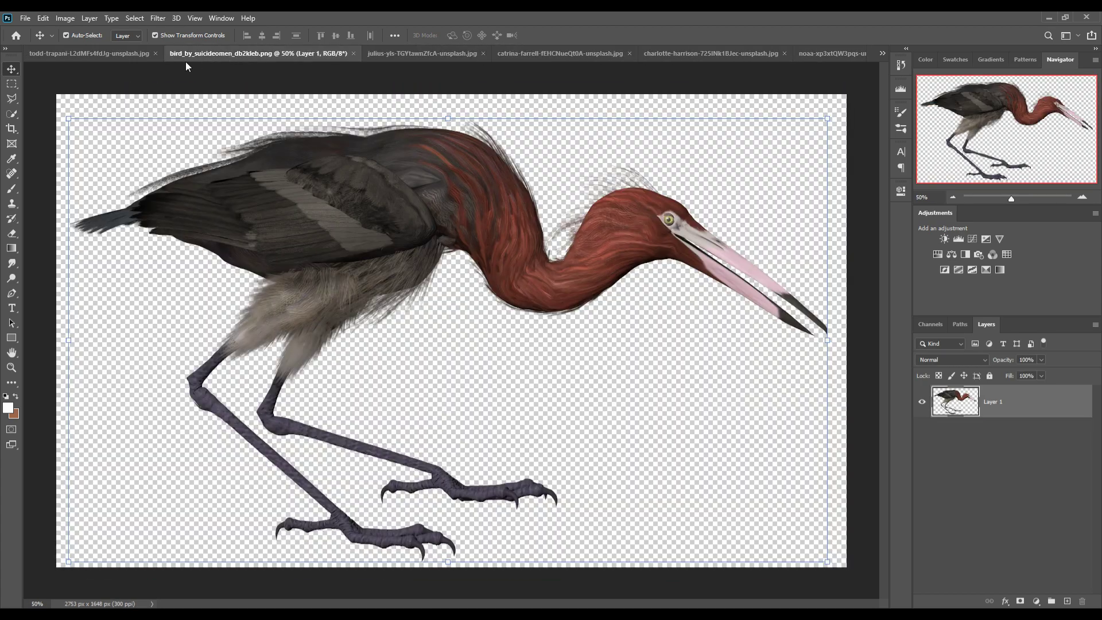
left_click(119, 55)
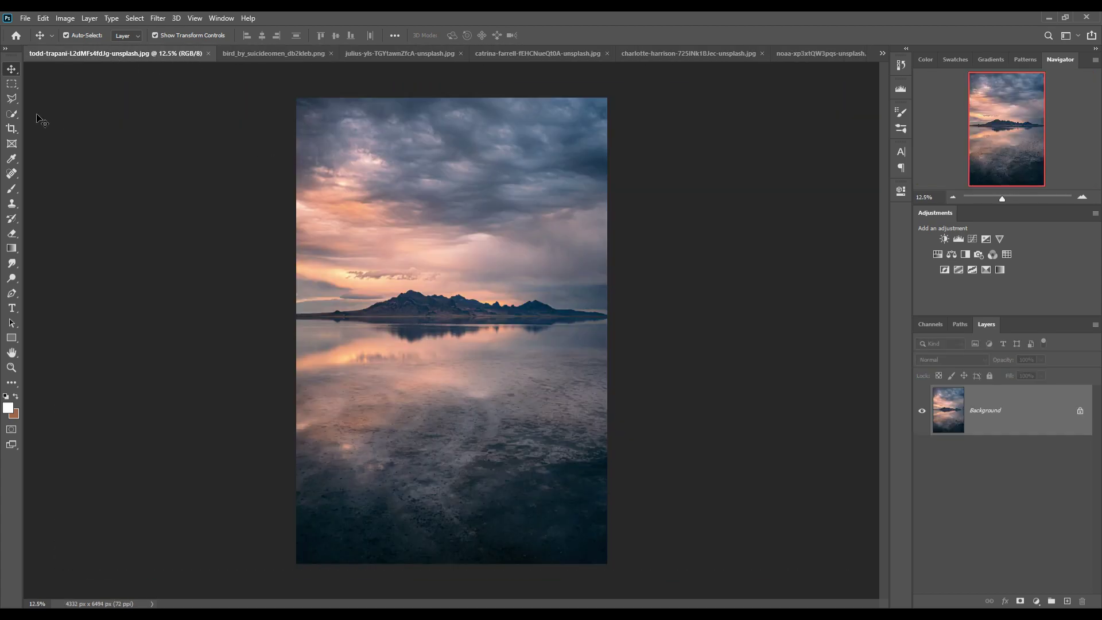
- Quick-select the mountain ridge and lake and drag them into Untitled-1
left_click(11, 113)
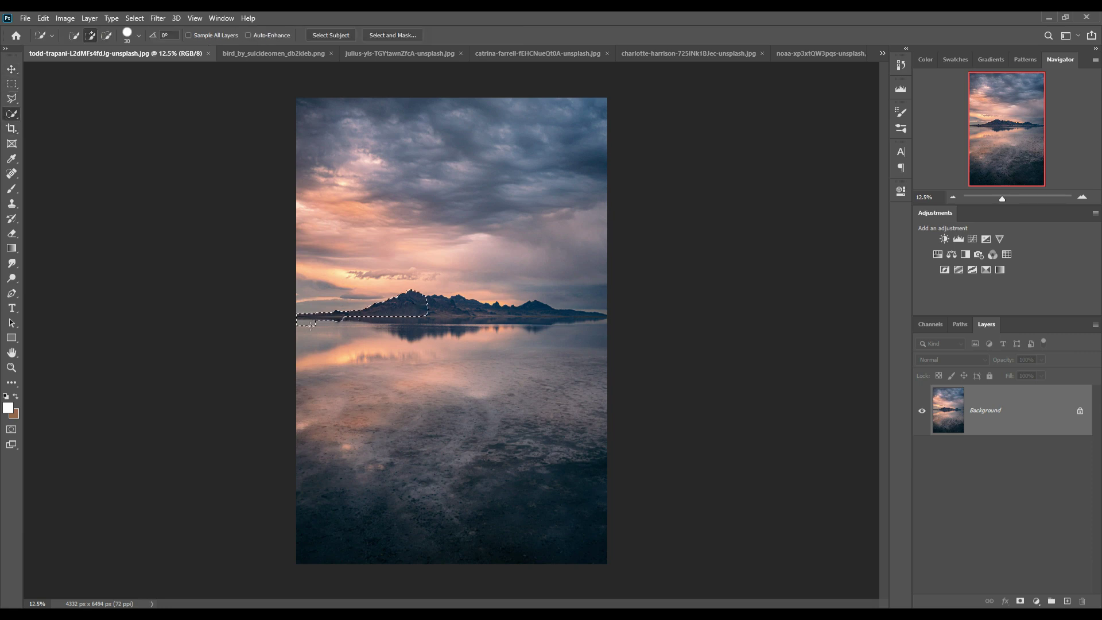
left_click(499, 451)
key("v")
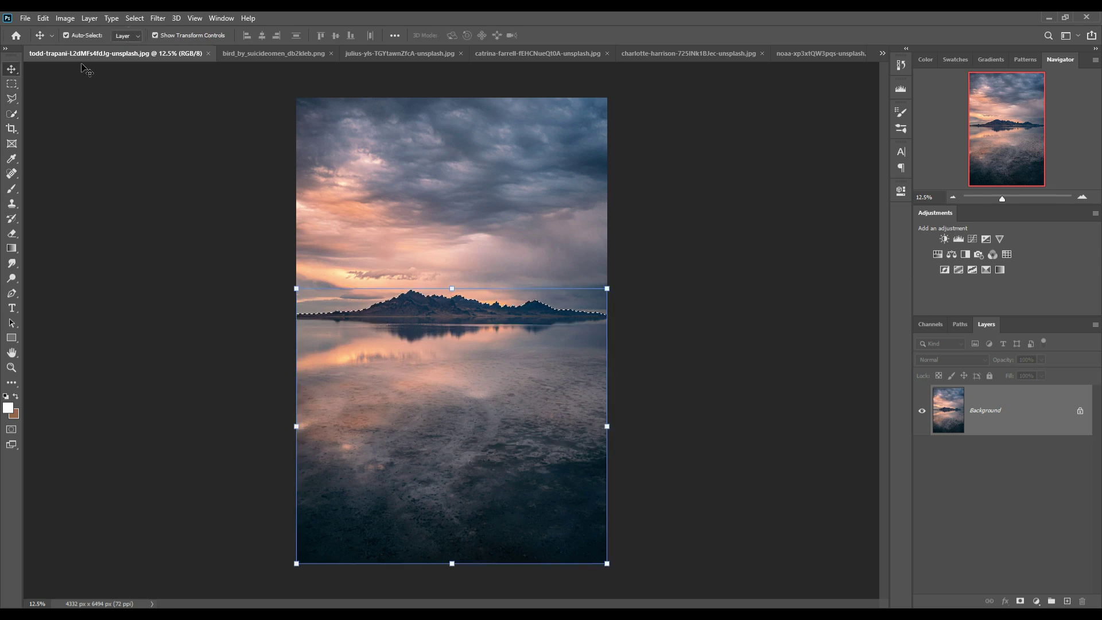
mouse_move(86, 69)
left_mouse_down()
mouse_move(568, 174)
mouse_move(648, 175)
left_mouse_up()
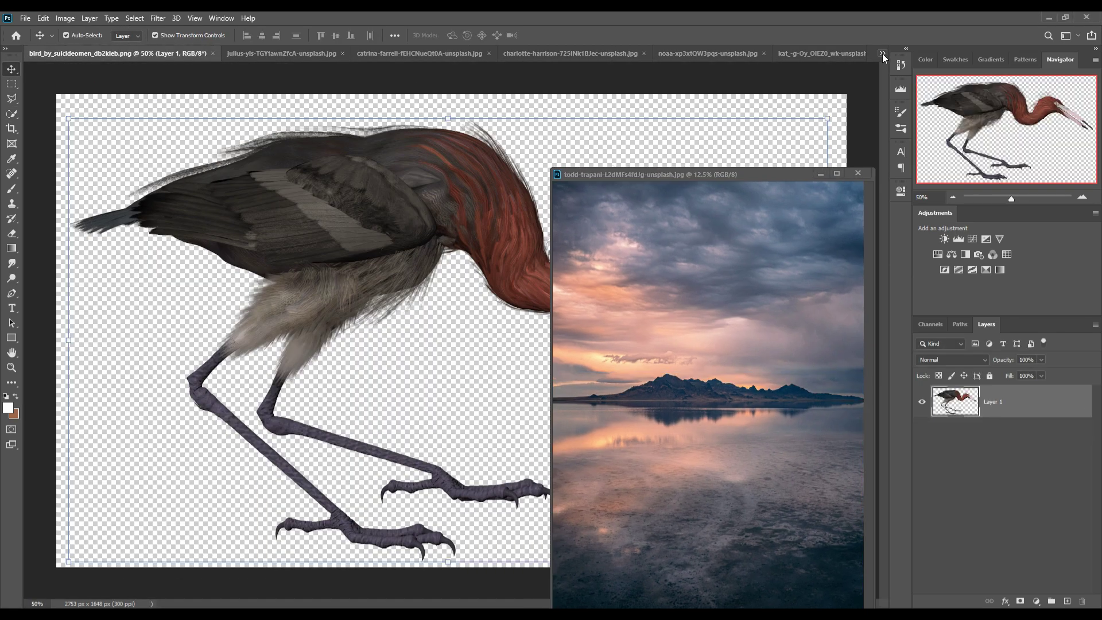
left_click(883, 54)
left_click(898, 246)
left_click_drag(729, 180, 843, 161)
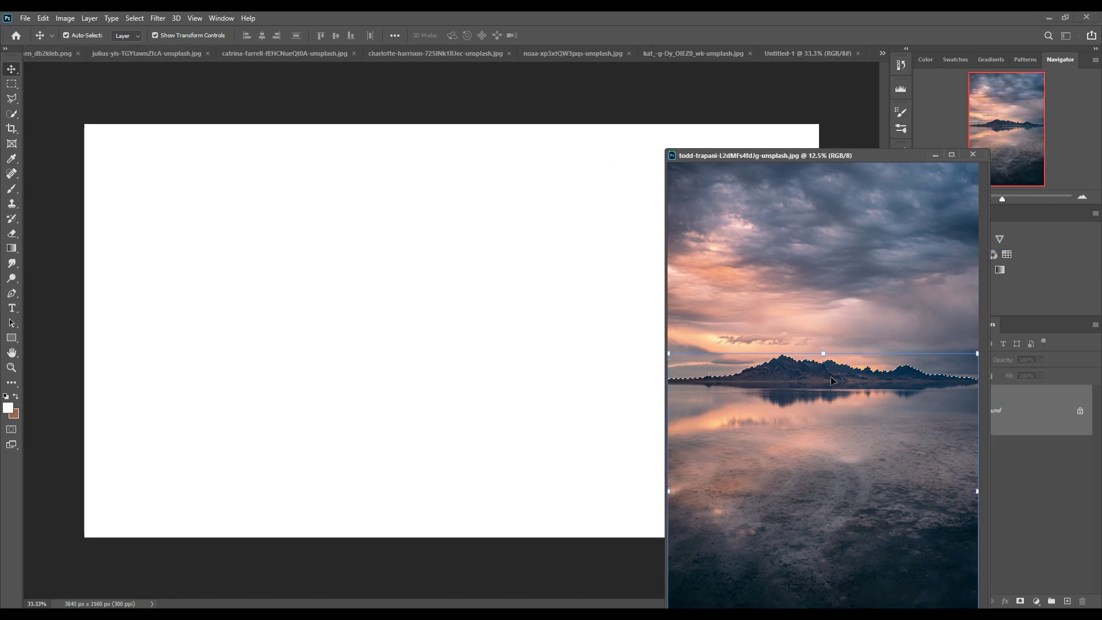
left_click_drag(822, 381, 497, 385)
left_click(934, 154)
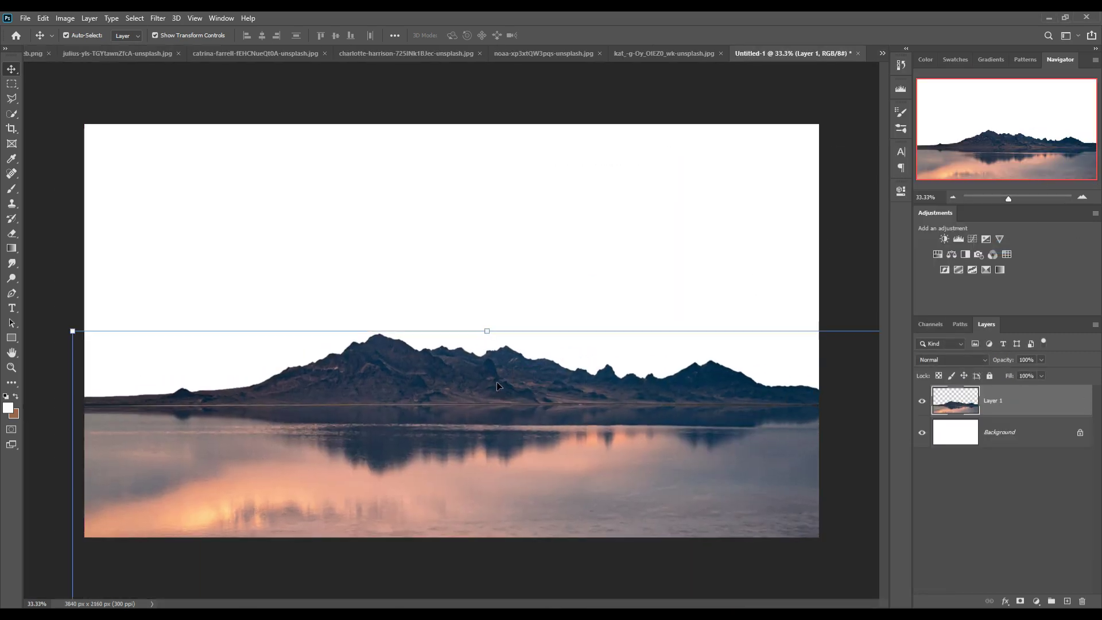
- Scale the ridge layer to span the full canvas width across the lower part
left_click_drag(486, 331, 486, 455)
left_click_drag(478, 499, 449, 357)
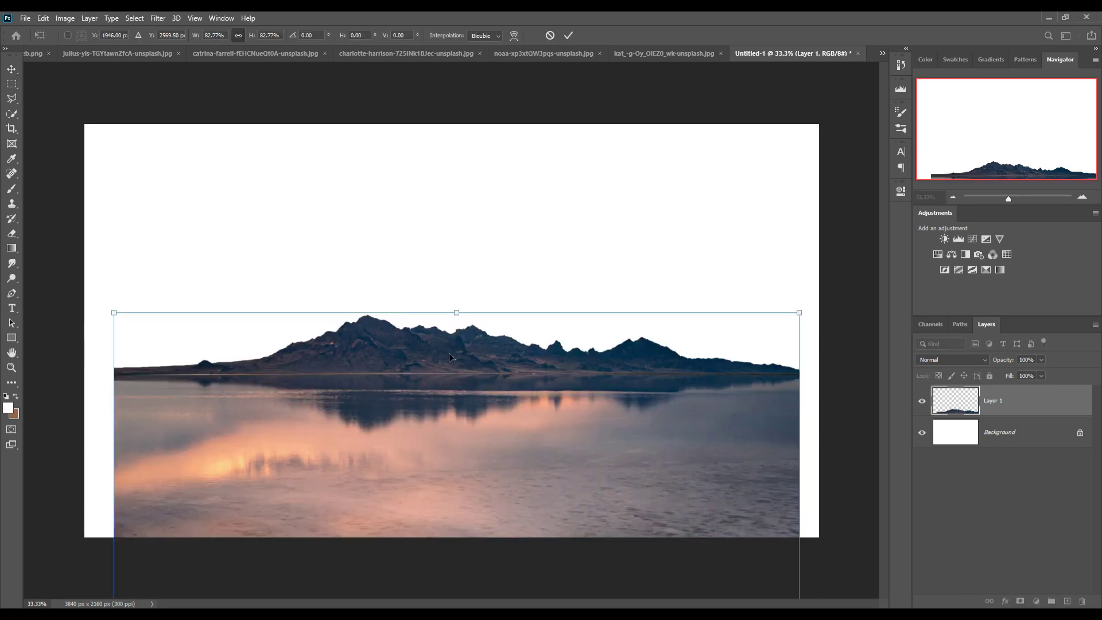
left_click_drag(807, 497, 825, 498)
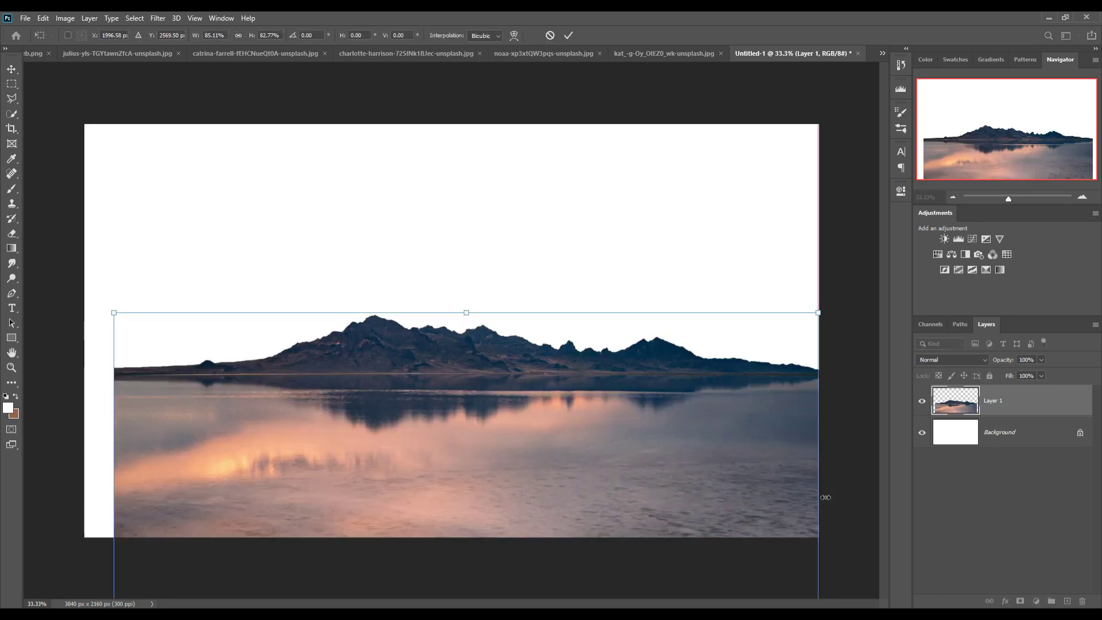
left_click_drag(118, 513, 85, 512)
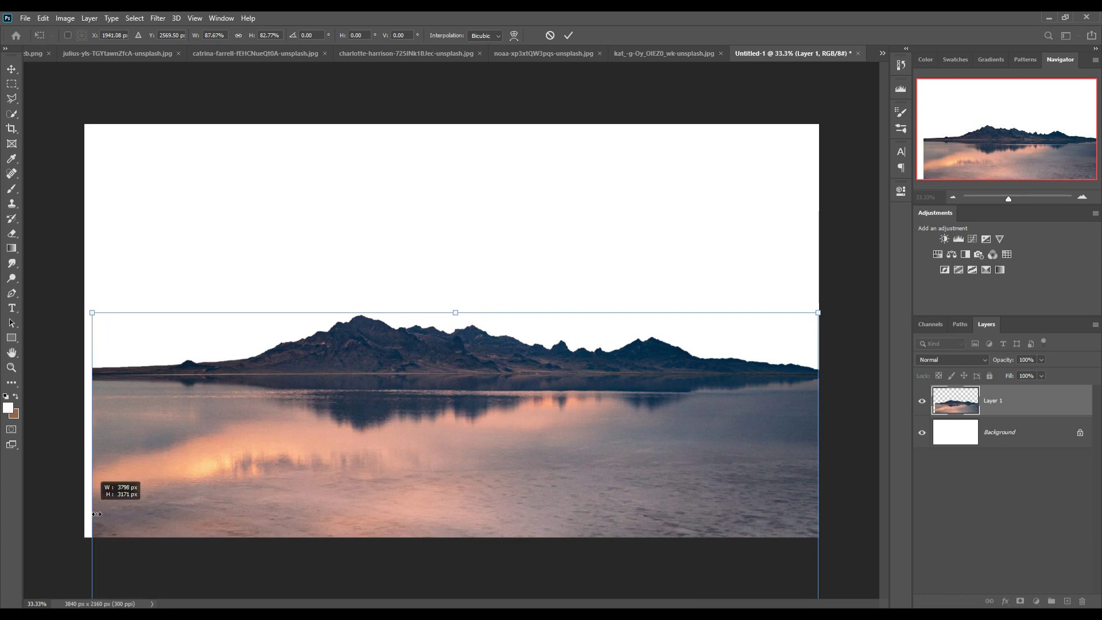
mouse_move(441, 317)
left_mouse_down()
mouse_move(463, 449)
mouse_move(466, 422)
left_mouse_up()
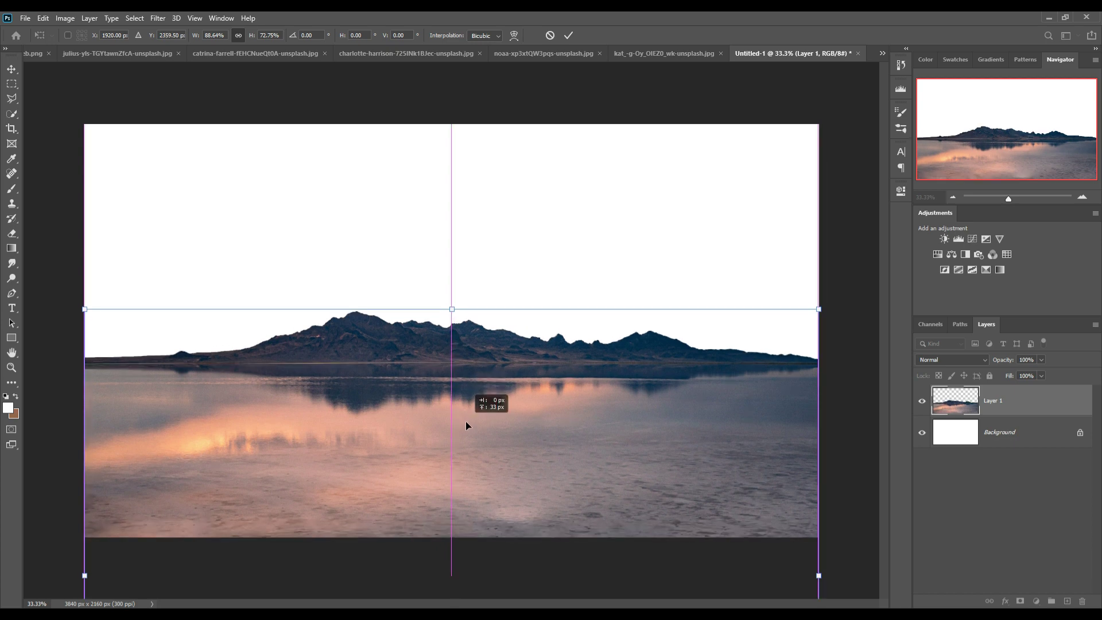
left_click(566, 40)
left_click(115, 54)
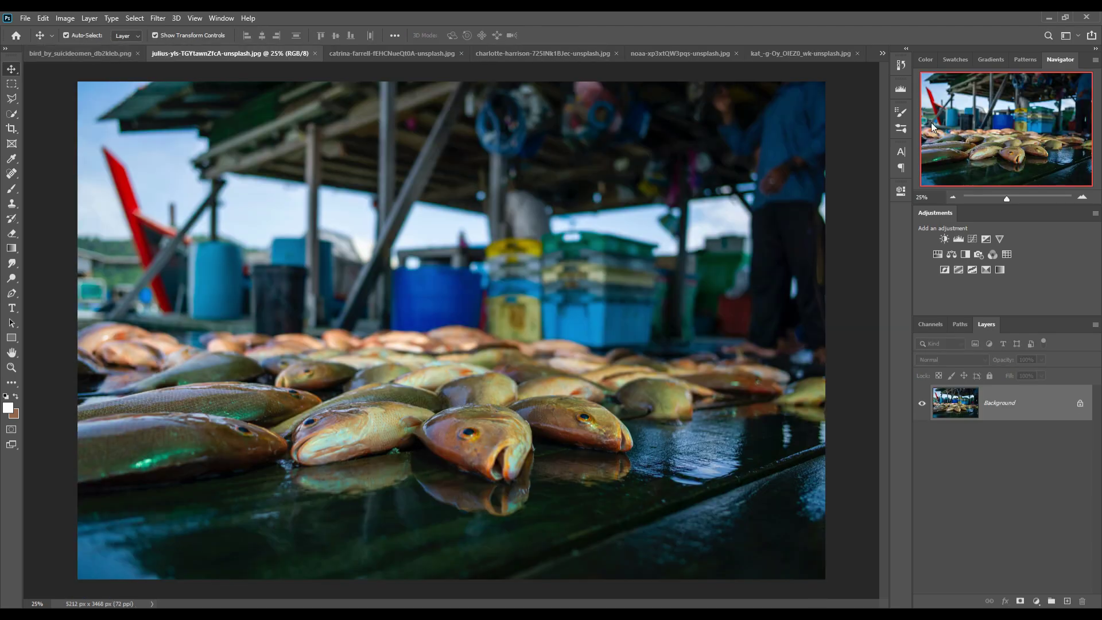
- Marquee-select the right, one-legged heron in the two-heron image
left_click(882, 53)
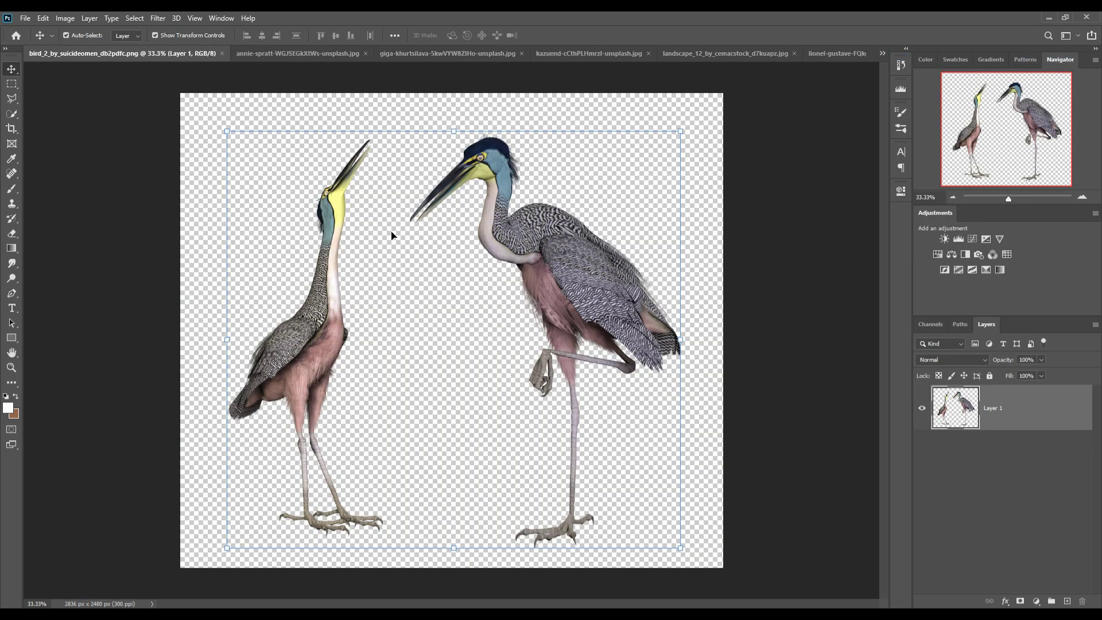
left_click(392, 235)
left_click(13, 85)
left_click_drag(394, 119, 700, 574)
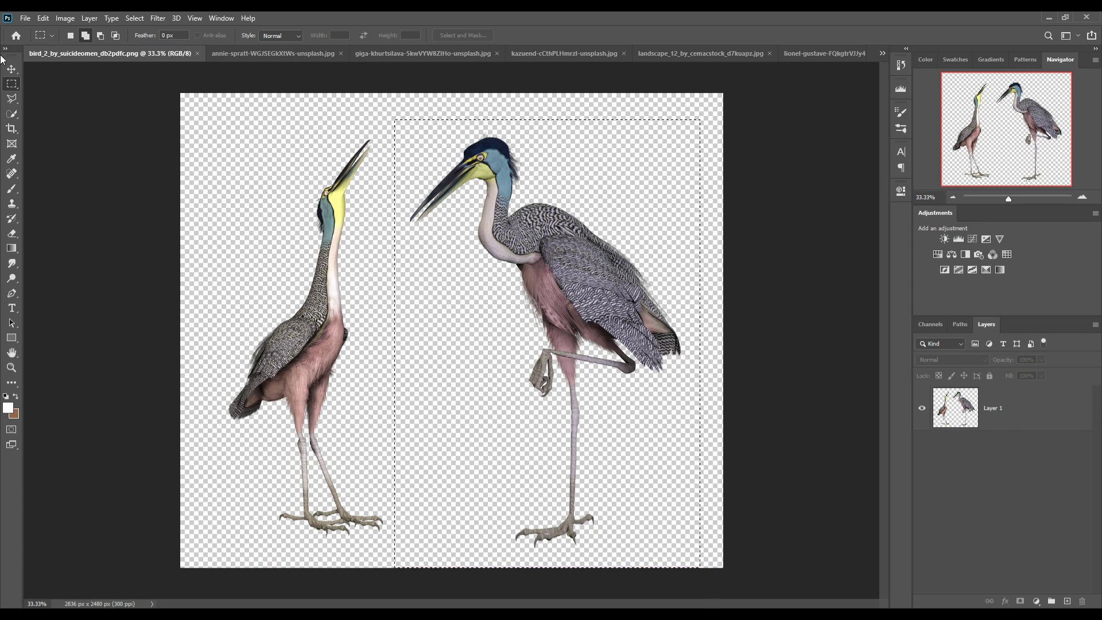
key("v")
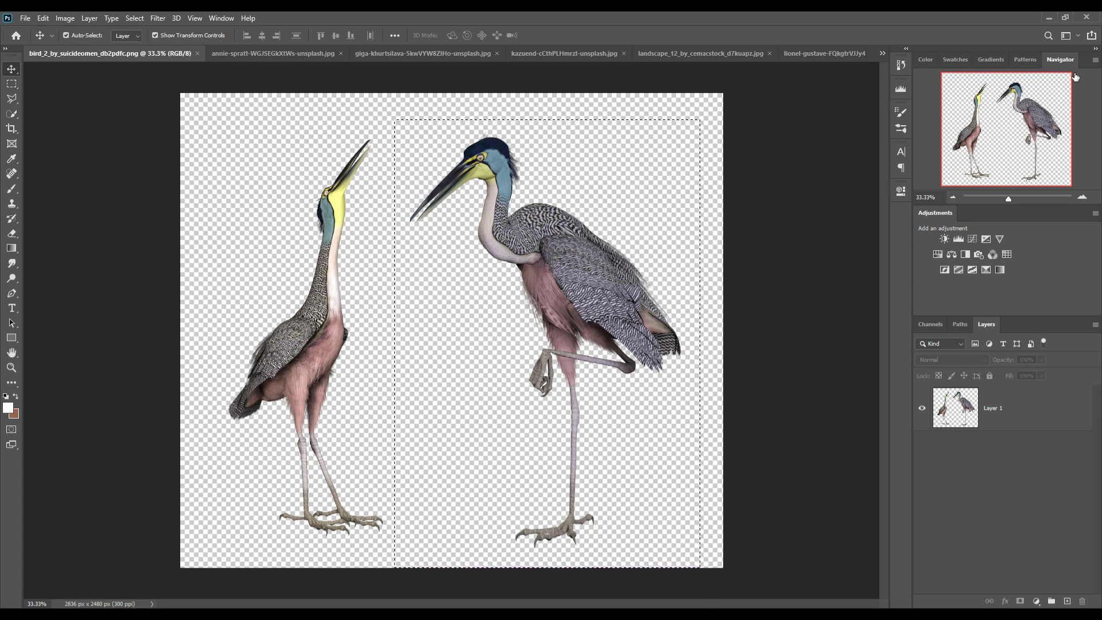
- Drag the selected heron into Untitled-1 as Layer 2
left_click(882, 52)
left_click(930, 246)
key("ctrl")
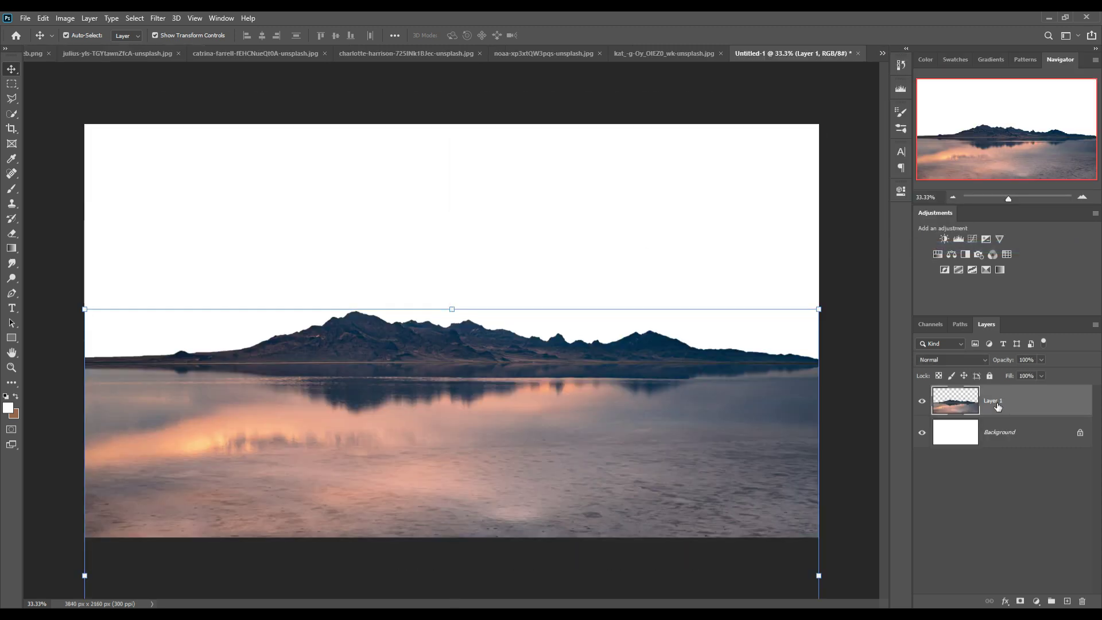
left_click(882, 53)
left_click(930, 60)
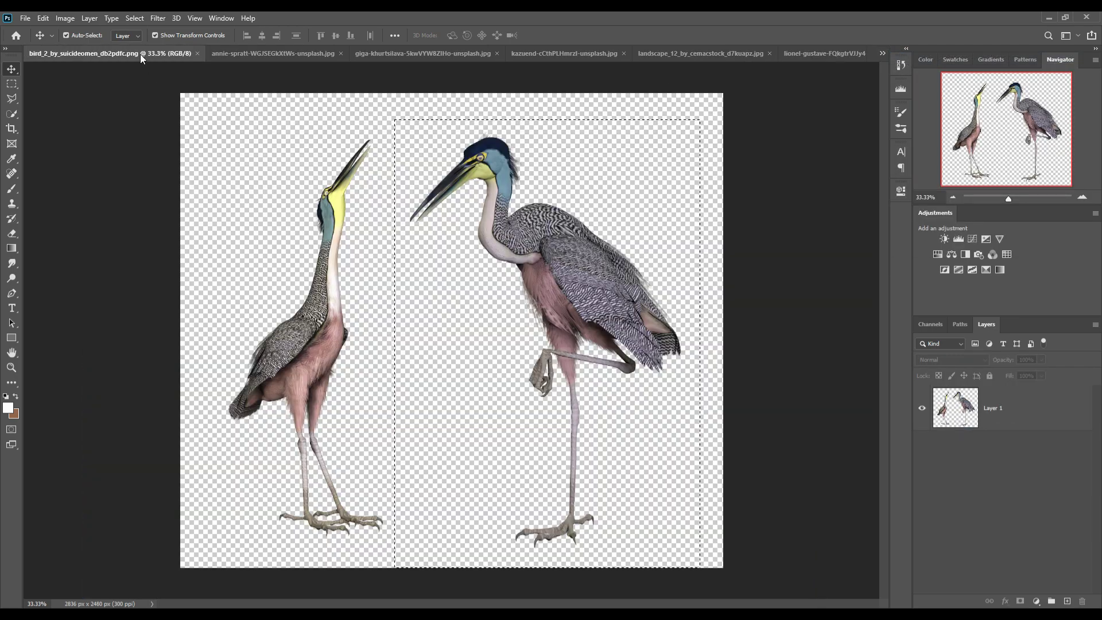
mouse_move(140, 54)
left_mouse_down()
mouse_move(140, 98)
mouse_move(751, 141)
left_mouse_up()
left_click(1039, 327)
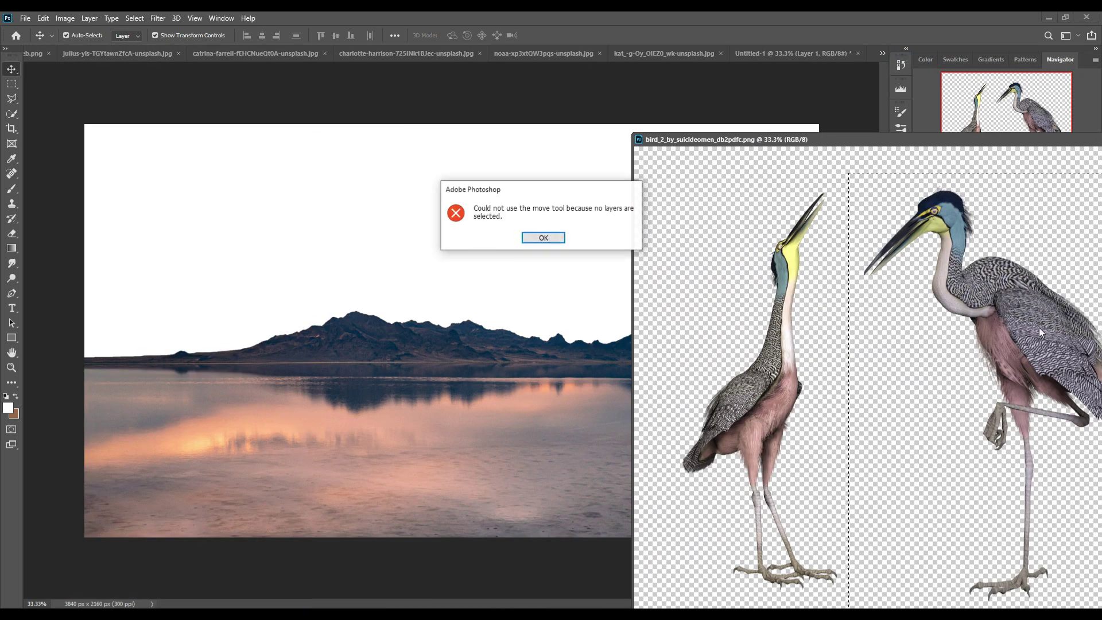
left_click(544, 237)
left_click_drag(819, 141, 367, 83)
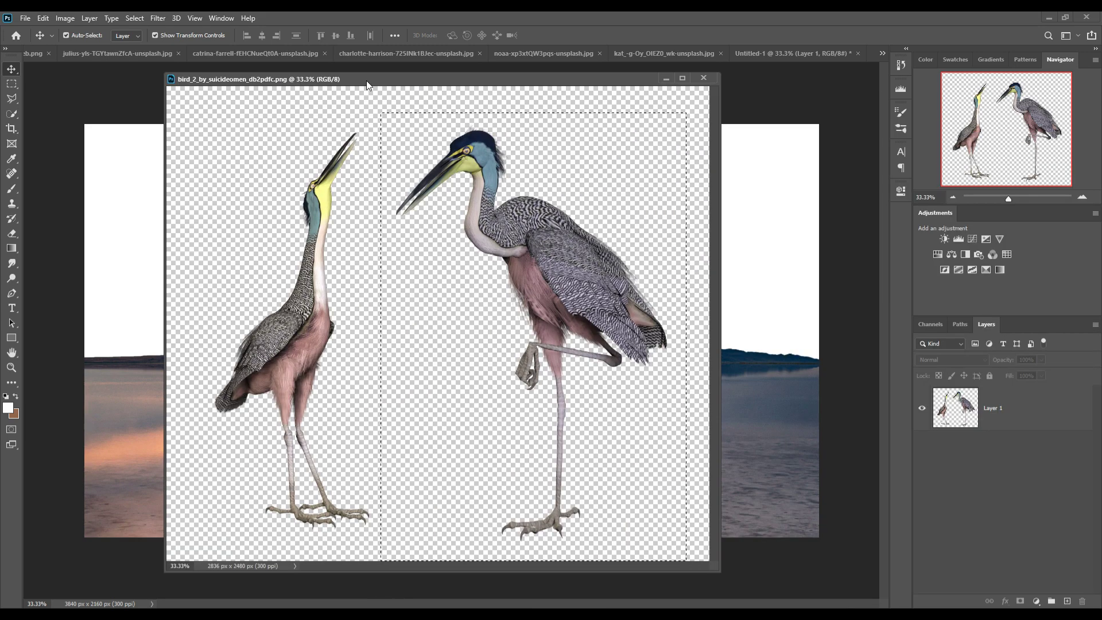
left_click(1034, 417)
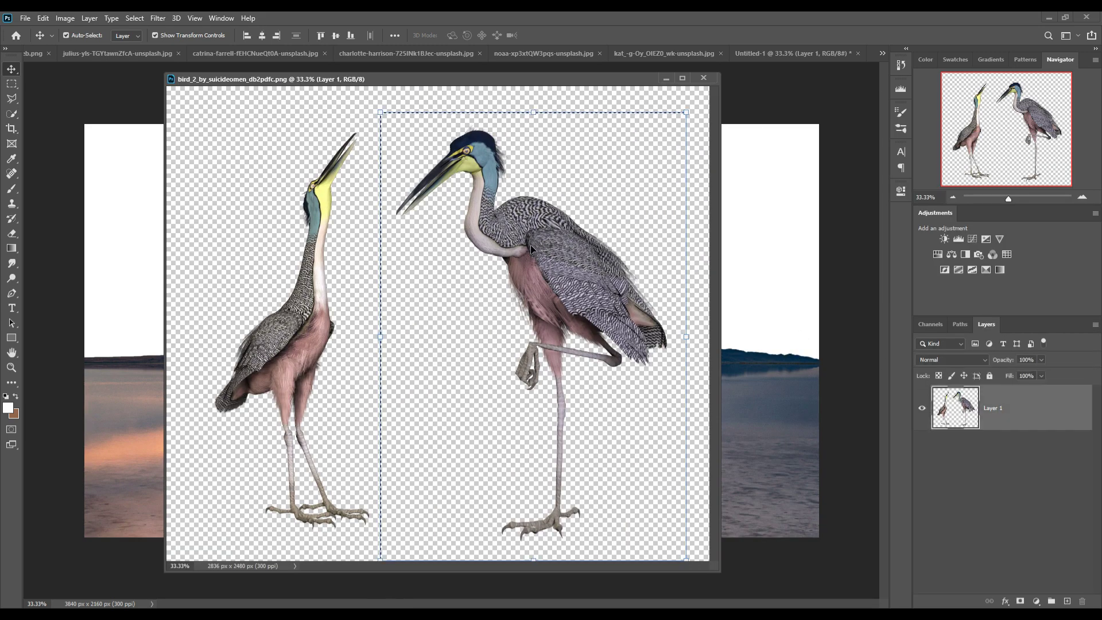
mouse_move(530, 245)
left_mouse_down()
mouse_move(742, 229)
mouse_move(531, 222)
left_mouse_up()
- Scale the Layer 2 heron to about 57% and stand it in the lake just right of centre
left_click(664, 77)
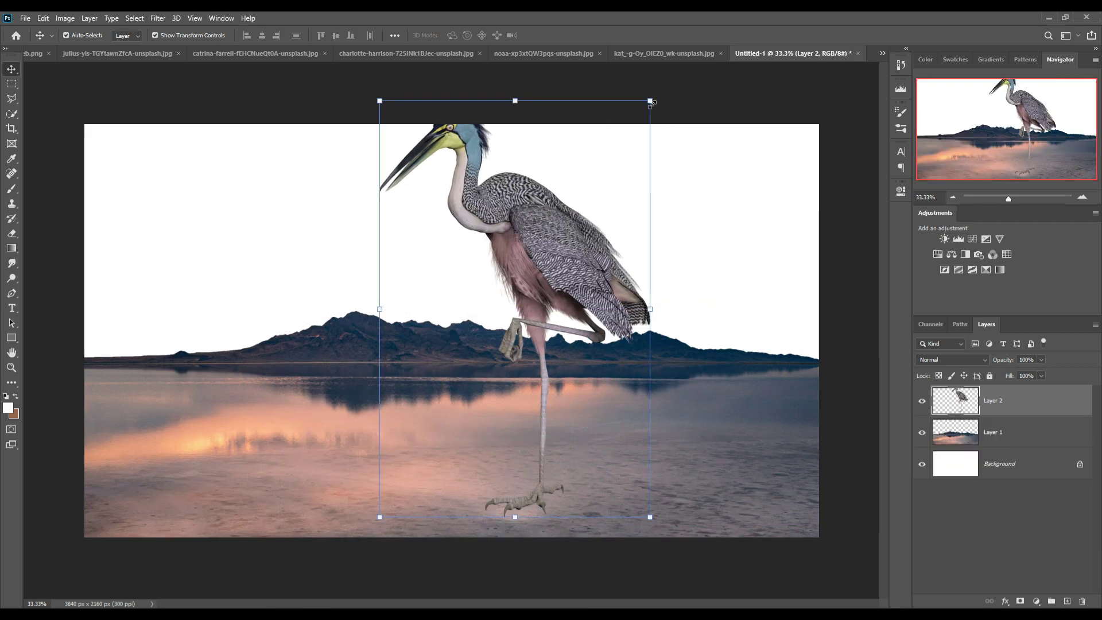
left_click_drag(668, 115, 624, 183)
left_click_drag(536, 314, 586, 252)
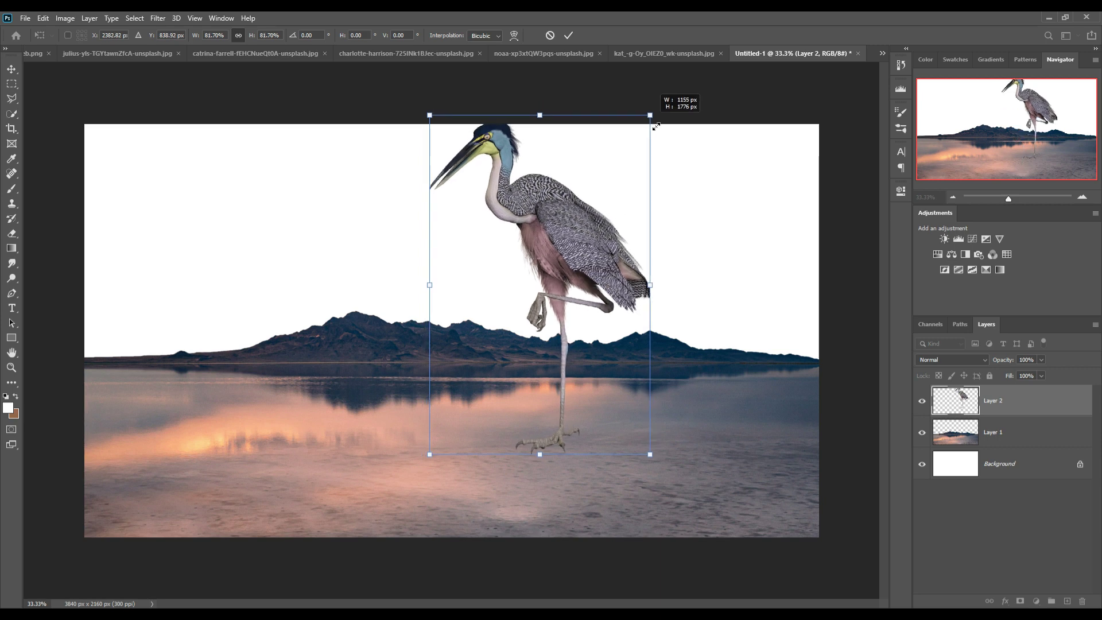
left_click_drag(649, 124, 638, 138)
left_click_drag(565, 276, 568, 278)
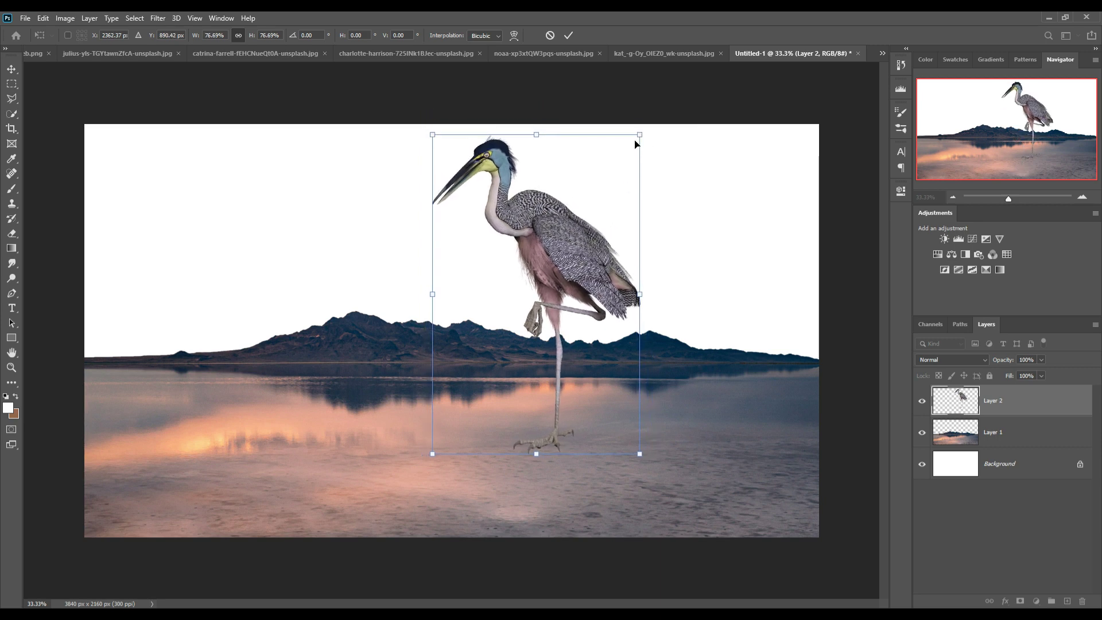
left_click_drag(638, 135, 624, 158)
left_click_drag(539, 424, 541, 389)
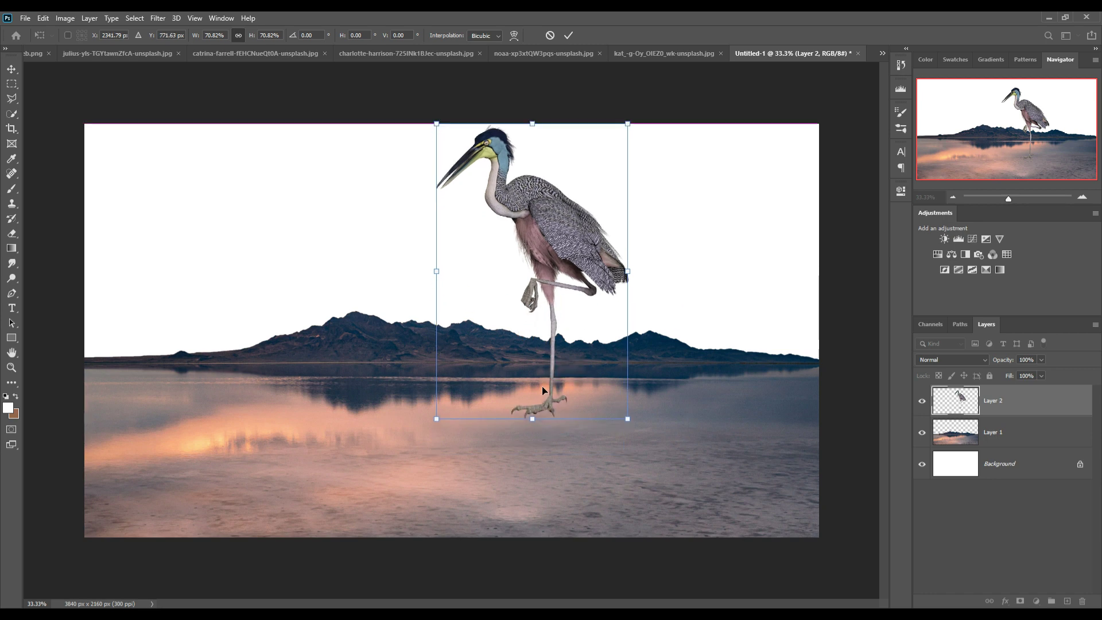
left_click_drag(628, 123, 591, 180)
left_click_drag(534, 374, 555, 368)
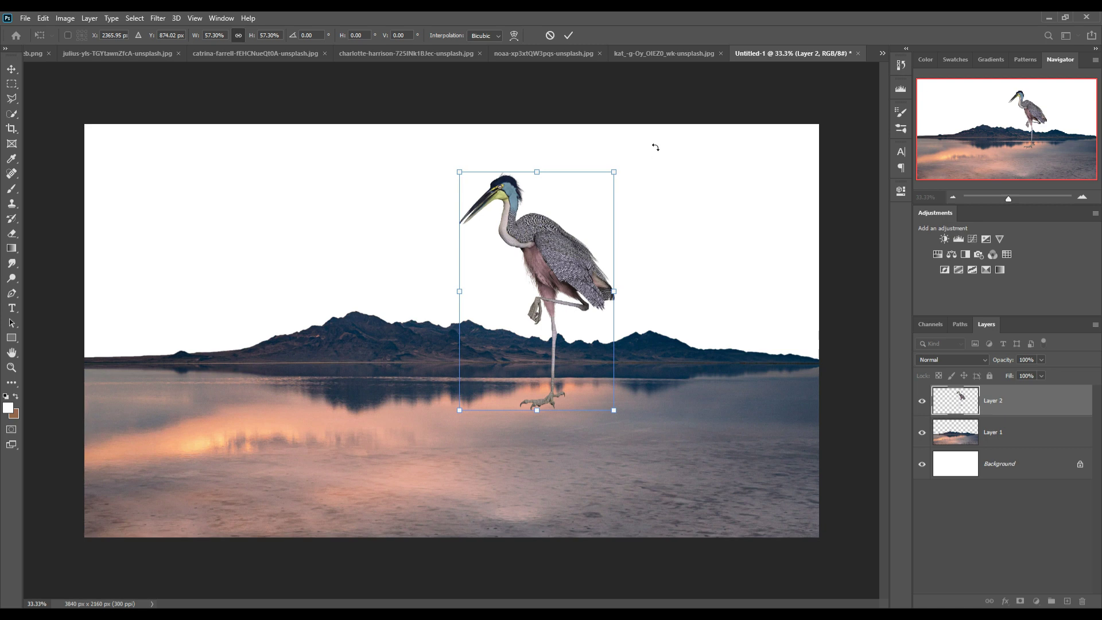
left_click(568, 35)
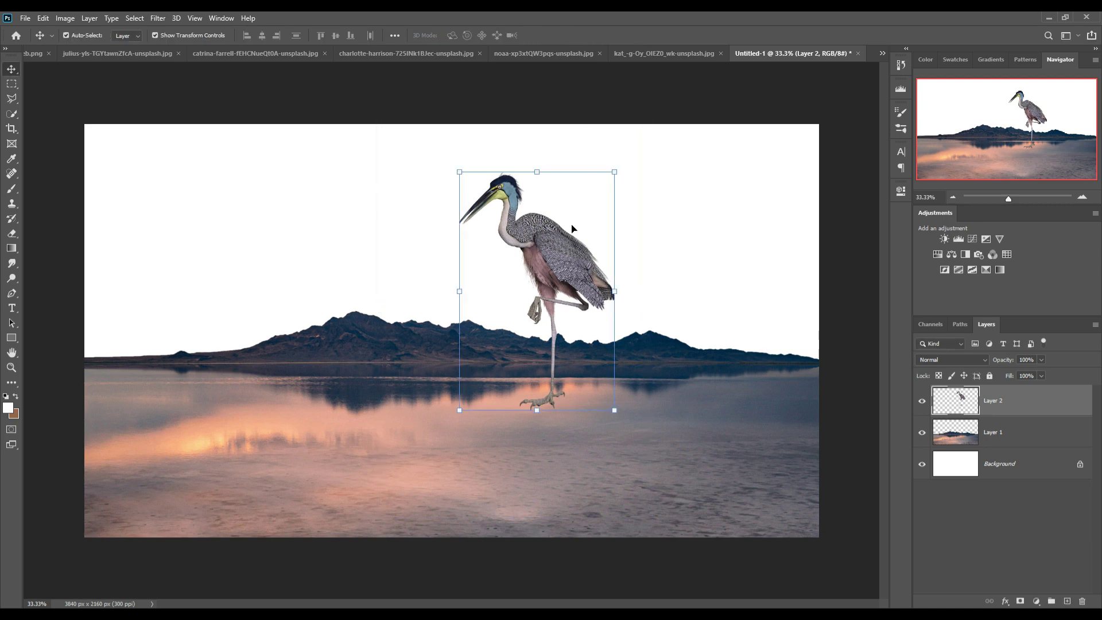
- Duplicate the heron layer, shrink the copy to about 59% and move it left over the water
right_click(1039, 417)
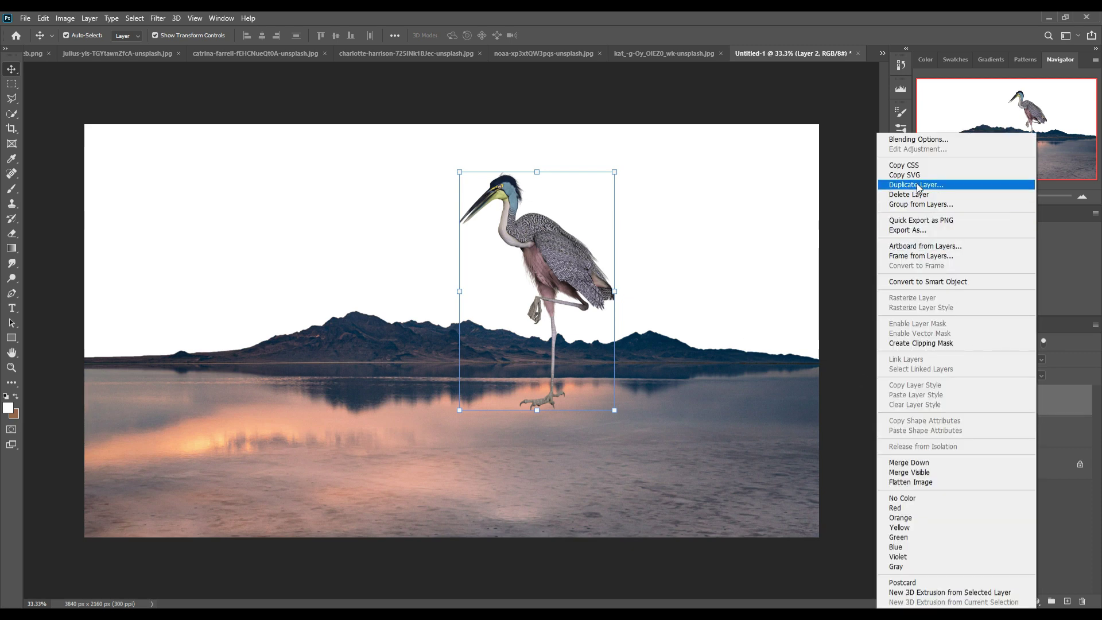
left_click(970, 187)
left_click(646, 182)
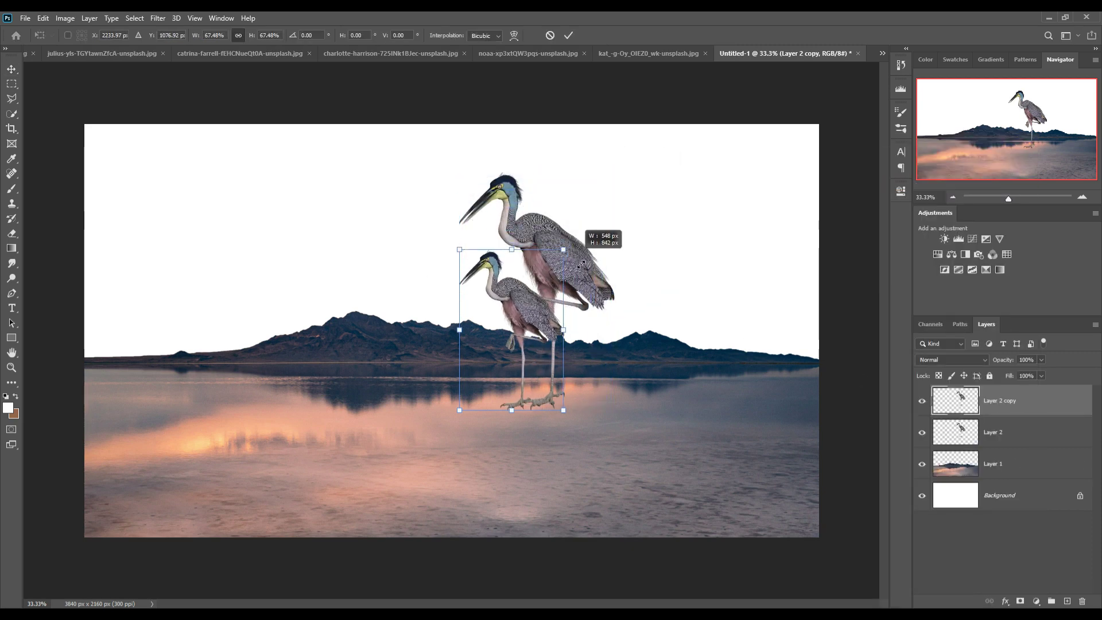
left_click_drag(622, 176, 550, 270)
mouse_move(522, 360)
left_mouse_down()
mouse_move(288, 332)
mouse_move(282, 315)
mouse_move(285, 323)
left_mouse_up()
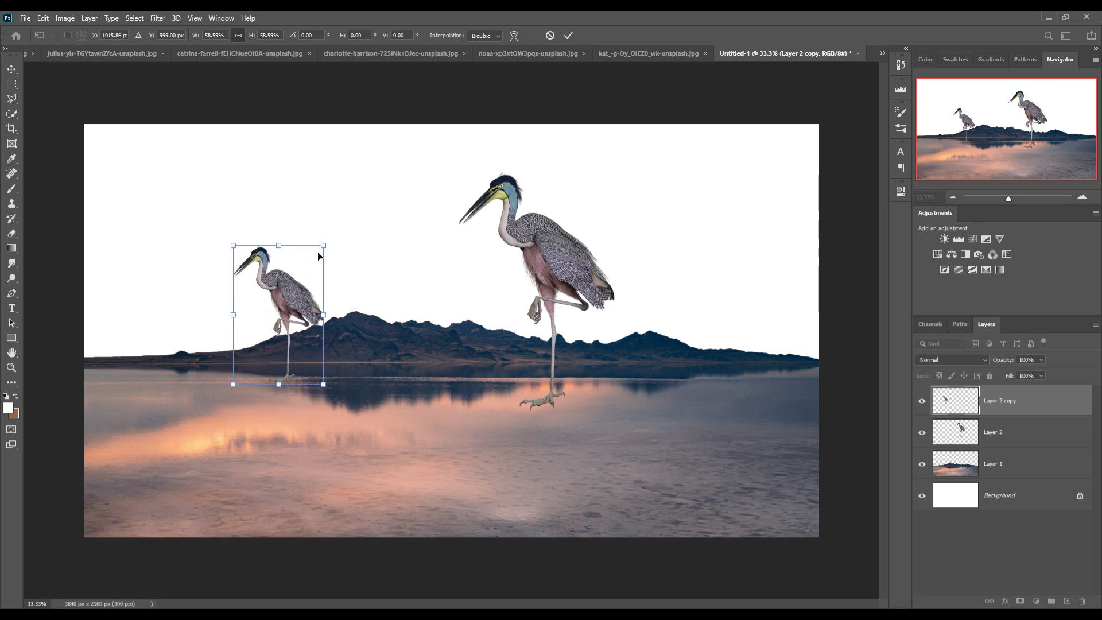
- Commit the heron copy, then marquee-select the upward-gazing left bird in the two-bird image
left_click(569, 35)
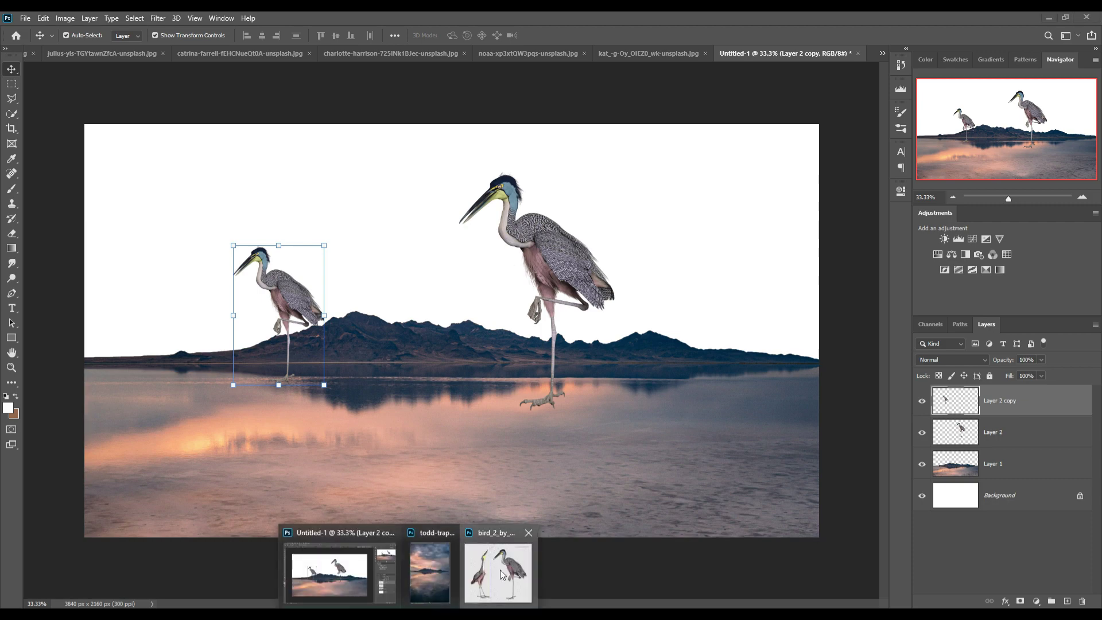
left_click(492, 570)
left_click(158, 18)
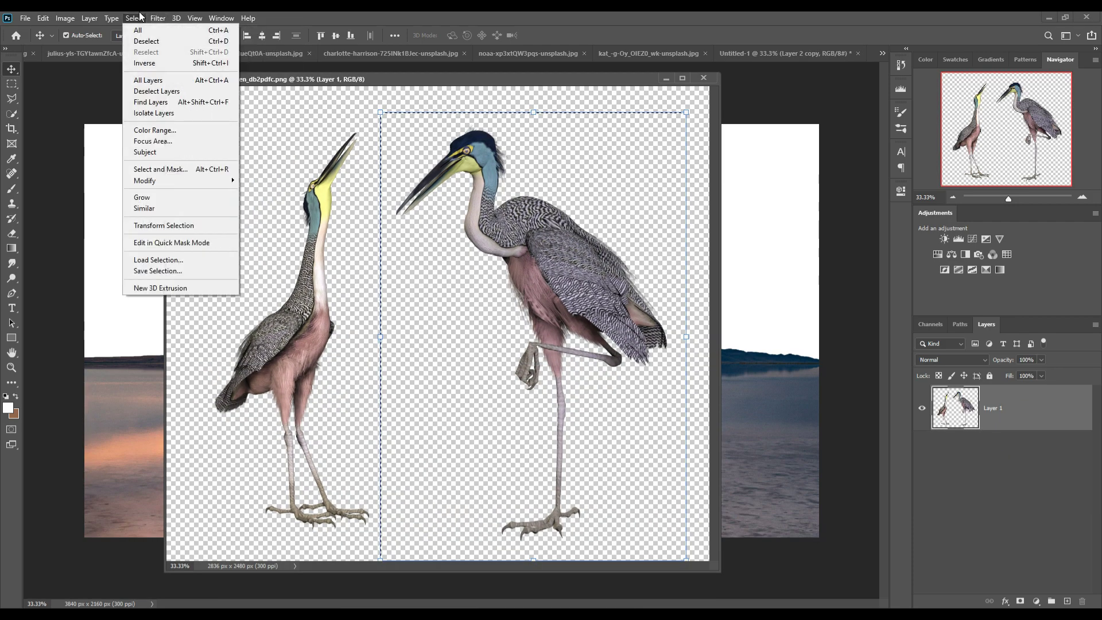
left_click(173, 41)
left_click(10, 86)
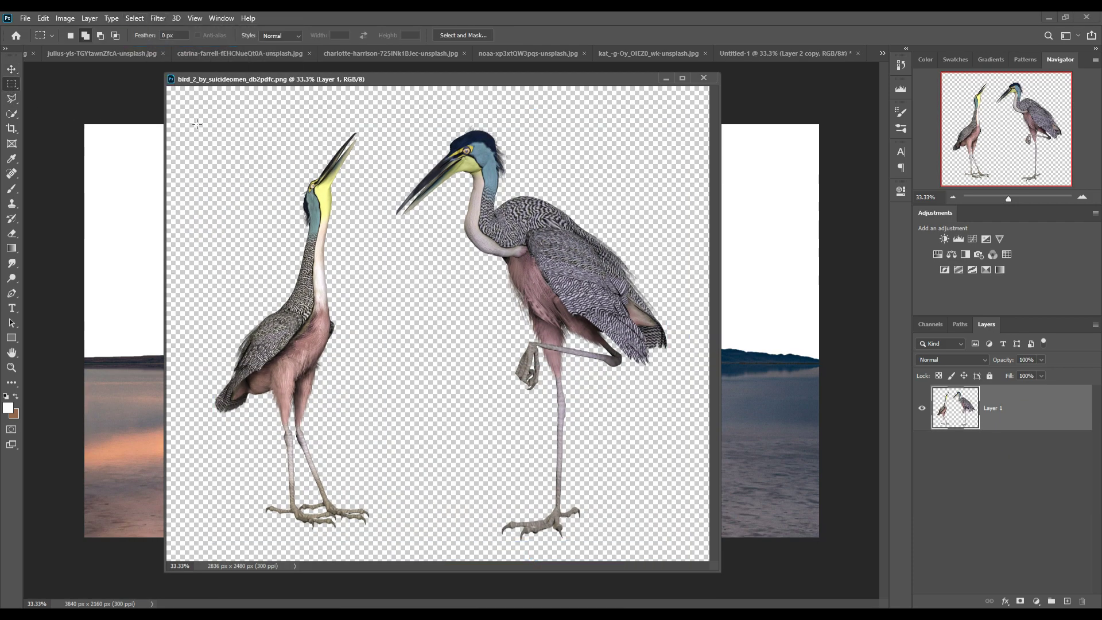
left_click_drag(200, 104, 391, 546)
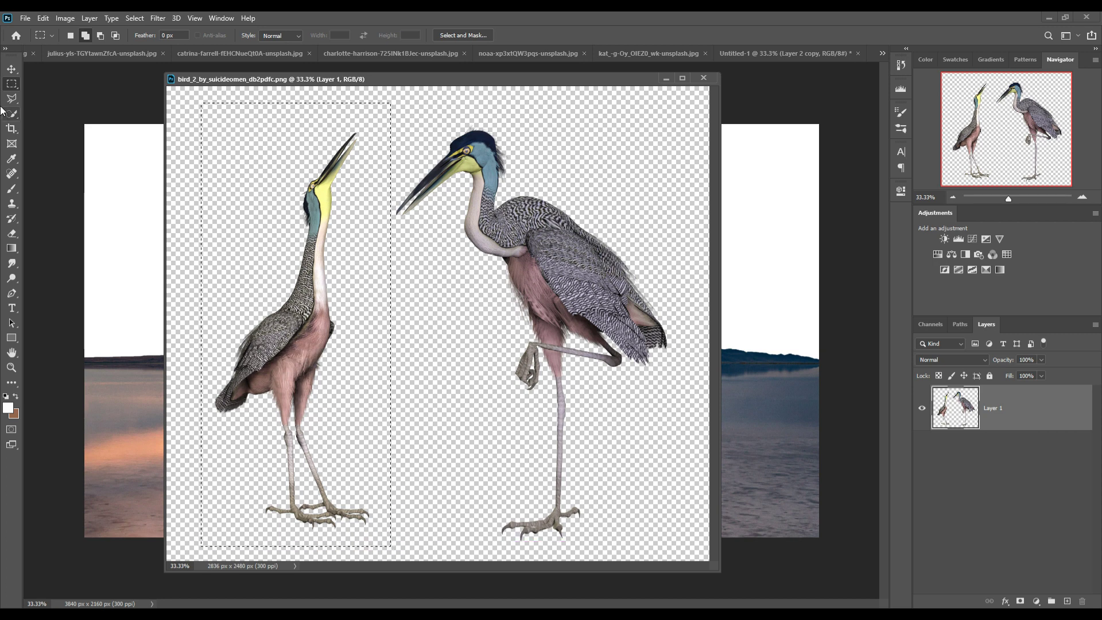
key("v")
- Bring the left bird into the composite as Layer 3, scaled to about 45% on the right shoreline
left_click_drag(298, 79, 503, 82)
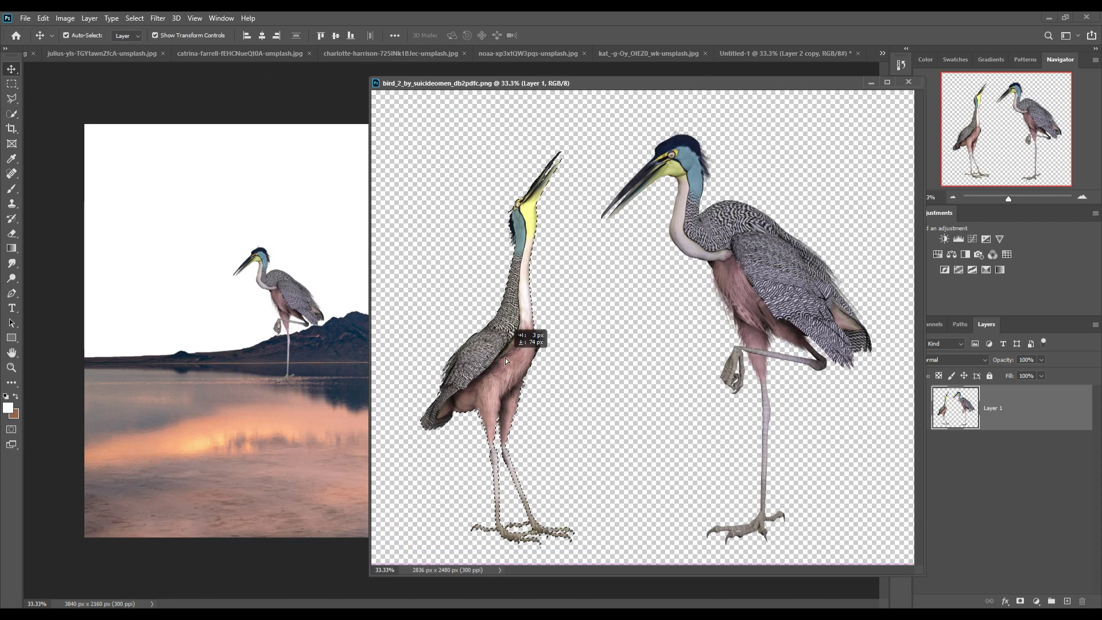
left_click_drag(502, 361, 319, 367)
left_click(908, 82)
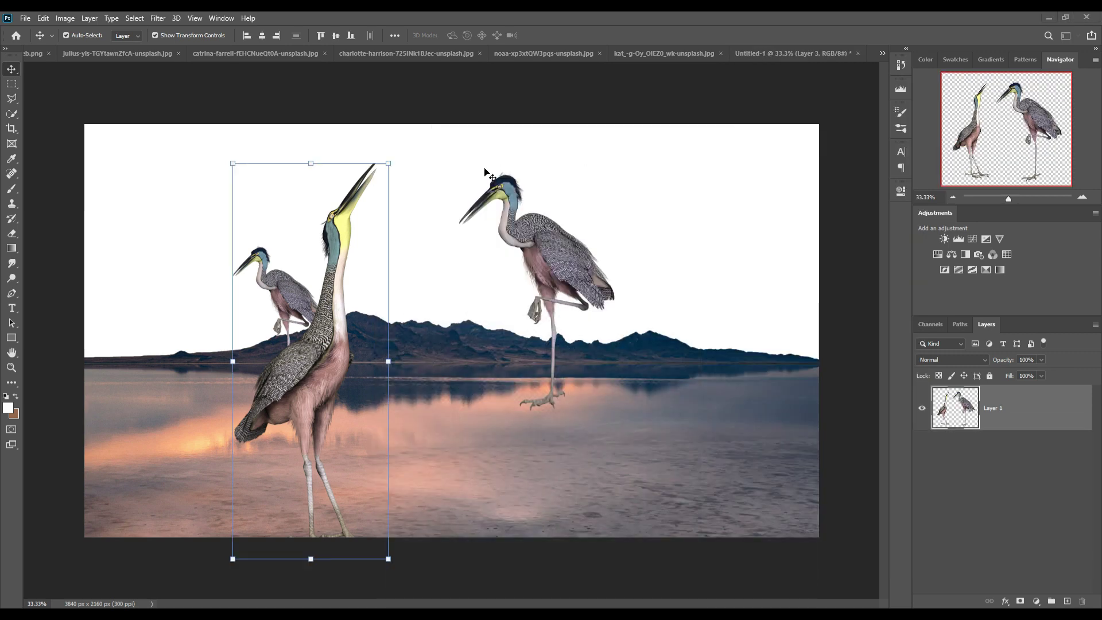
key("ctrl+t")
mouse_move(387, 163)
left_mouse_down()
mouse_move(308, 369)
mouse_move(478, 382)
mouse_move(718, 322)
mouse_move(692, 304)
left_mouse_up()
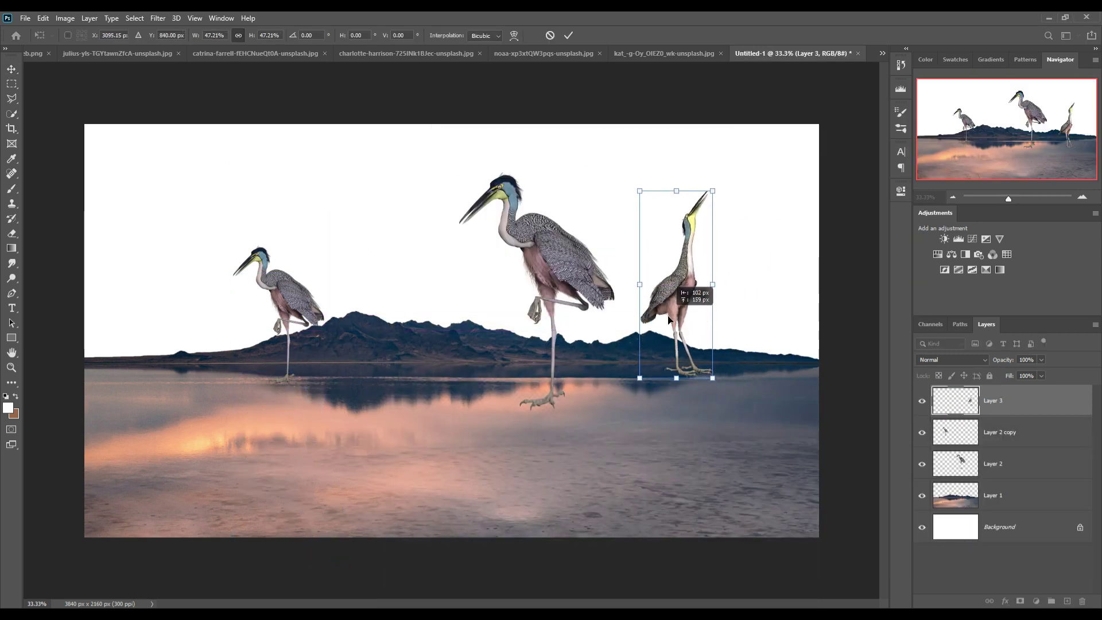
left_click_drag(718, 209, 714, 217)
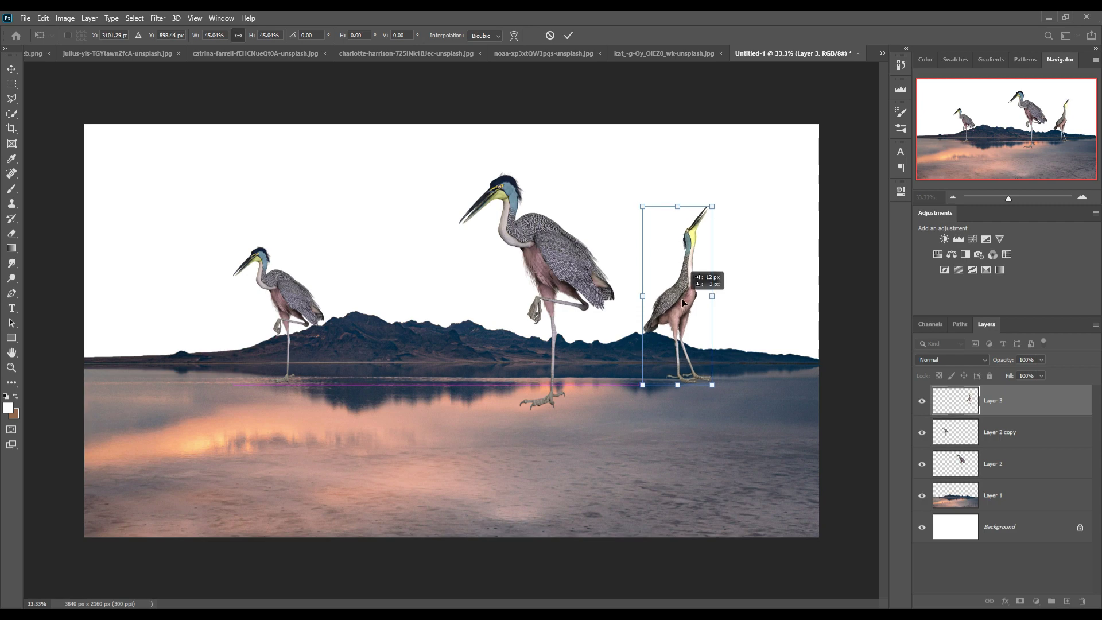
left_click_drag(682, 299, 685, 303)
left_click(568, 36)
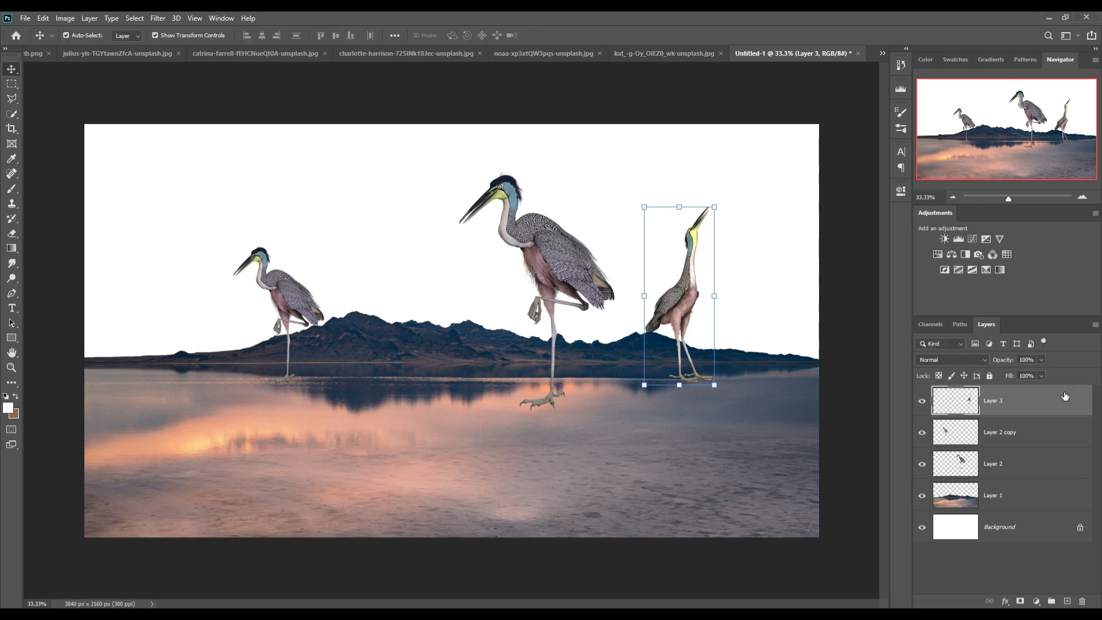
- Browse the open photo tabs to the red-necked heron image
left_click(672, 53)
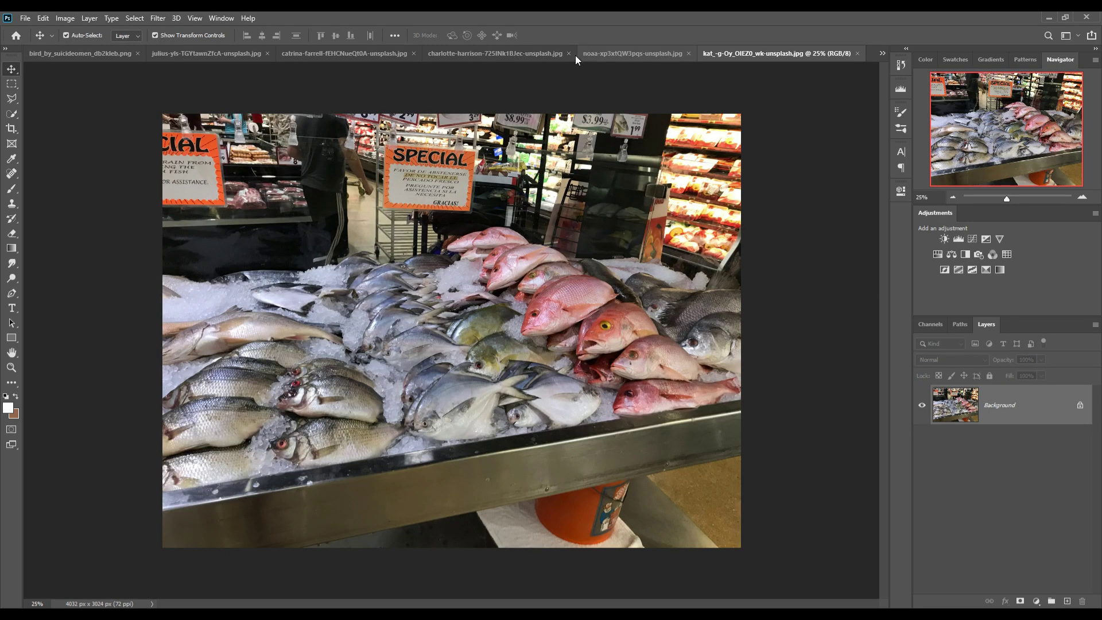
left_click(609, 53)
left_click(517, 53)
left_click(349, 53)
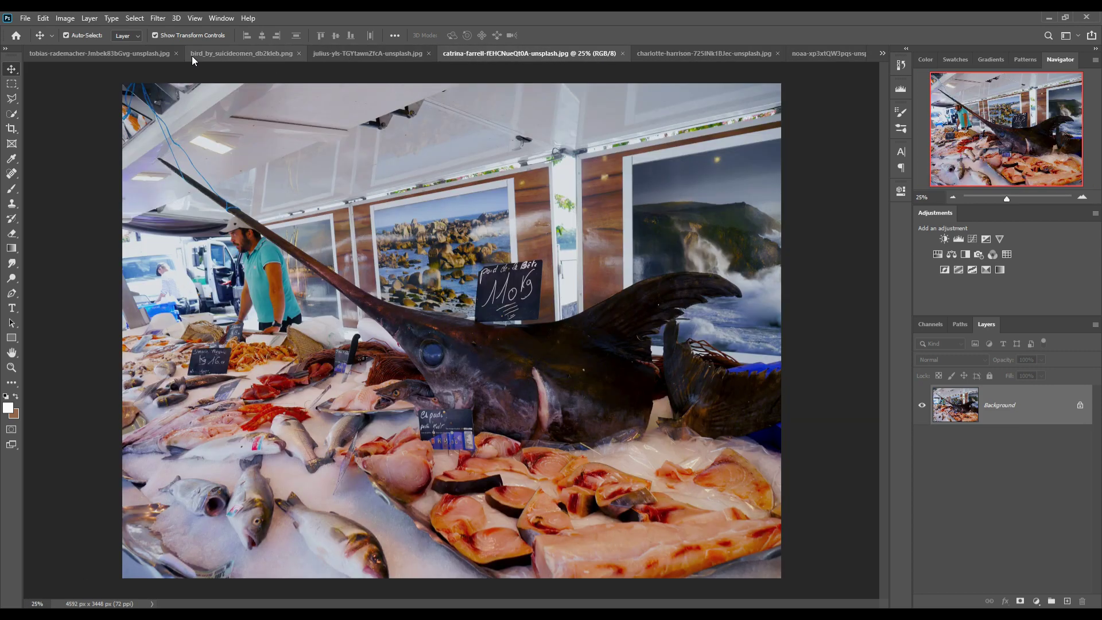
left_click(191, 52)
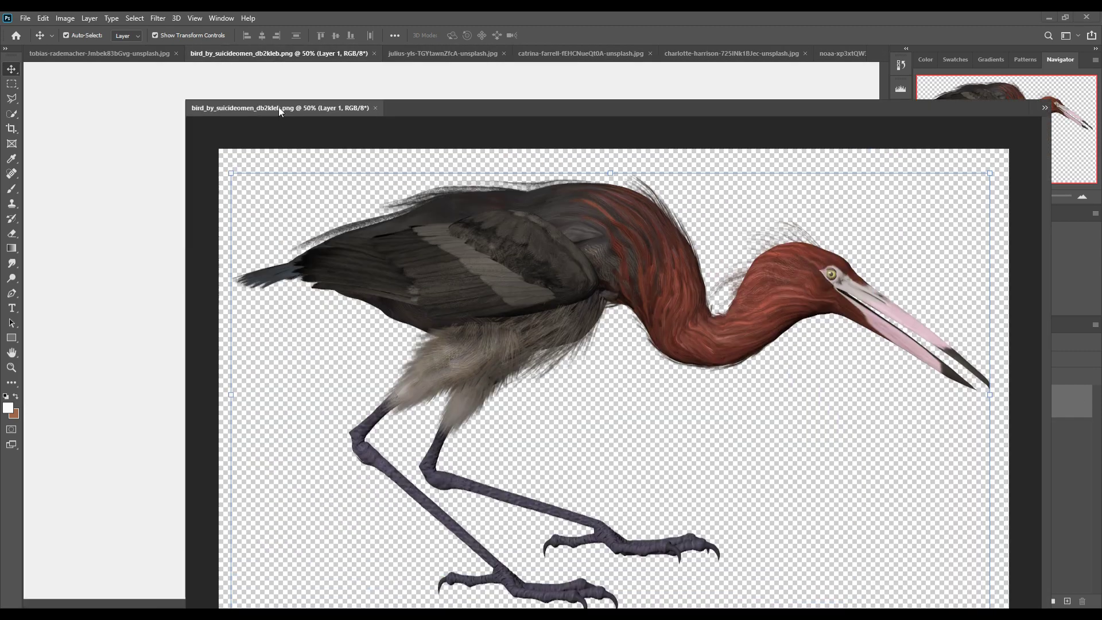
- Bring the red-necked heron into the composite as Layer 4, scaled to about 31% at the left shore
left_click_drag(303, 73, 534, 148)
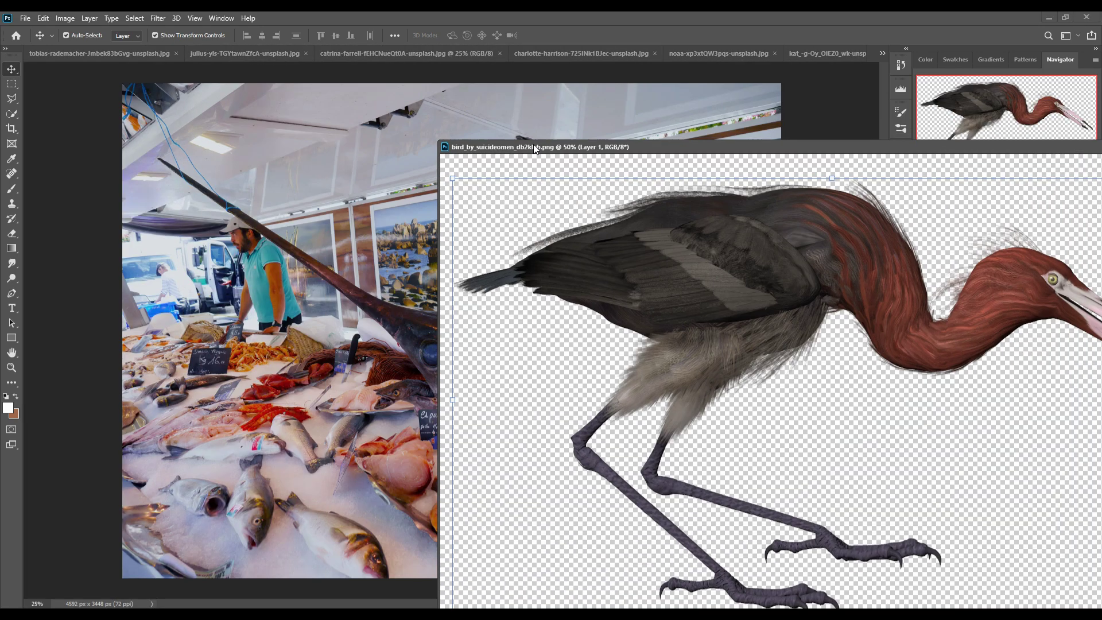
left_click(884, 53)
left_click(921, 207)
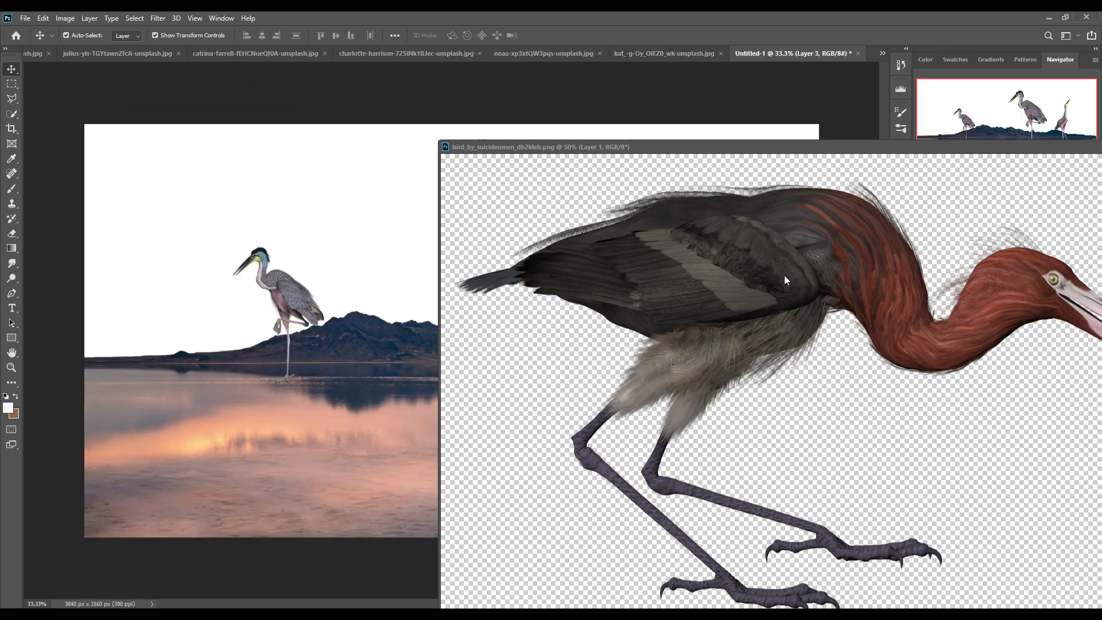
left_click_drag(784, 275, 360, 314)
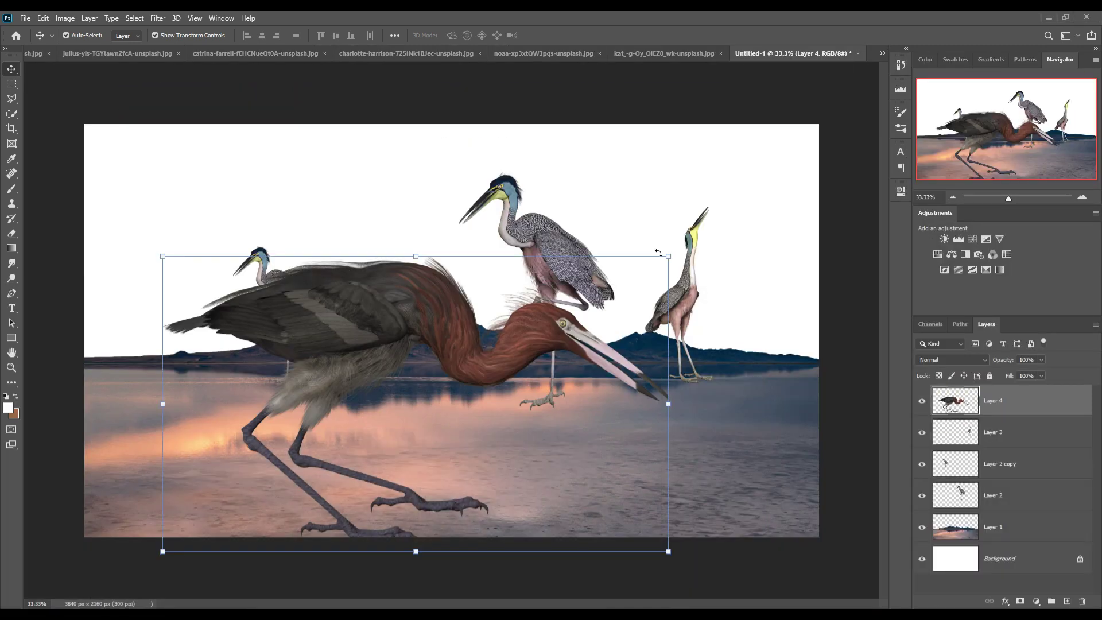
left_click_drag(668, 256, 390, 436)
mouse_move(306, 459)
left_mouse_down()
mouse_move(453, 333)
mouse_move(175, 297)
left_mouse_up()
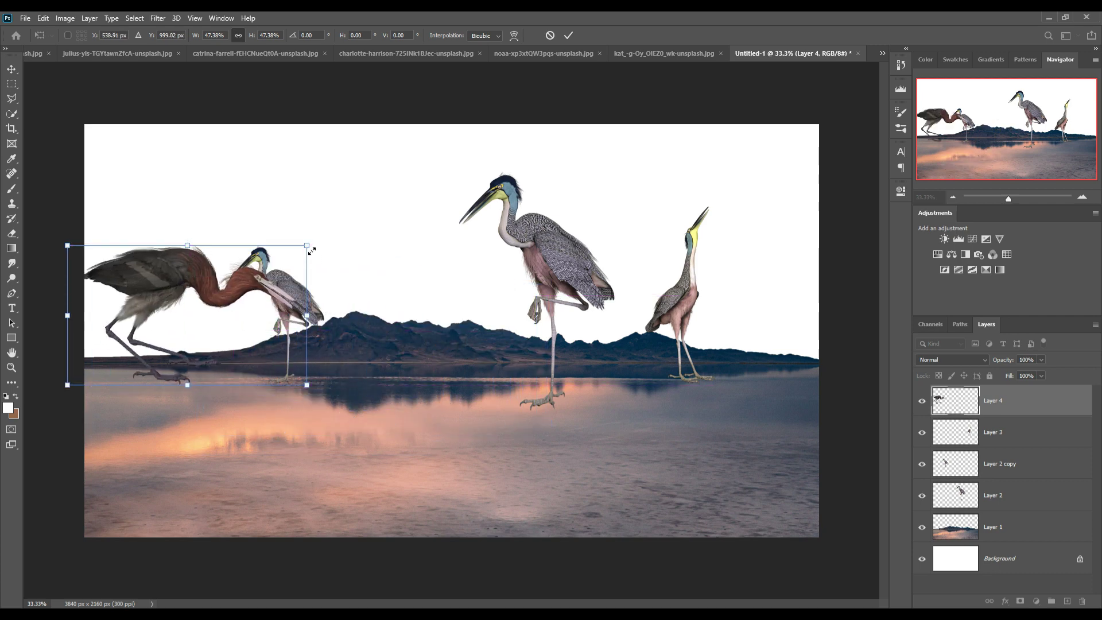
mouse_move(315, 247)
left_mouse_down()
mouse_move(245, 299)
mouse_move(221, 296)
left_mouse_up()
left_click_drag(140, 348, 170, 354)
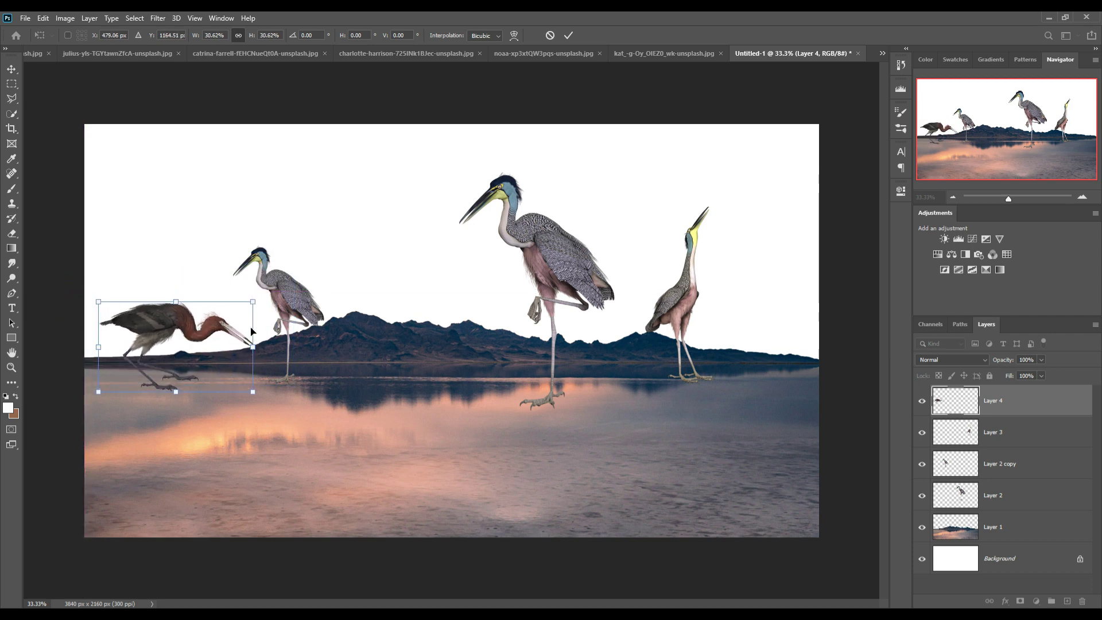
left_click(567, 37)
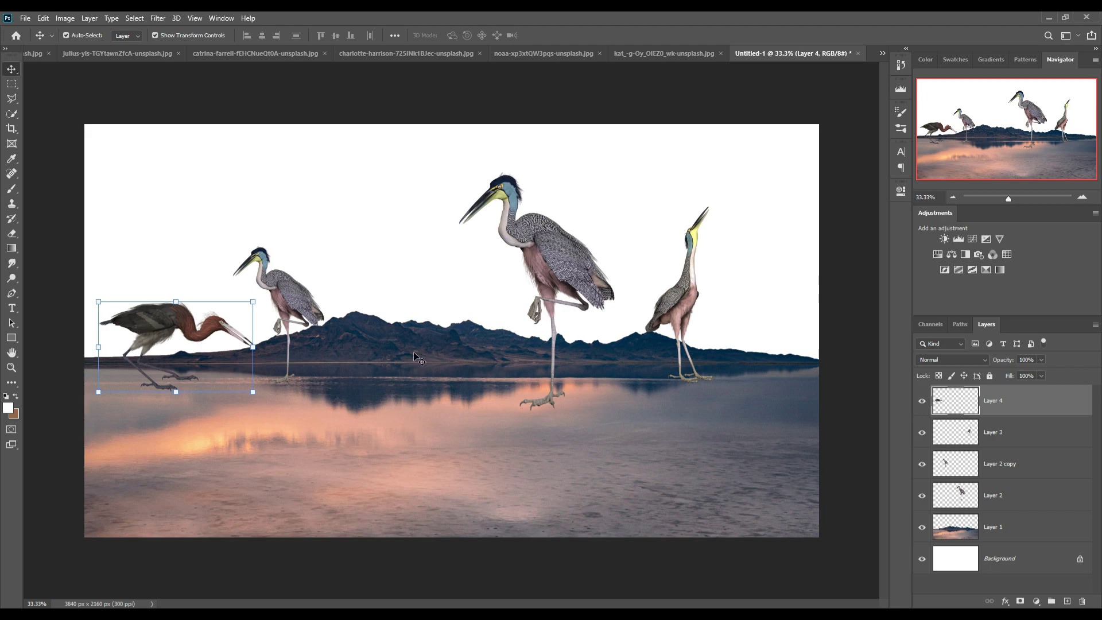
- Switch to the snowy path photo and crop tightly around the yellow-jacketed person
left_click(662, 54)
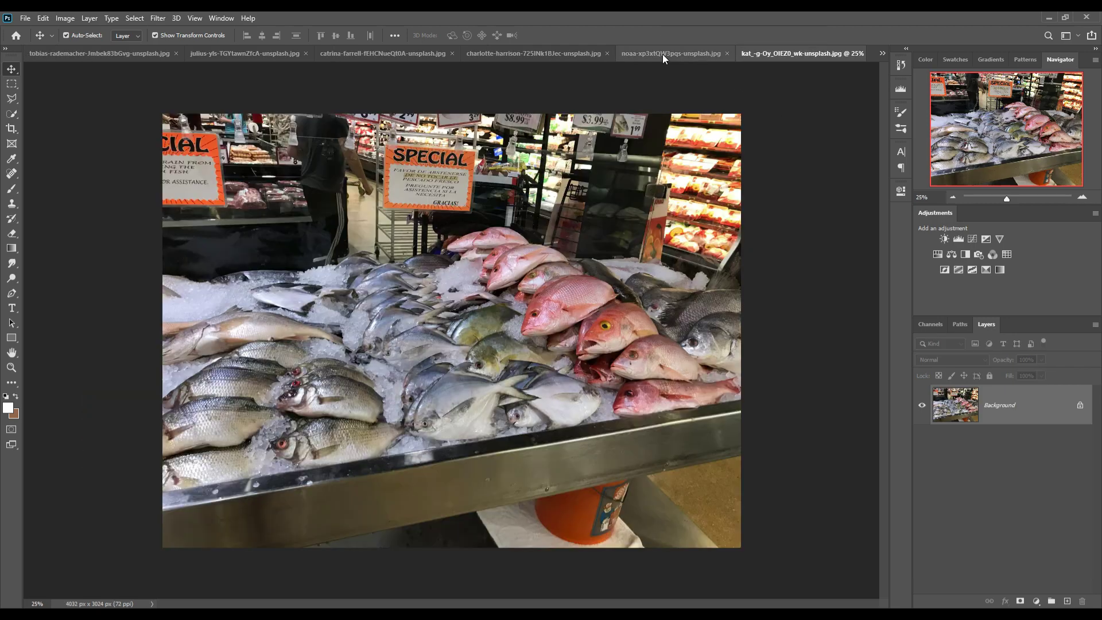
left_click(522, 53)
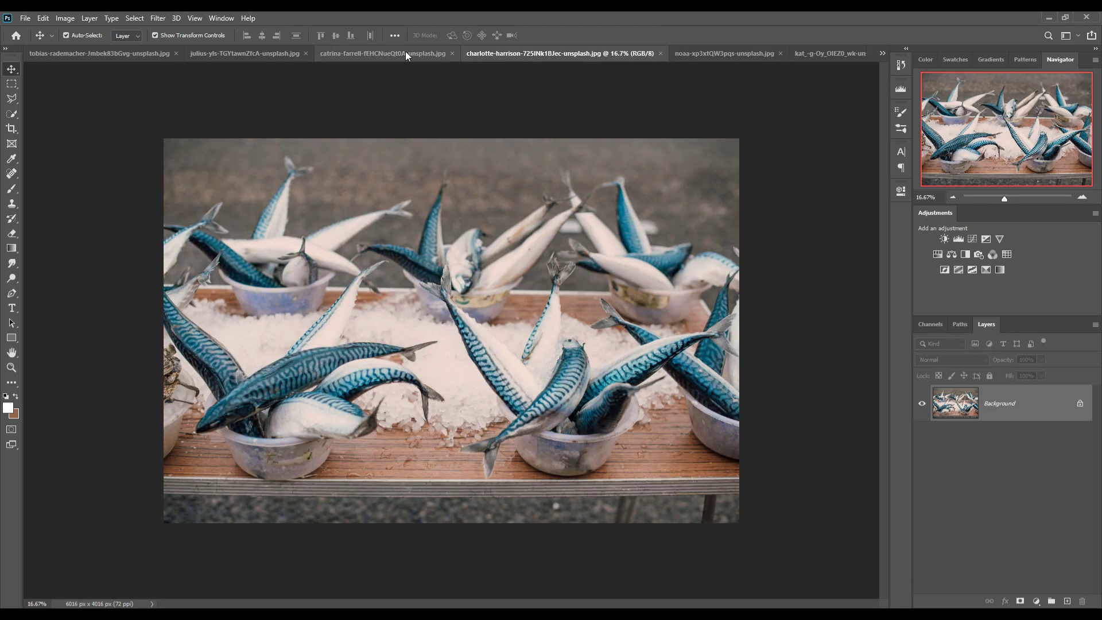
left_click(402, 52)
left_click(253, 52)
left_click(112, 55)
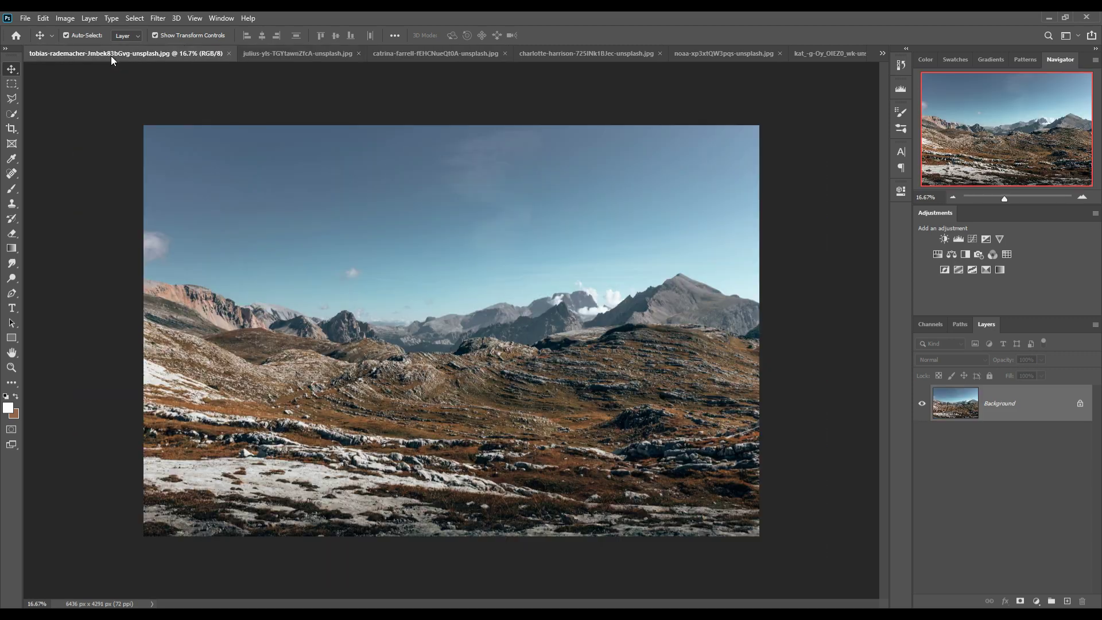
left_click(882, 53)
left_click(919, 130)
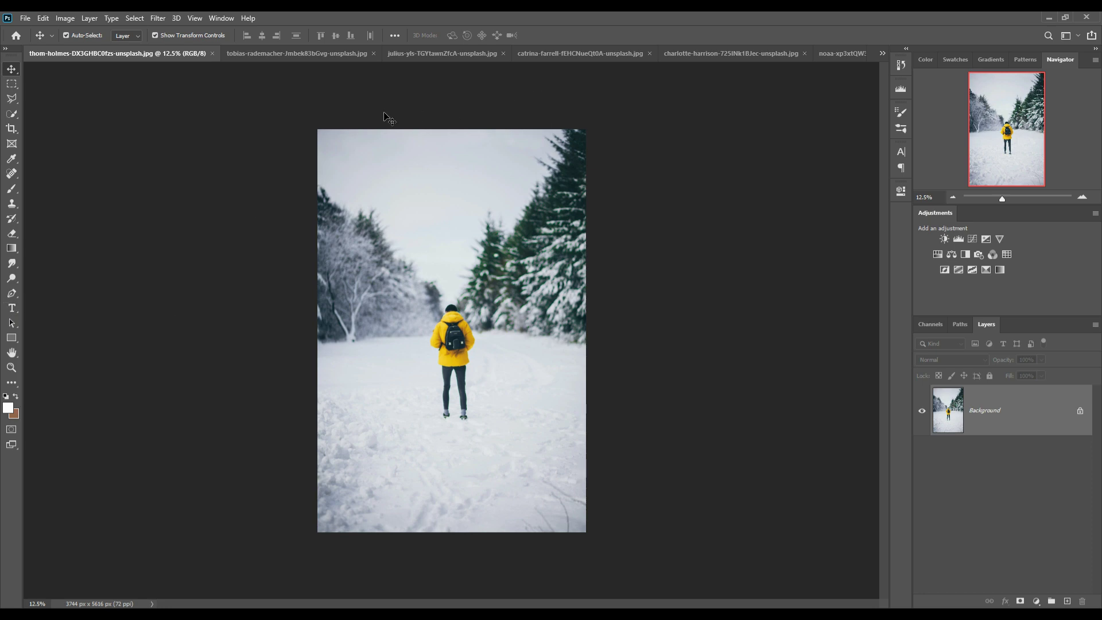
key("c")
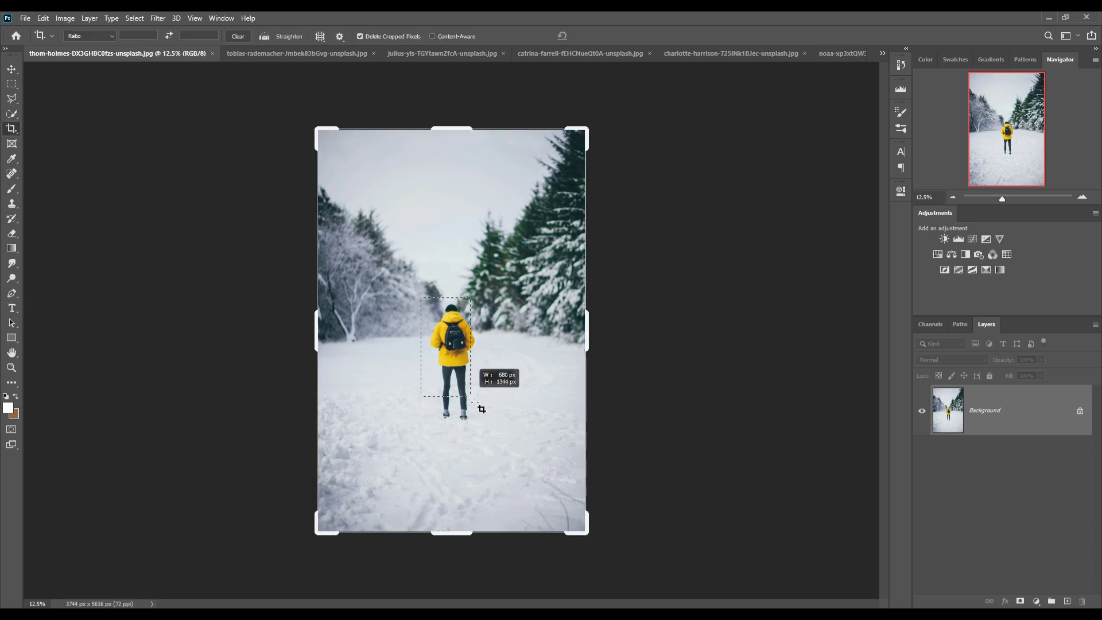
left_click_drag(427, 306, 485, 396)
key("Return")
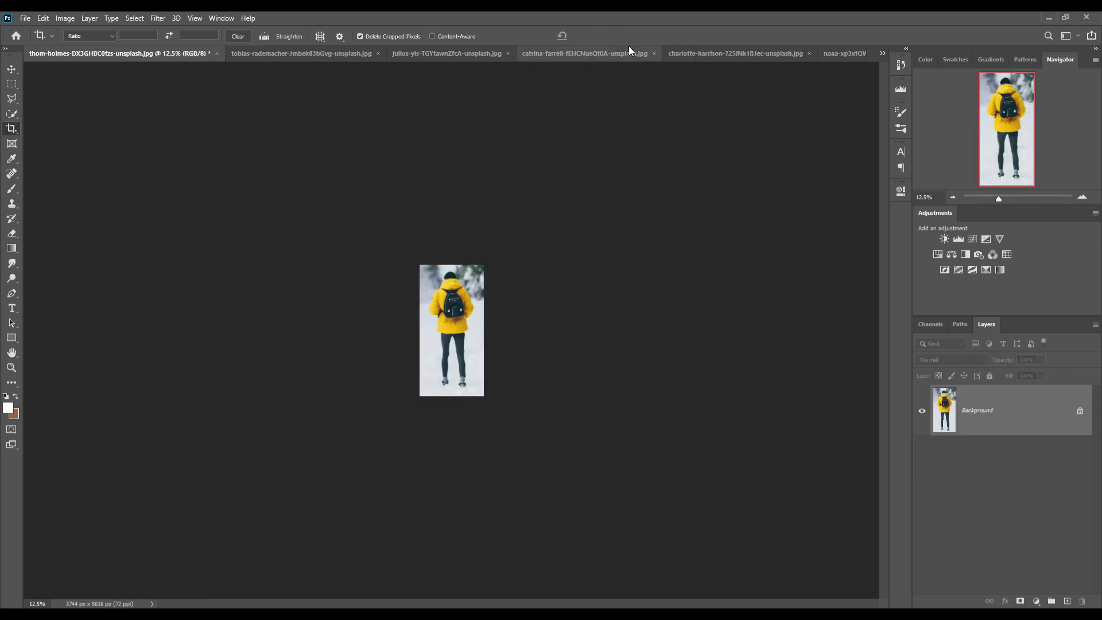
- Select the person with Select > Subject, copy it to a new layer and hide Background
left_click(141, 18)
left_click(155, 152)
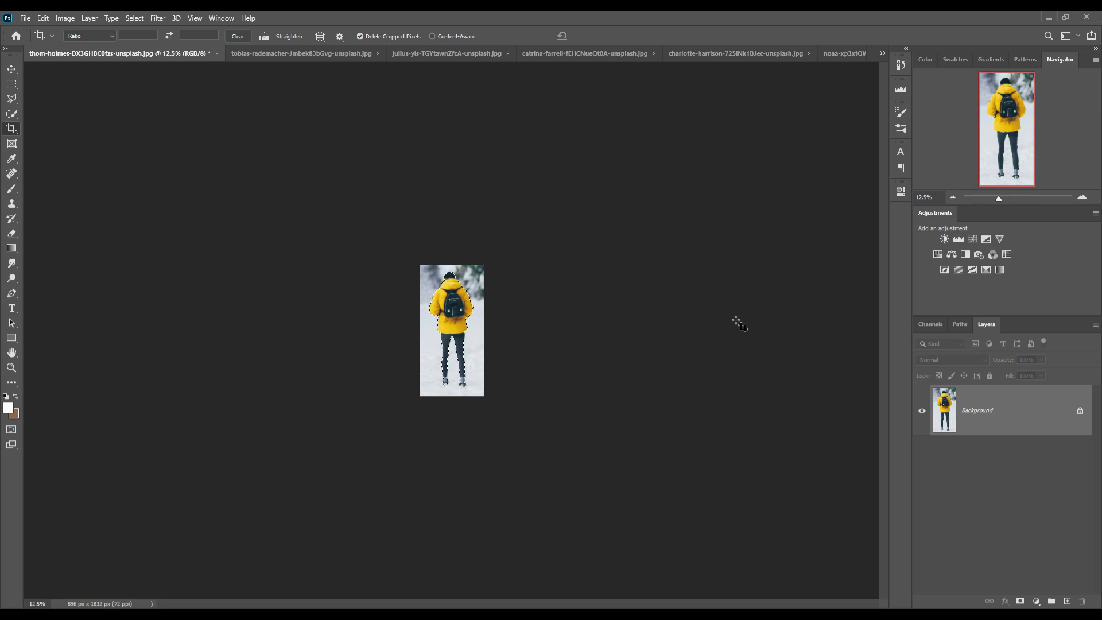
key("ctrl+equal")
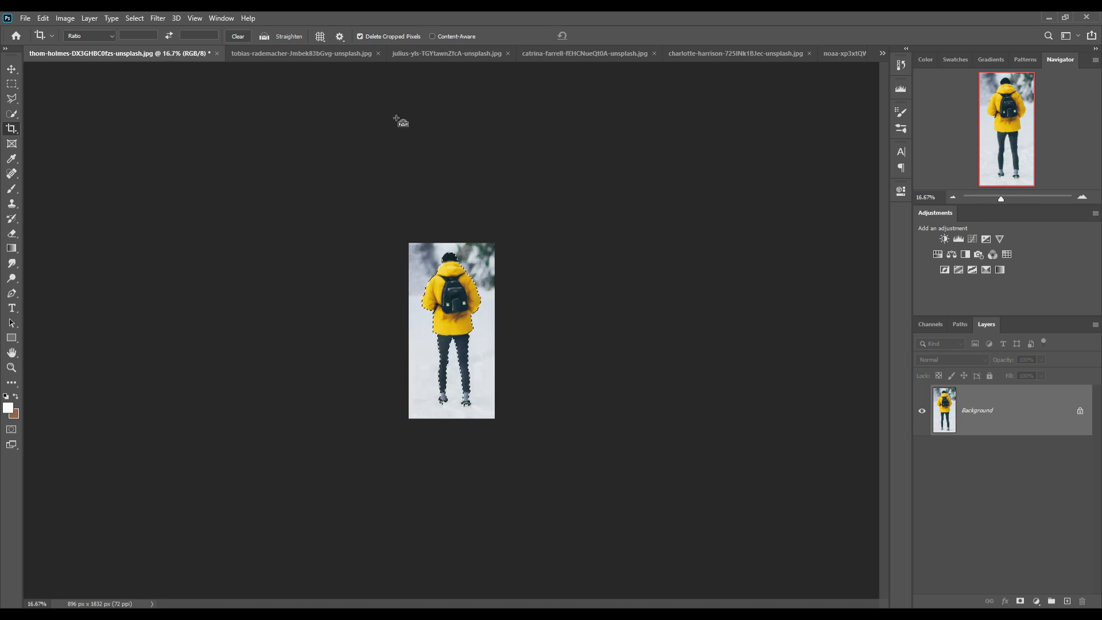
key("ctrl+equal")
key("ctrl+equal")
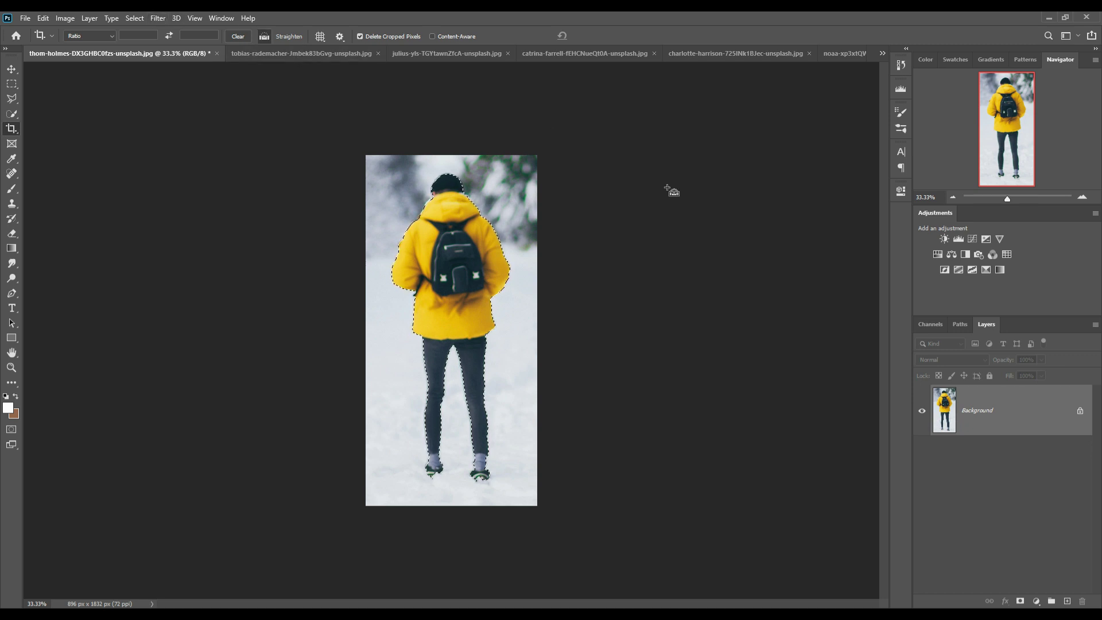
key("ctrl+j")
left_click(925, 466)
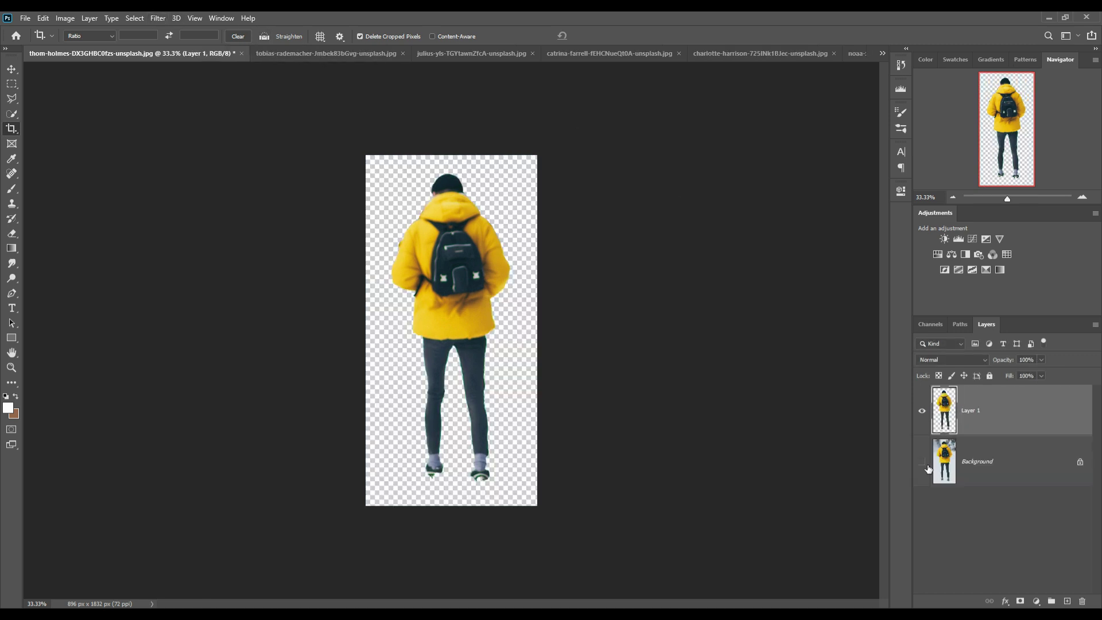
left_click(11, 69)
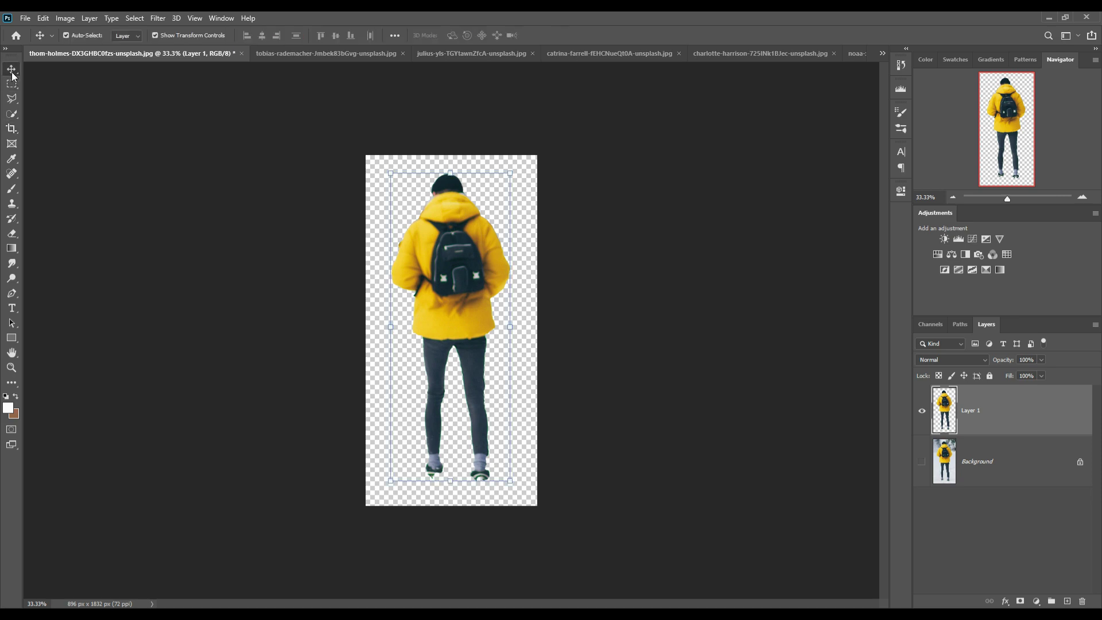
left_click(882, 53)
left_click(893, 117)
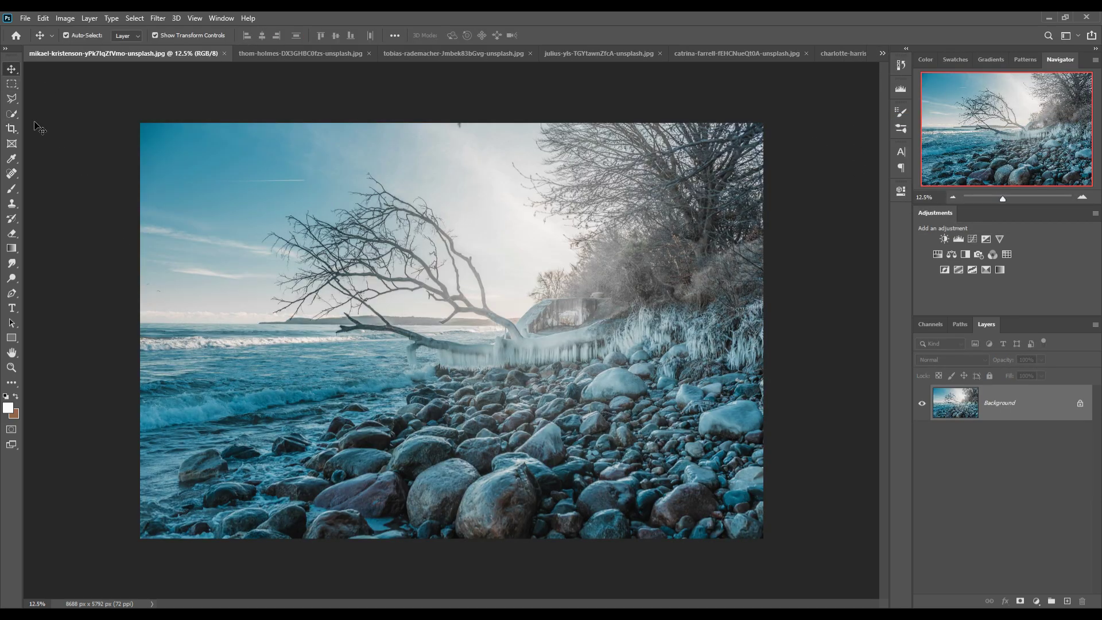
- Quick-select the foreground rocks of the icy shore photo and float the photo in its own window
key("w")
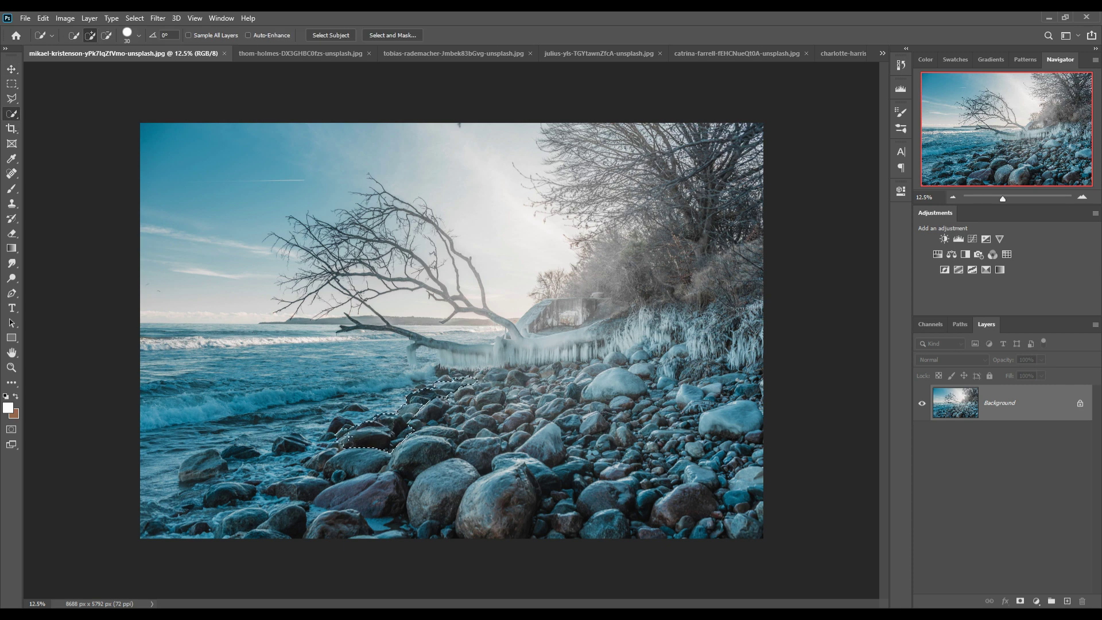
left_click(332, 443)
left_click_drag(321, 511, 740, 505)
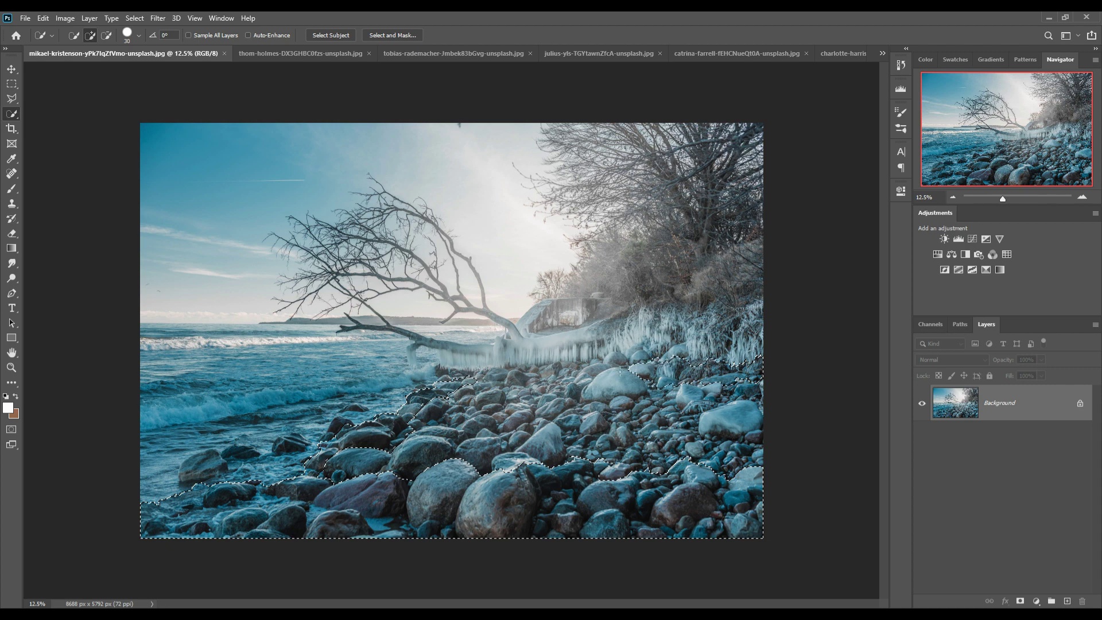
mouse_move(619, 371)
left_mouse_down()
mouse_move(563, 366)
mouse_move(499, 380)
mouse_move(748, 403)
left_mouse_up()
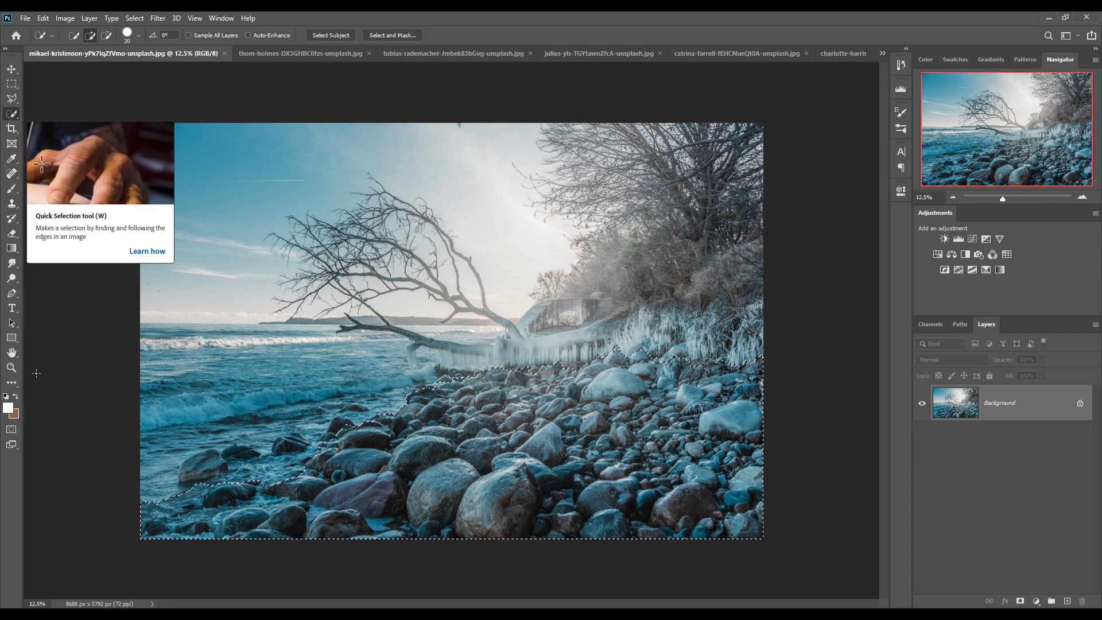
left_click(107, 35)
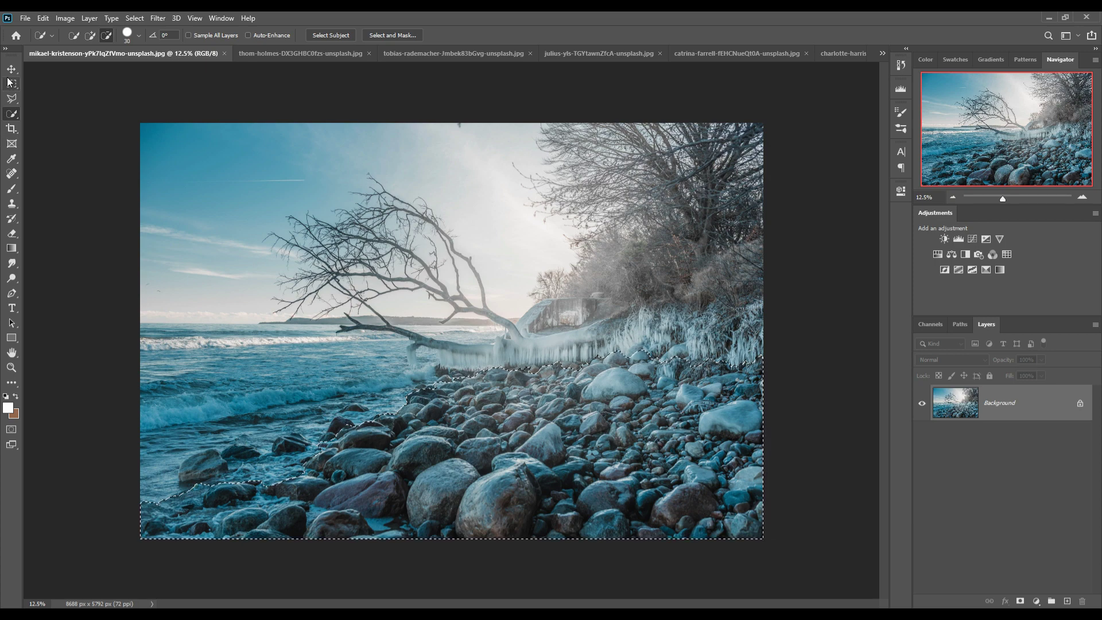
key("v")
left_click_drag(135, 53, 376, 104)
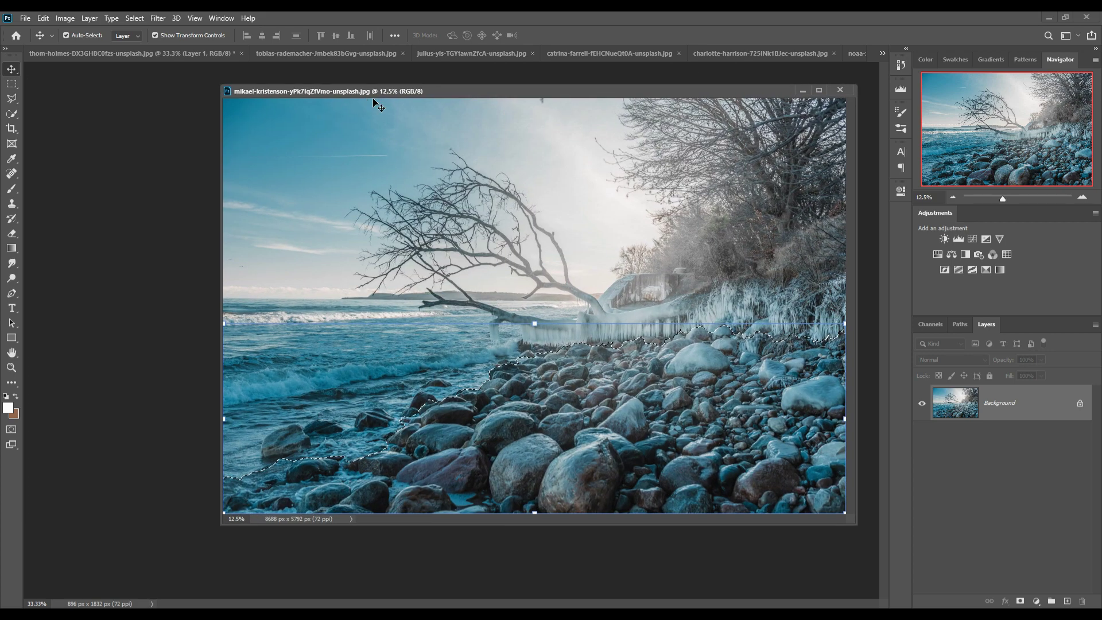
- Drag the selected rocky-shore stones into the heron composite as Layer 5
left_click(885, 53)
left_click(922, 204)
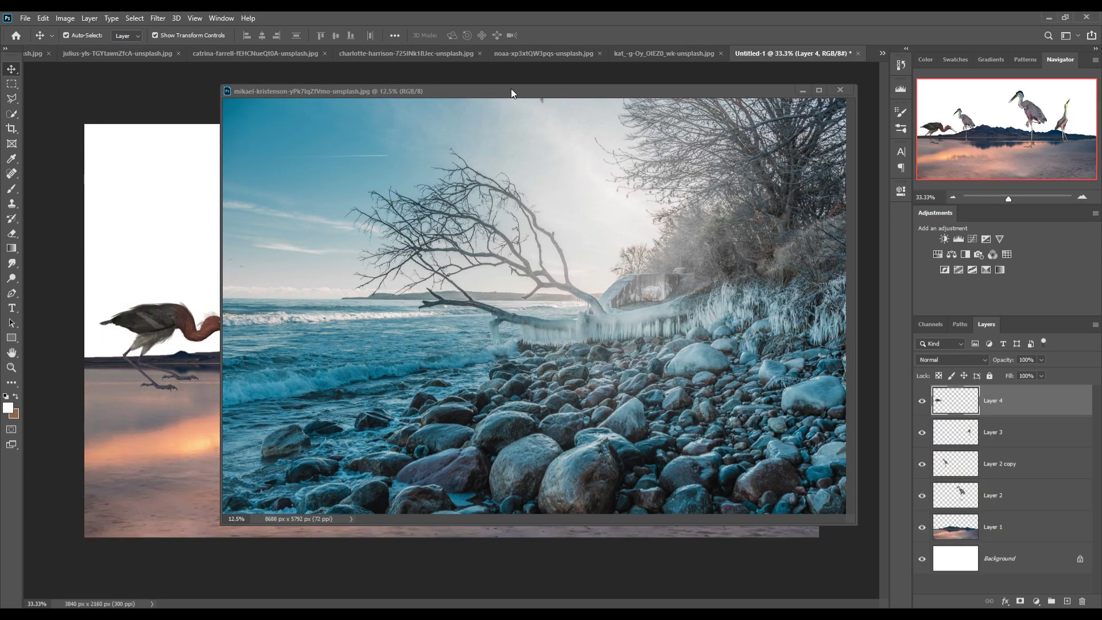
left_click_drag(511, 91, 661, 98)
left_click_drag(676, 435, 345, 414)
left_click(956, 100)
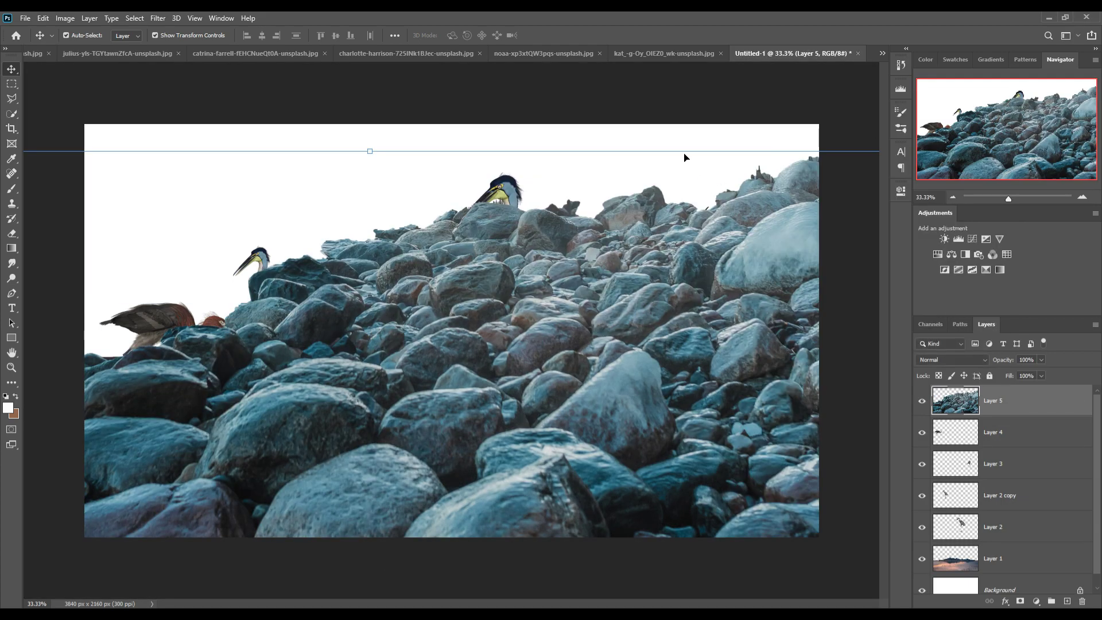
- Scale the rocks down, flatten them slightly and place them in the lower right
mouse_move(687, 153)
left_mouse_down()
mouse_move(591, 418)
mouse_move(697, 484)
mouse_move(595, 478)
left_mouse_up()
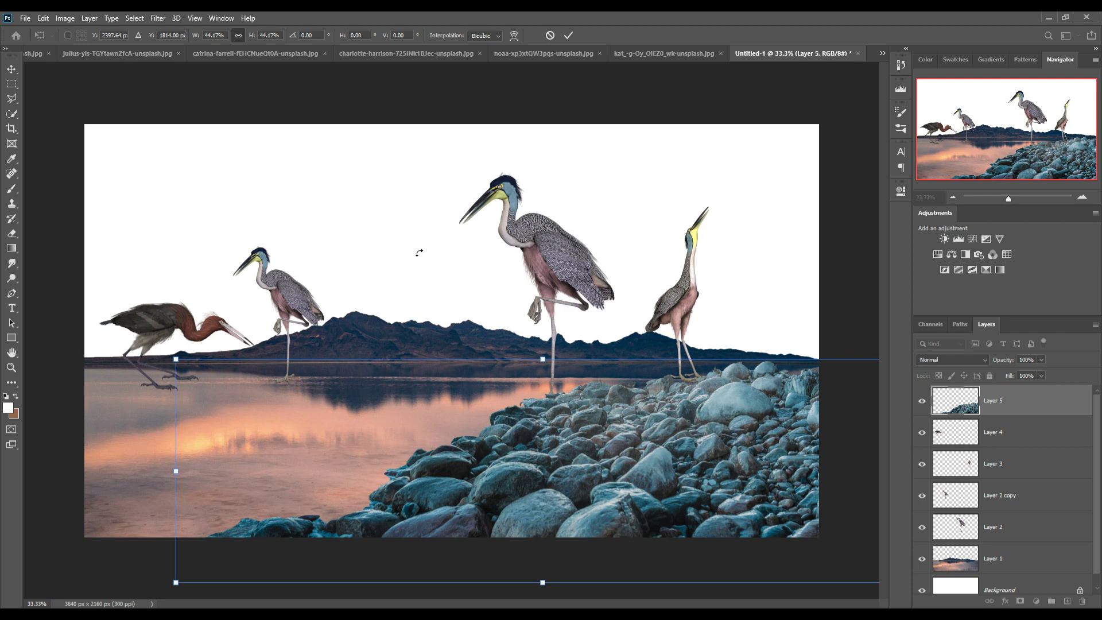
left_click(43, 19)
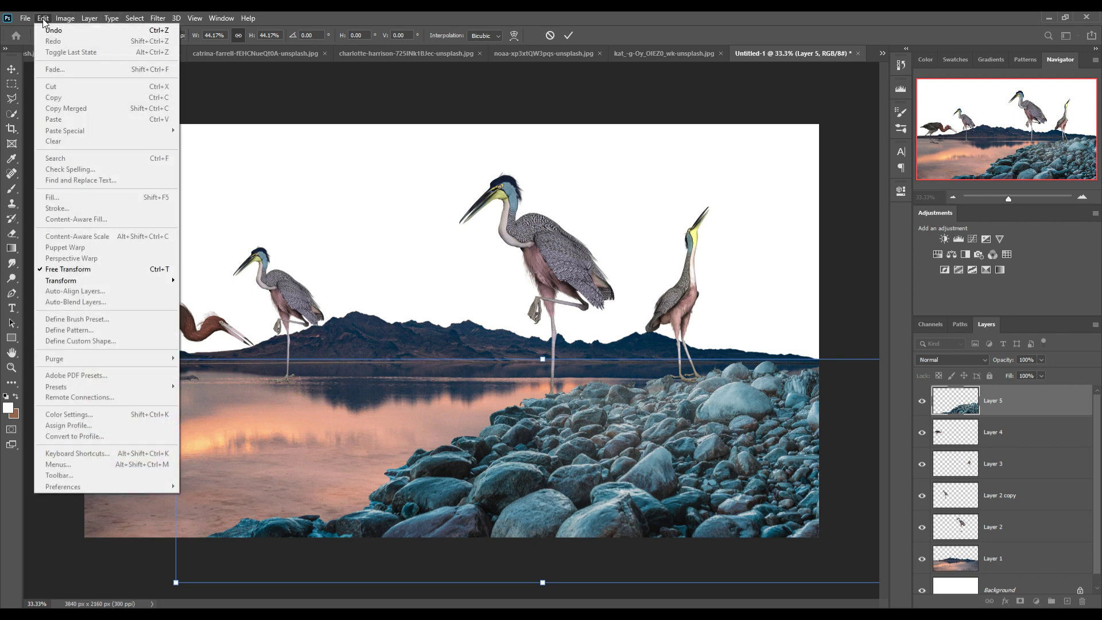
left_click(44, 21)
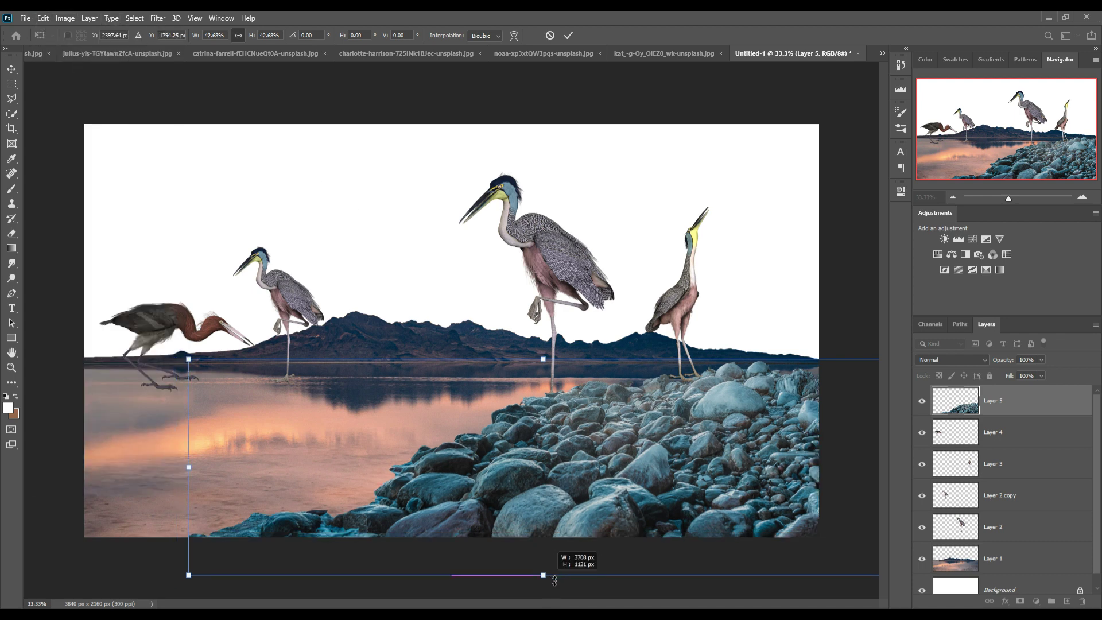
left_click_drag(542, 582, 542, 562)
left_click_drag(614, 479, 614, 486)
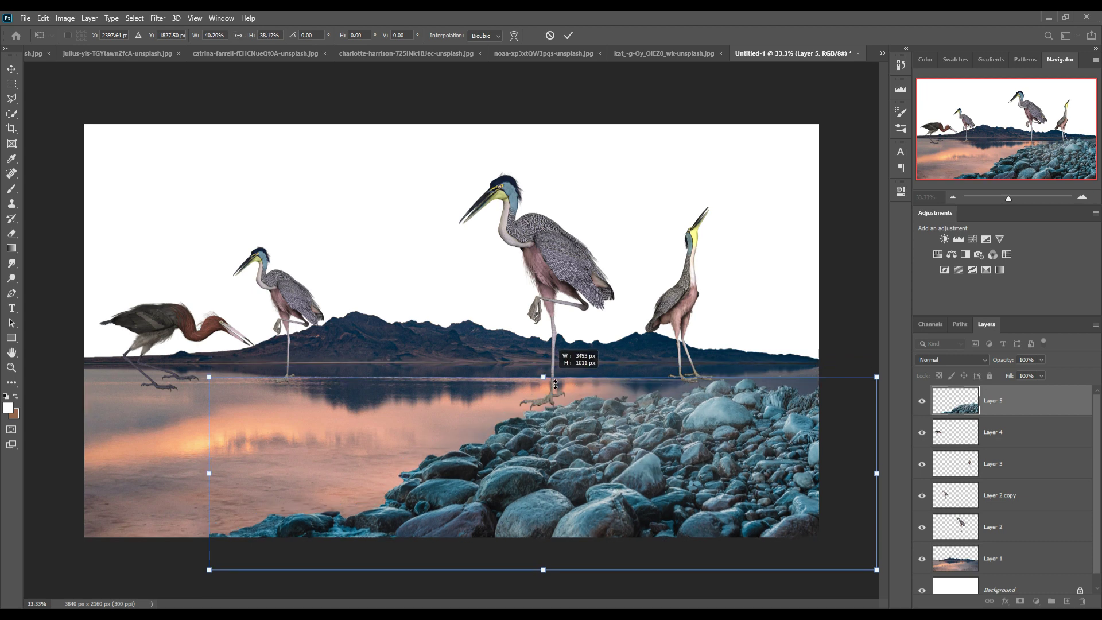
left_click_drag(551, 370, 552, 396)
left_click(569, 35)
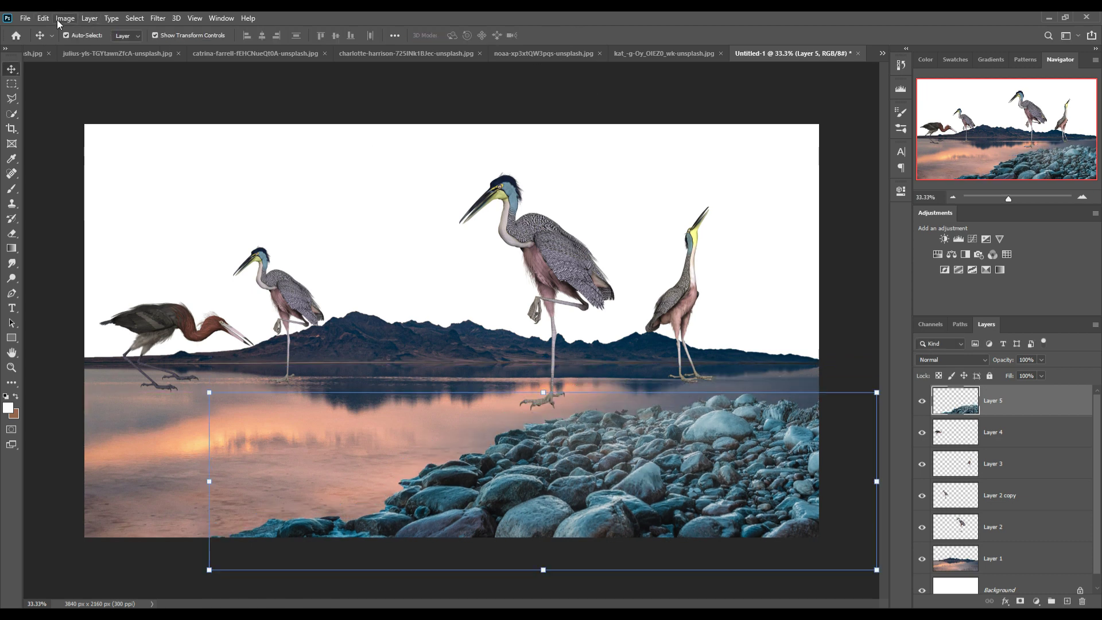
- Warp the rocks so they bend along the lake shore
left_click(45, 19)
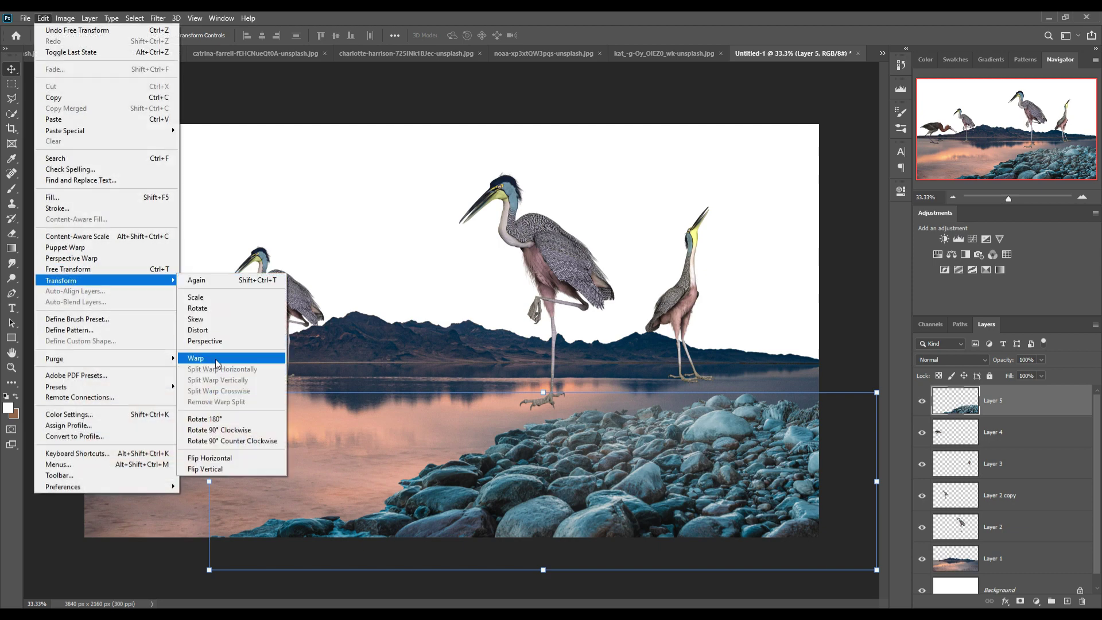
left_click(201, 359)
left_click_drag(835, 408, 893, 404)
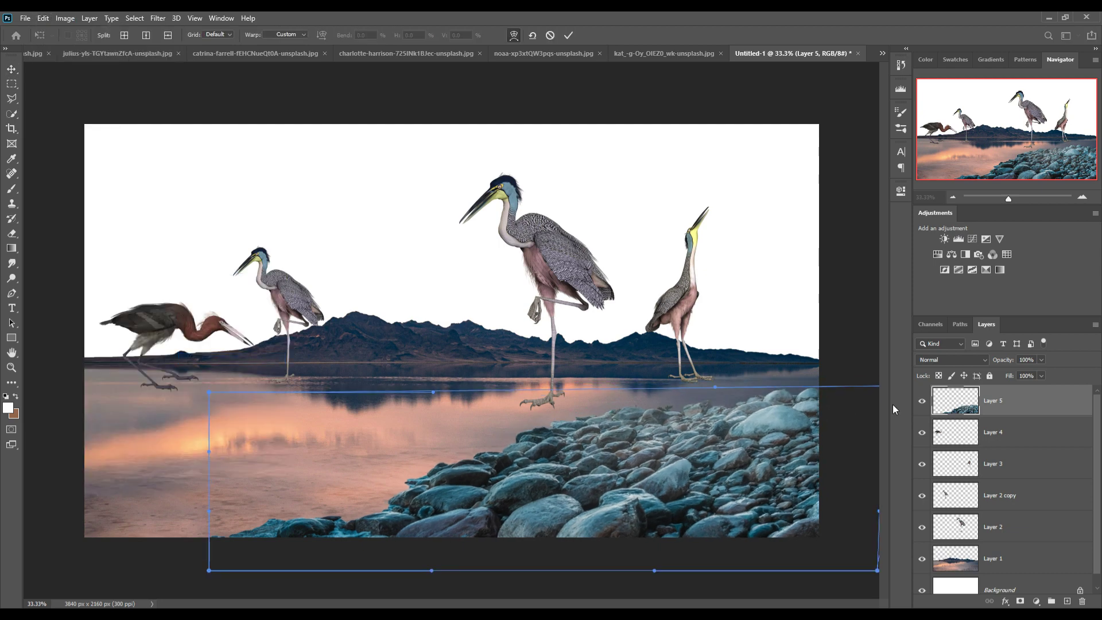
left_click_drag(612, 478, 568, 470)
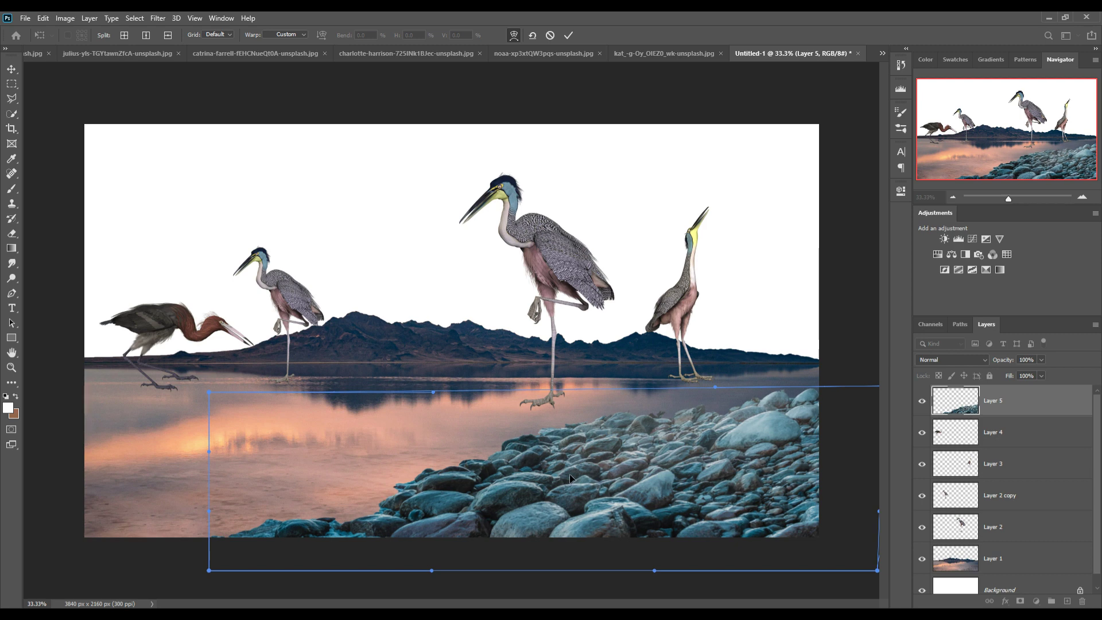
left_click_drag(436, 517, 248, 537)
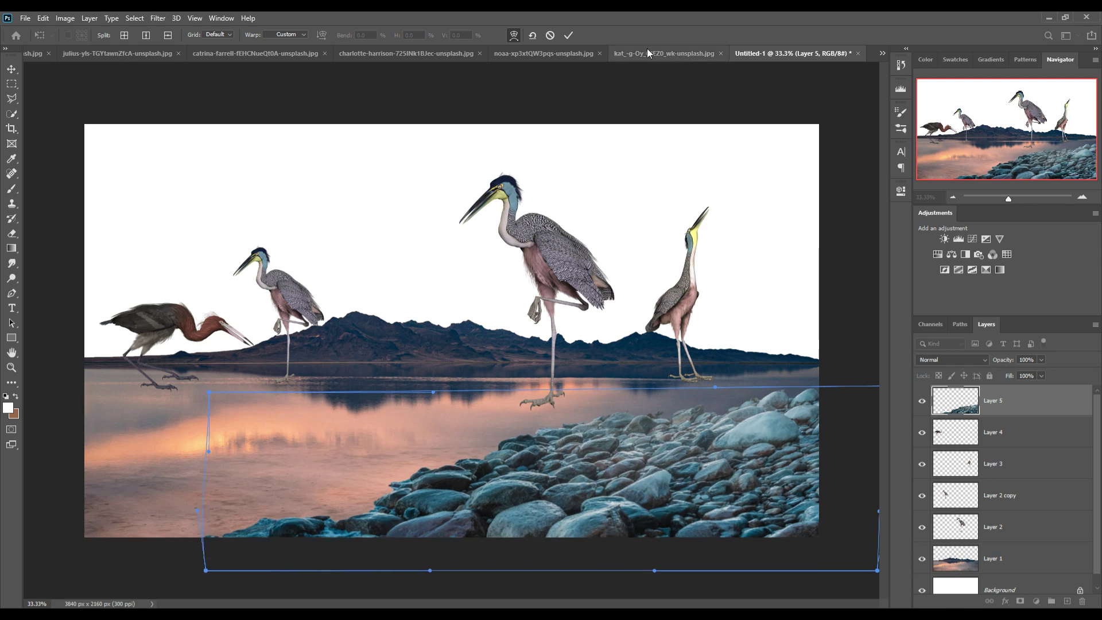
left_click(568, 36)
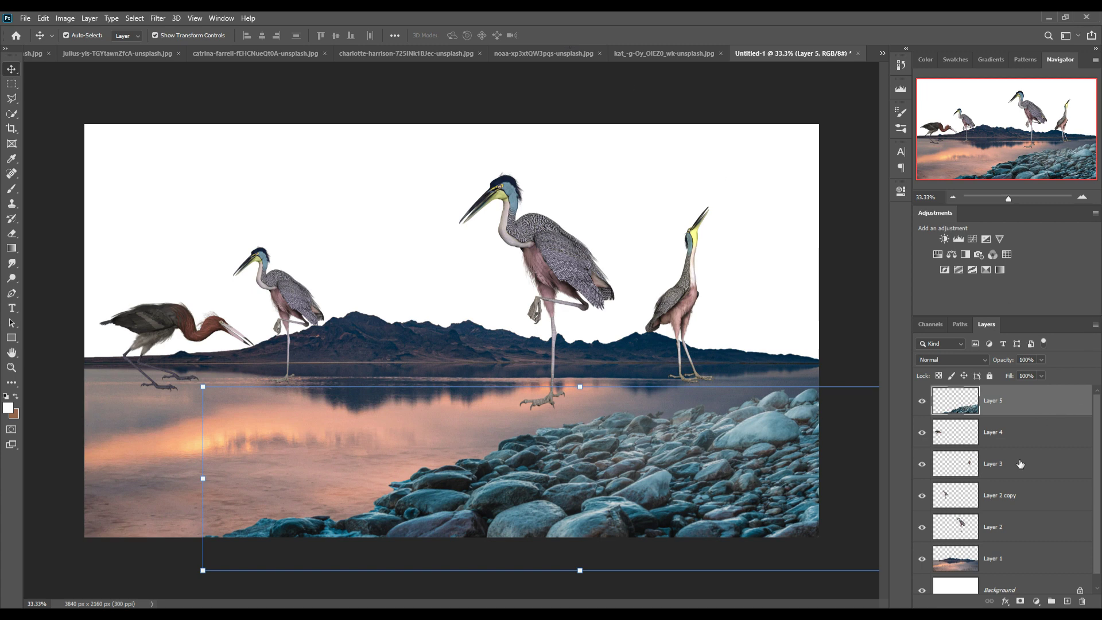
- Add a layer mask to the central heron's Layer 2 and pick a small hard round brush
left_click(999, 526)
left_click(1020, 601)
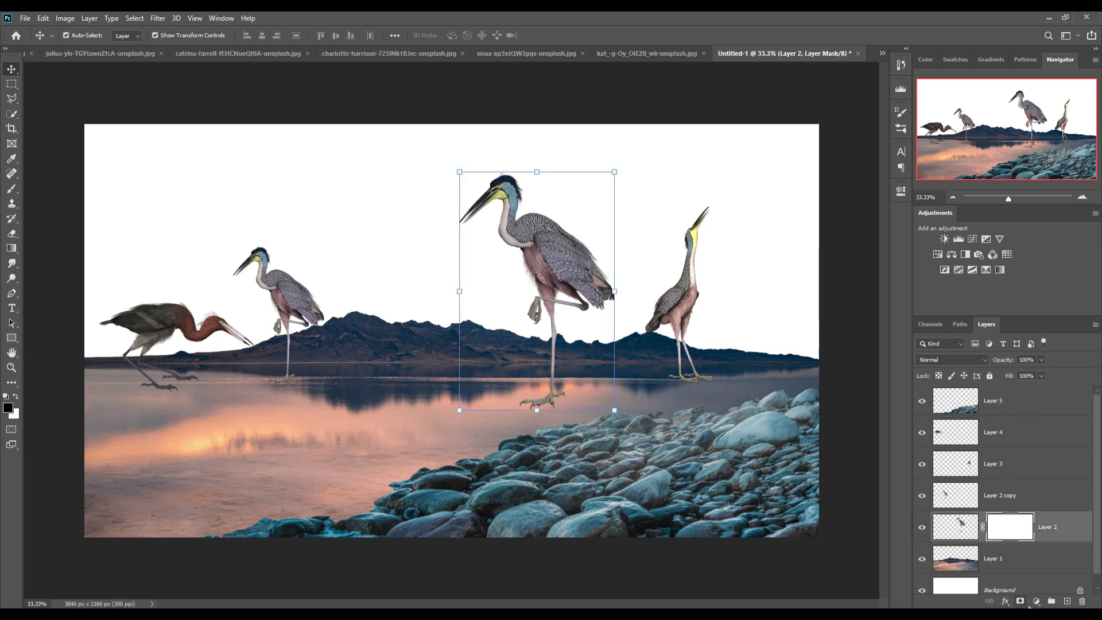
key("b")
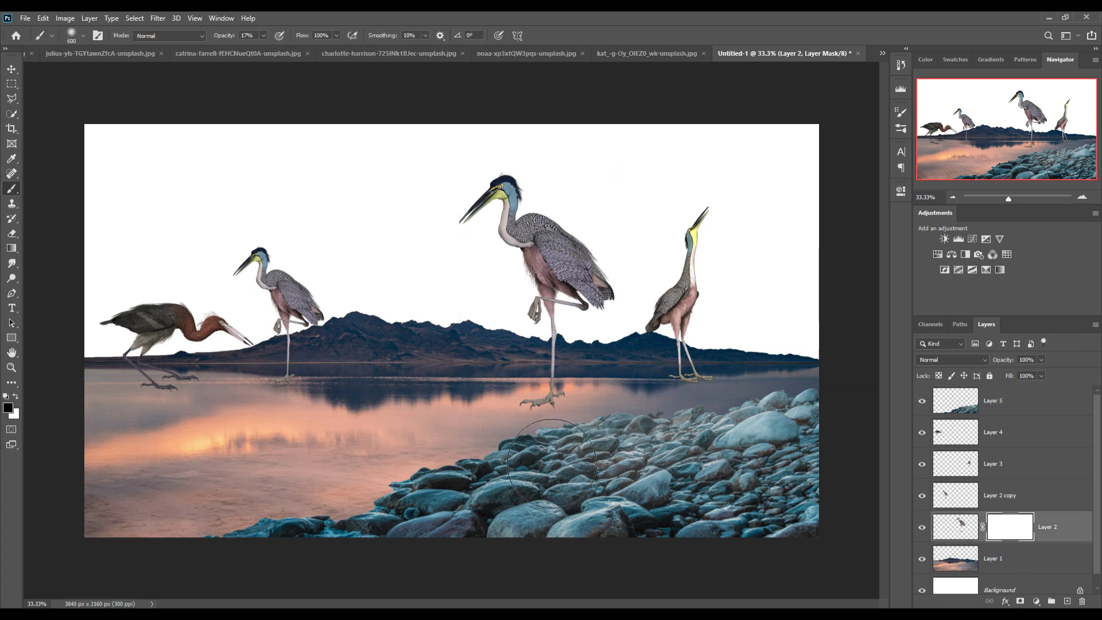
key("bracketleft")
key("bracketleft")
key("bracketleft")
left_click(85, 38)
double_click(204, 169)
- Set brush opacity to 100% and paint out the central heron's feet
left_click(263, 35)
left_click_drag(262, 50, 307, 49)
left_click(525, 429)
left_click_drag(539, 405, 505, 421)
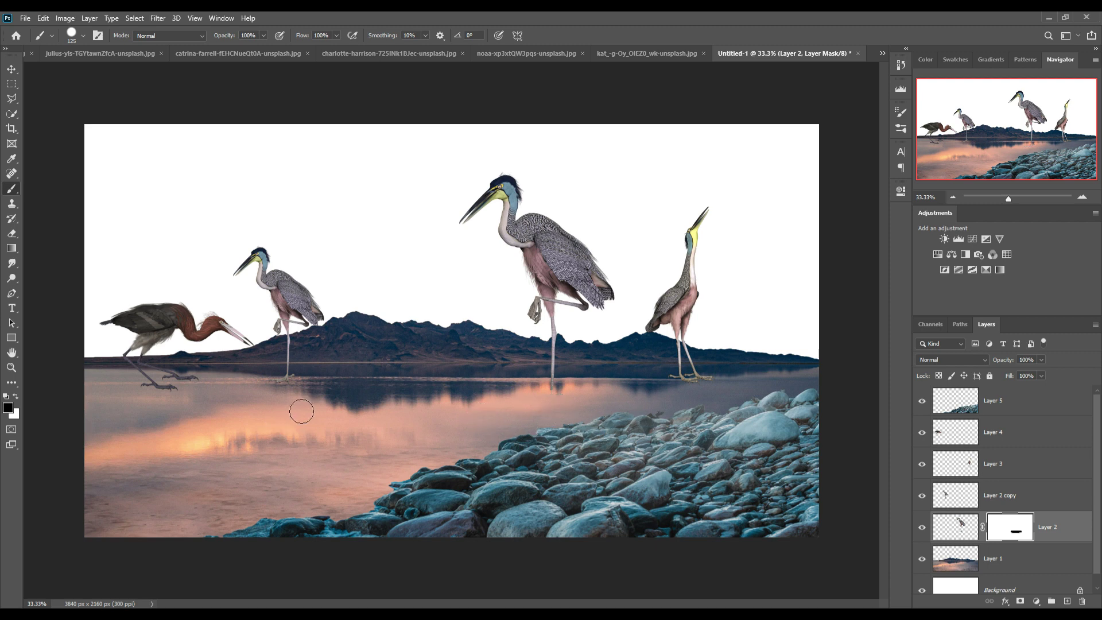
- Add masks to Layer 2 copy and Layer 3, hiding the right heron's feet
left_click(1017, 505)
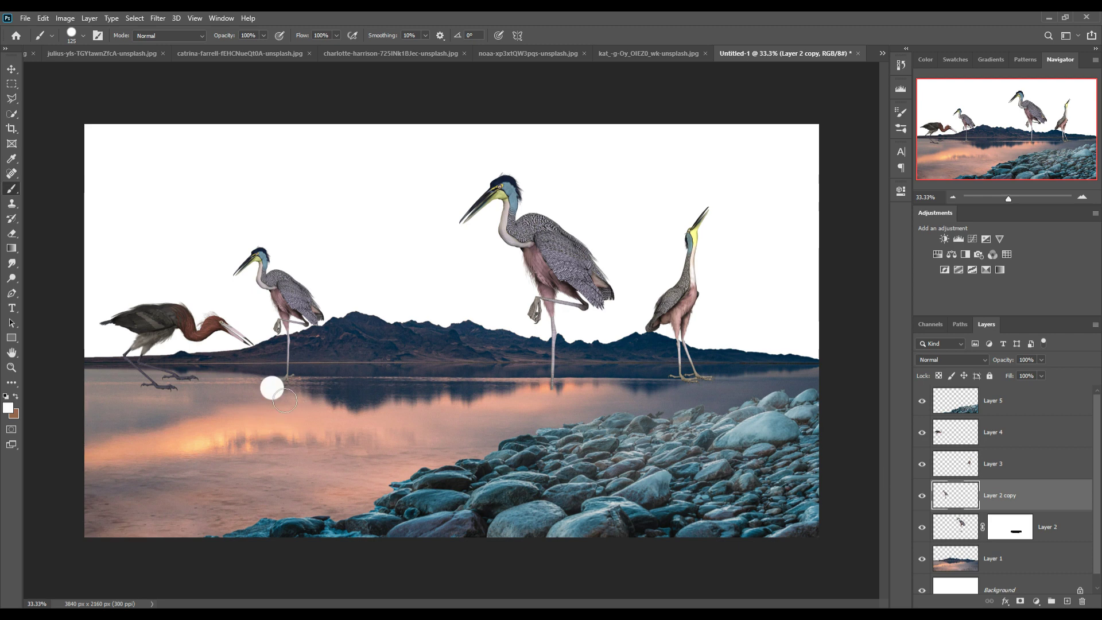
left_click_drag(284, 400, 311, 391)
key("ctrl+z")
left_click(1026, 601)
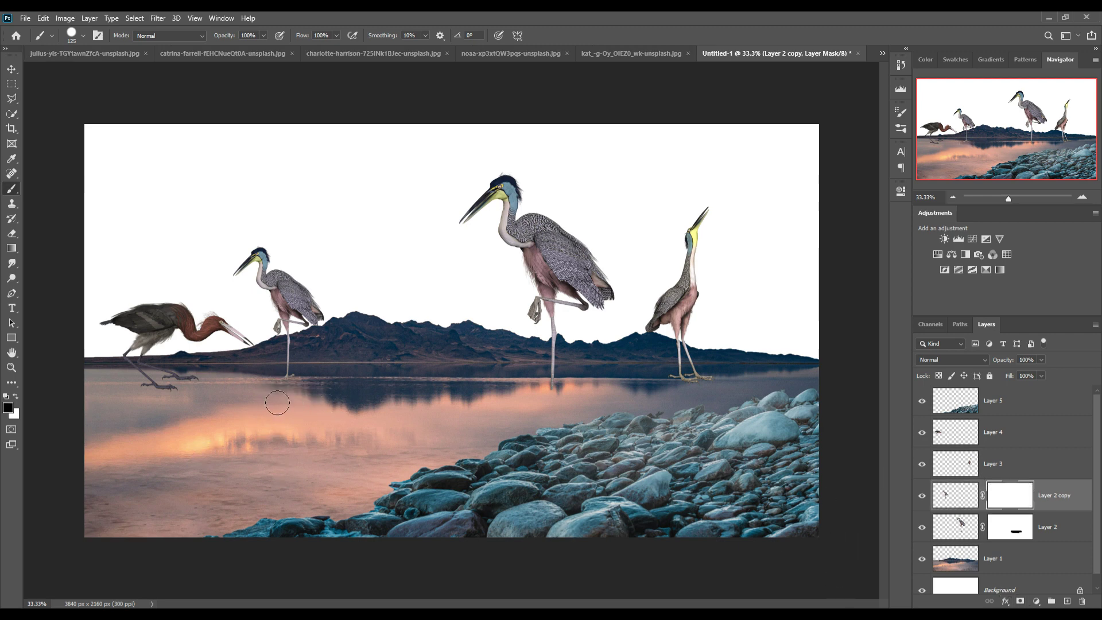
left_click(1014, 466)
left_click(1021, 601)
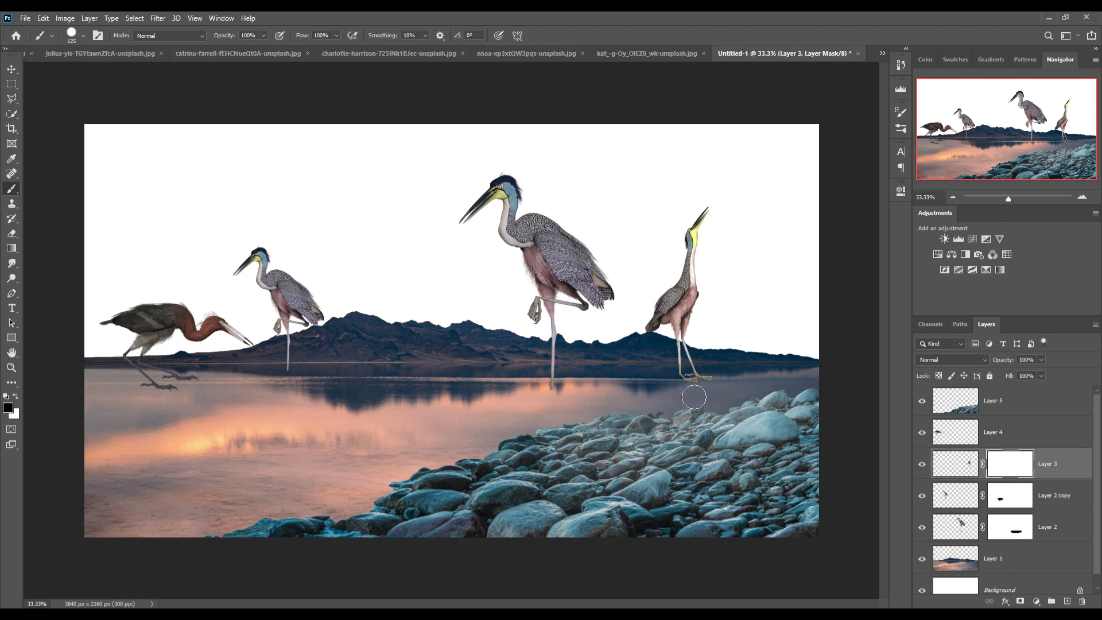
left_click_drag(677, 376, 712, 376)
- Mask Layer 4 and paint out the left heron's feet in black
left_click(1012, 435)
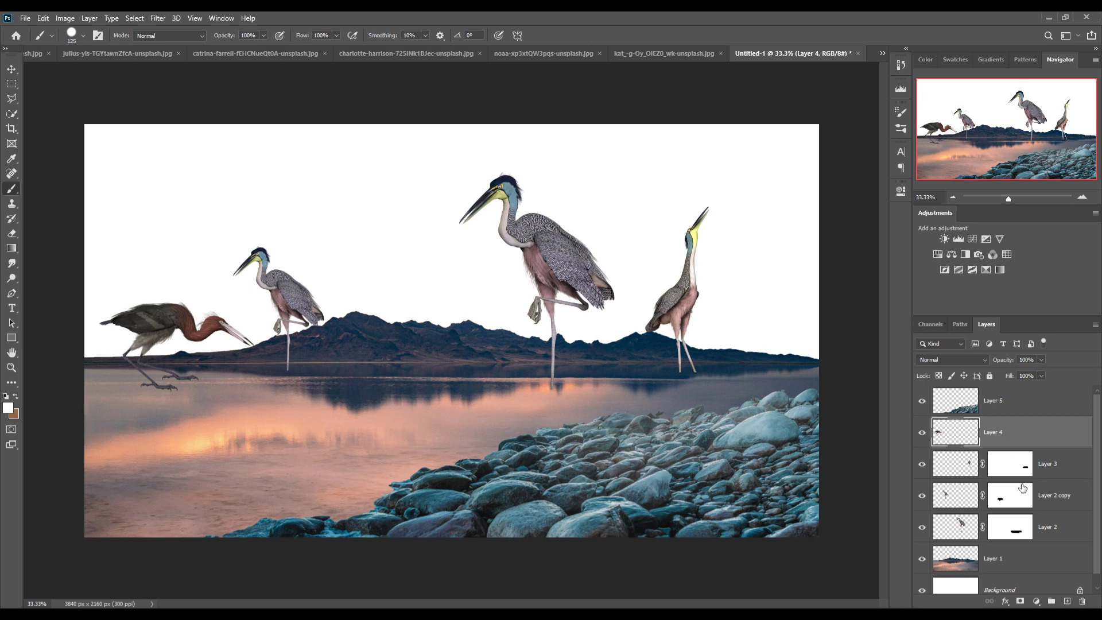
left_click(1020, 602)
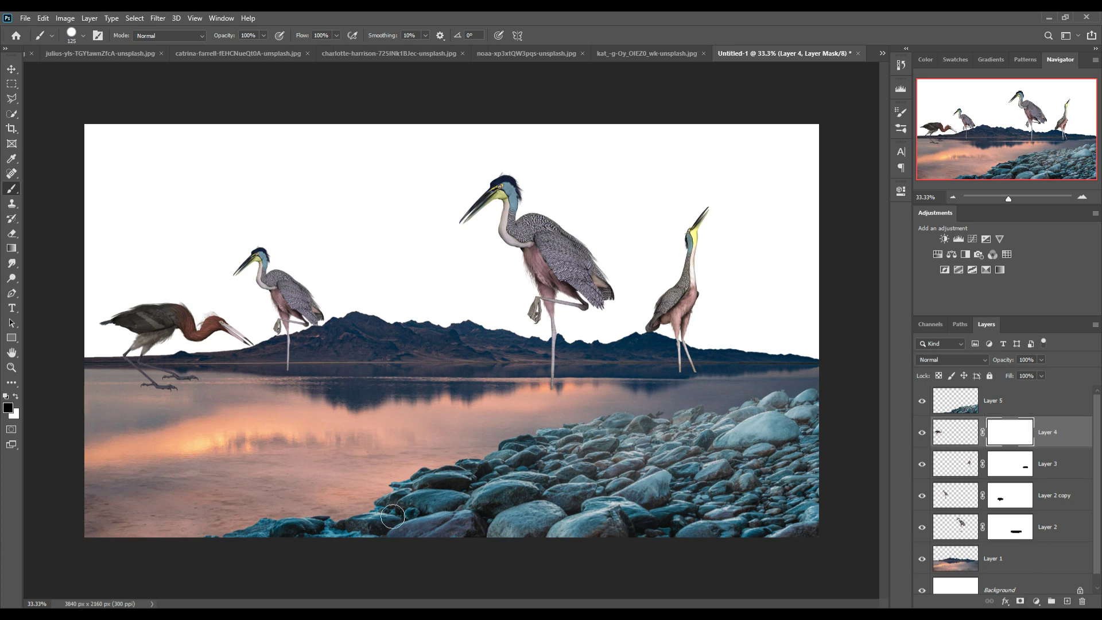
key("x")
left_click_drag(147, 388, 172, 387)
left_click_drag(258, 413, 211, 400)
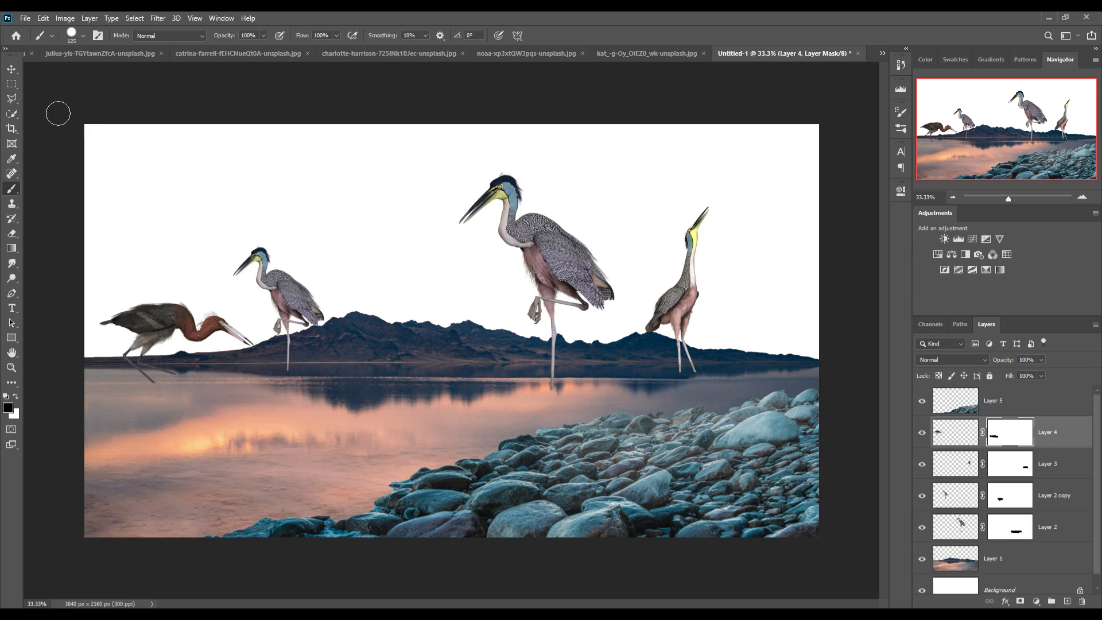
left_click(12, 72)
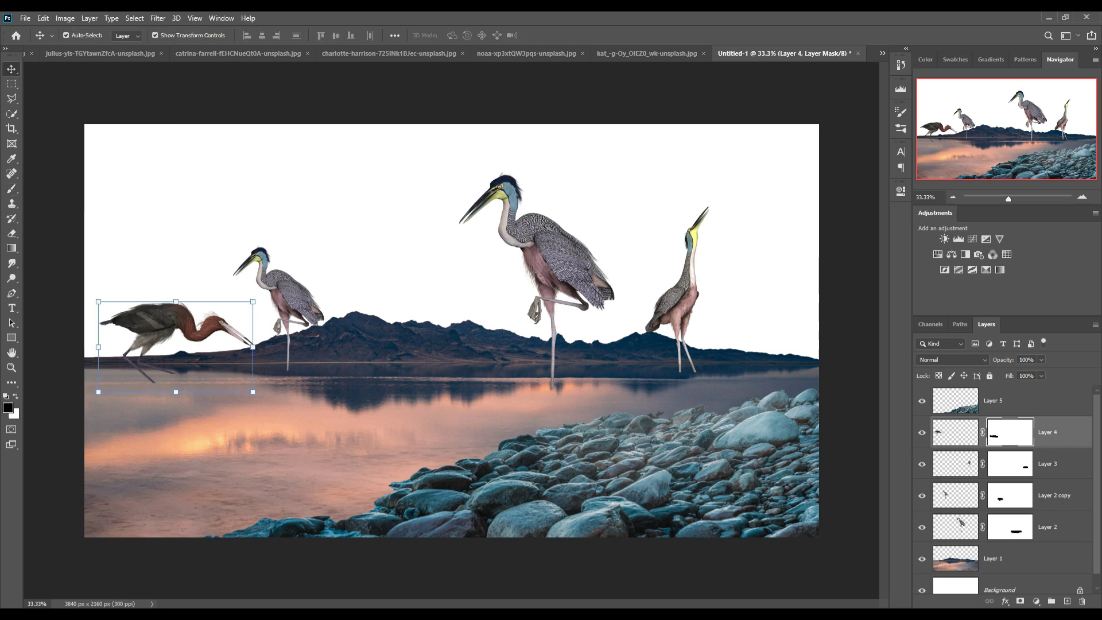
left_click(1078, 439)
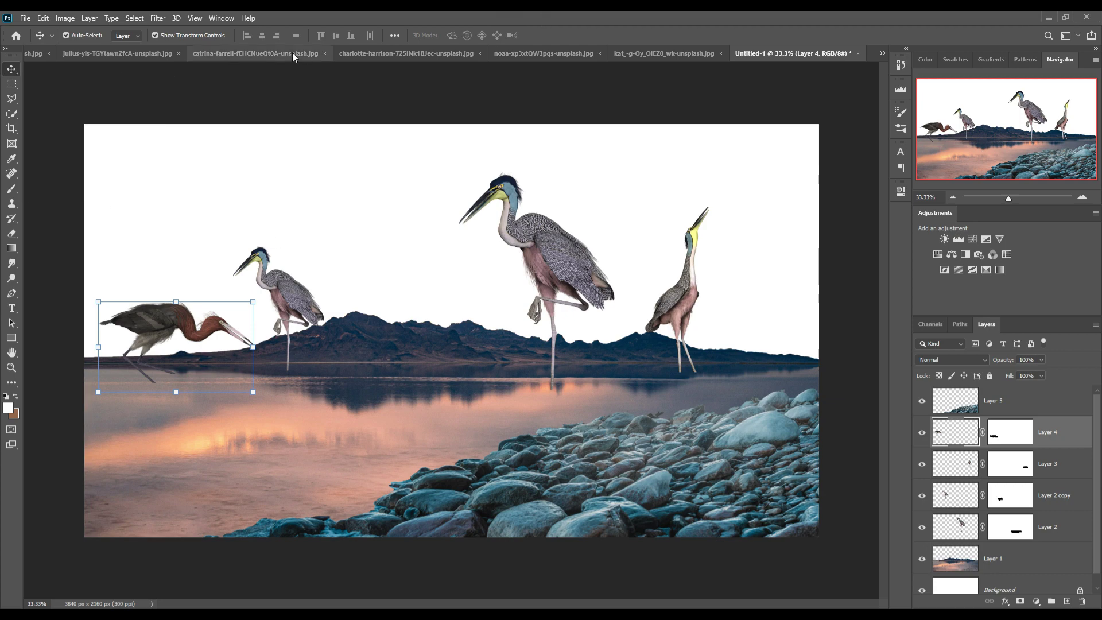
- Look through the open source photos to find the ocean waves image
left_click(250, 53)
left_click(86, 53)
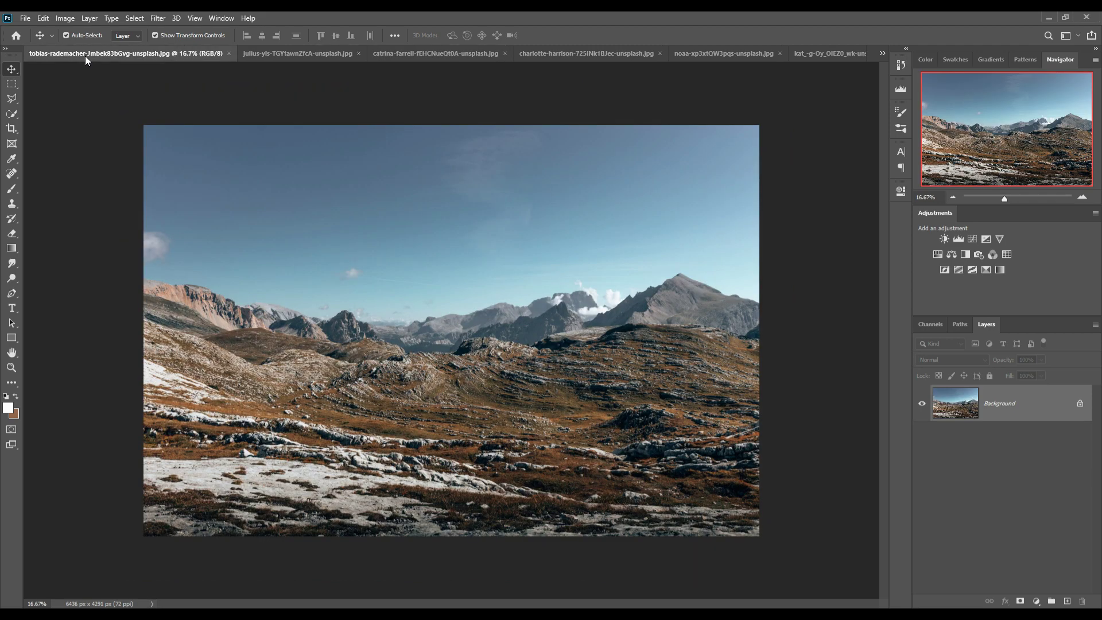
left_click(882, 53)
left_click(923, 110)
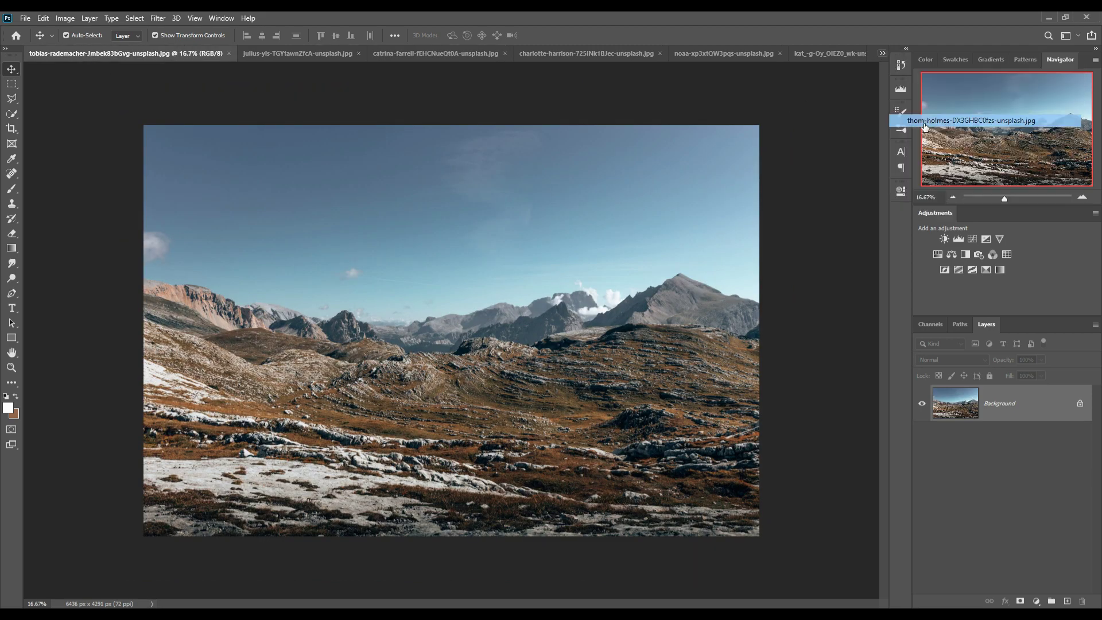
left_click(882, 54)
left_click(906, 109)
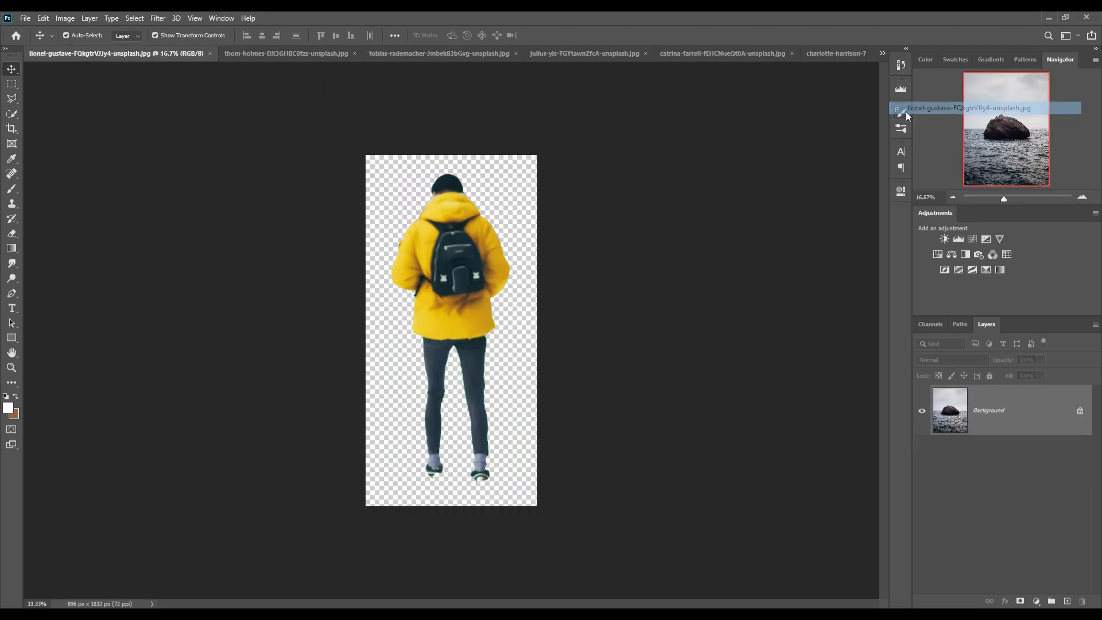
left_click(882, 53)
left_click(917, 97)
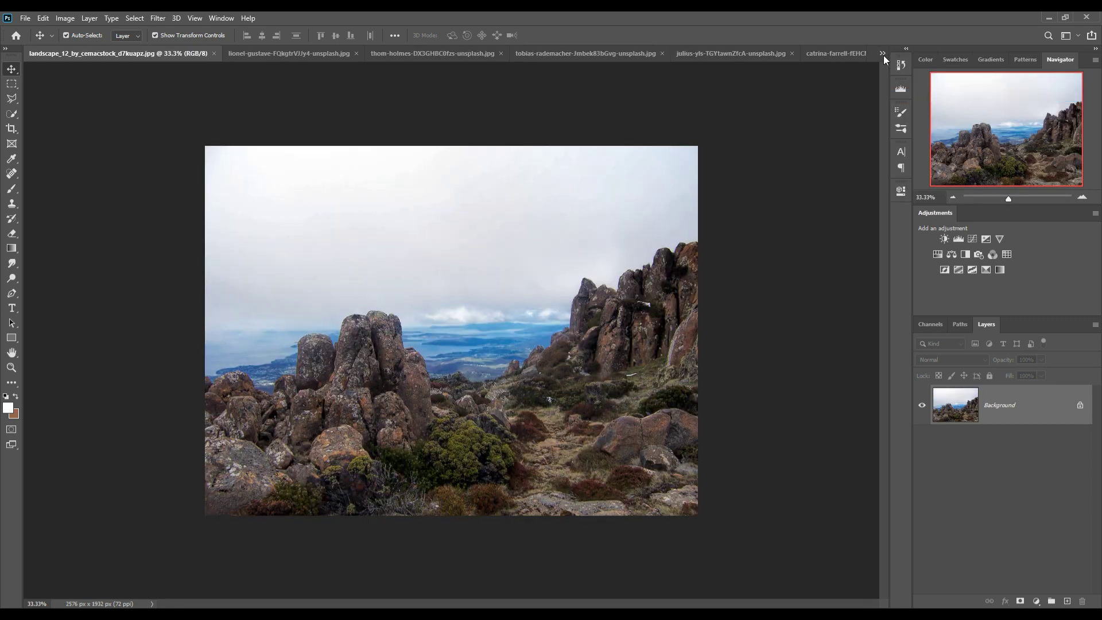
left_click(883, 53)
left_click(905, 84)
left_click(882, 53)
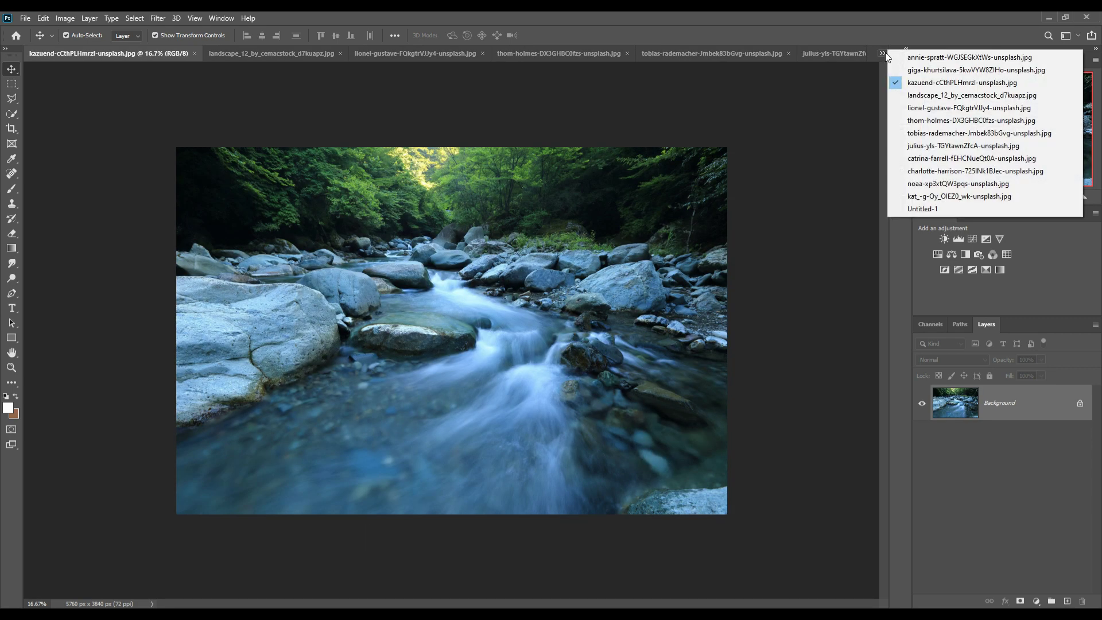
left_click(898, 75)
- Marquee the sky above the horizon and float the ocean photo over Untitled-1
key("m")
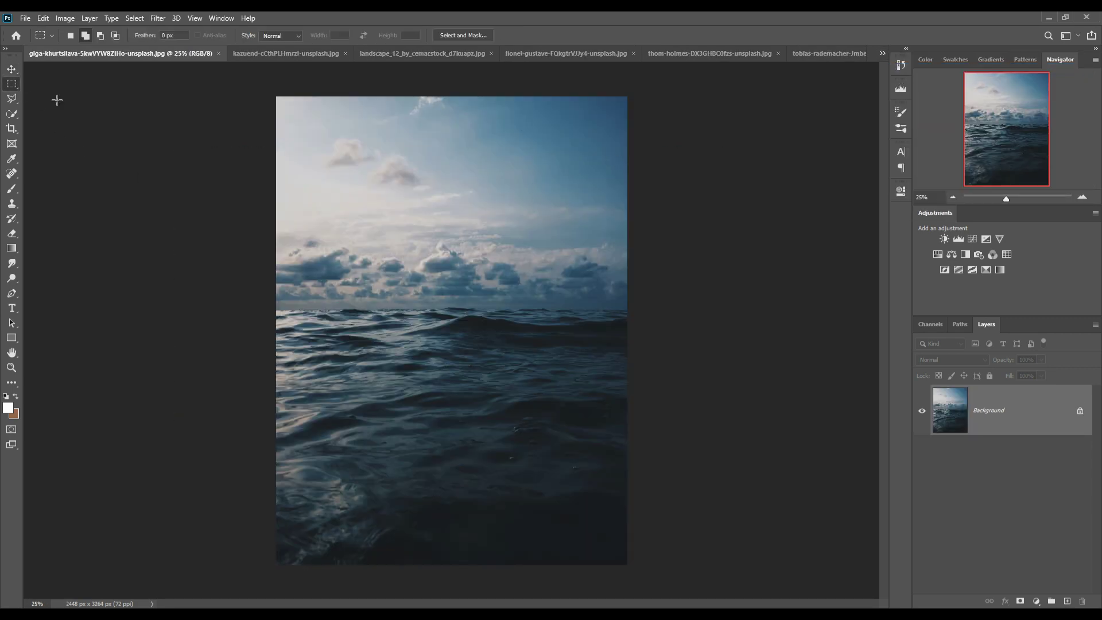
left_click_drag(253, 97, 724, 310)
left_click(11, 70)
left_click_drag(121, 54, 557, 139)
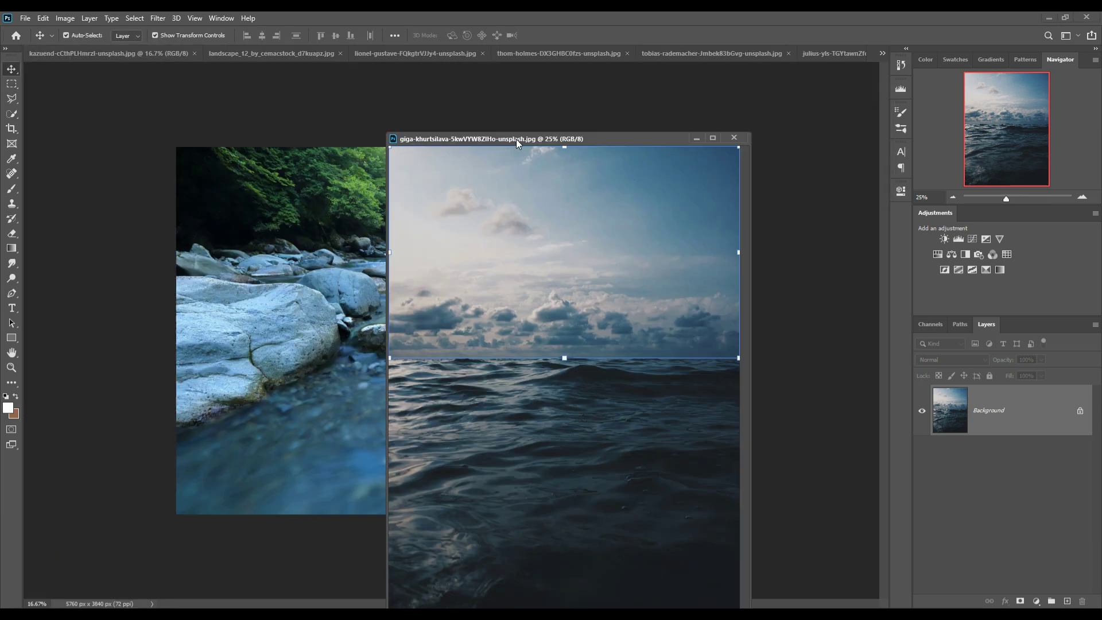
left_click(883, 54)
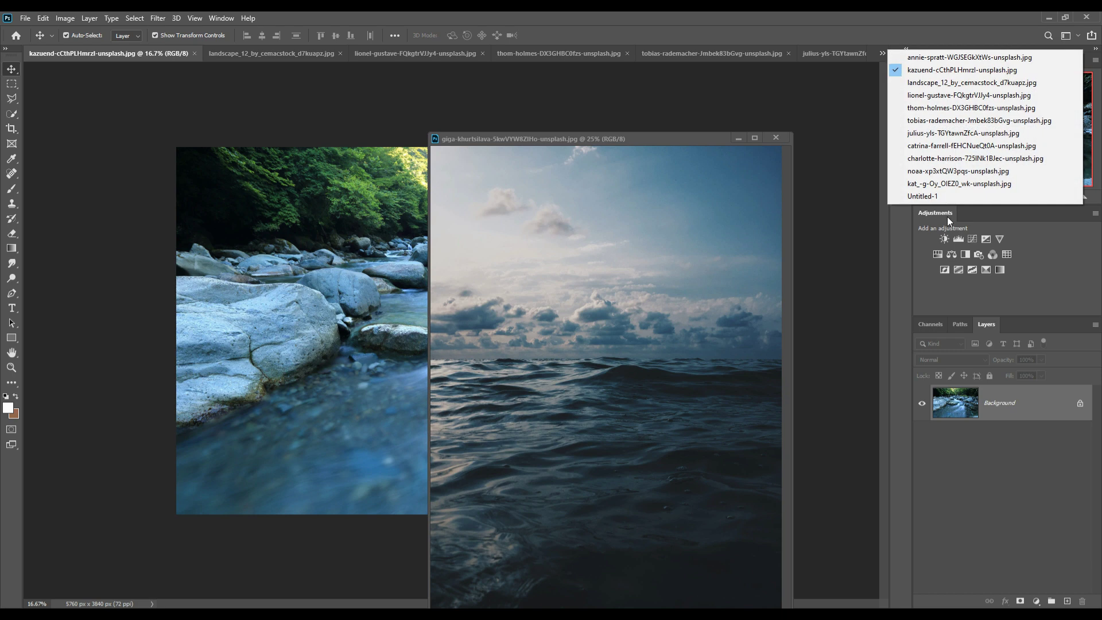
left_click(924, 196)
- Drop the sky into the composite as Layer 6, just above Background
left_click_drag(634, 278, 394, 236)
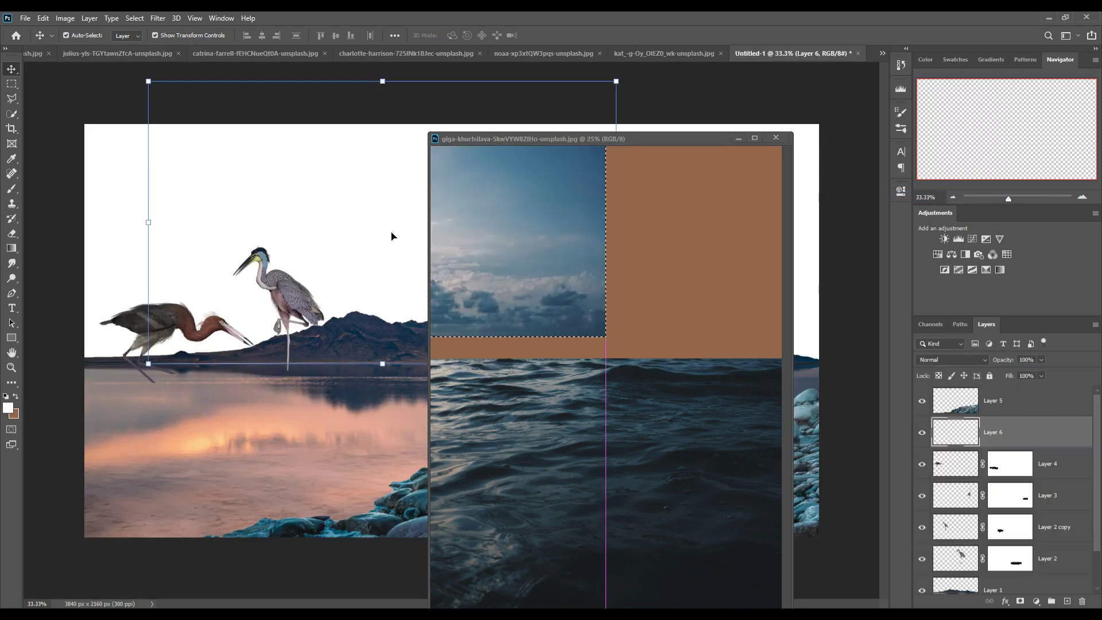
left_click(739, 139)
left_click_drag(1051, 445, 1053, 564)
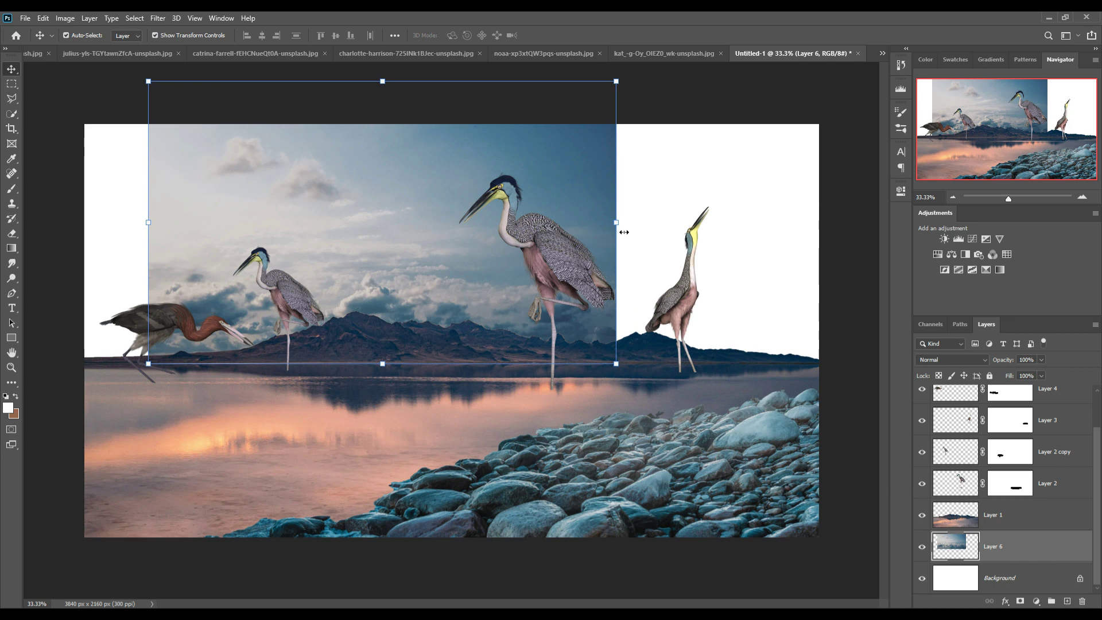
- Stretch the sky to about 157% by 134% to fill the canvas
left_click_drag(624, 232, 818, 232)
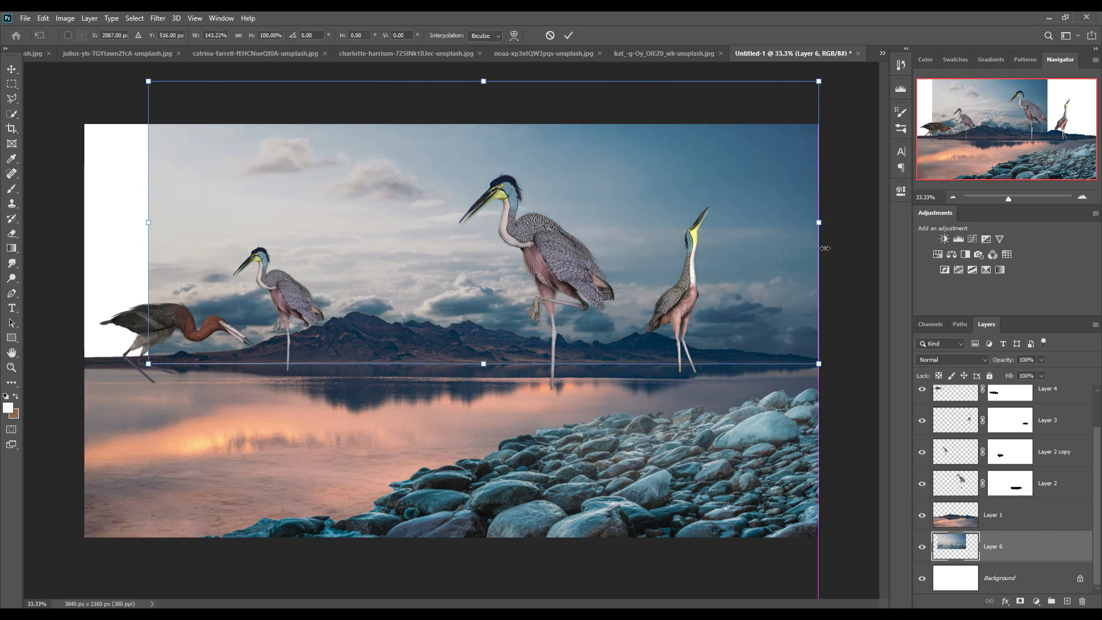
left_click_drag(155, 234, 91, 232)
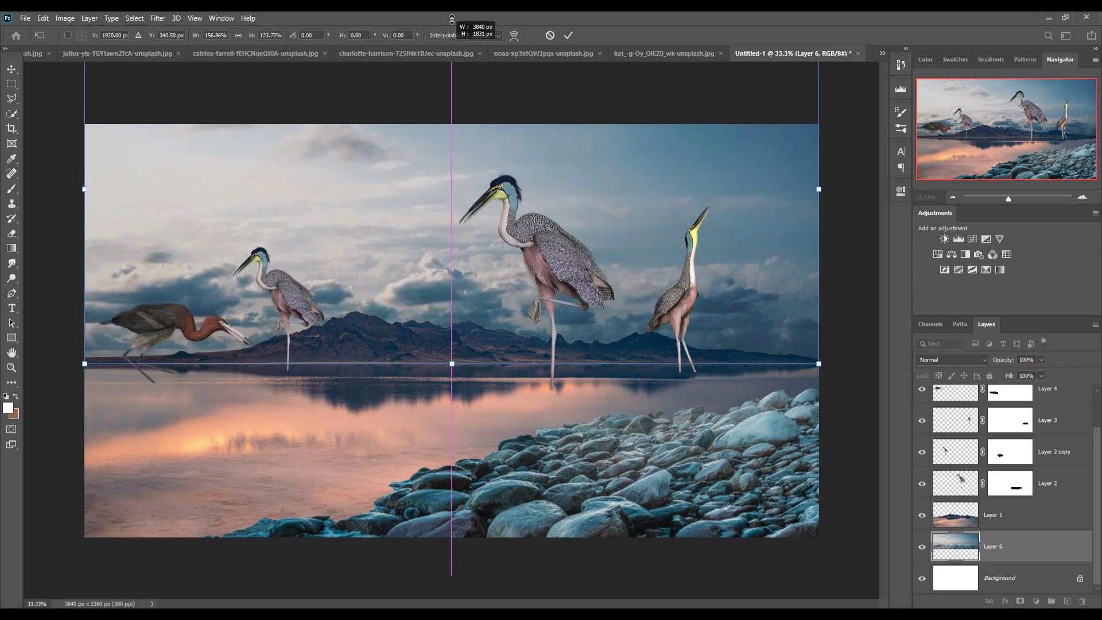
left_click_drag(459, 84, 459, 38)
key("ctrl+minus")
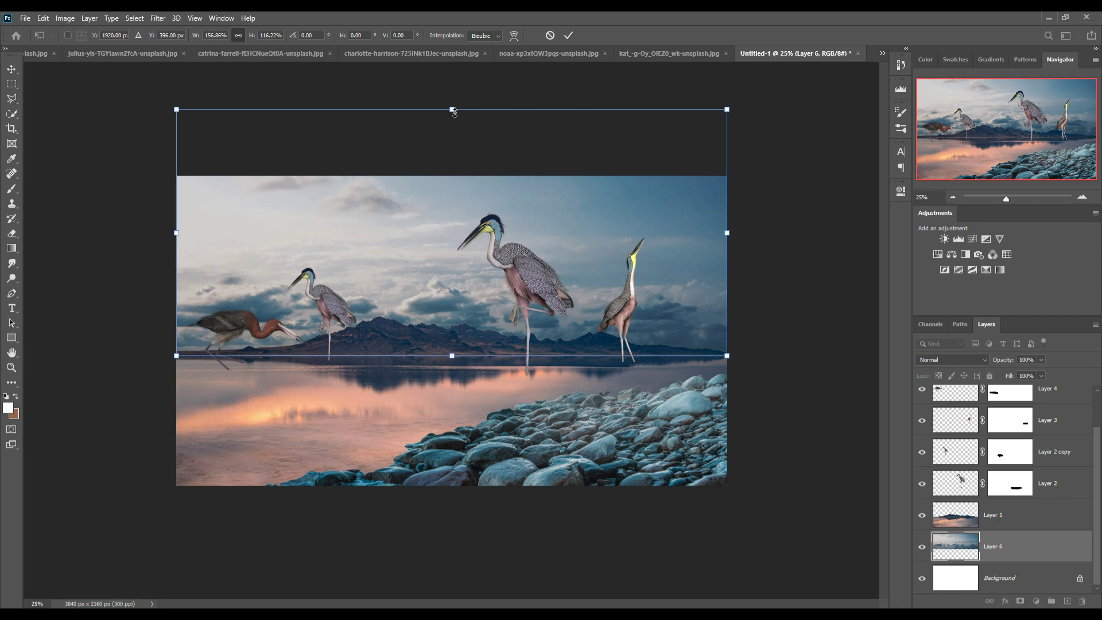
left_click_drag(453, 109, 454, 71)
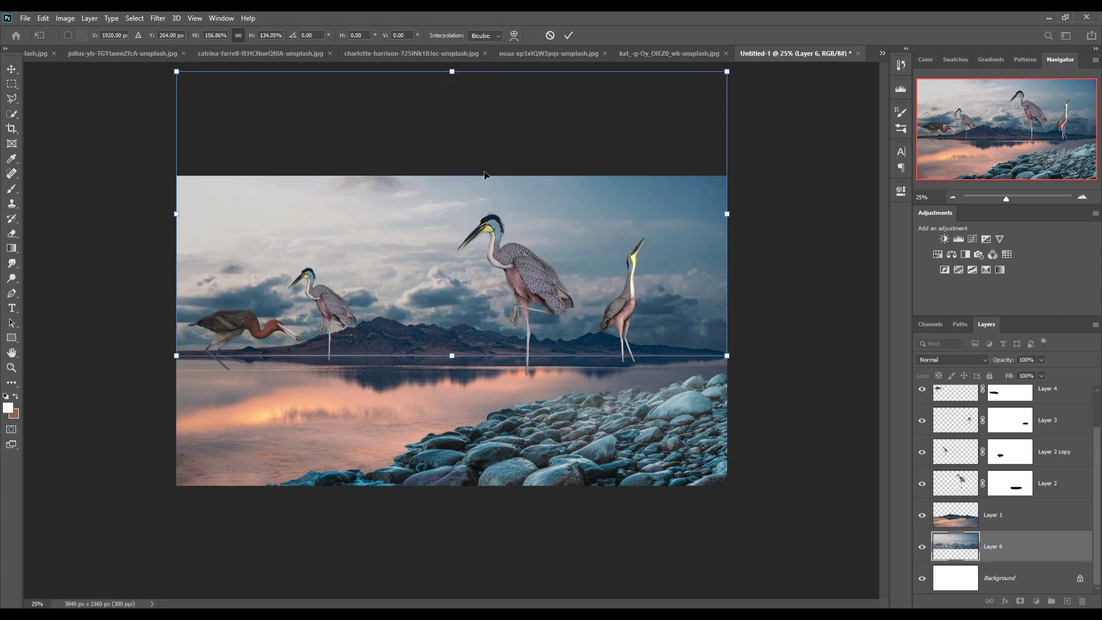
left_click(568, 36)
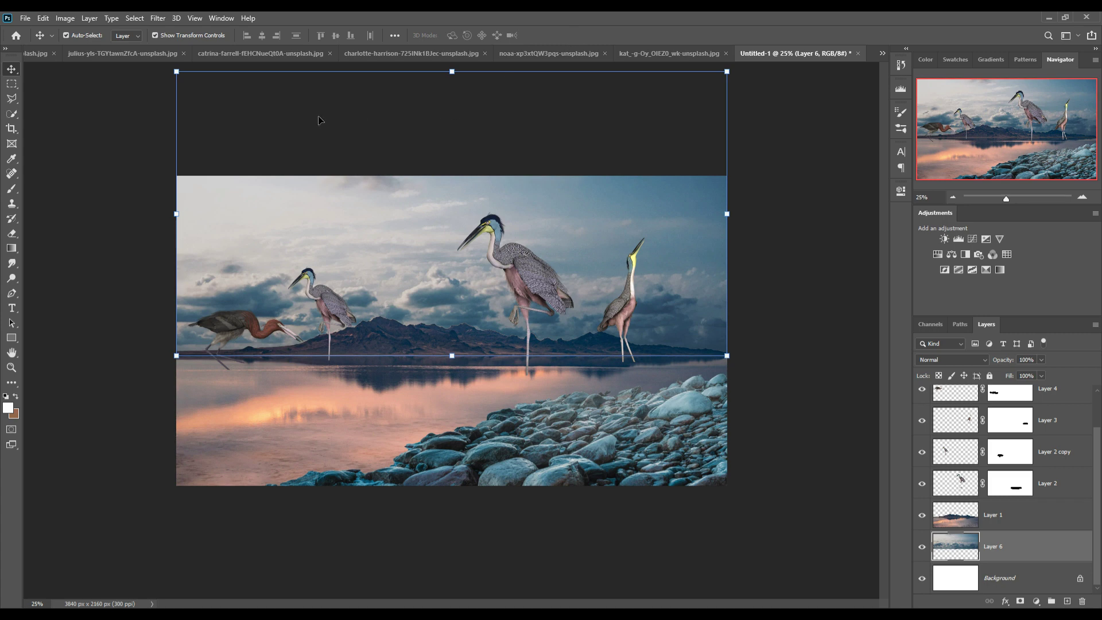
- Cut out the red snapper from the fish-market photo and place it on the rocks as Layer 7
left_click(666, 51)
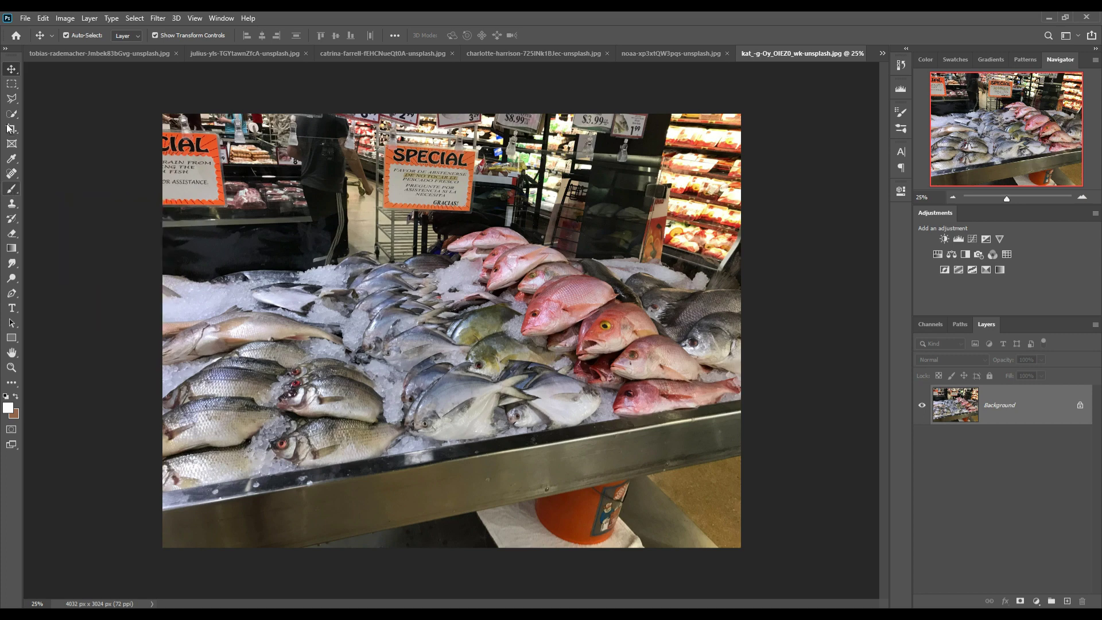
left_click(11, 293)
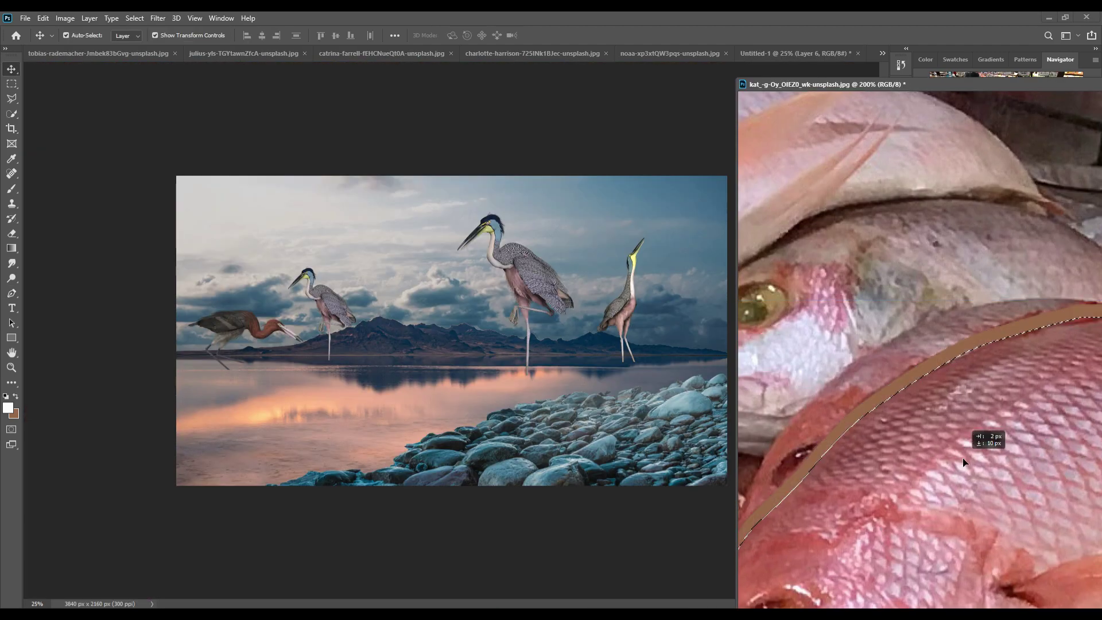
left_click_drag(963, 462, 516, 413)
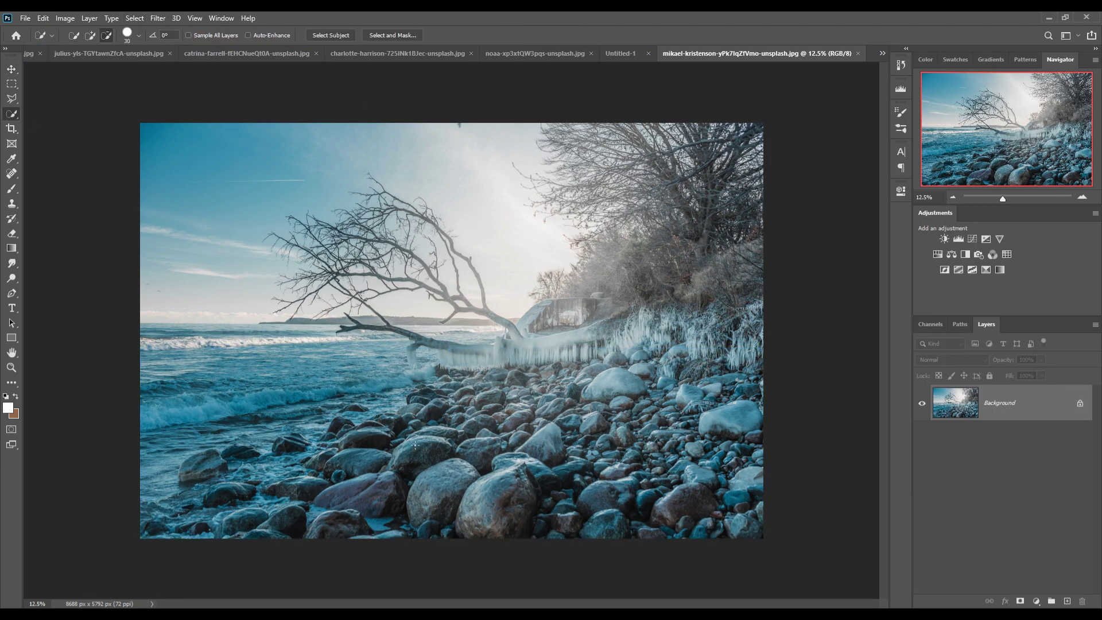
- Select the large rock in the rocky shore photo and float that window aside
mouse_move(499, 482)
left_mouse_down()
mouse_move(537, 471)
mouse_move(538, 538)
left_mouse_up()
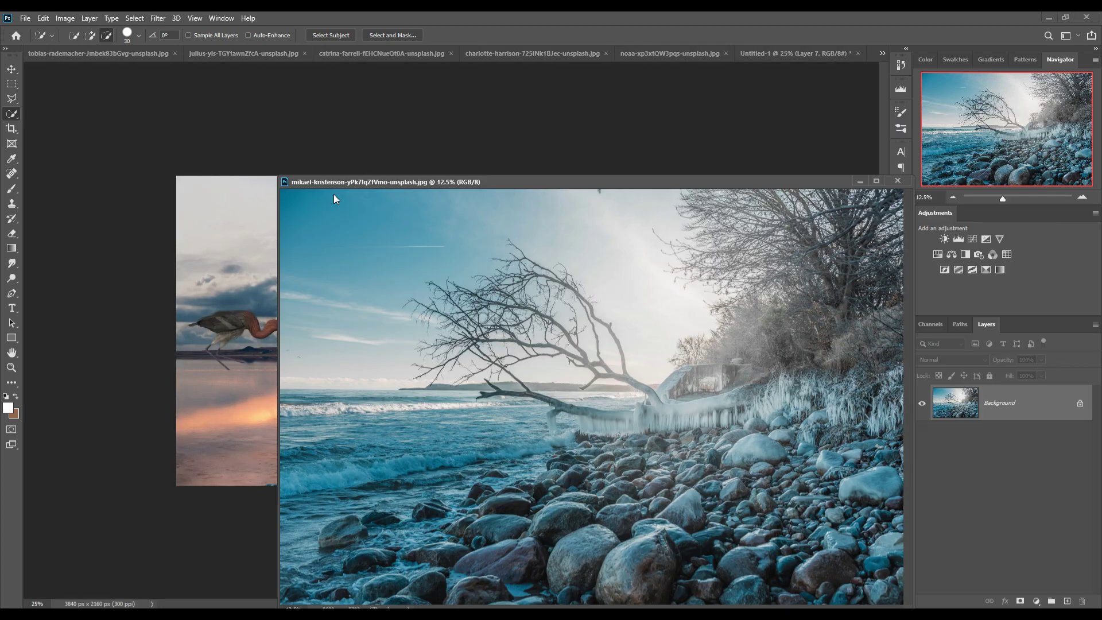
left_click_drag(753, 51, 220, 225)
left_click(711, 226)
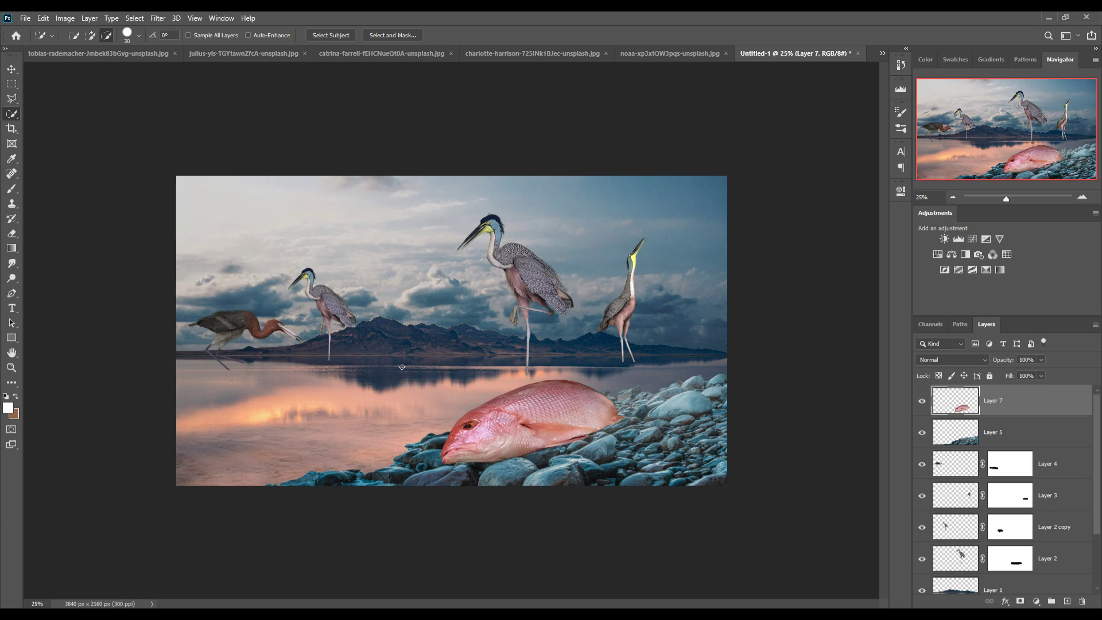
- Marquee-select the lake area below the horizon on Layer 1
key("m")
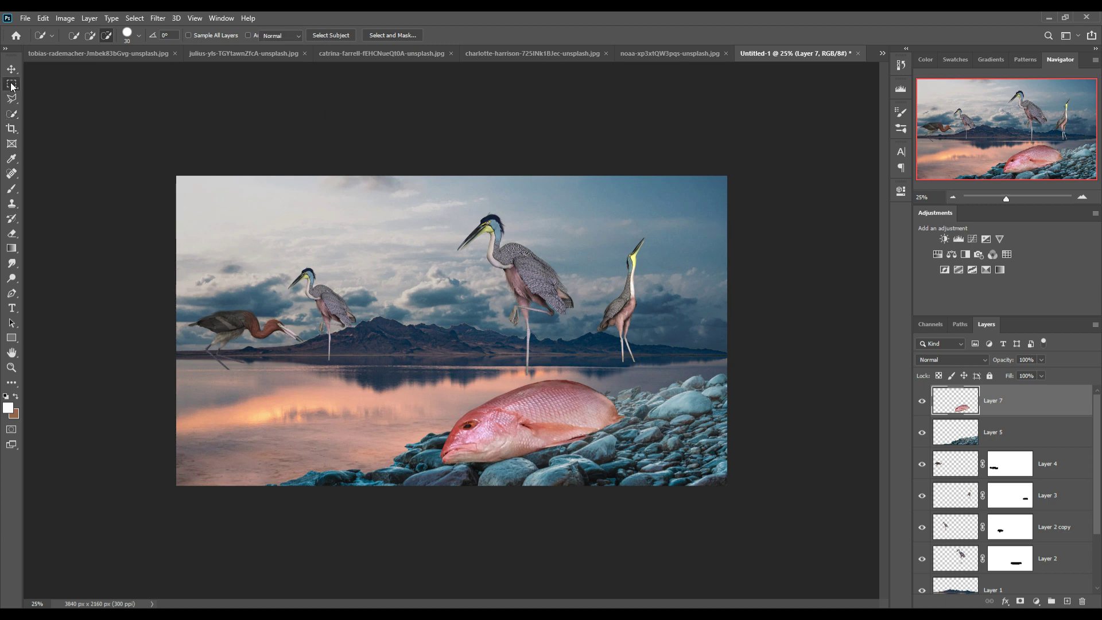
left_click_drag(179, 360, 775, 508)
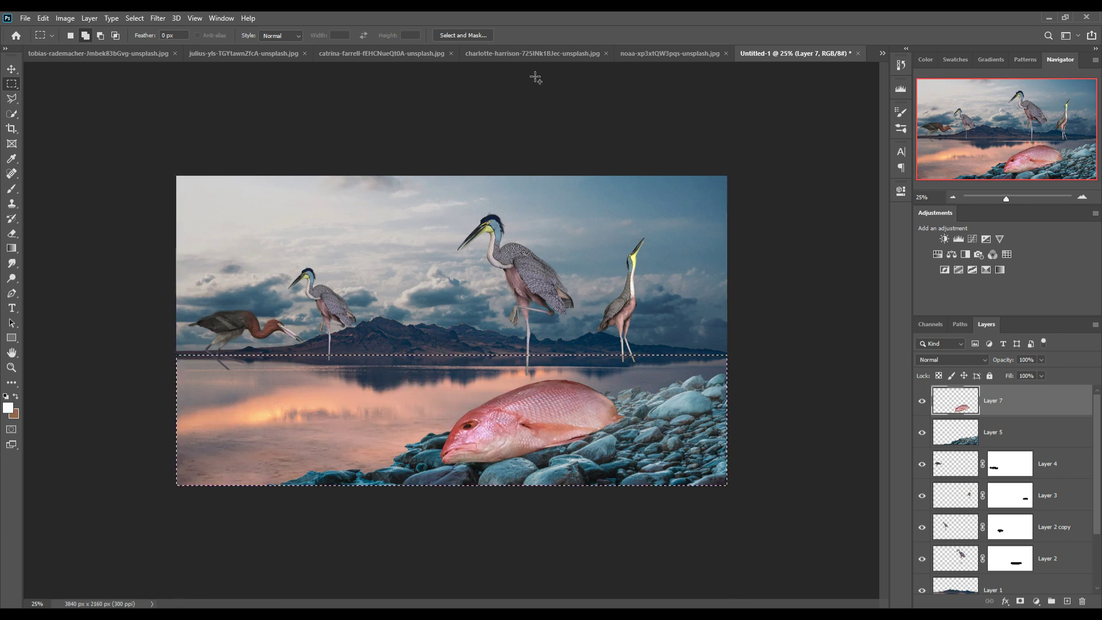
left_click(1033, 552)
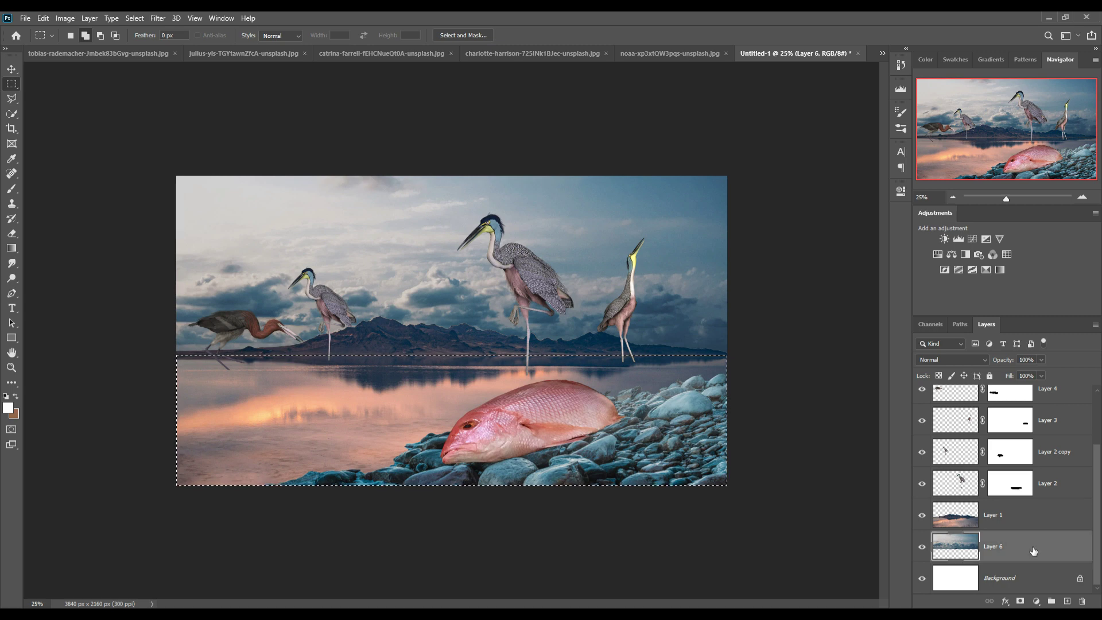
left_click(1017, 517)
- Add a Color Balance layer shifting the lake midtones to -60 cyan and +21 blue
left_click(1037, 601)
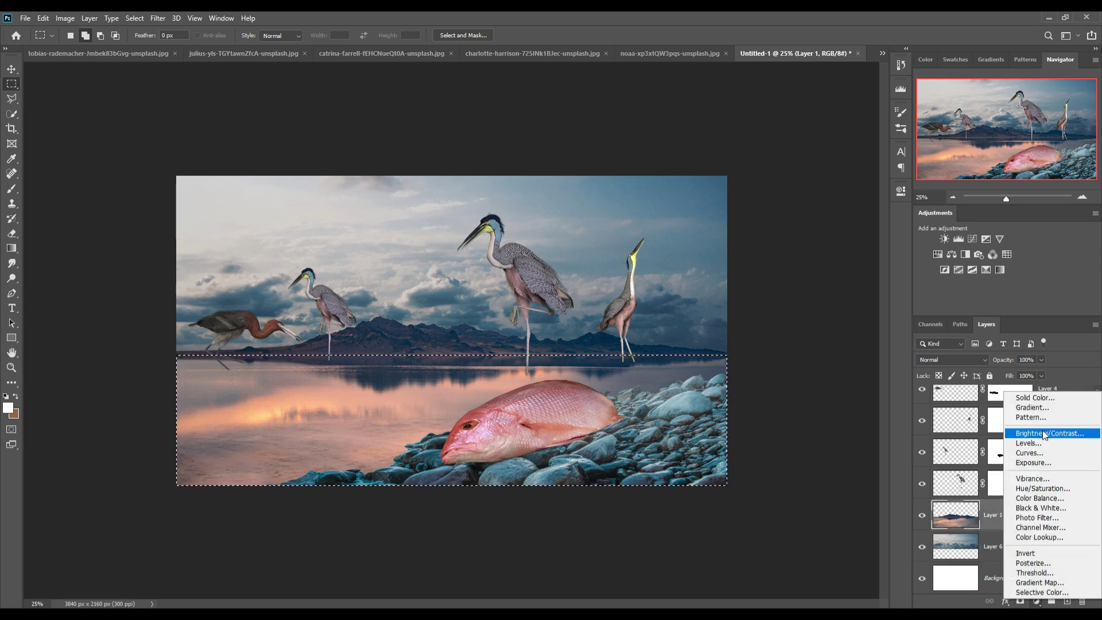
left_click(1048, 498)
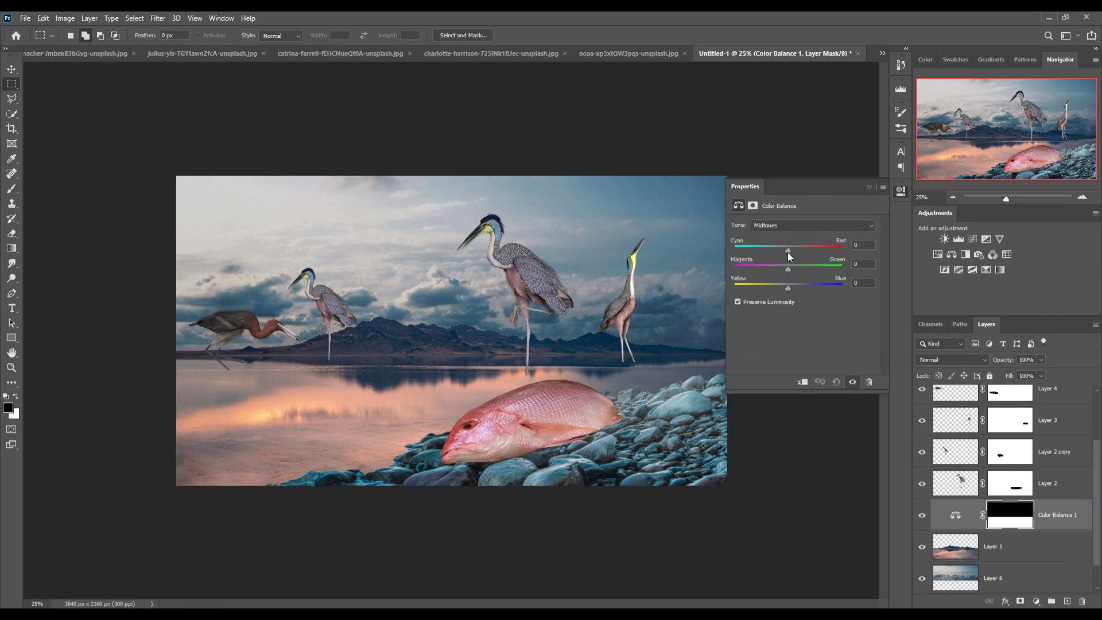
left_click_drag(787, 251, 752, 253)
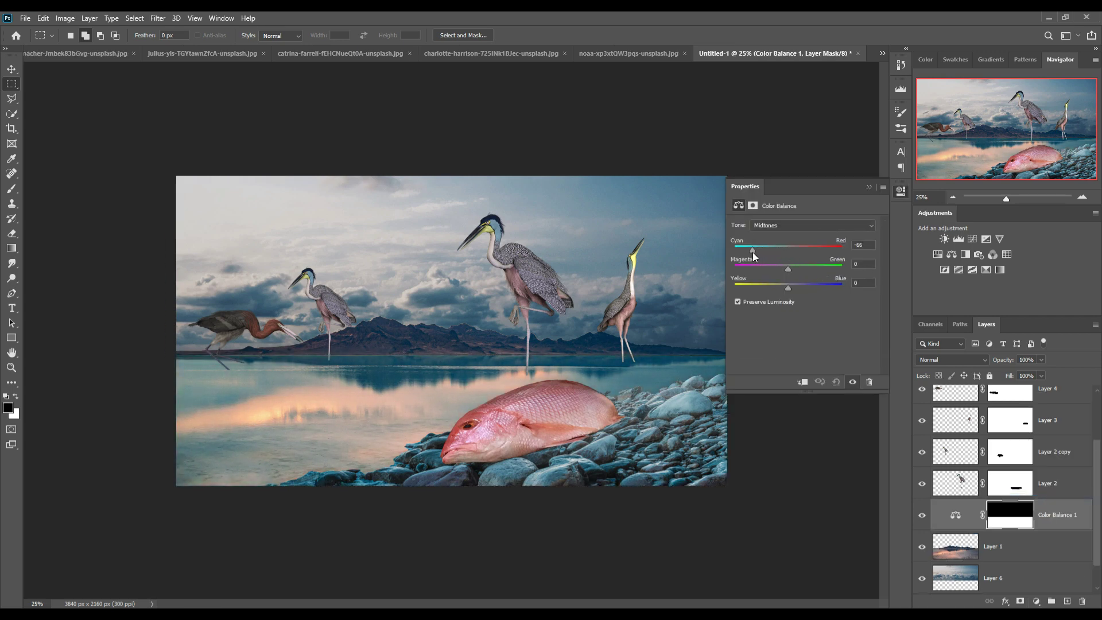
left_click_drag(788, 287, 794, 288)
left_click(869, 187)
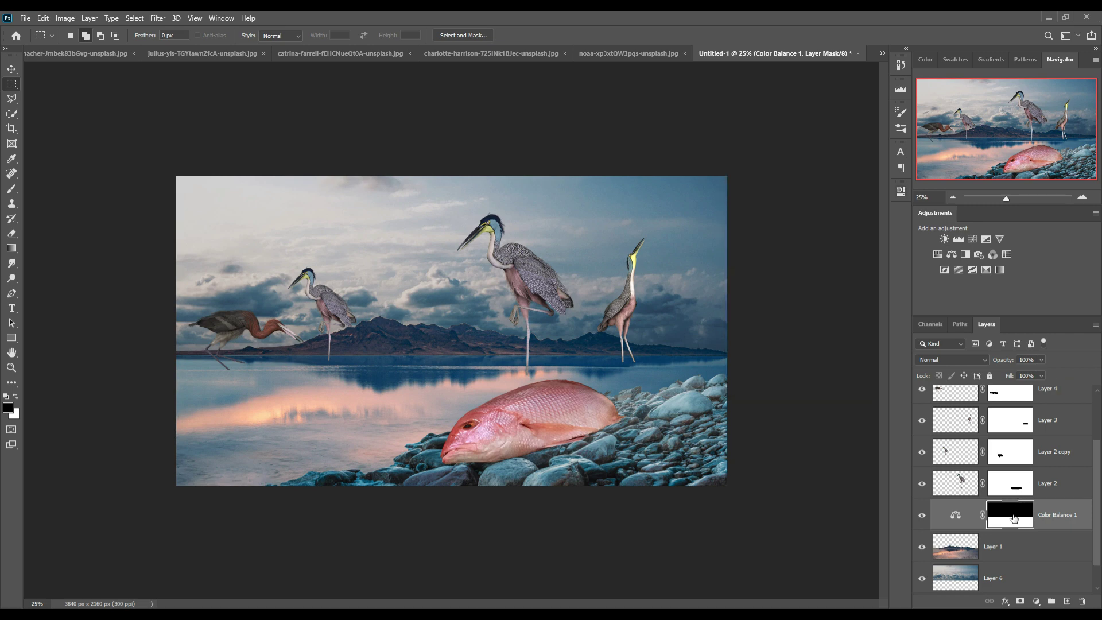
left_click(955, 555)
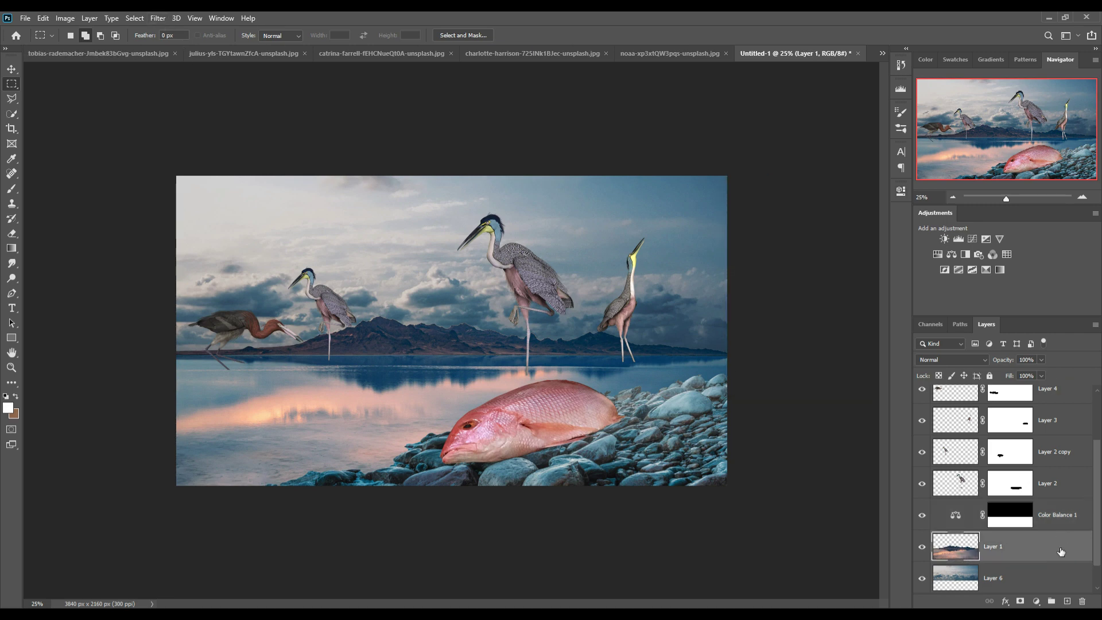
- Camera Raw HSL on Layer 1: Reds -100, Oranges -91, Yellows -68, Aquas +40, Blues +35
left_click(158, 18)
left_click(178, 90)
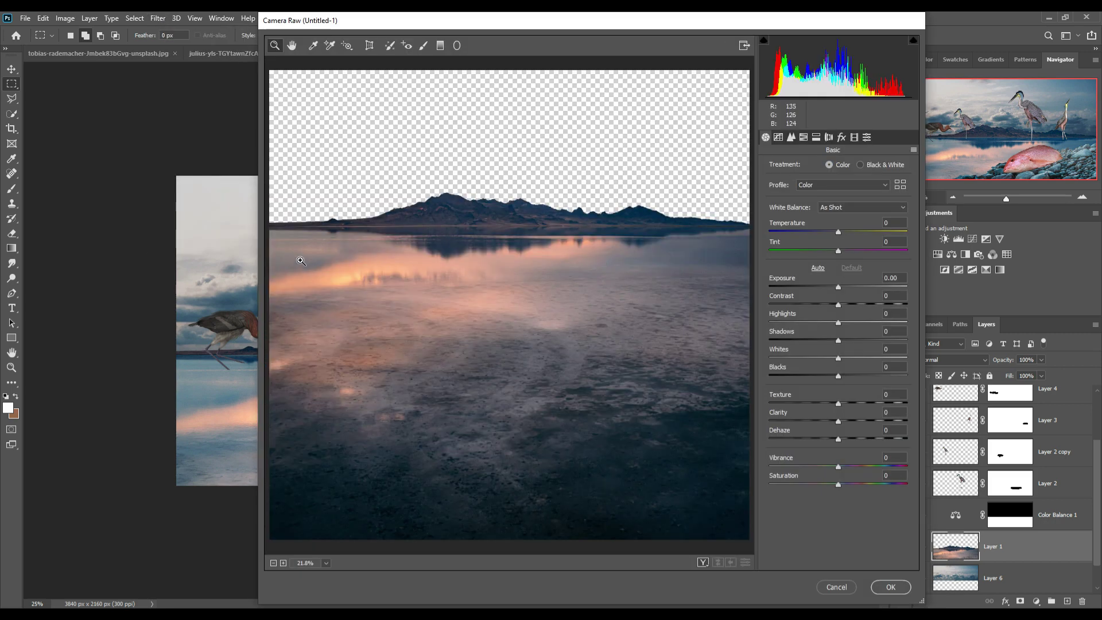
left_click(804, 138)
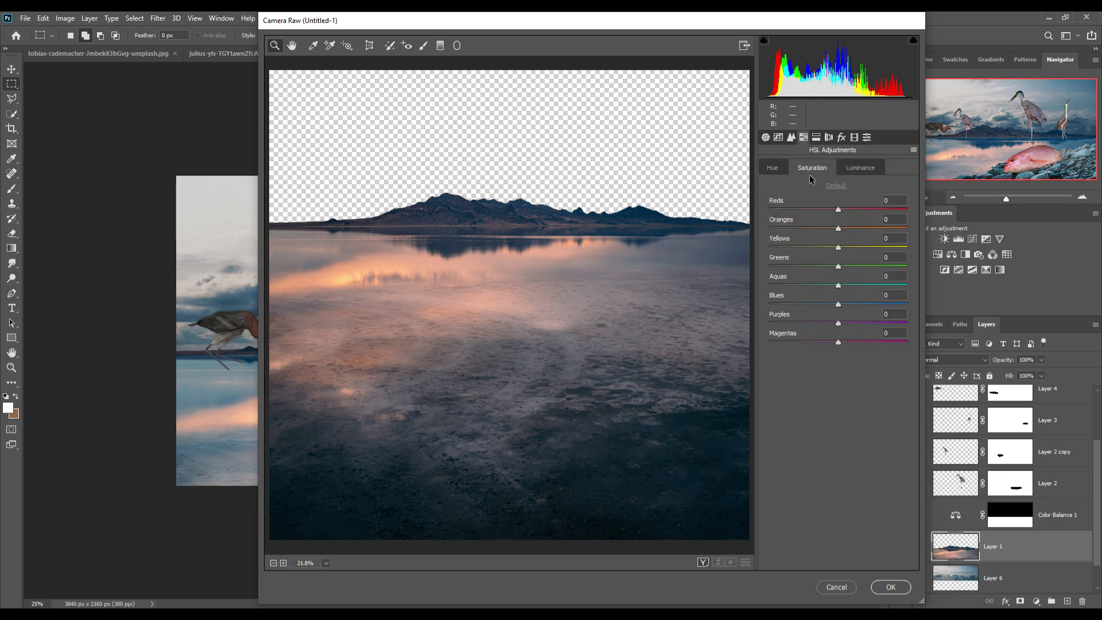
left_click_drag(838, 210, 769, 215)
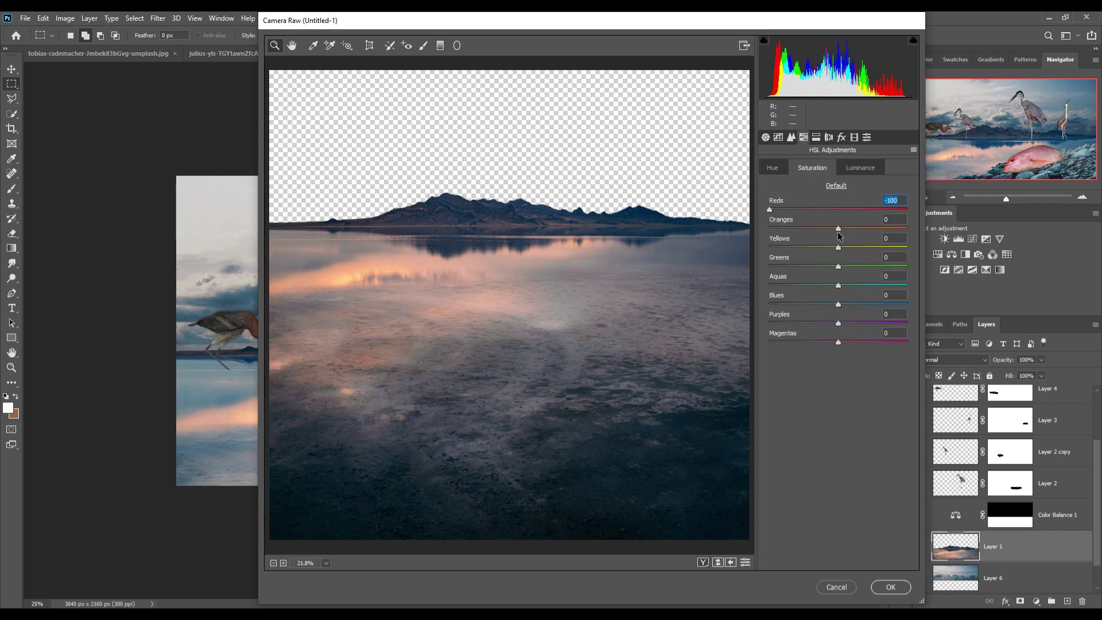
left_click_drag(838, 229, 776, 228)
left_click_drag(838, 248, 792, 247)
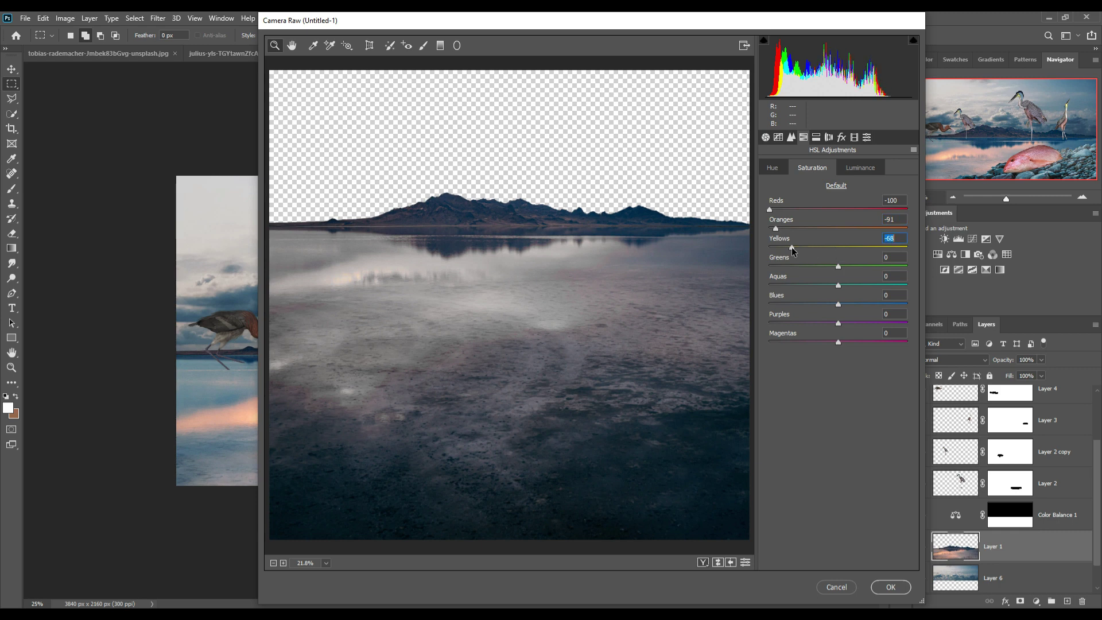
left_click(773, 167)
left_click(811, 171)
mouse_move(836, 286)
left_mouse_down()
mouse_move(865, 286)
mouse_move(859, 305)
left_mouse_up()
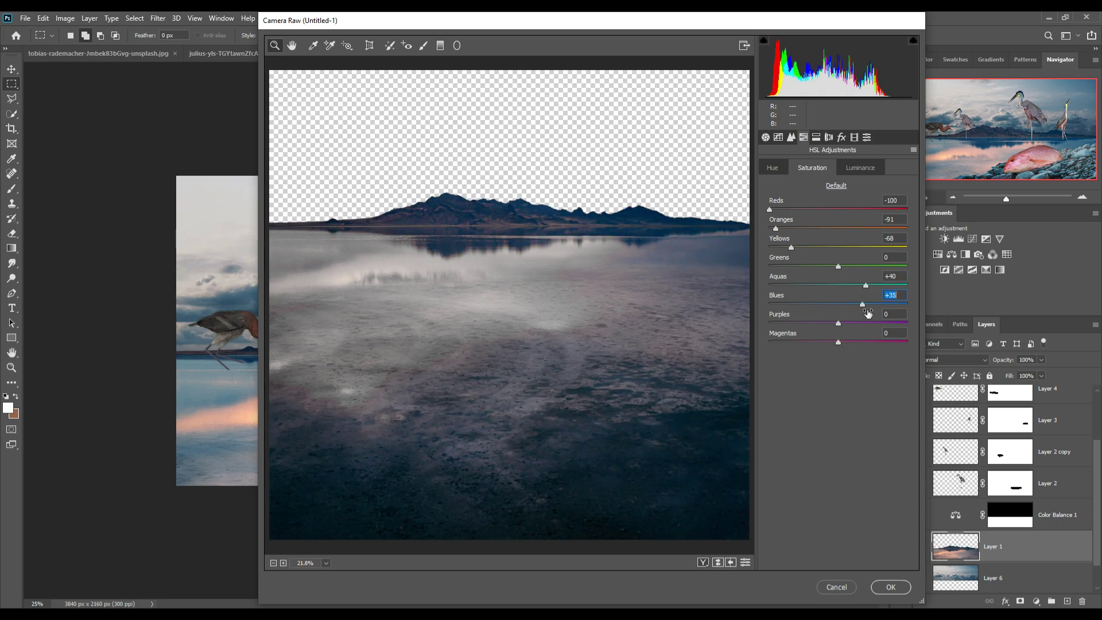
left_click(890, 587)
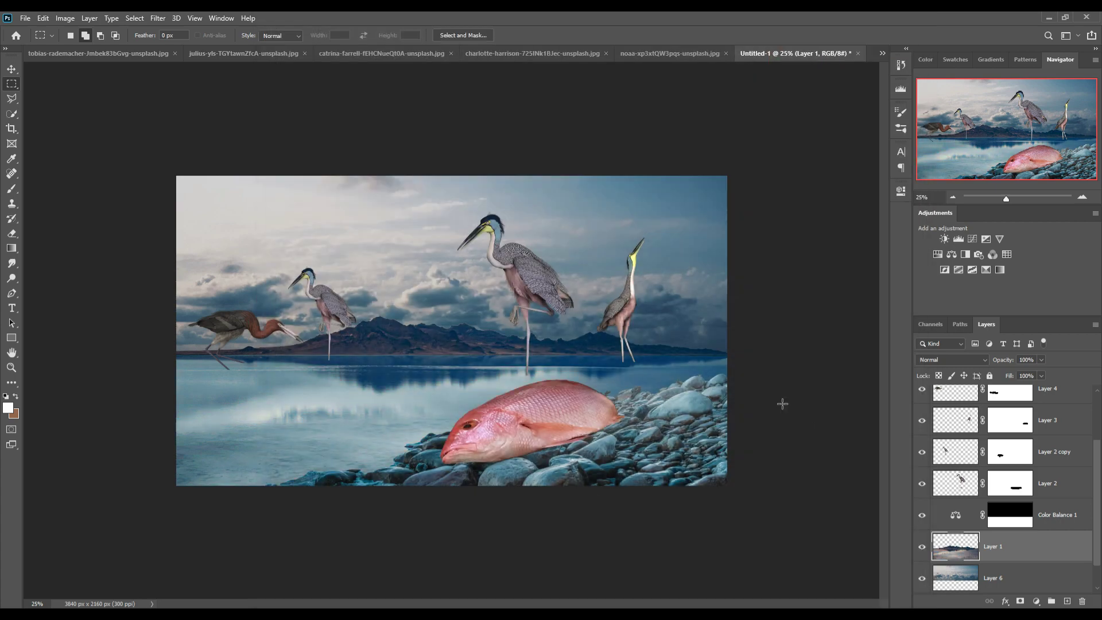
- Add a Color Balance layer clipped to the fish: cyan -28, blue +22
left_click(12, 68)
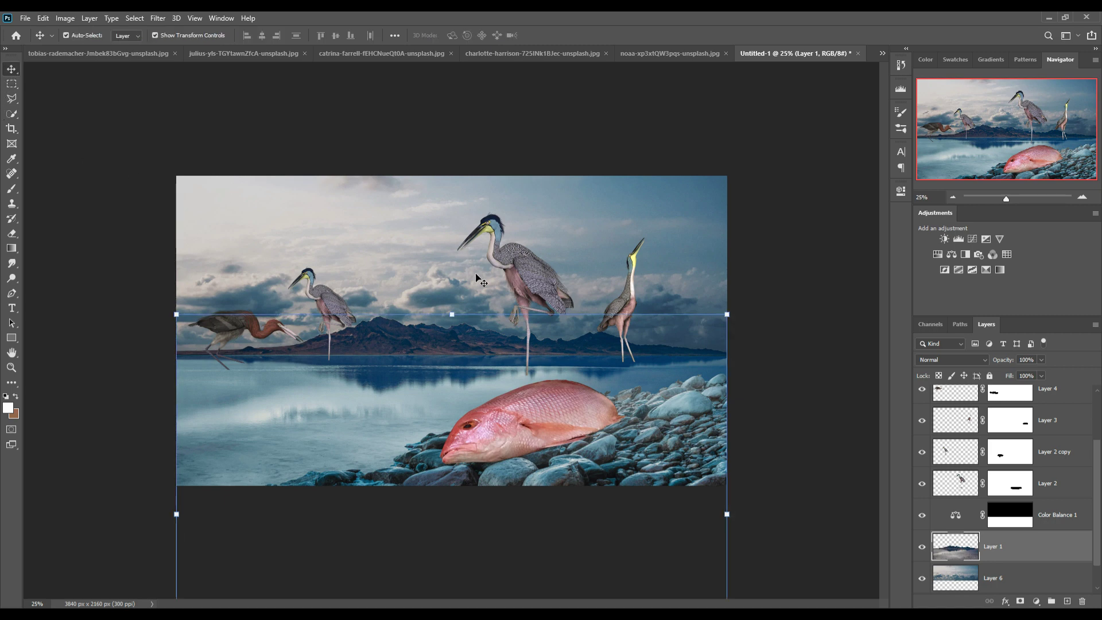
left_click(534, 415)
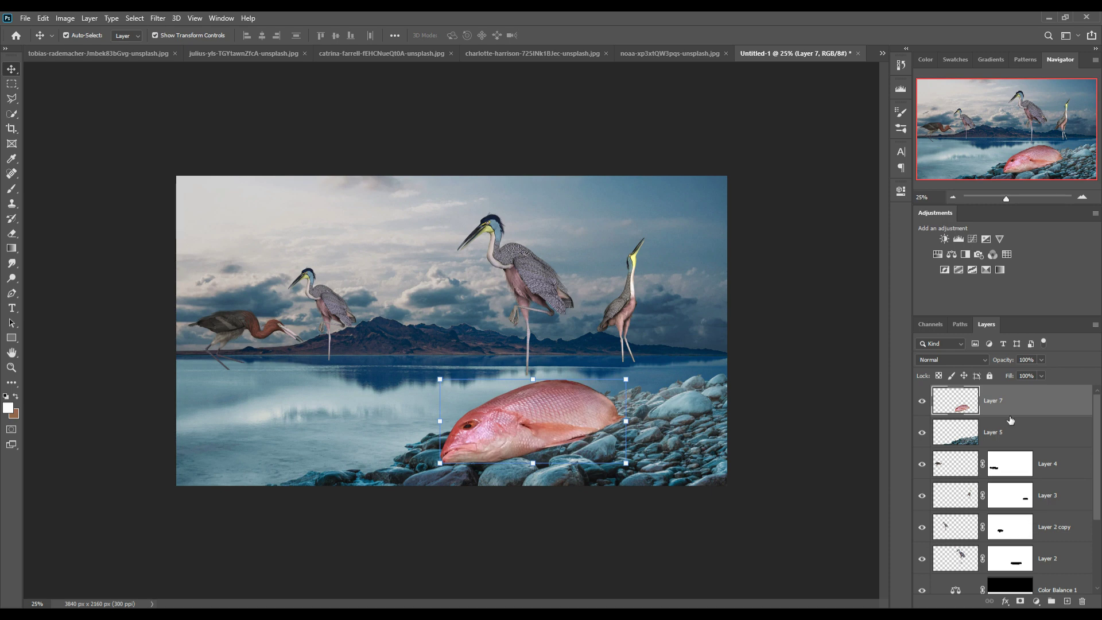
left_click(1042, 602)
left_click(1024, 494)
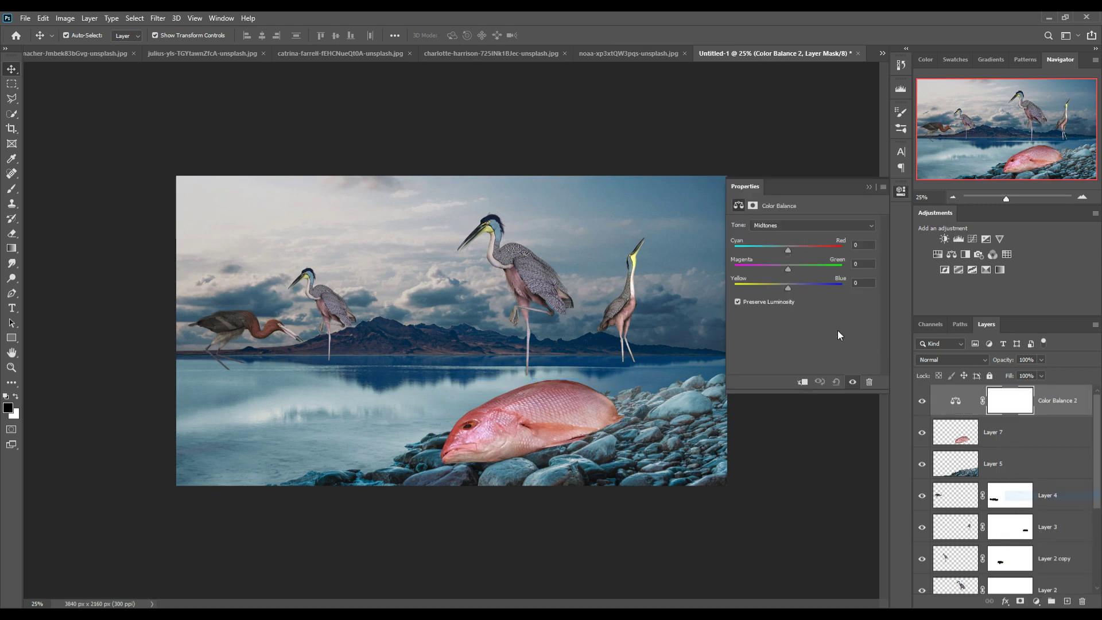
left_click(808, 383)
left_click(777, 251)
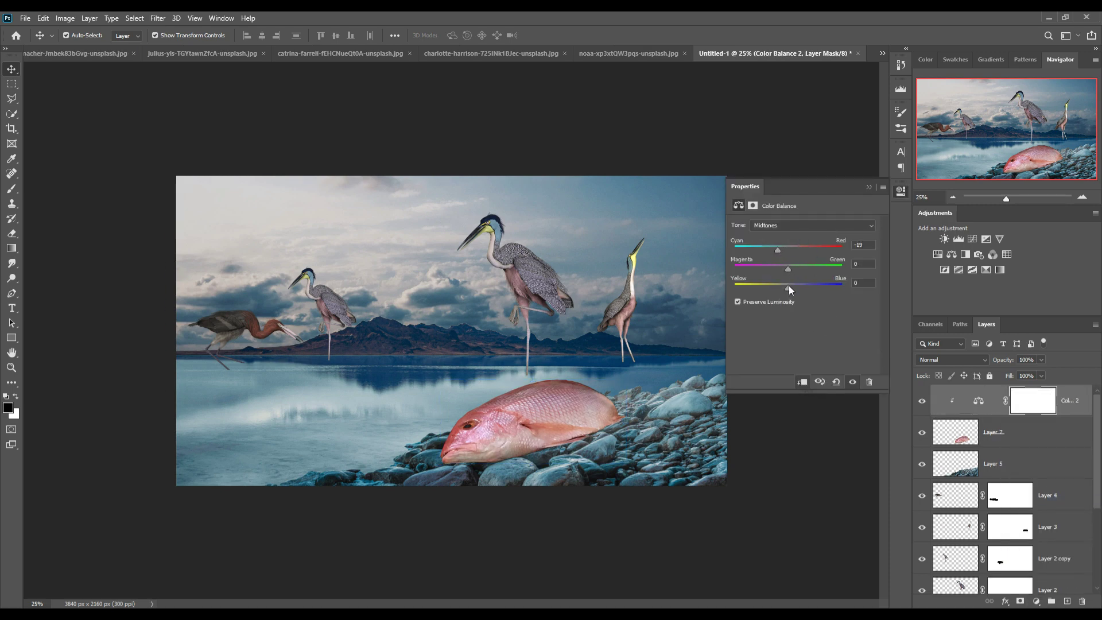
left_click_drag(788, 287, 798, 288)
left_click_drag(779, 250, 767, 251)
left_click(868, 187)
- Add a Curves layer clipped to the fish, lowering the midpoint to darken it
left_click(999, 432)
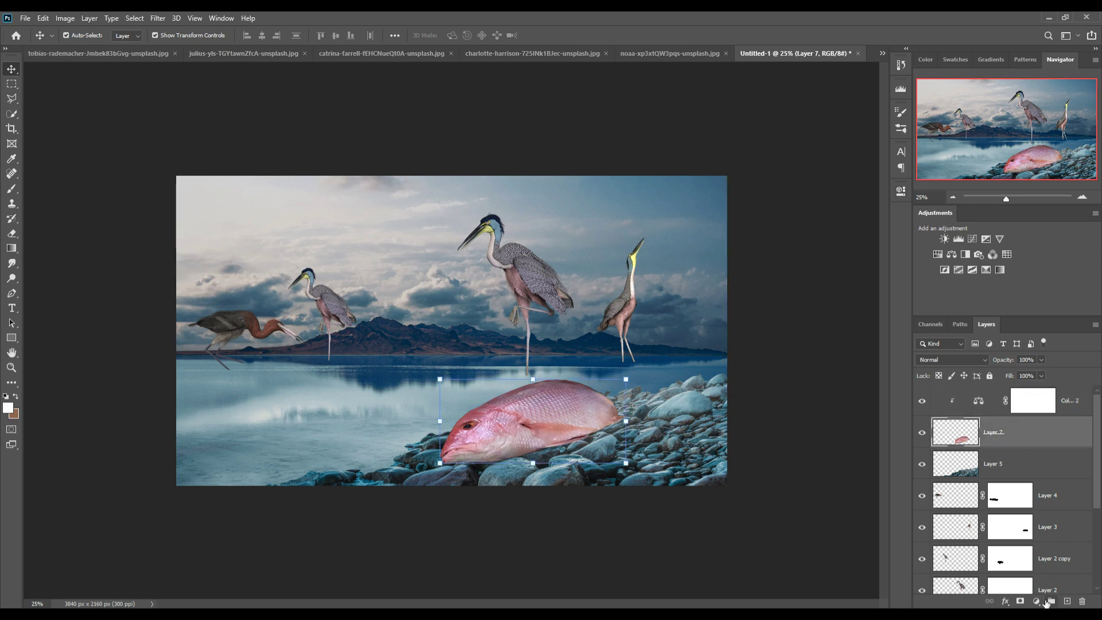
left_click(1036, 601)
left_click(1030, 455)
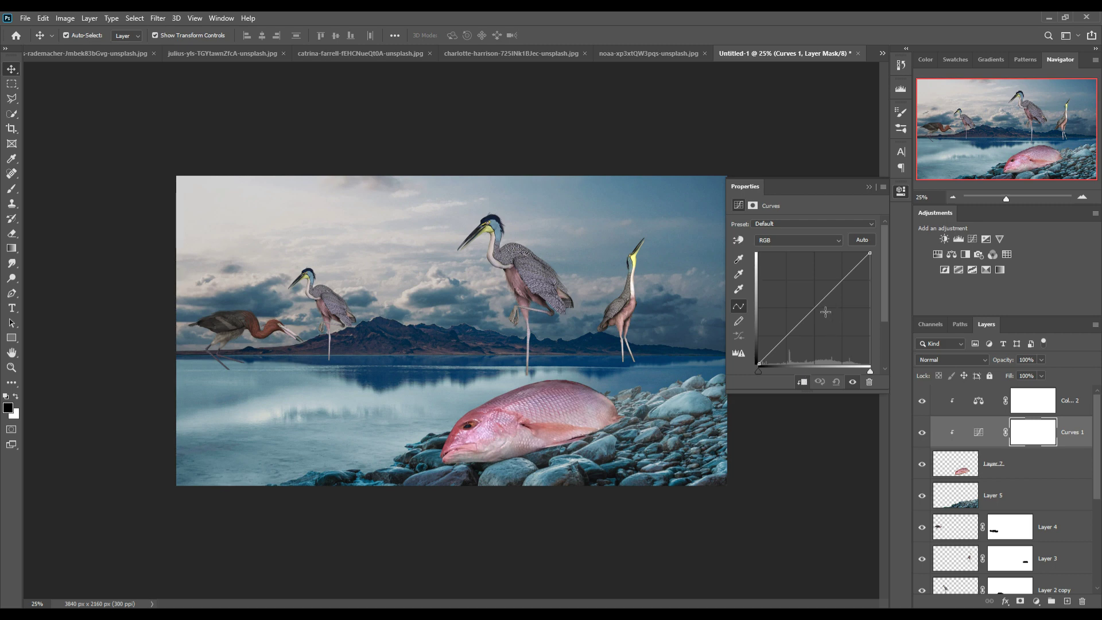
left_click_drag(825, 312, 829, 320)
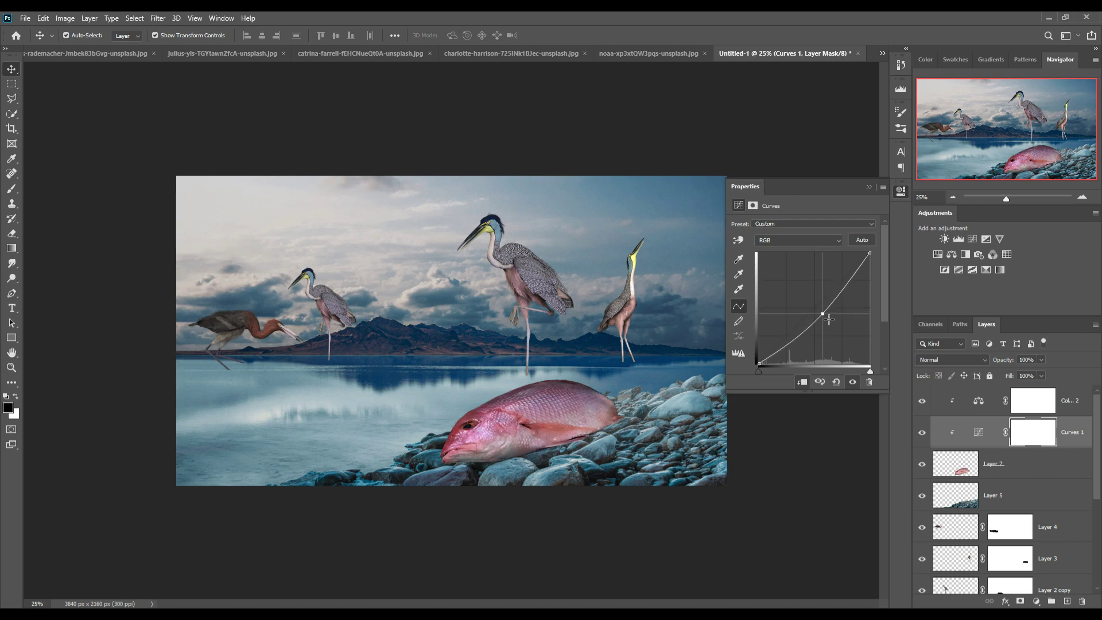
left_click(868, 187)
left_click(533, 426)
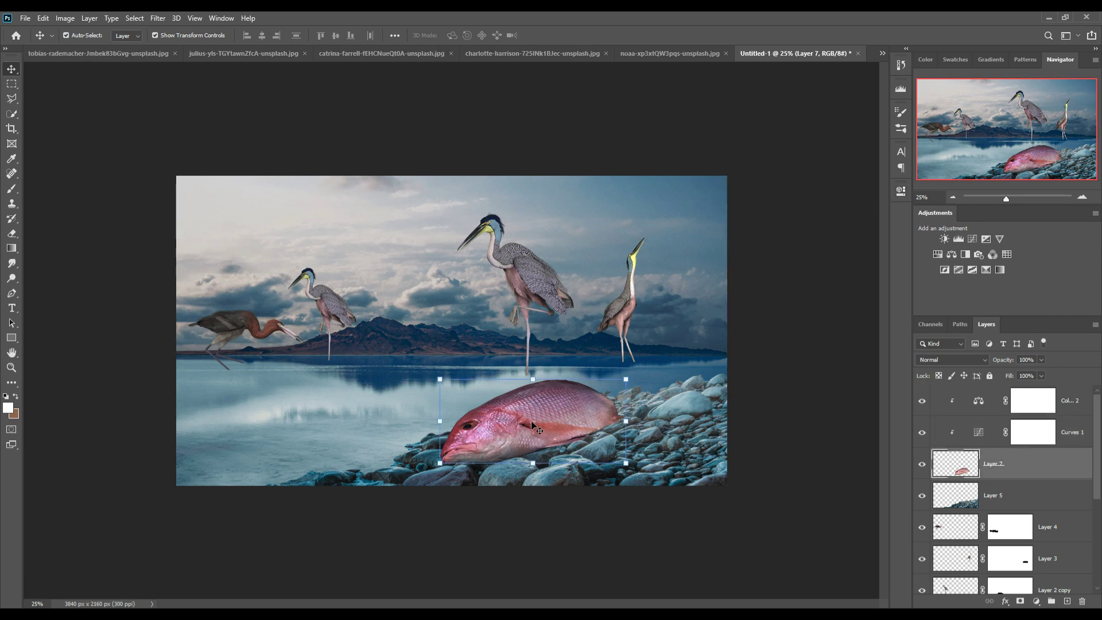
left_click(1030, 497)
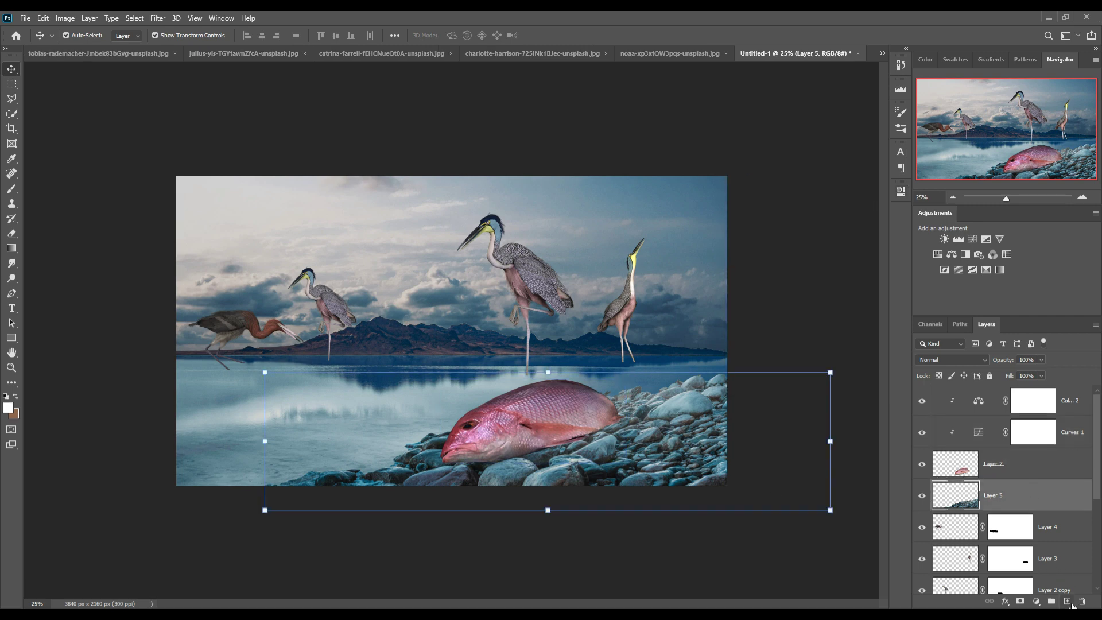
- Add new Layer 8 above the rocks and set the foreground colour to black
left_click(1069, 601)
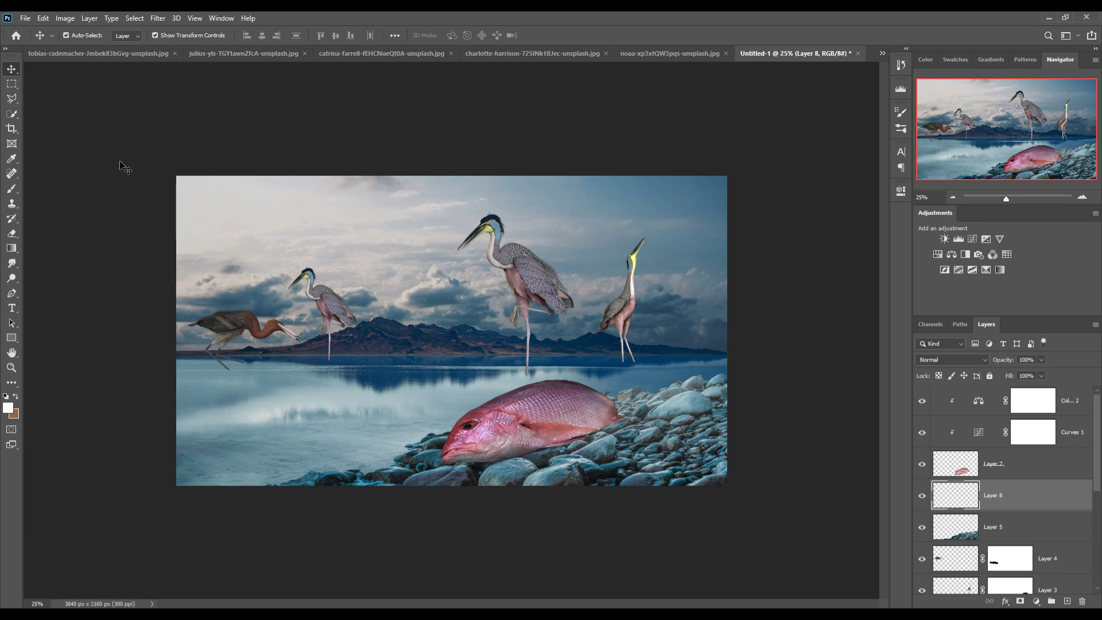
left_click(12, 192)
left_click(9, 408)
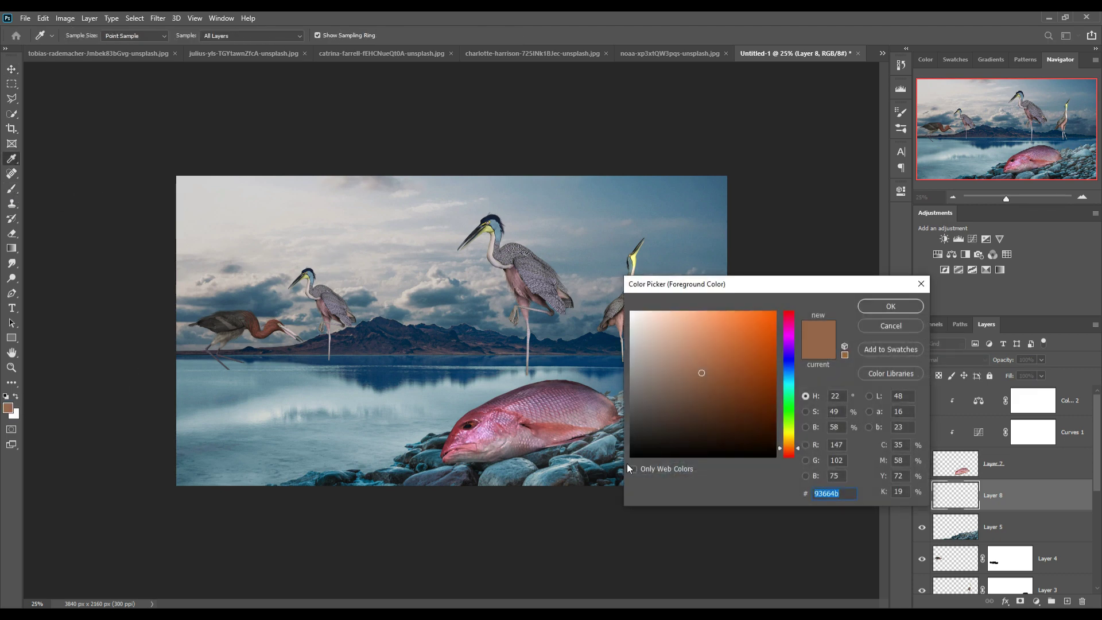
left_click(636, 461)
key("Return")
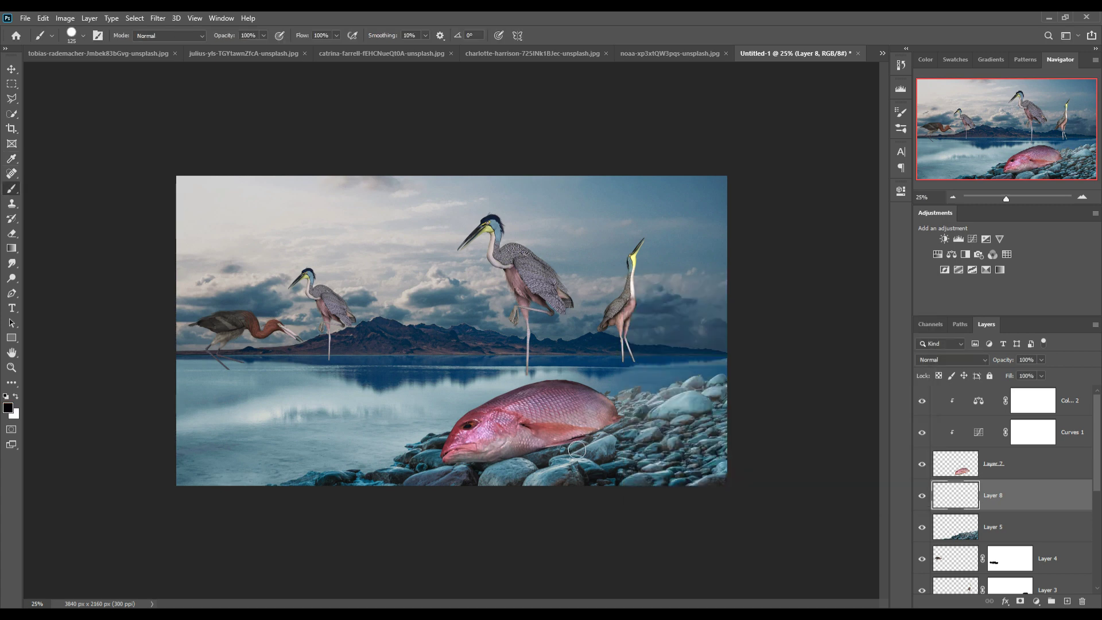
- Paint a soft 200 px, 24%-opacity black shadow on the rocks under the fish
key("bracketright")
key("bracketright")
key("bracketright")
left_click(263, 35)
left_click_drag(223, 53, 224, 53)
left_click(83, 36)
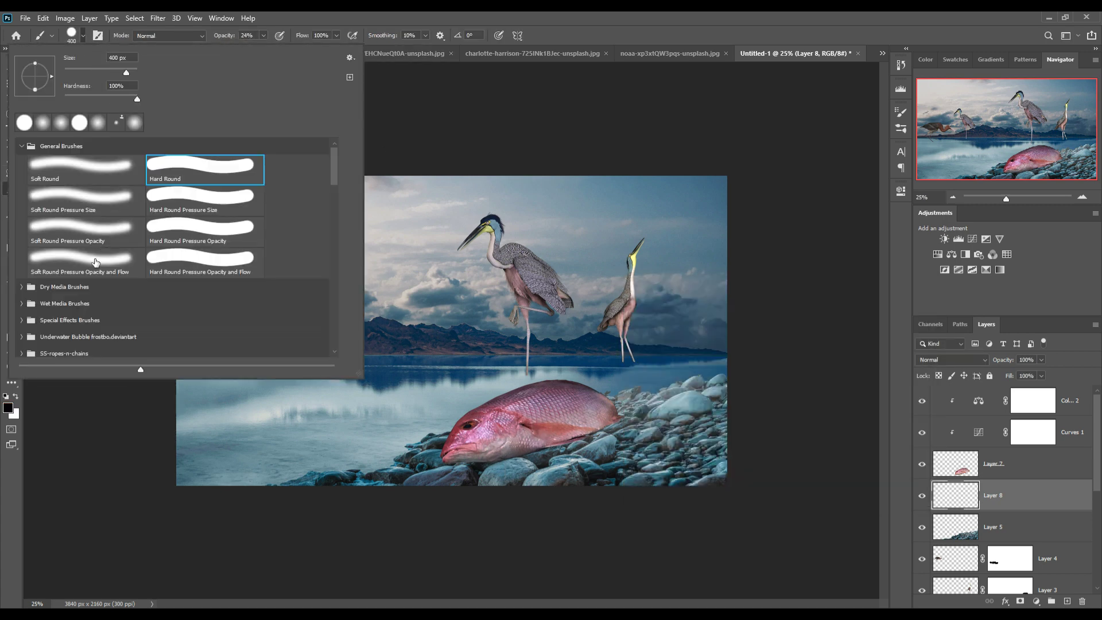
key("Escape")
key("bracketleft")
key("bracketleft")
key("bracketleft")
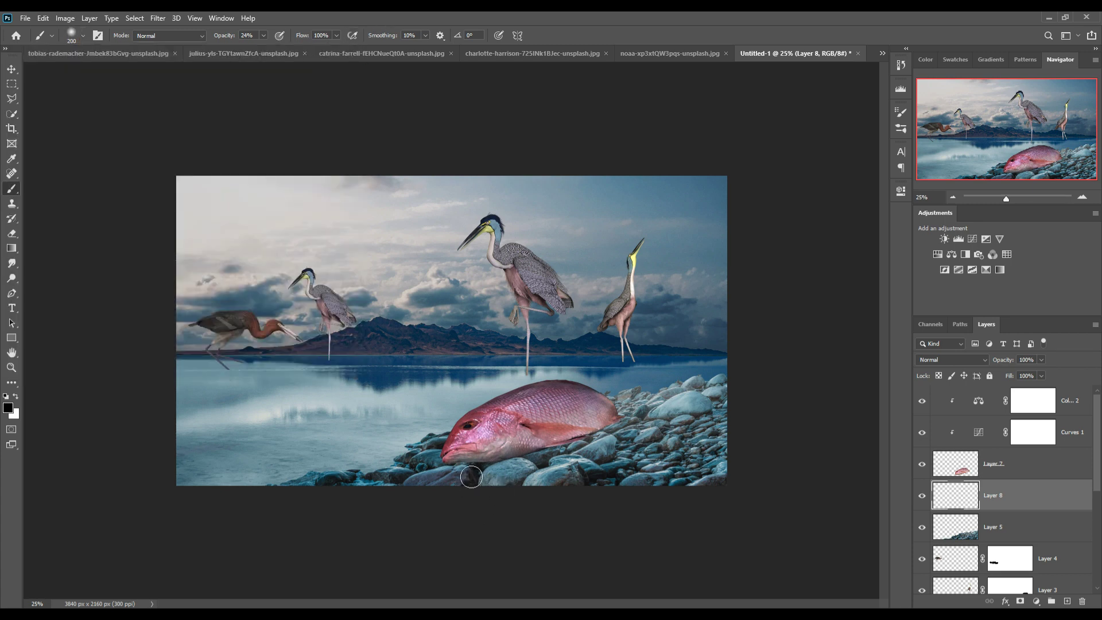
mouse_move(473, 479)
left_mouse_down()
mouse_move(450, 493)
mouse_move(640, 429)
left_mouse_up()
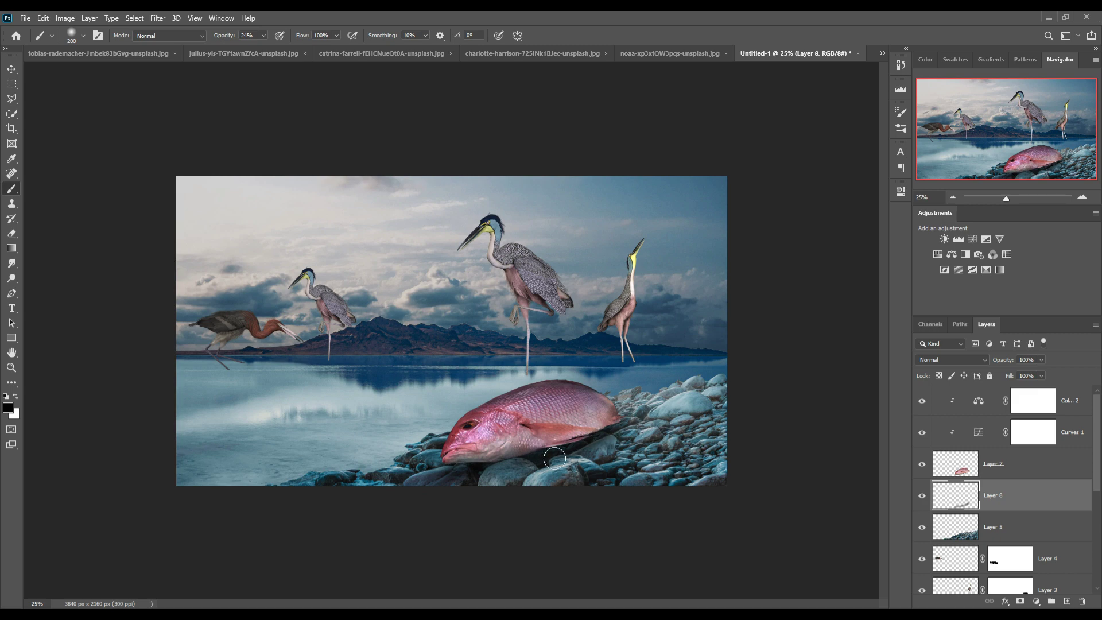
- Add a new layer clipped to the fish and brush black along its lower belly
left_click(1039, 472)
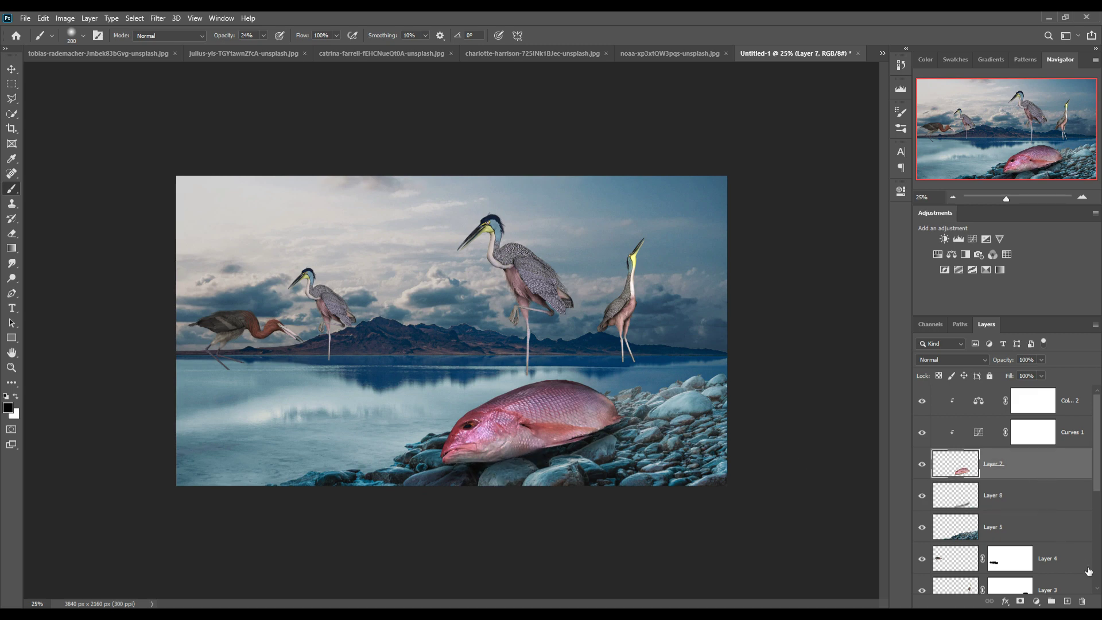
left_click(1066, 601)
mouse_move(547, 465)
left_mouse_down()
mouse_move(562, 449)
mouse_move(574, 461)
mouse_move(554, 469)
left_mouse_up()
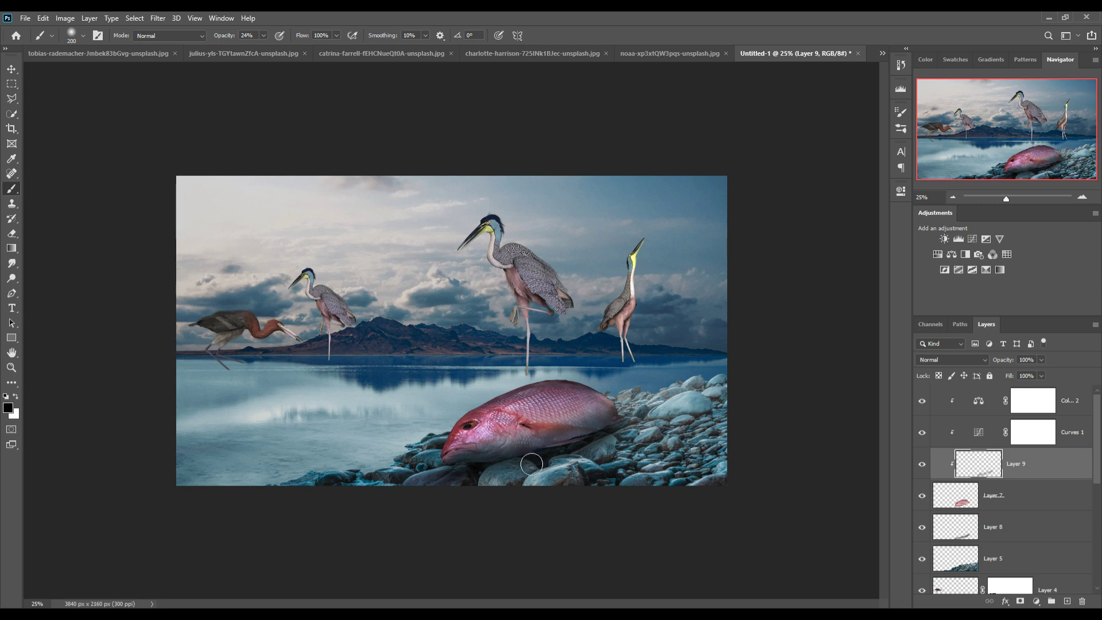
left_click_drag(572, 450, 519, 448)
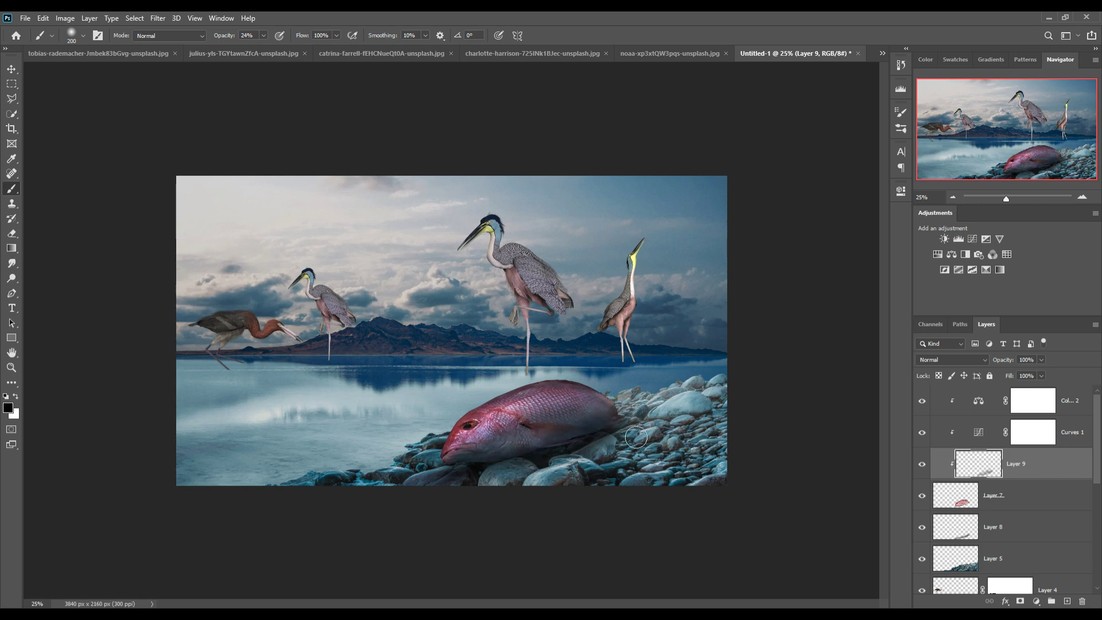
key("alt+bracketleft")
key("alt+bracketleft")
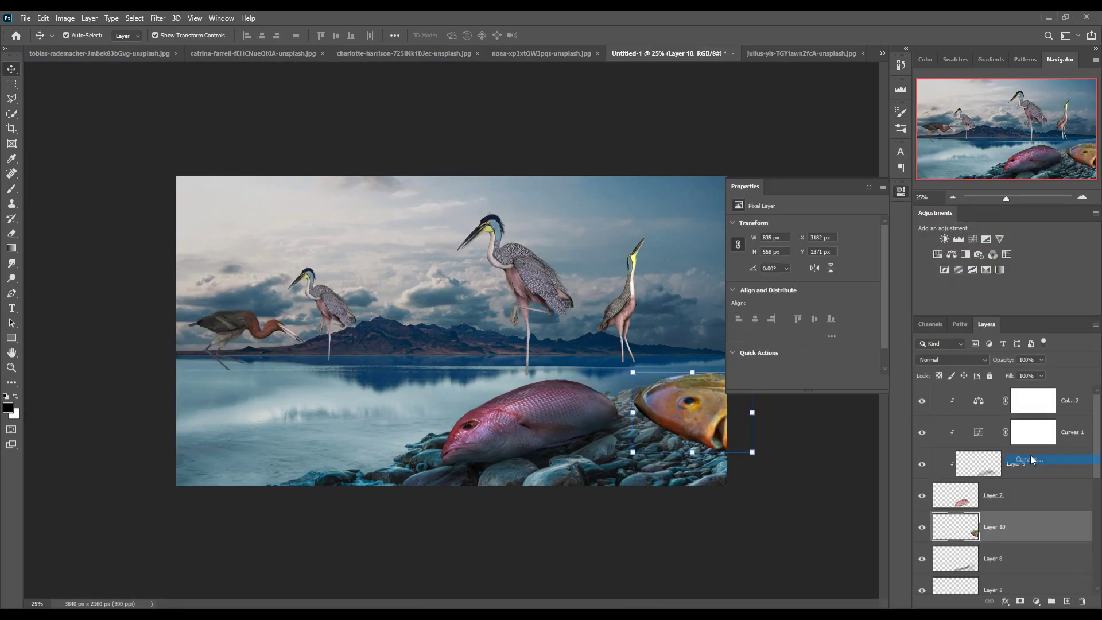
- Darken the new brown fish with a Curves adjustment and select the pink fish layer
left_click_drag(830, 291, 836, 318)
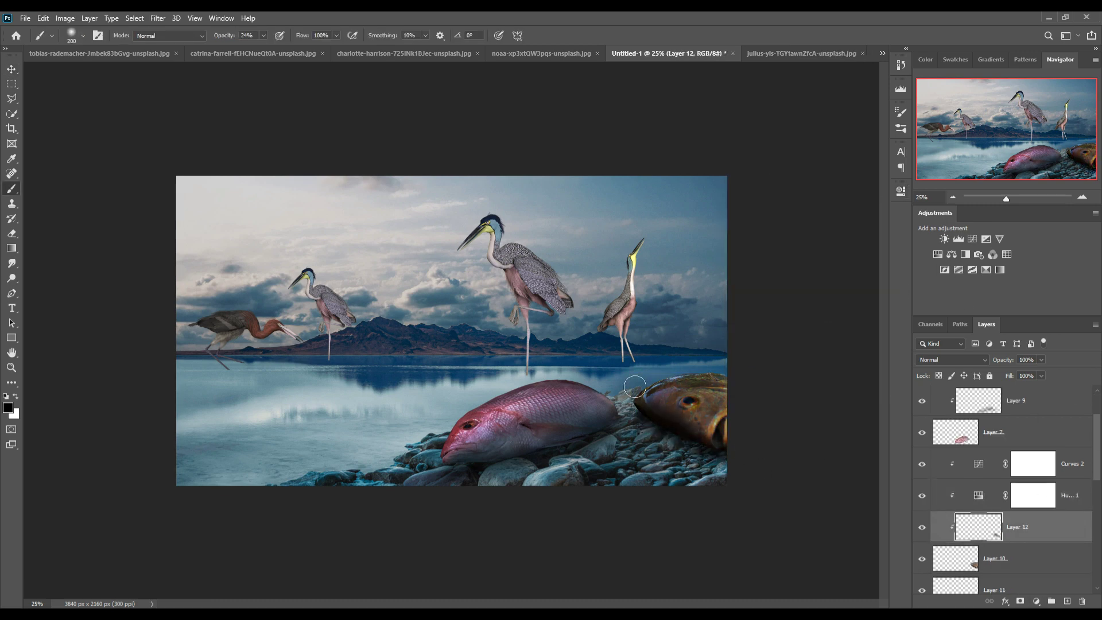
key("v")
left_click(1054, 434)
scroll(1055, 497, "up", 2)
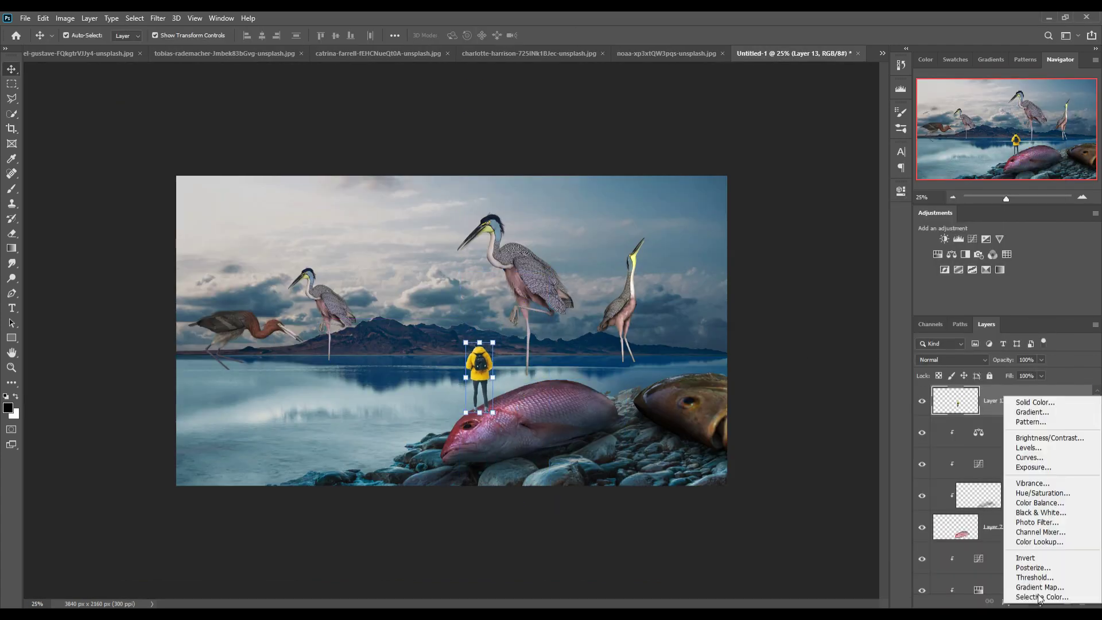
- Paint a shadow under the figure's feet on a clipped new layer and mask the figure layer
scroll(809, 303, "up", 3)
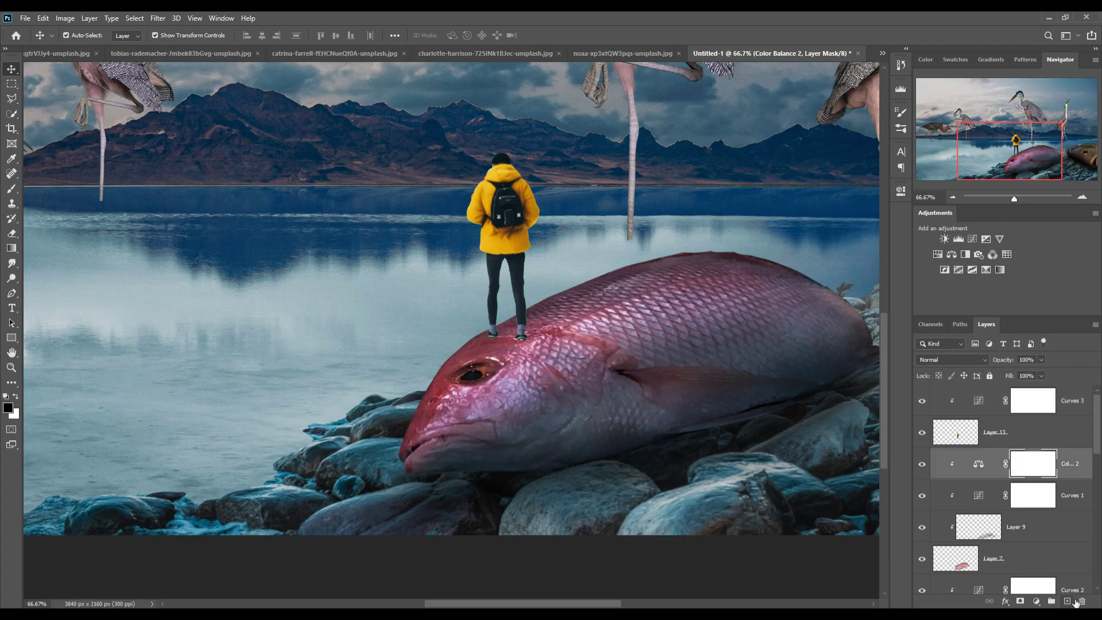
left_click_drag(539, 350, 495, 343)
key("ctrl+shift+alt+n")
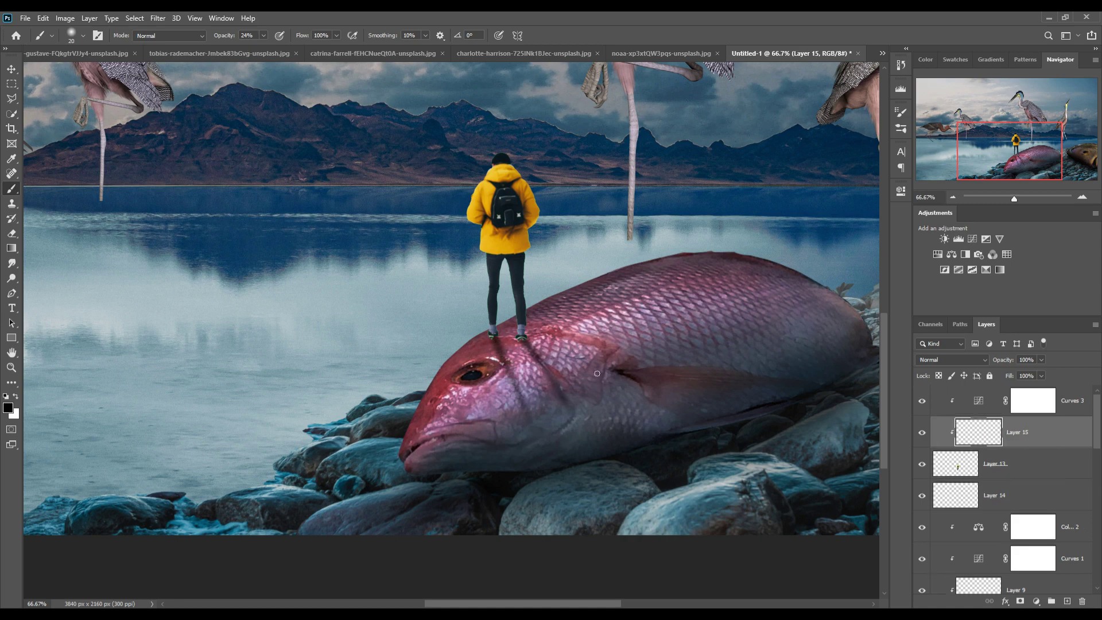
key("alt+bracketleft")
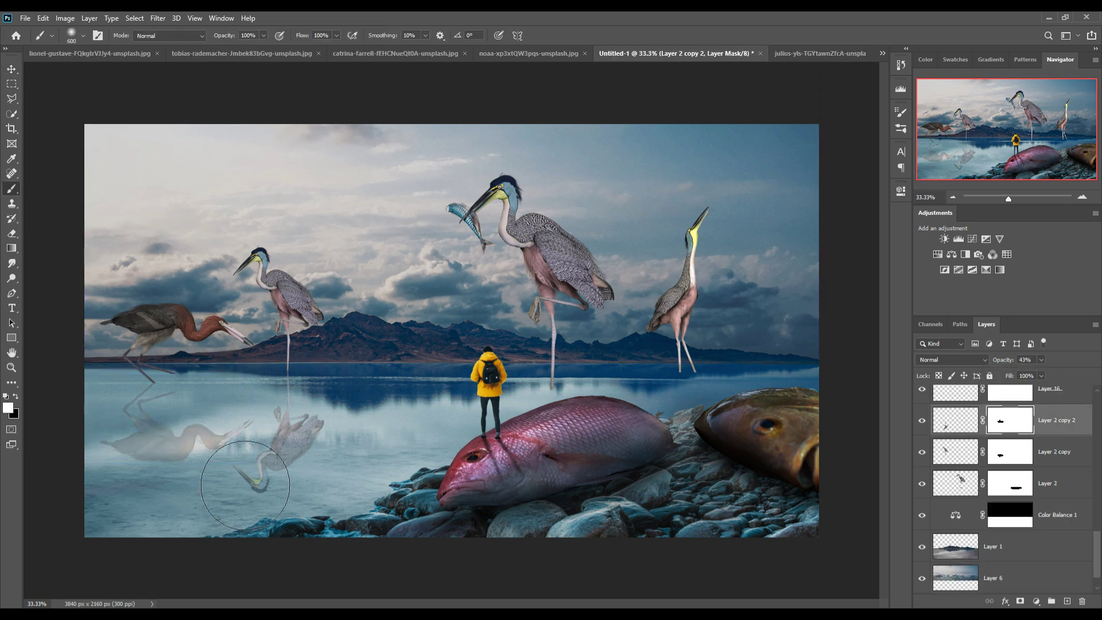
- Scroll the Layers panel up to the new fish layers
scroll(1023, 449, "up", 2)
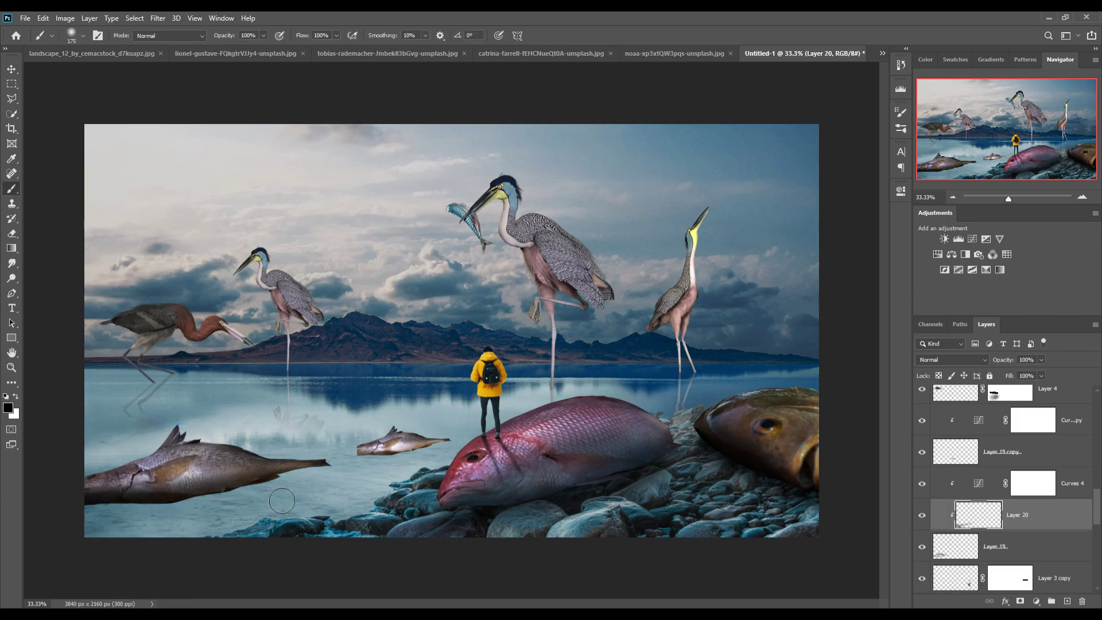
- Paint 38%-opacity shadows under the large left fish and the small fish
key("3")
key("8")
left_click_drag(141, 516, 284, 531)
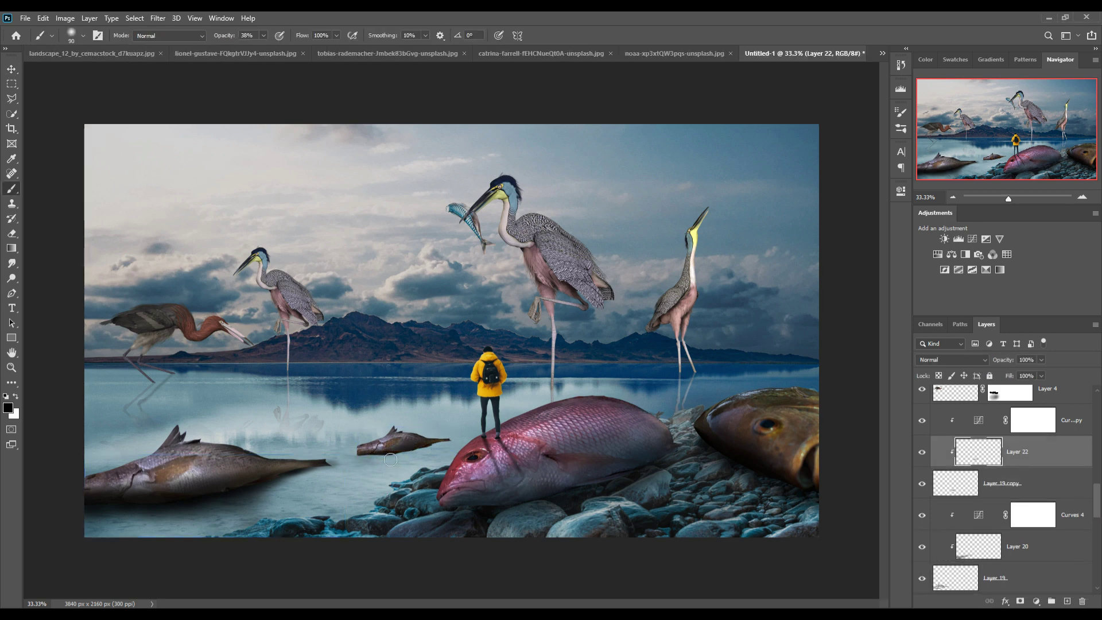
left_click_drag(443, 457, 361, 460)
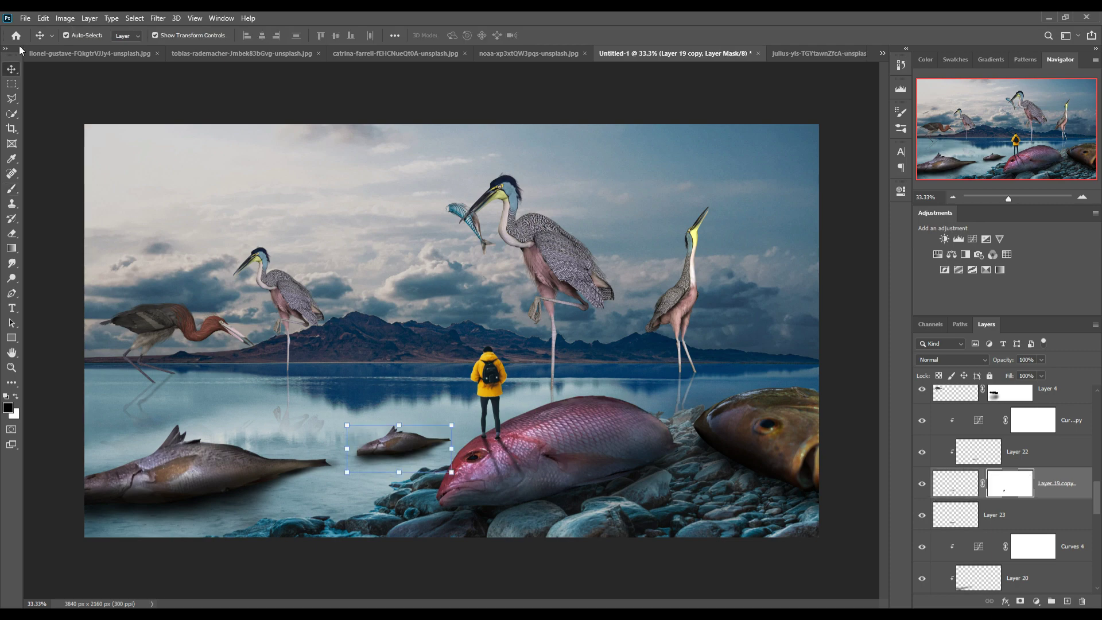
- Enlarge the small fish copy, then duplicate it, shrinking and tilting the new copy beside the figure
left_click_drag(246, 411, 273, 421)
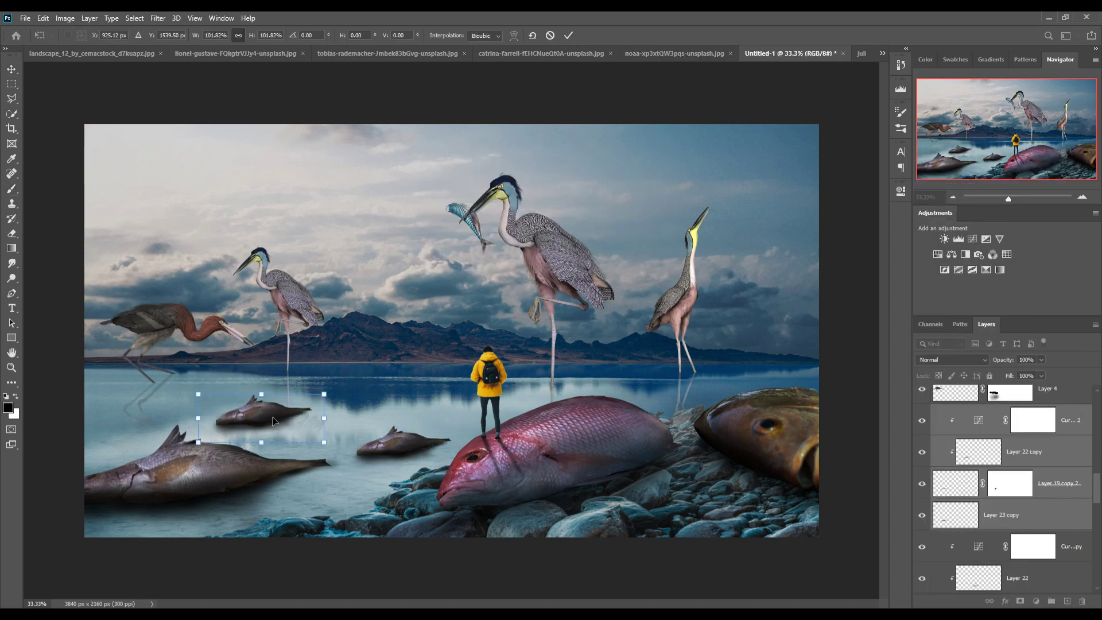
left_click(1075, 424)
left_click(1070, 511, "shift")
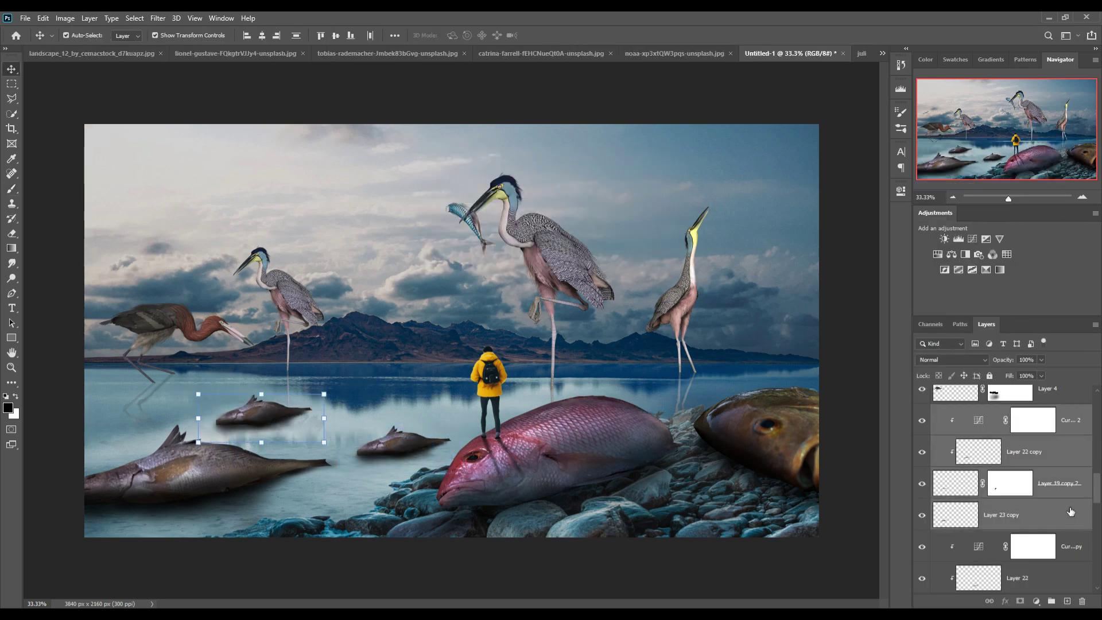
right_click(1083, 419)
left_click(965, 187)
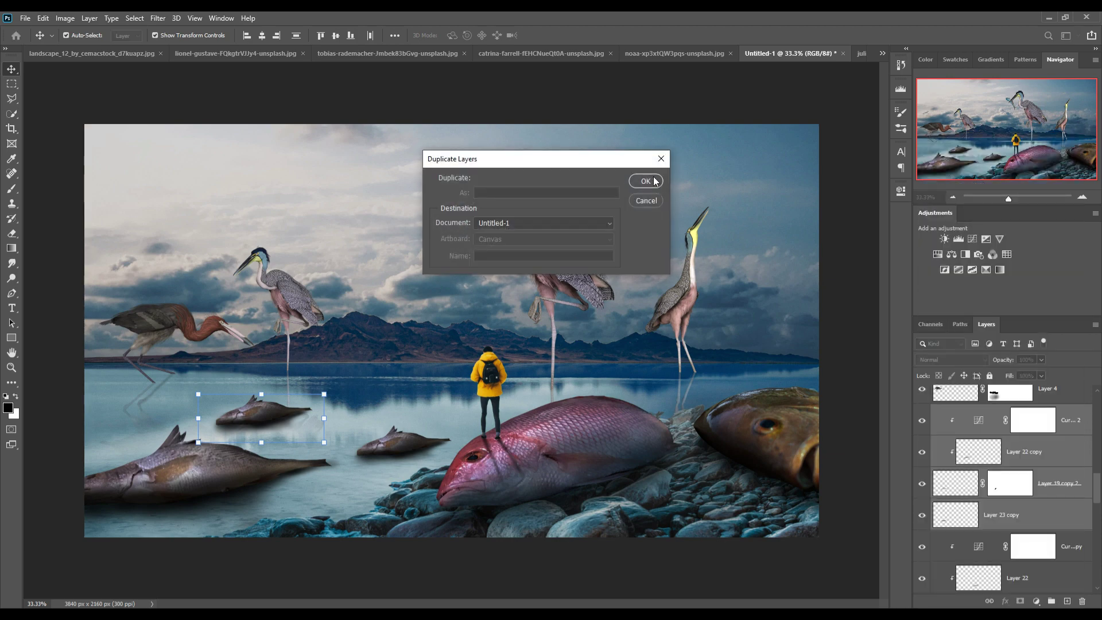
key("Return")
mouse_move(324, 394)
left_mouse_down()
mouse_move(292, 406)
mouse_move(432, 394)
left_mouse_up()
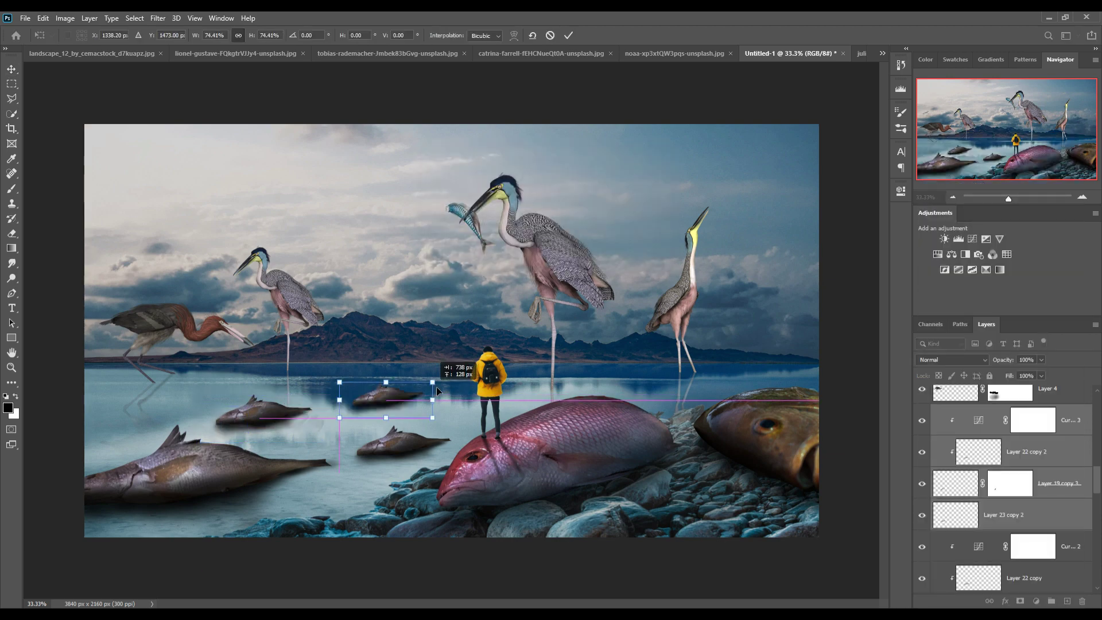
mouse_move(485, 370)
left_mouse_down()
mouse_move(493, 379)
mouse_move(435, 394)
left_mouse_up()
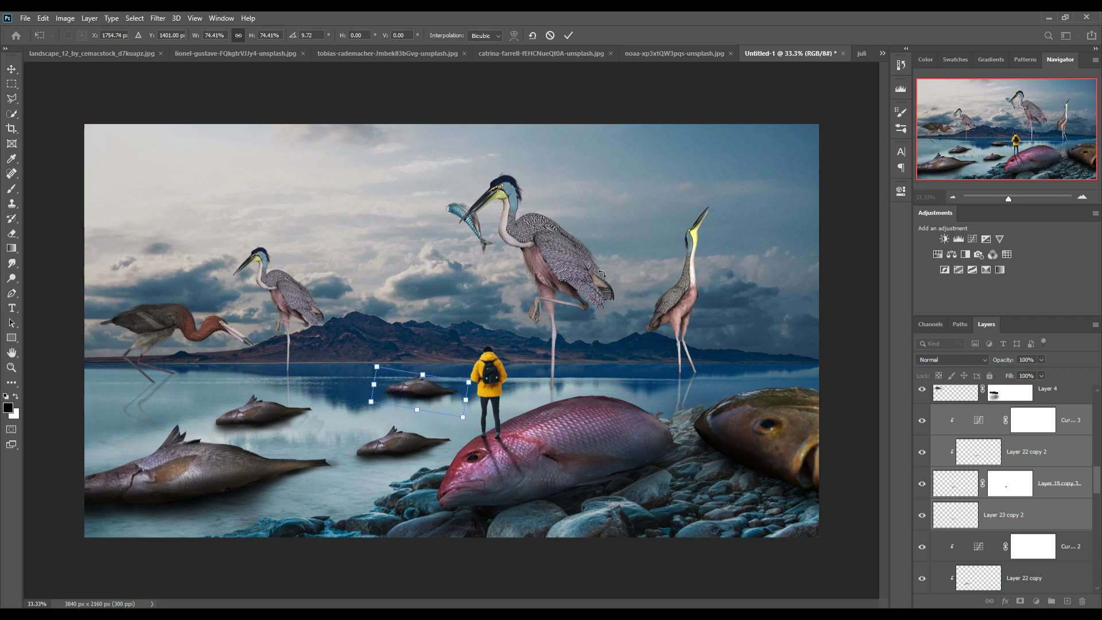
left_click(570, 35)
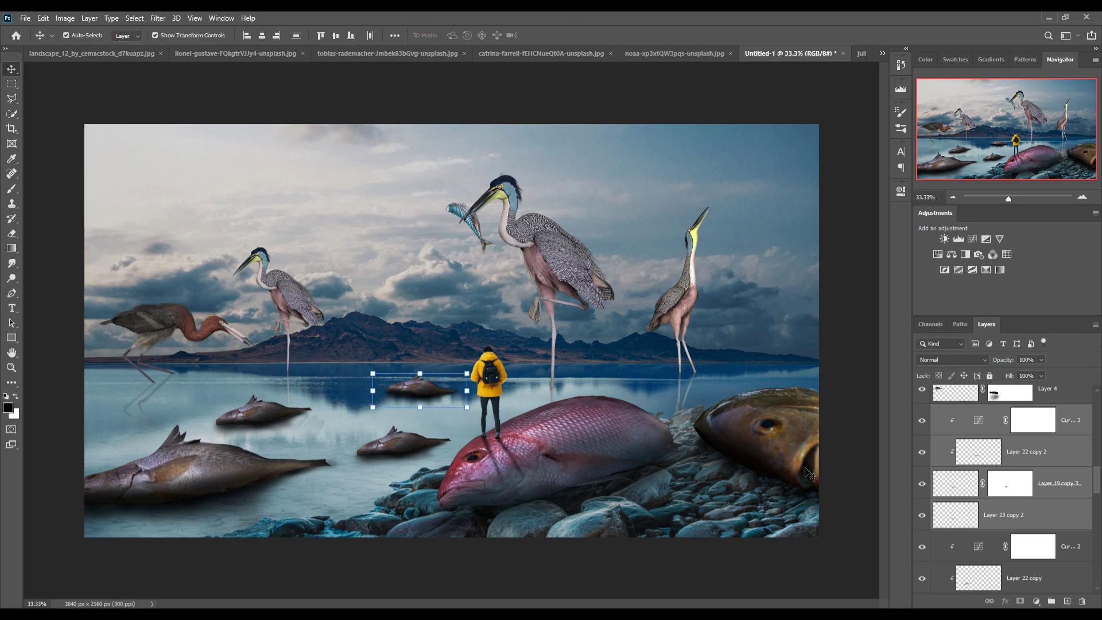
- Select Layer 1 at the bottom of the Layers panel and add empty Layer 24 above it
scroll(1076, 534, "up", 3)
scroll(1074, 527, "up", 3)
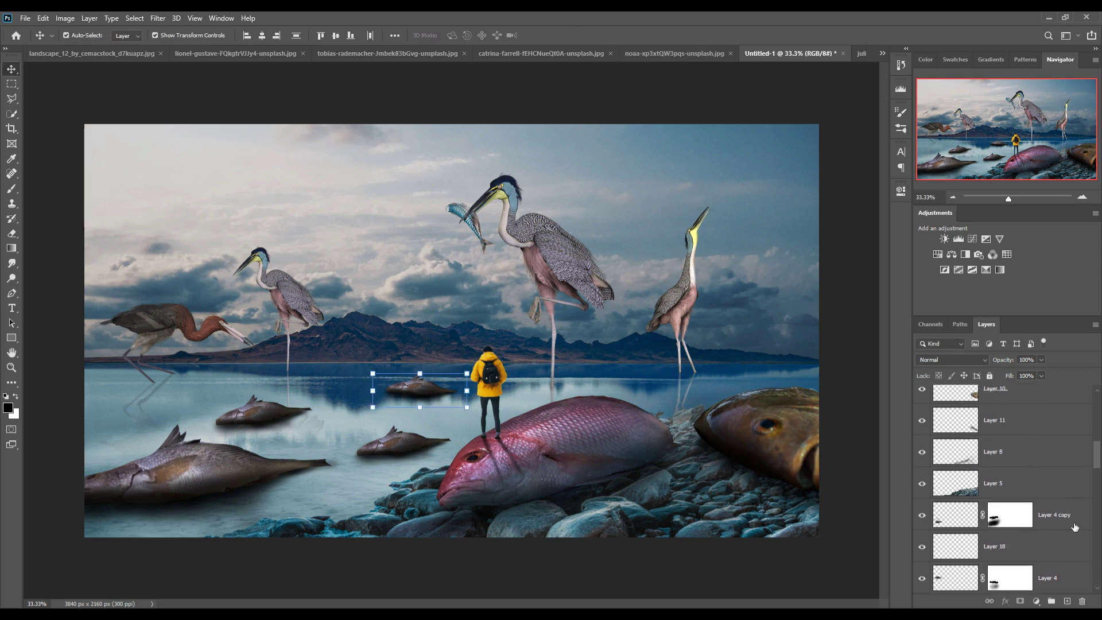
scroll(1075, 527, "up", 2)
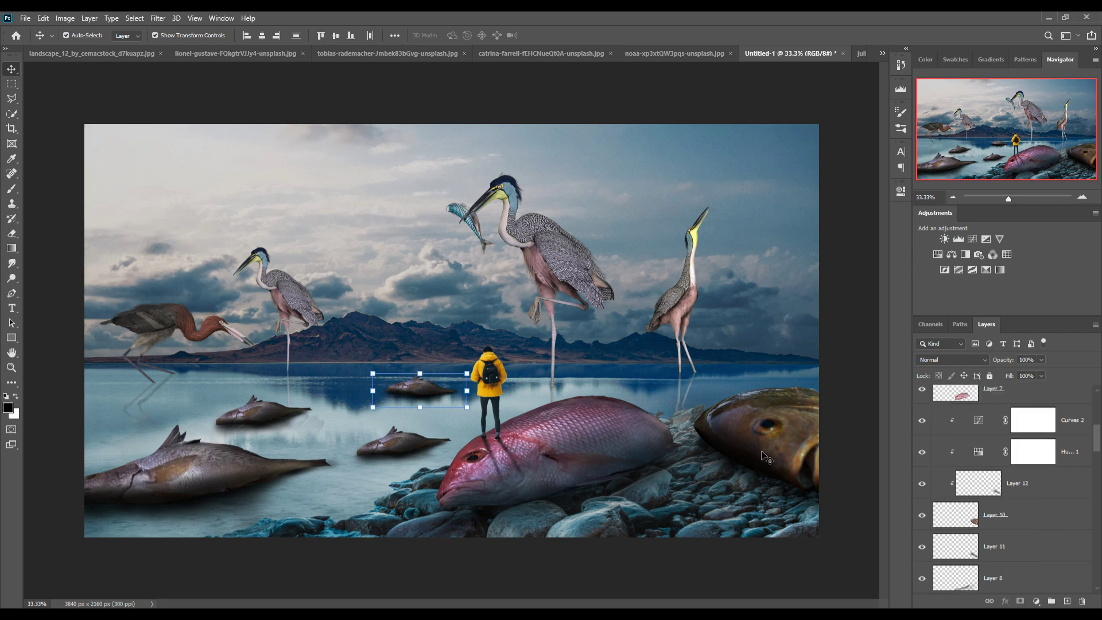
scroll(1041, 522, "down", 1)
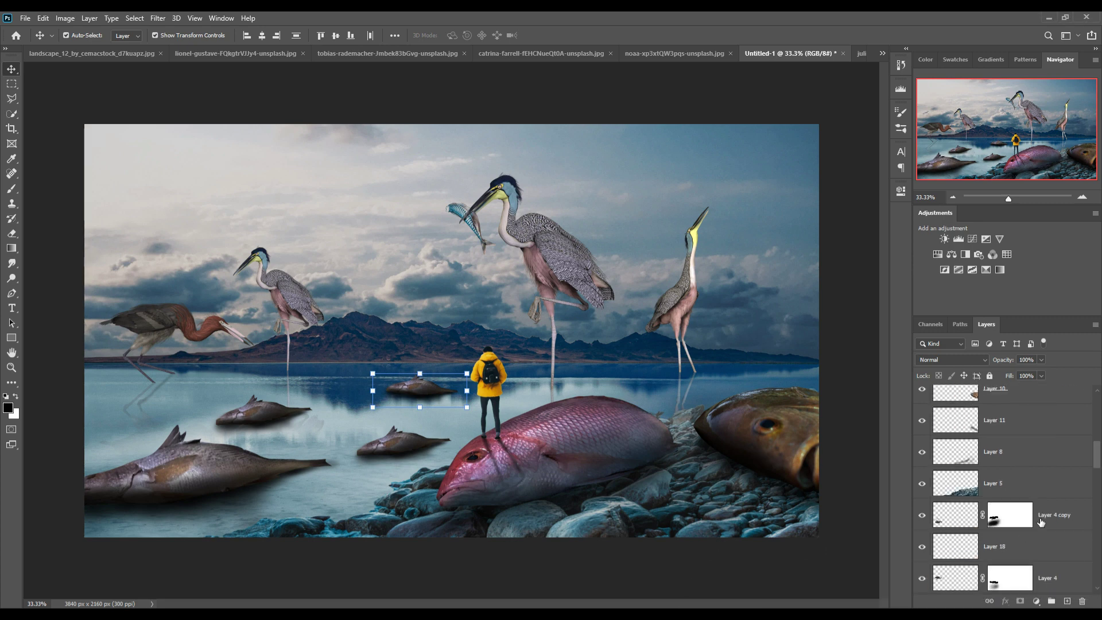
scroll(1042, 522, "down", 1)
scroll(1041, 522, "up", 2)
scroll(1041, 523, "up", 2)
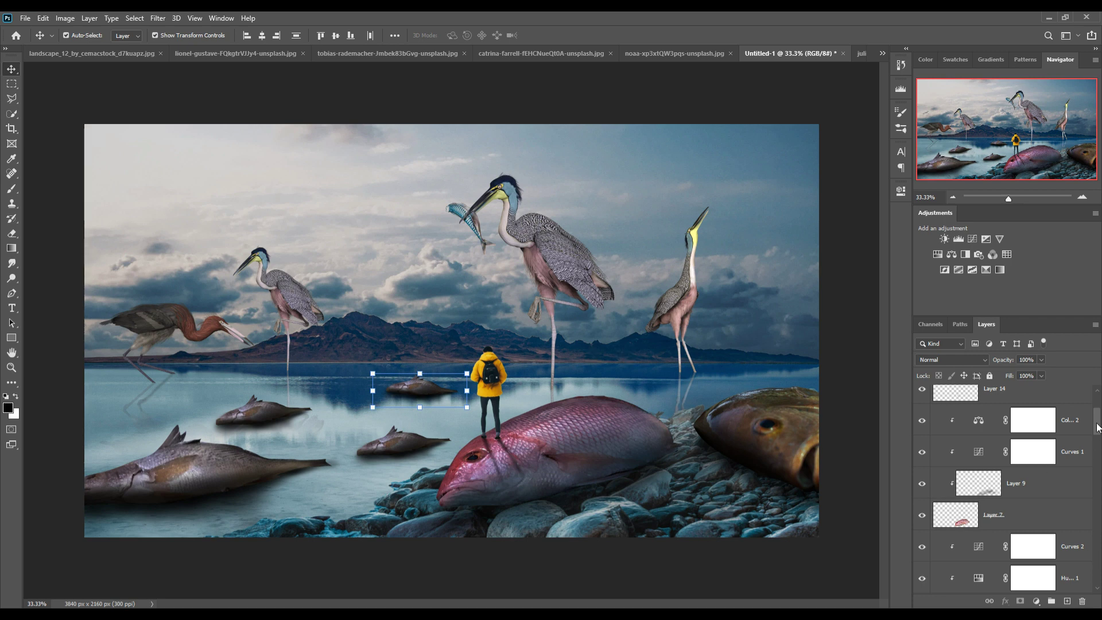
left_click_drag(1098, 427, 1092, 578)
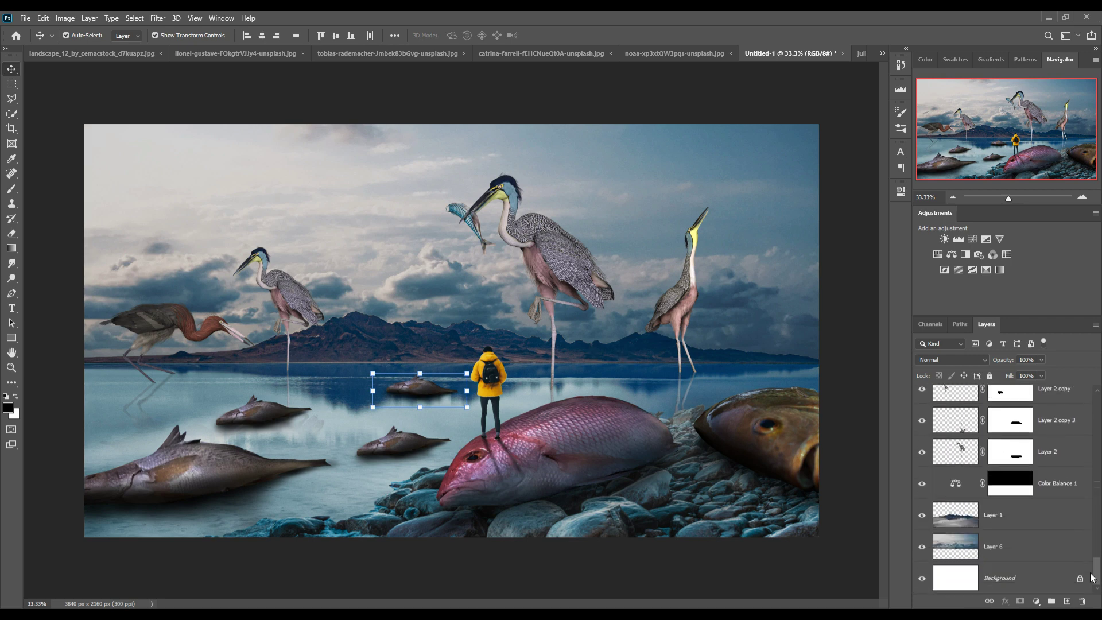
left_click(1066, 523)
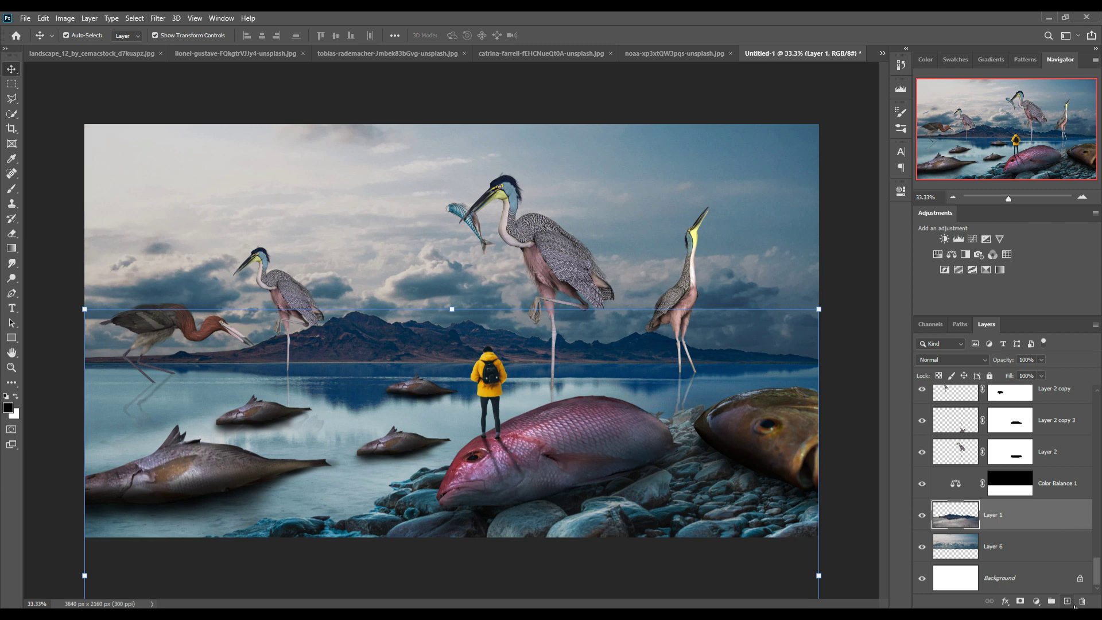
left_click(1068, 601)
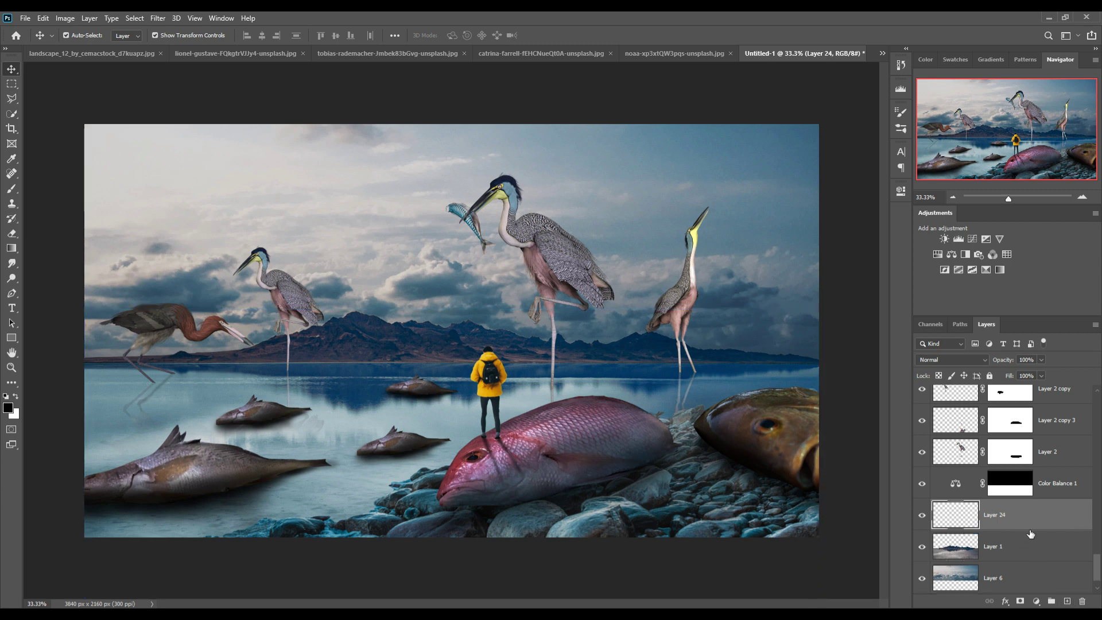
- Set up a white, size 150 Soft Round Pressure Opacity and Flow brush
left_click(11, 190)
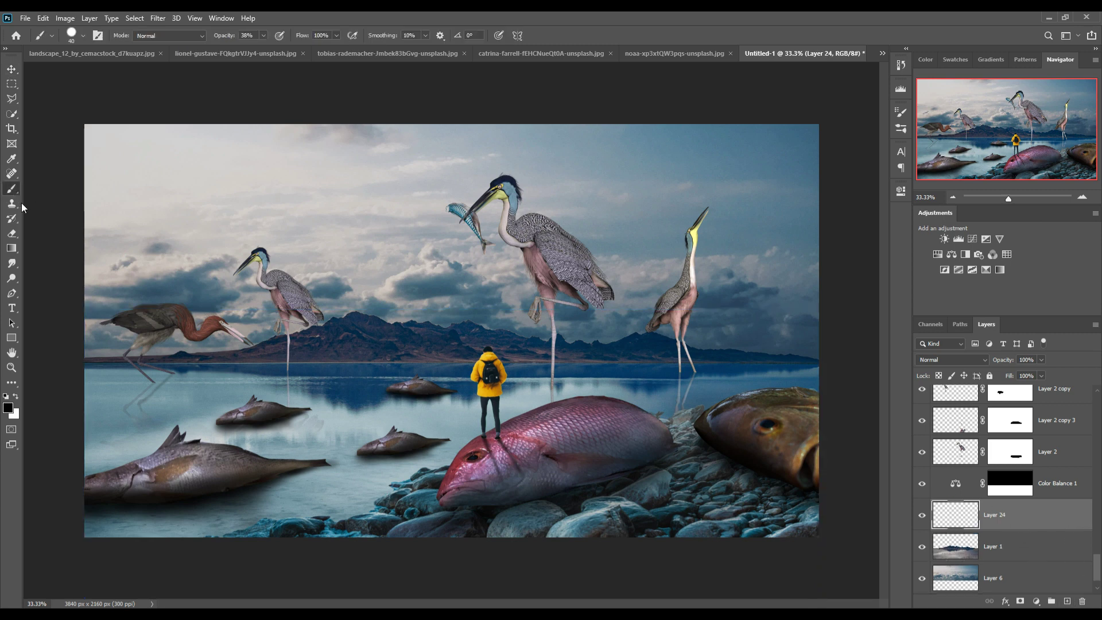
left_click(16, 396)
key("bracketright")
left_click_drag(99, 347, 97, 330)
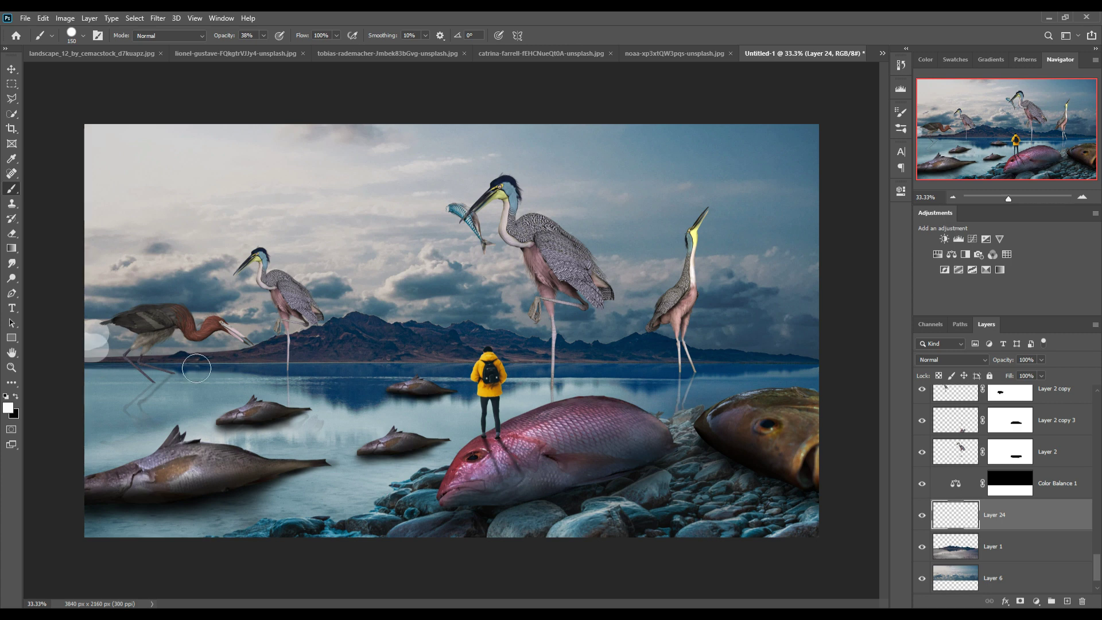
key("ctrl+z")
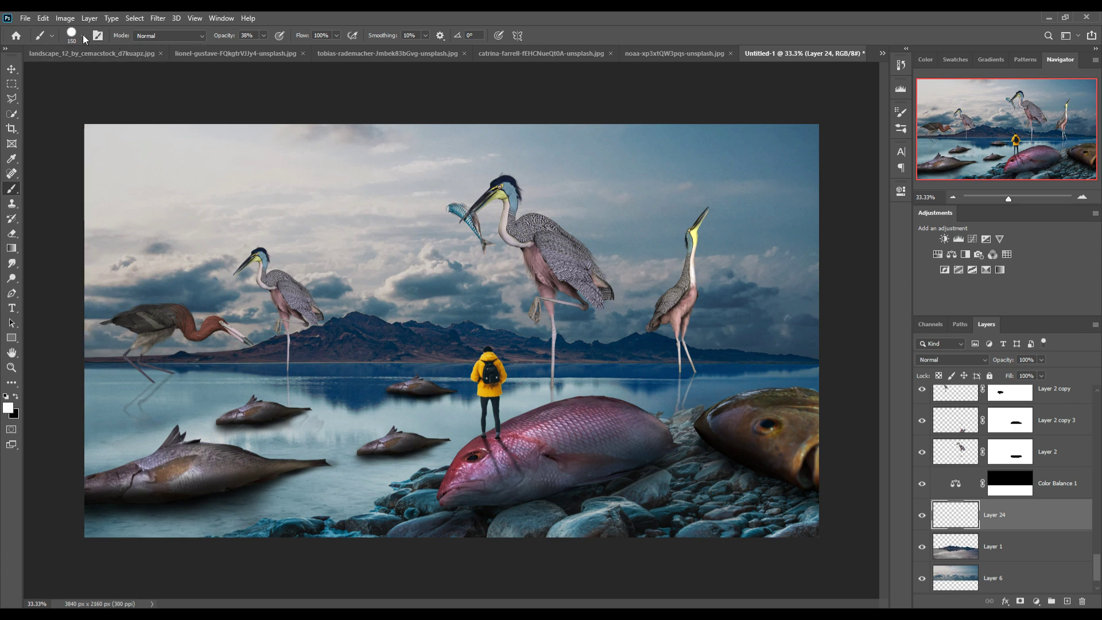
left_click(83, 35)
left_click(90, 257)
left_click(306, 32)
- Clip Layer 24 to the layer below with Create Clipping Mask
right_click(1084, 526)
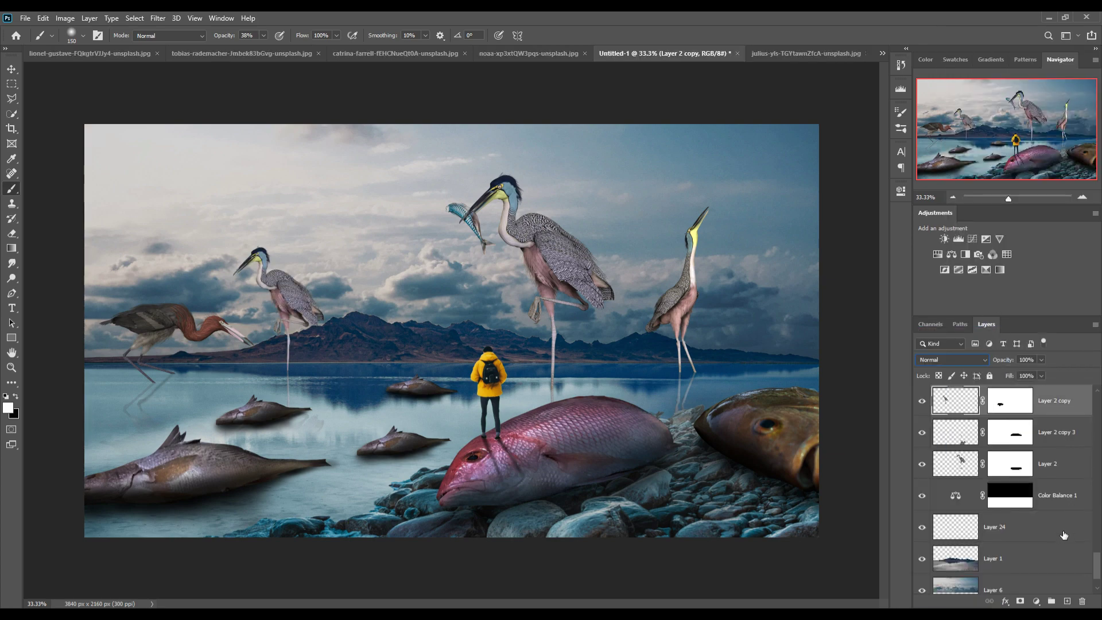
left_click(1061, 531)
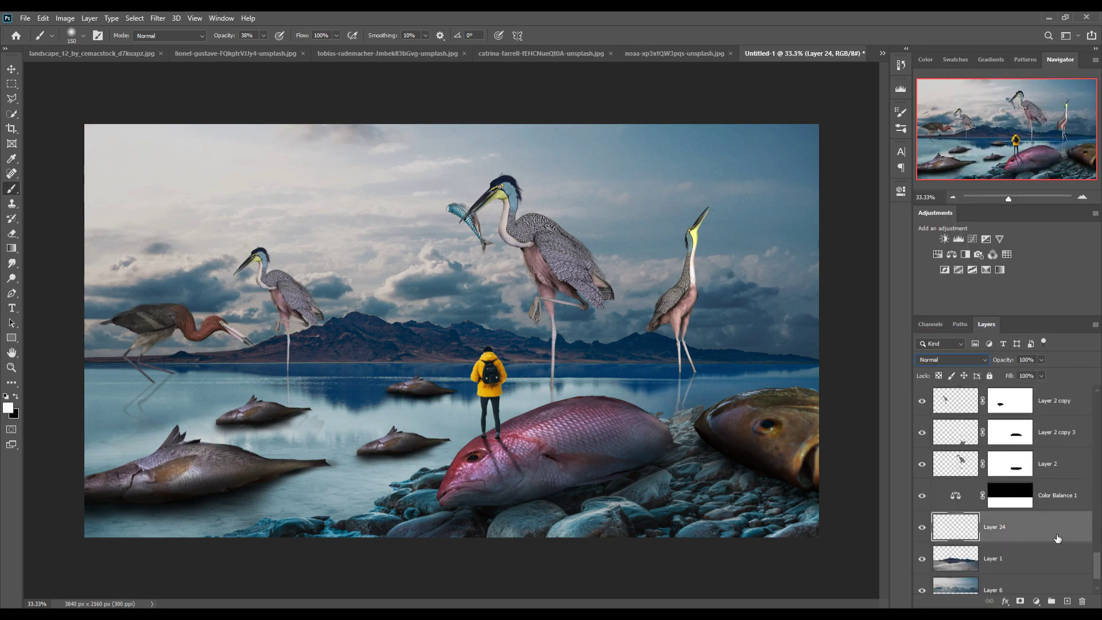
right_click(1058, 538)
left_click(983, 267)
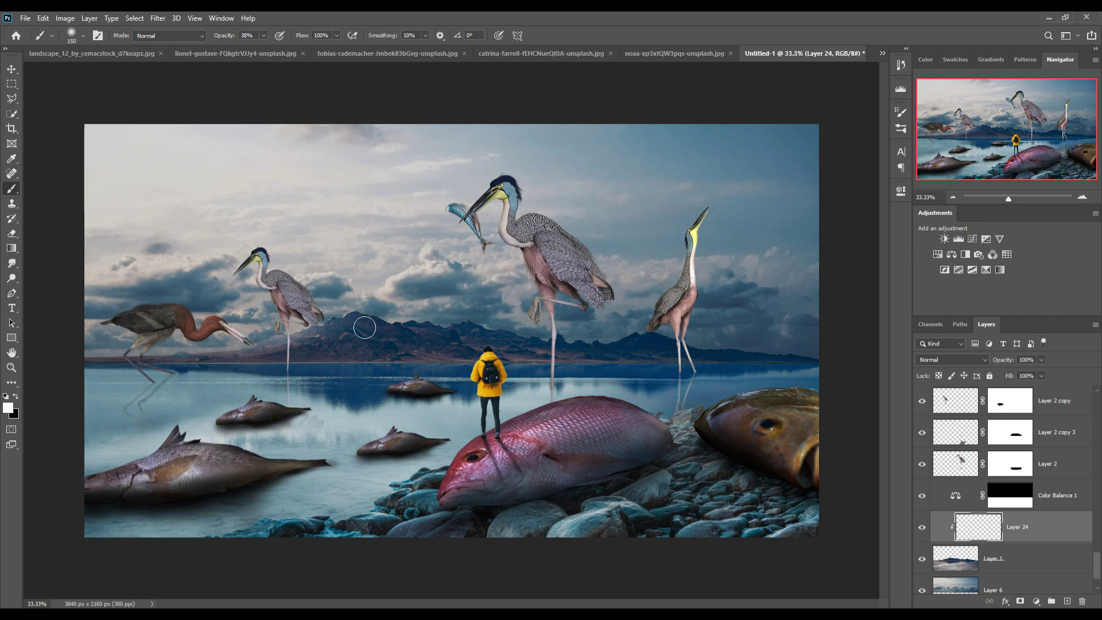
- Brush faint white mist along the mountain base, lowering brush opacity to 16%
left_click_drag(303, 355, 419, 330)
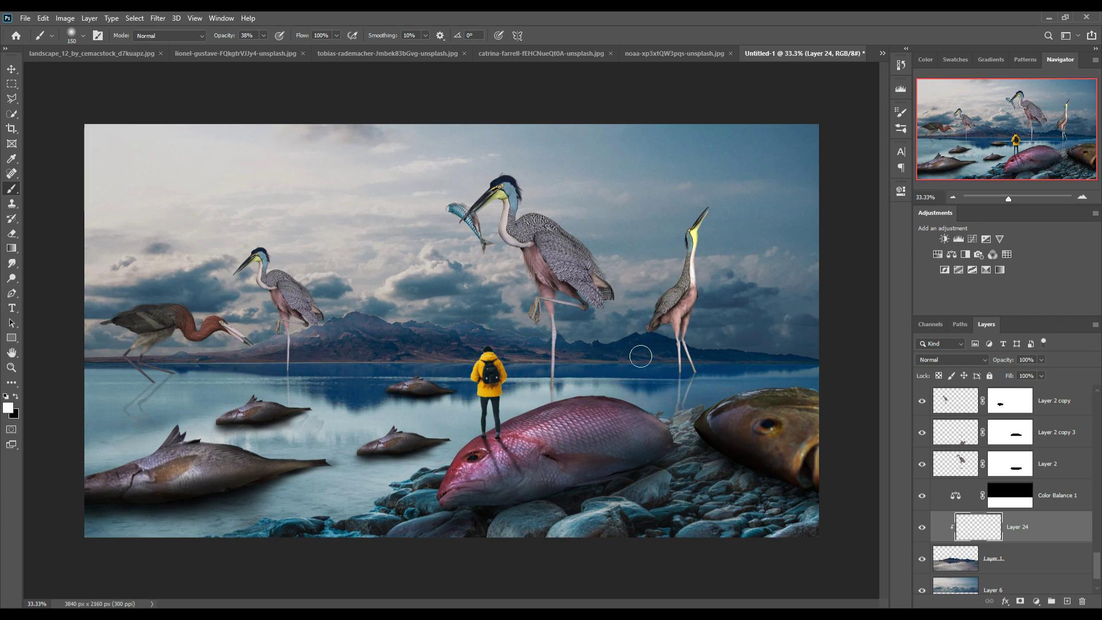
left_click_drag(640, 356, 649, 340)
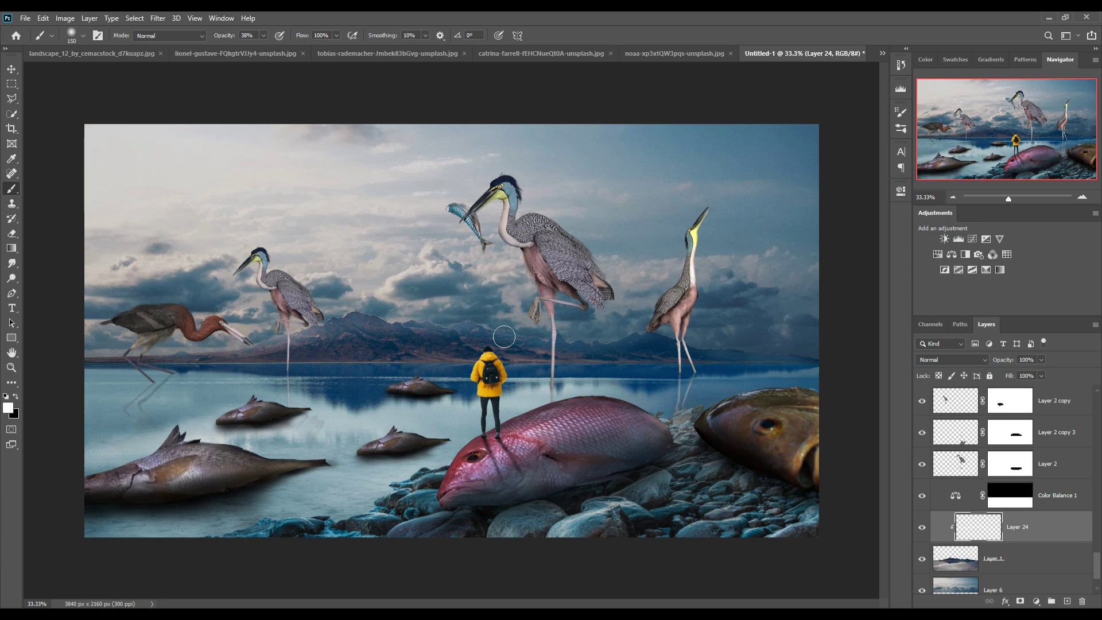
left_click_drag(504, 336, 843, 371)
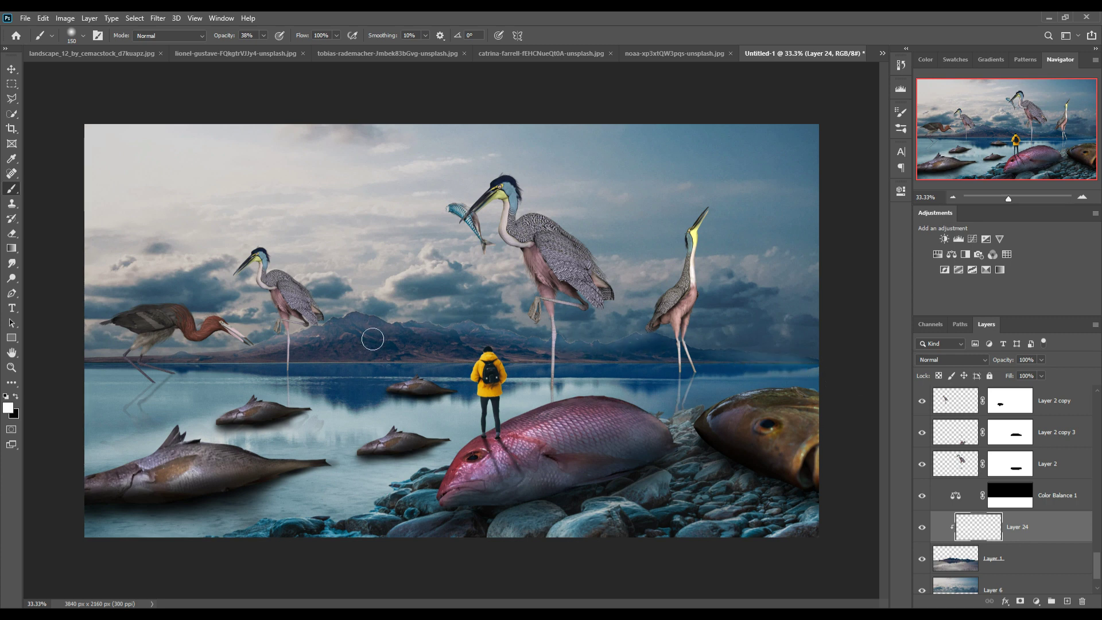
left_click(263, 35)
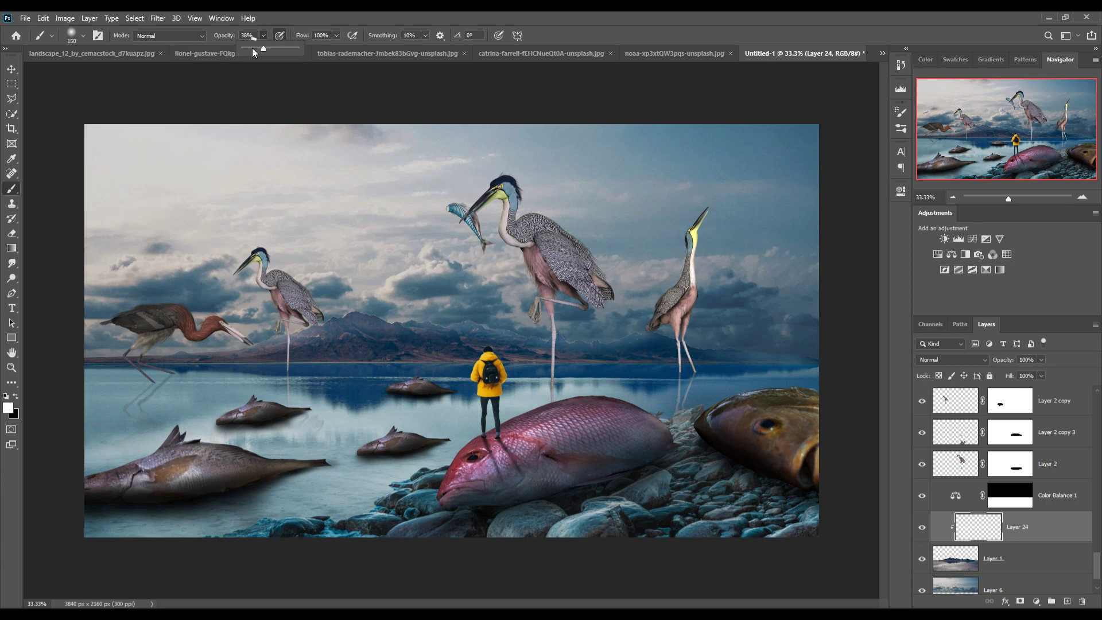
left_click_drag(253, 52, 250, 49)
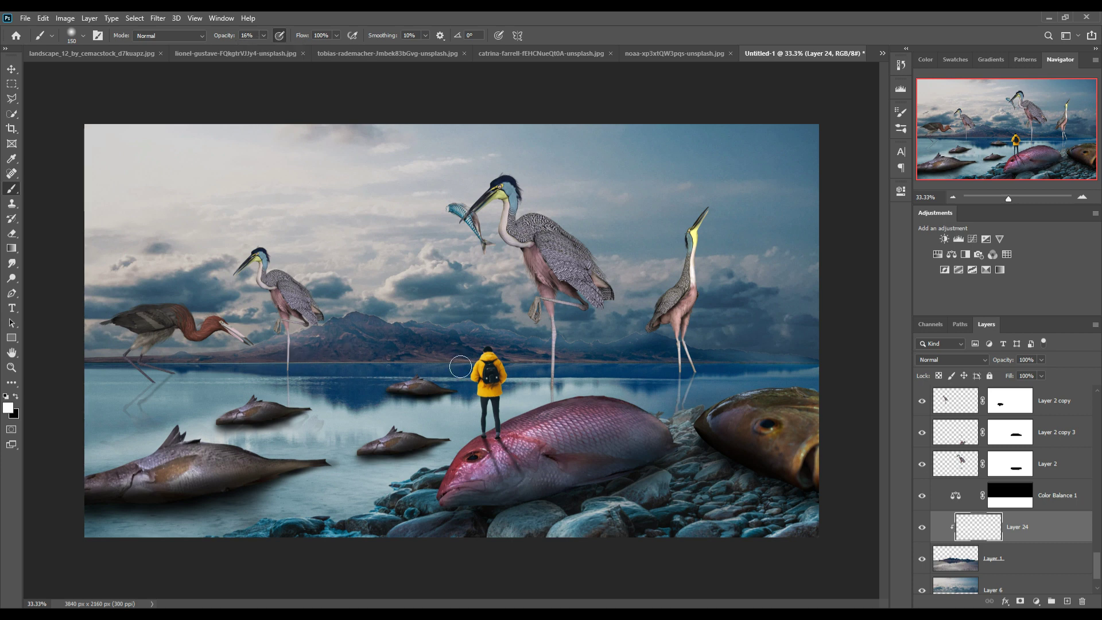
left_click_drag(460, 366, 427, 348)
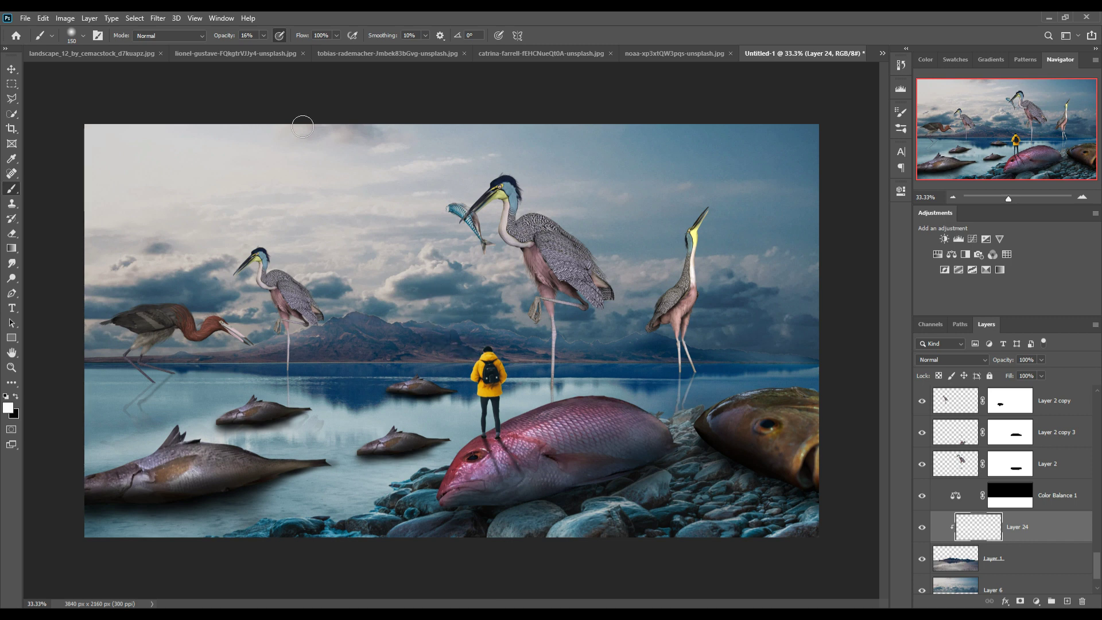
- Add Layer 25 and paint light white haze along the ridge with a size 400 brush
left_click(12, 71)
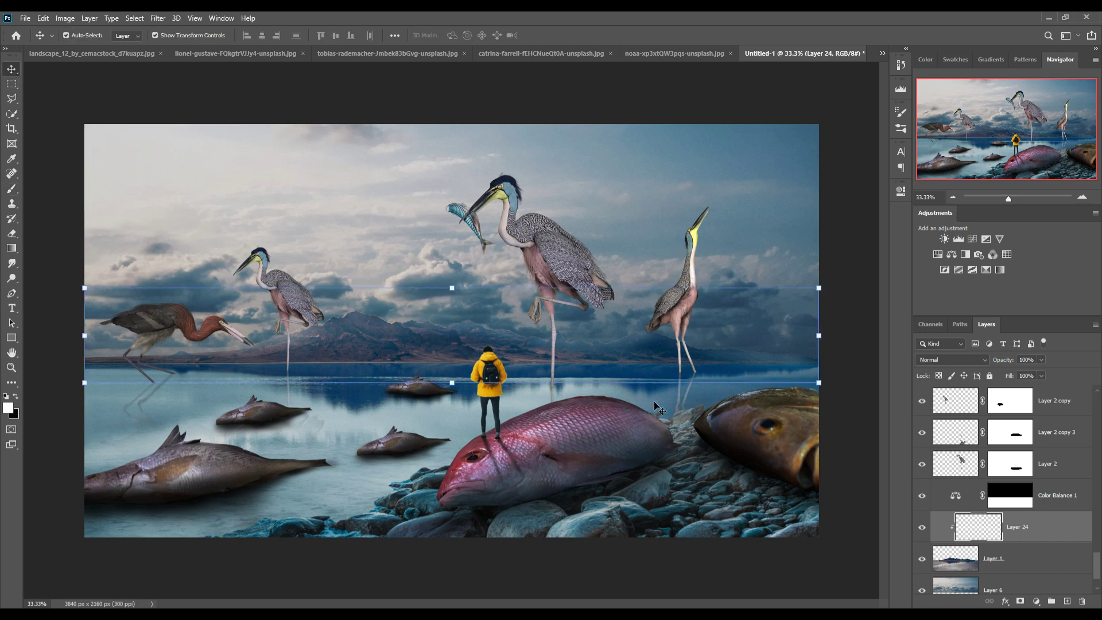
left_click(1007, 582)
left_click(1067, 601)
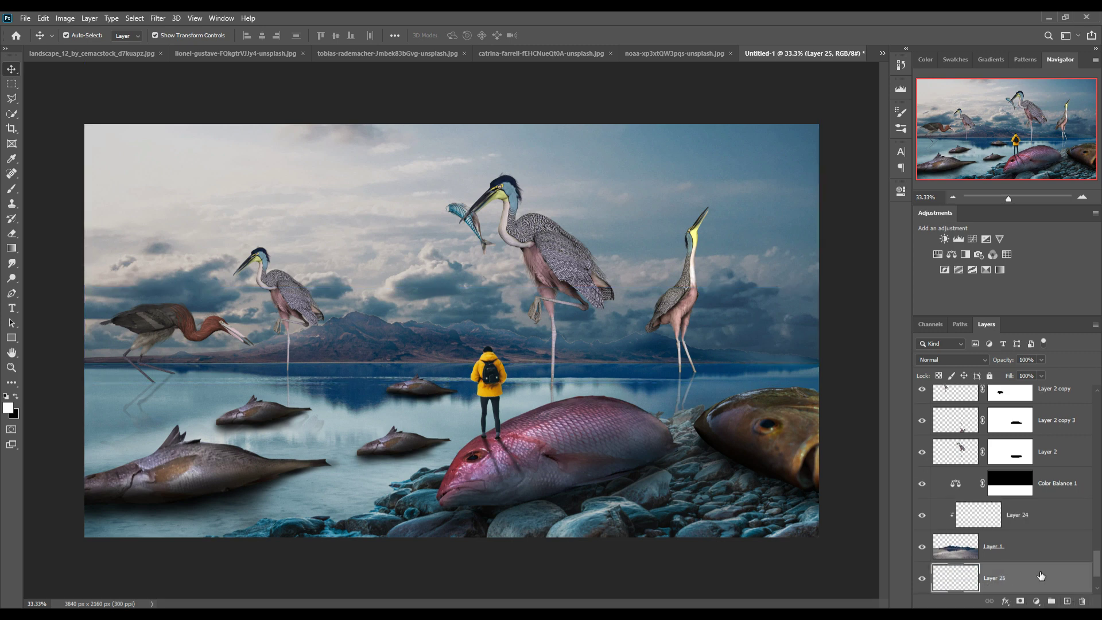
left_click(11, 188)
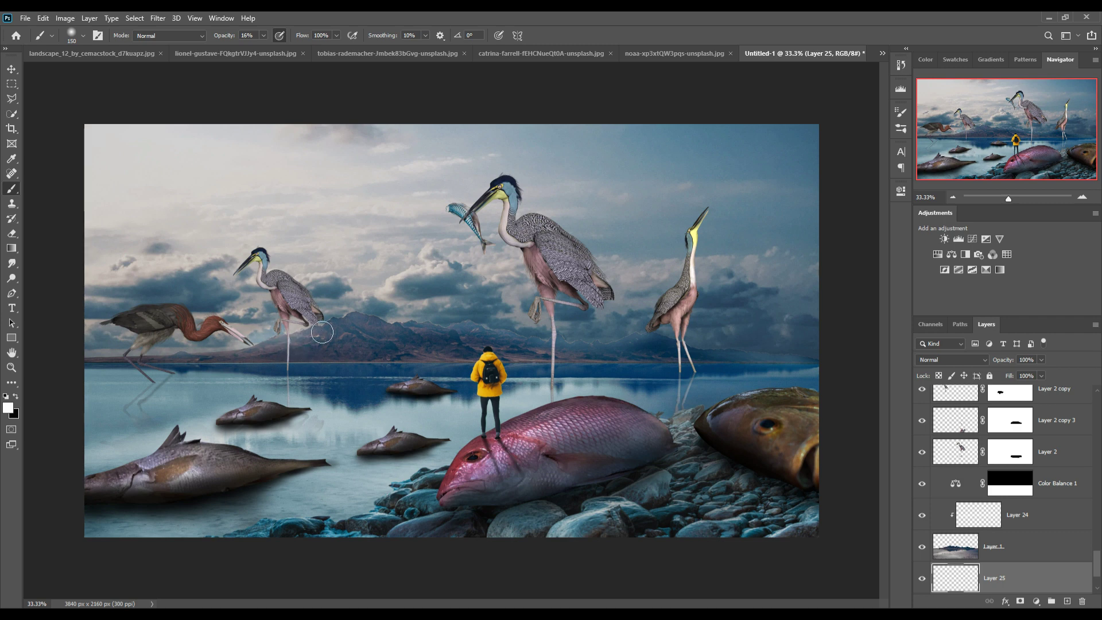
left_click_drag(322, 332, 431, 340)
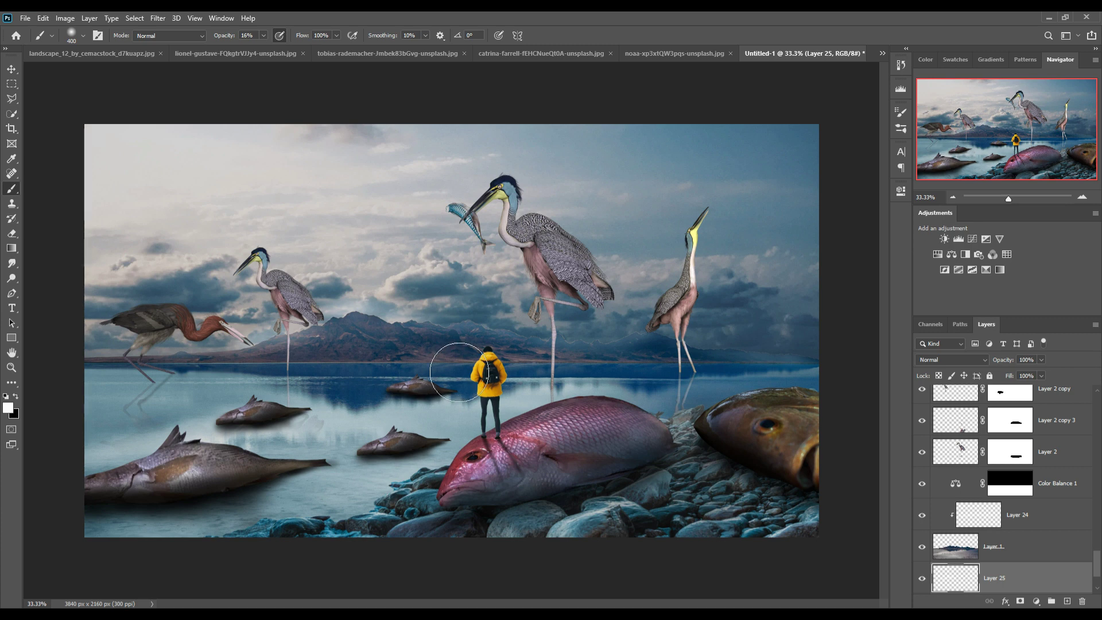
key("bracketright")
key("bracketright")
key("bracketright")
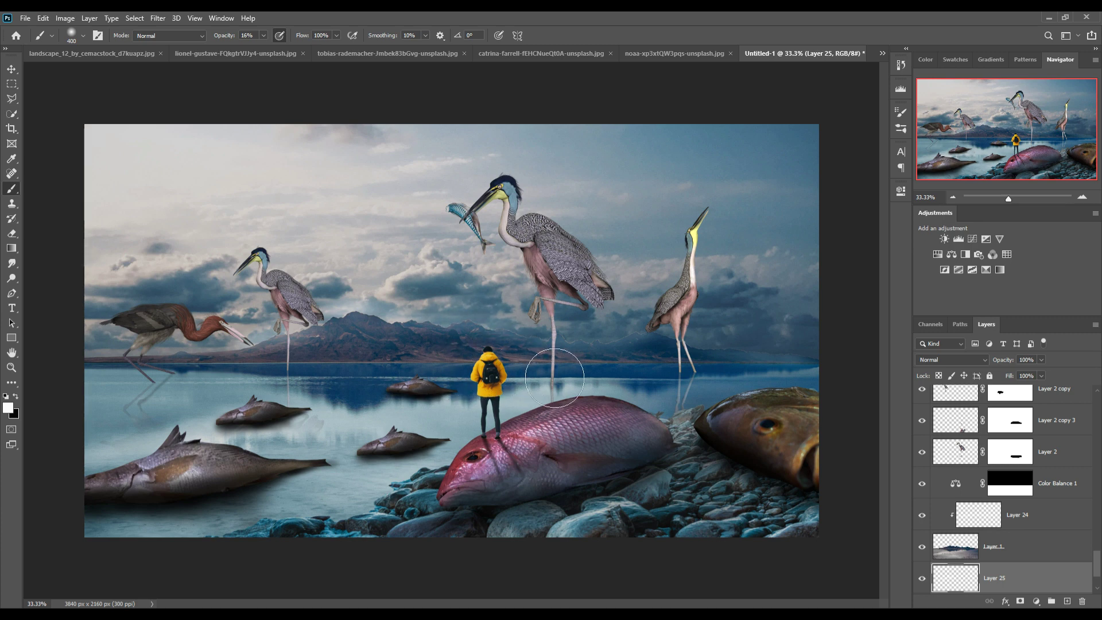
mouse_move(498, 366)
left_mouse_down()
mouse_move(663, 383)
mouse_move(384, 349)
mouse_move(251, 391)
mouse_move(161, 391)
mouse_move(681, 374)
mouse_move(829, 413)
left_mouse_up()
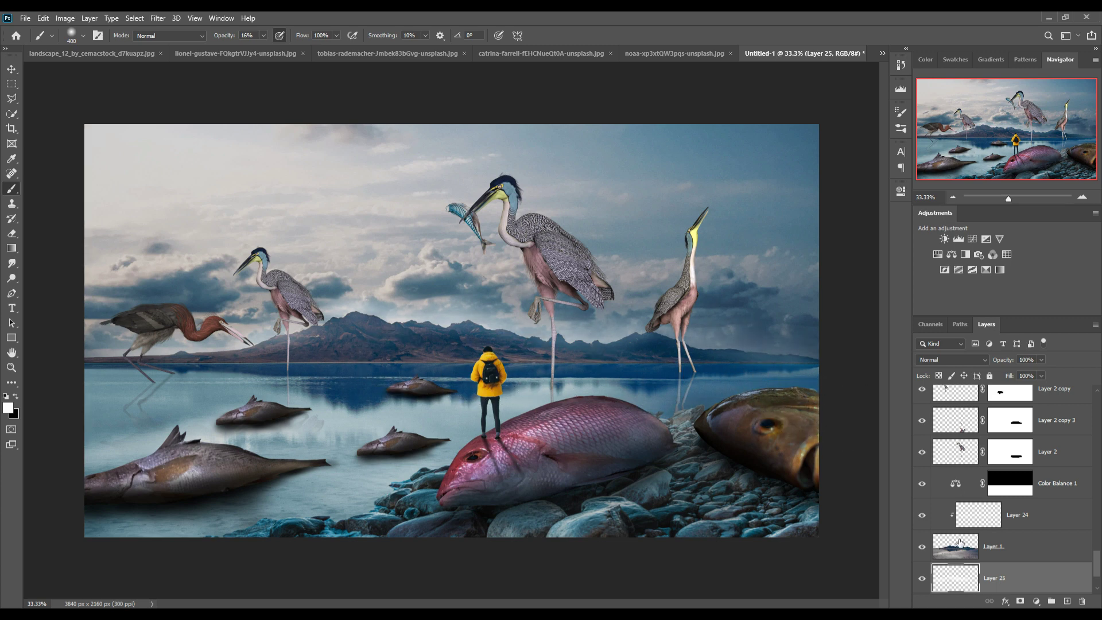
left_click(986, 518)
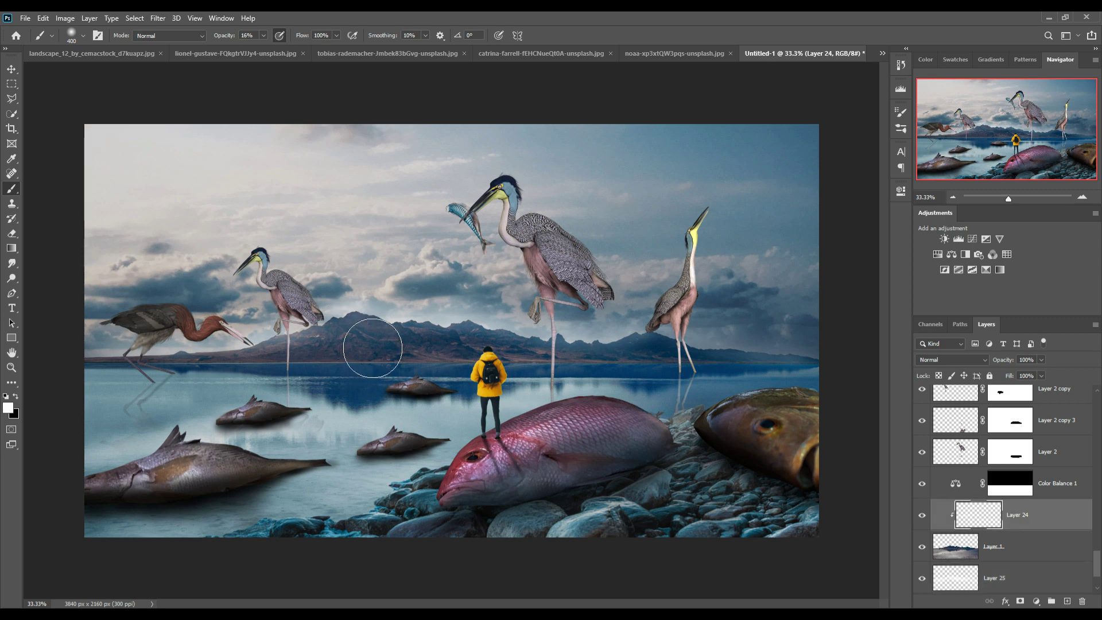
- With a size 250 brush, haze the ridge and horizon on Layer 1, then add Layer 26 beneath
key("bracketleft")
key("bracketleft")
key("bracketleft")
key("bracketleft")
key("bracketleft")
key("bracketleft")
left_click(1015, 547)
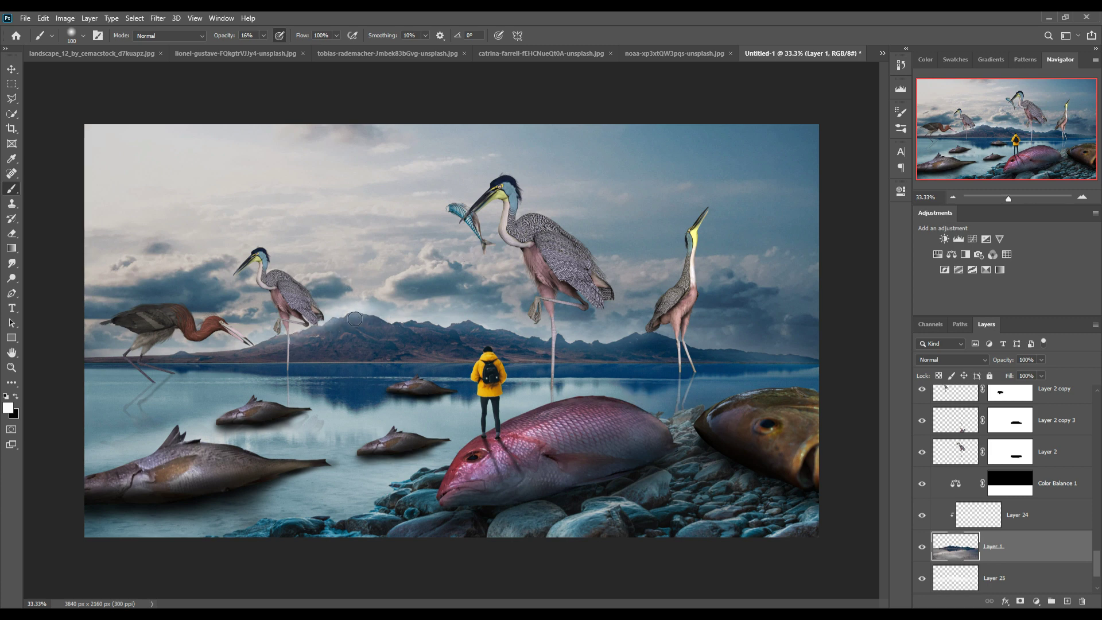
left_click_drag(406, 325, 494, 329)
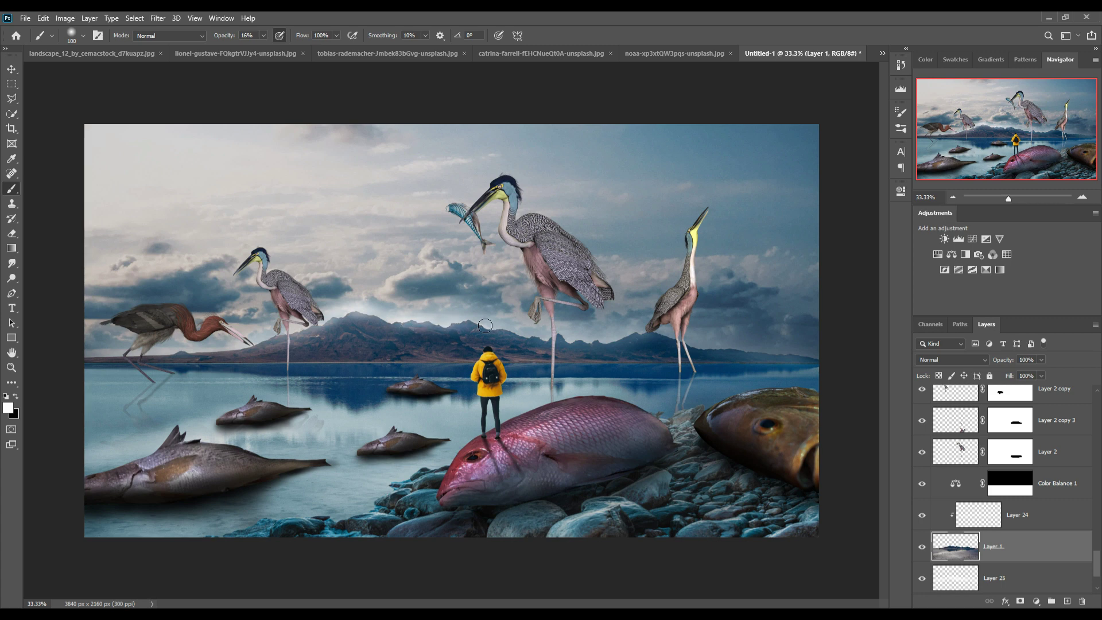
mouse_move(512, 336)
left_mouse_down()
mouse_move(620, 350)
mouse_move(640, 341)
left_mouse_up()
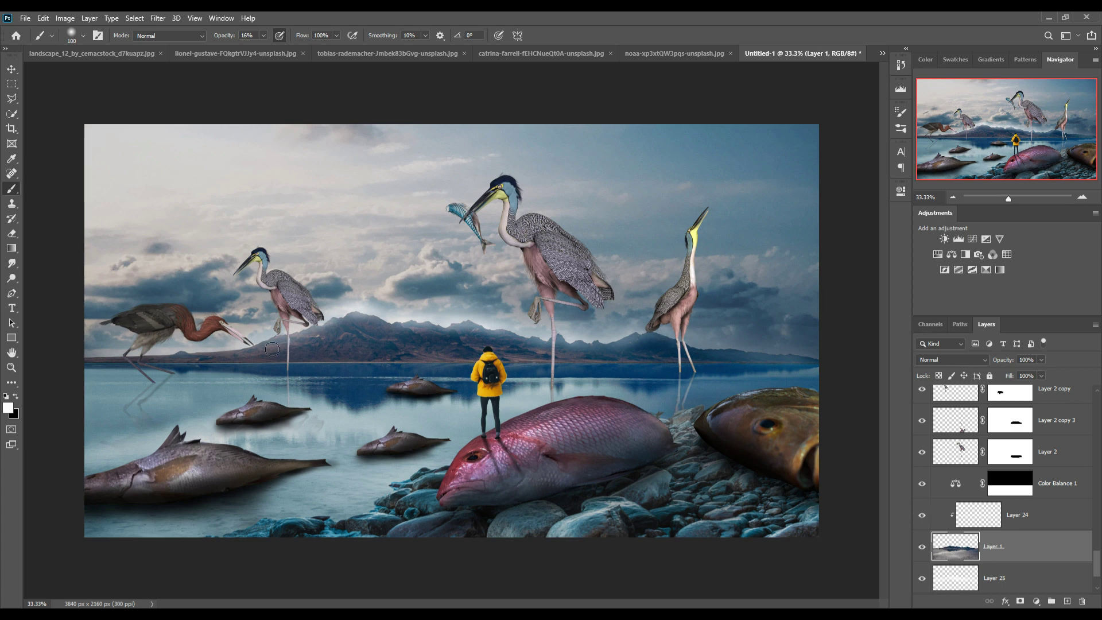
left_click_drag(176, 358, 197, 353)
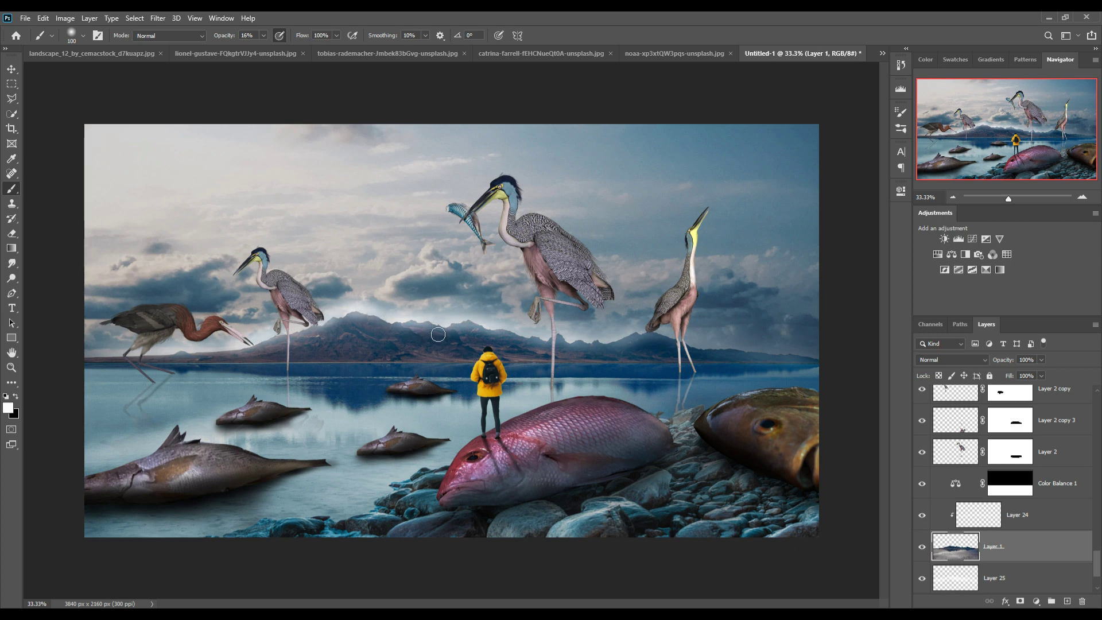
mouse_move(349, 331)
left_mouse_down()
mouse_move(314, 360)
mouse_move(542, 359)
left_mouse_up()
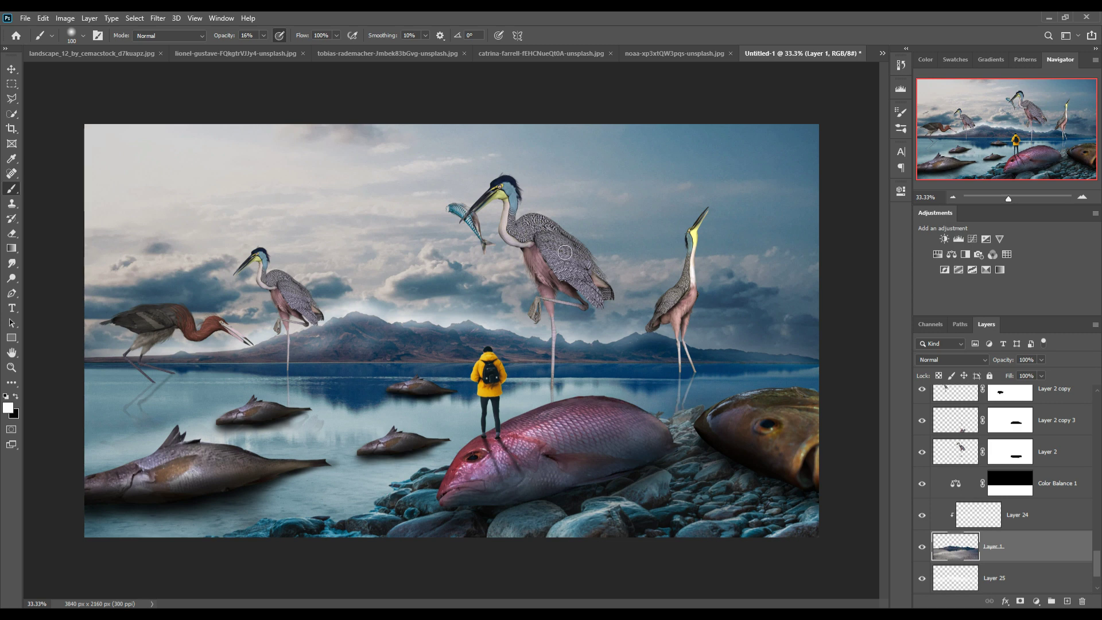
left_click(1061, 602, "ctrl")
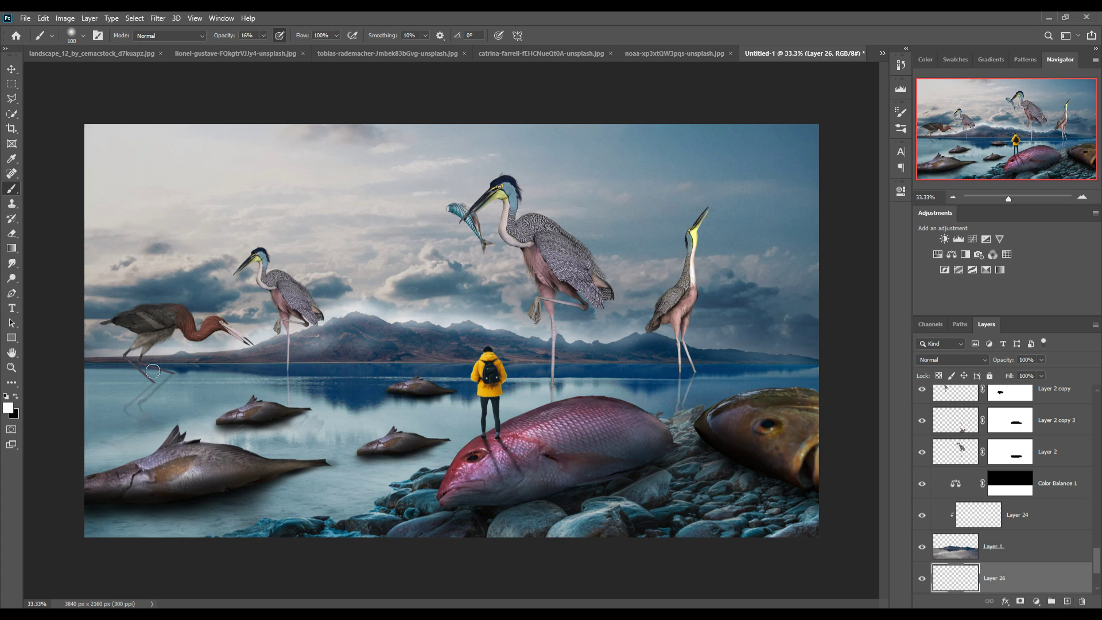
- Paint a soft white glow behind the central mountains with a size 1000 brush at 100% opacity
key("bracketright")
key("bracketright")
key("bracketright")
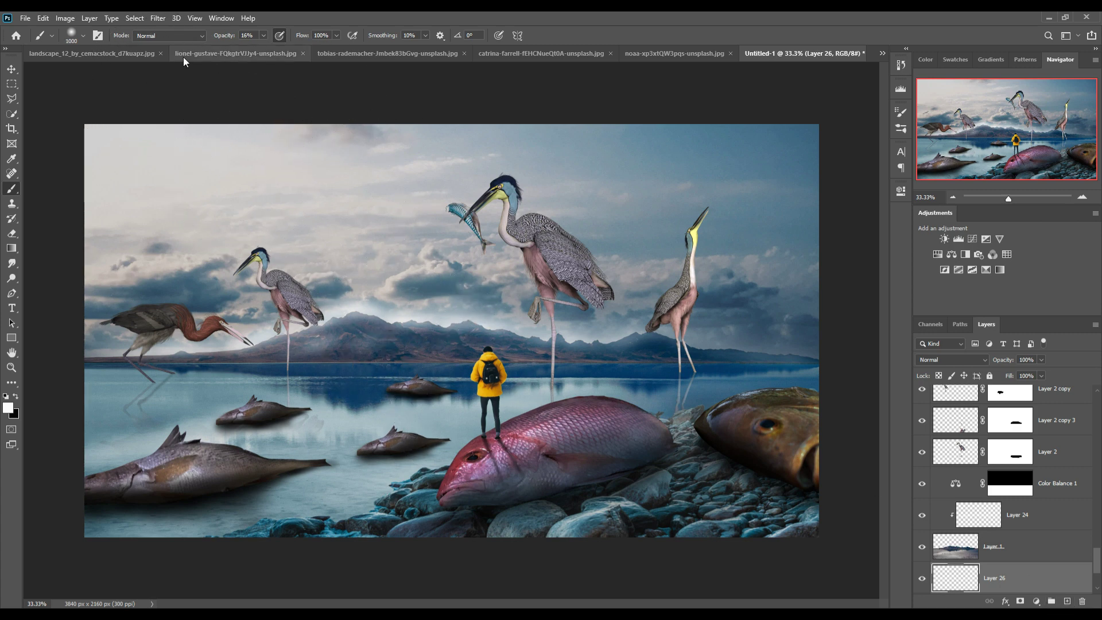
left_click(264, 35)
left_click_drag(291, 49, 311, 48)
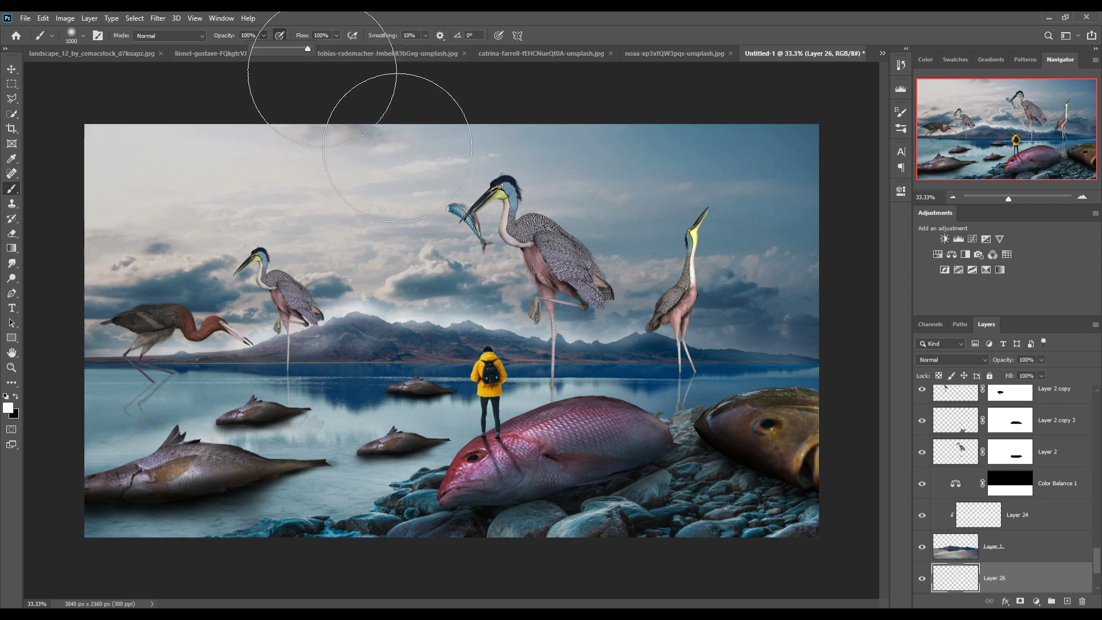
mouse_move(358, 327)
left_mouse_down()
mouse_move(393, 333)
mouse_move(345, 344)
mouse_move(287, 252)
mouse_move(356, 349)
mouse_move(359, 373)
mouse_move(406, 322)
mouse_move(396, 344)
mouse_move(428, 373)
mouse_move(345, 373)
mouse_move(390, 344)
mouse_move(280, 375)
left_mouse_up()
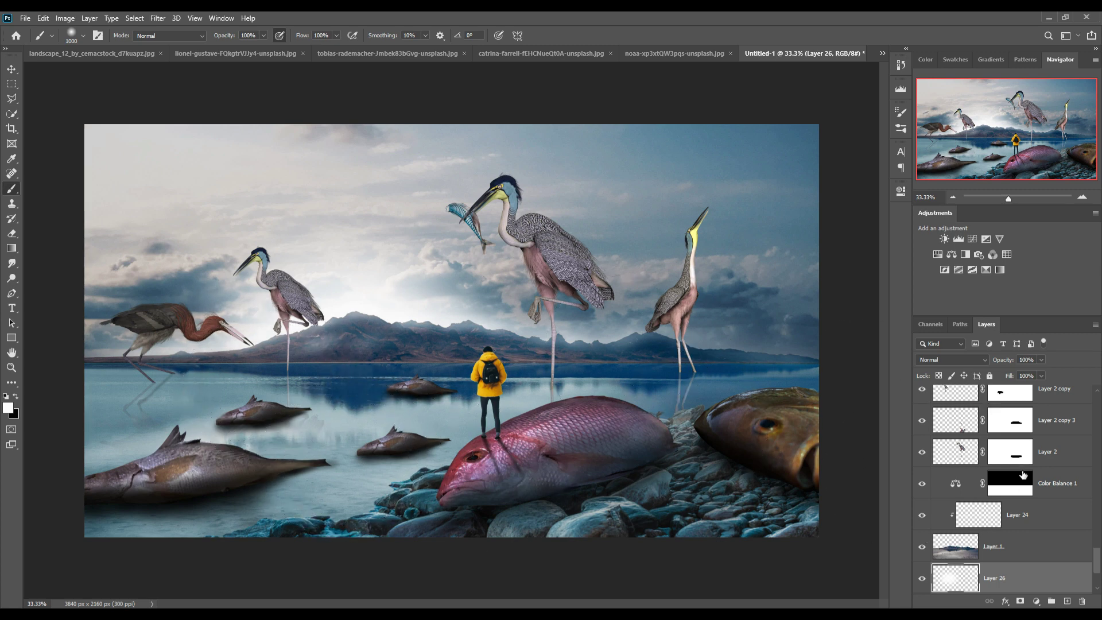
left_click(1056, 479)
- Add Layer 27 in Overlay mode and paint soft white light over the water and pink fish
left_click(1066, 601)
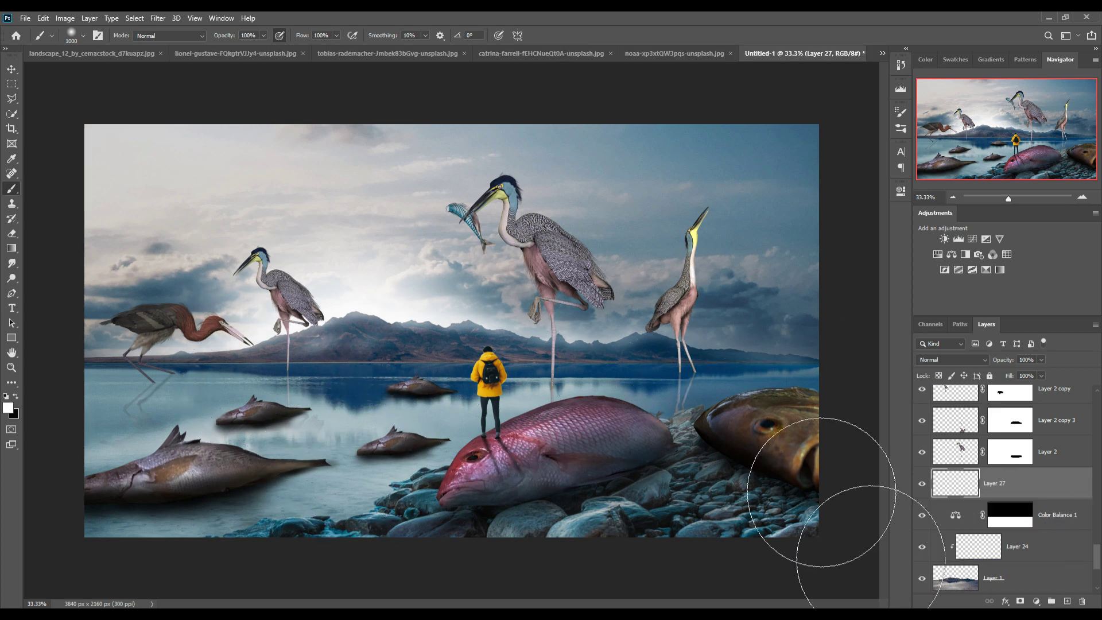
left_click(952, 360)
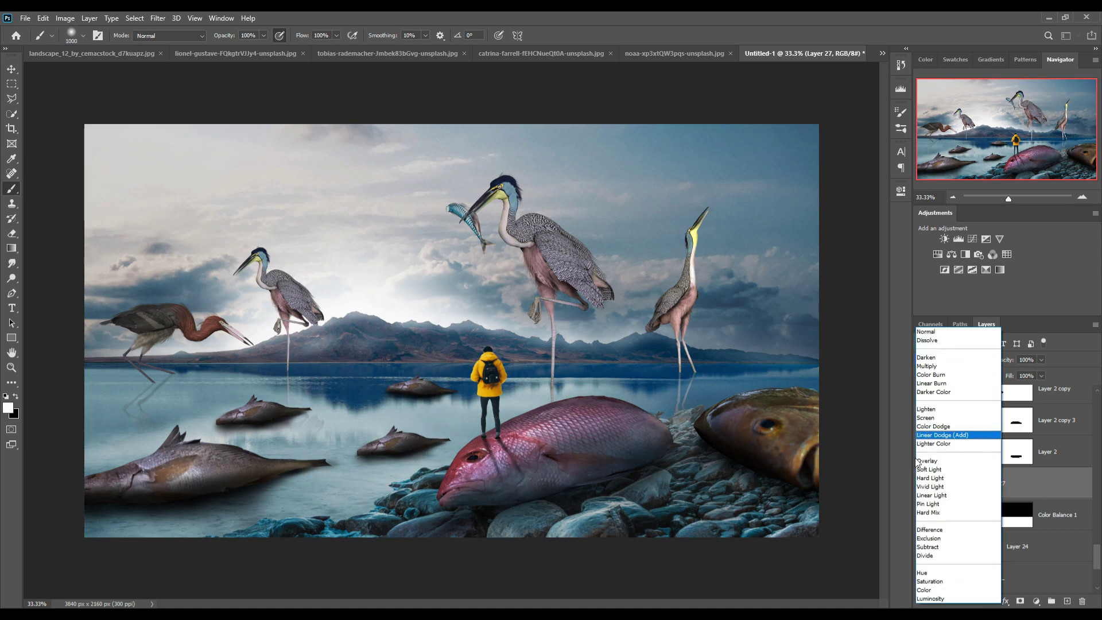
left_click(936, 435)
left_click_drag(379, 414, 385, 412)
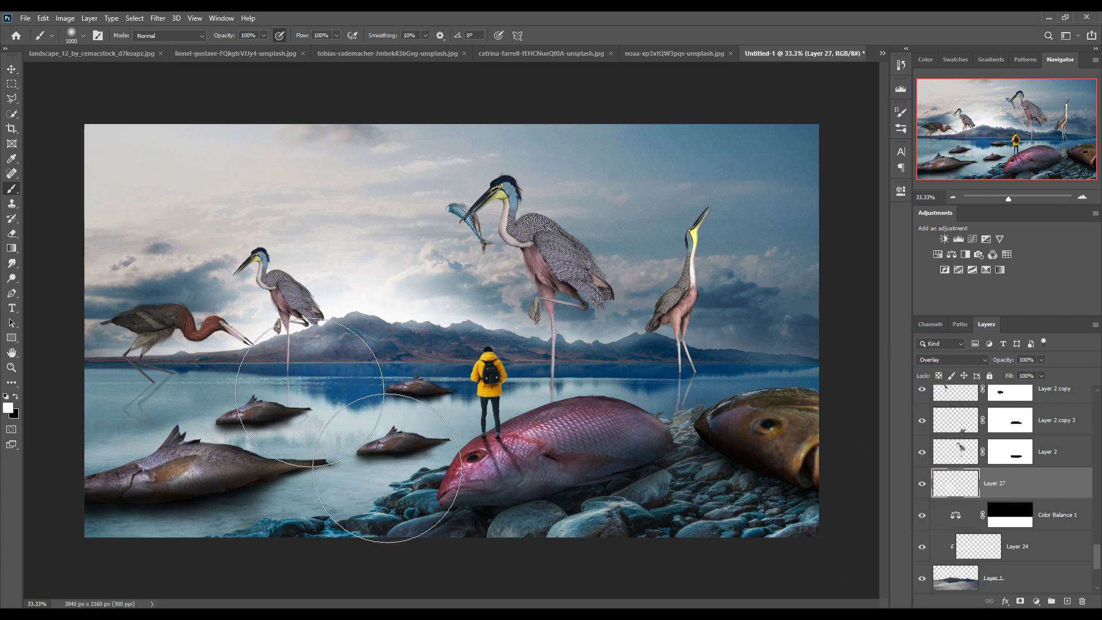
left_click_drag(459, 488, 566, 524)
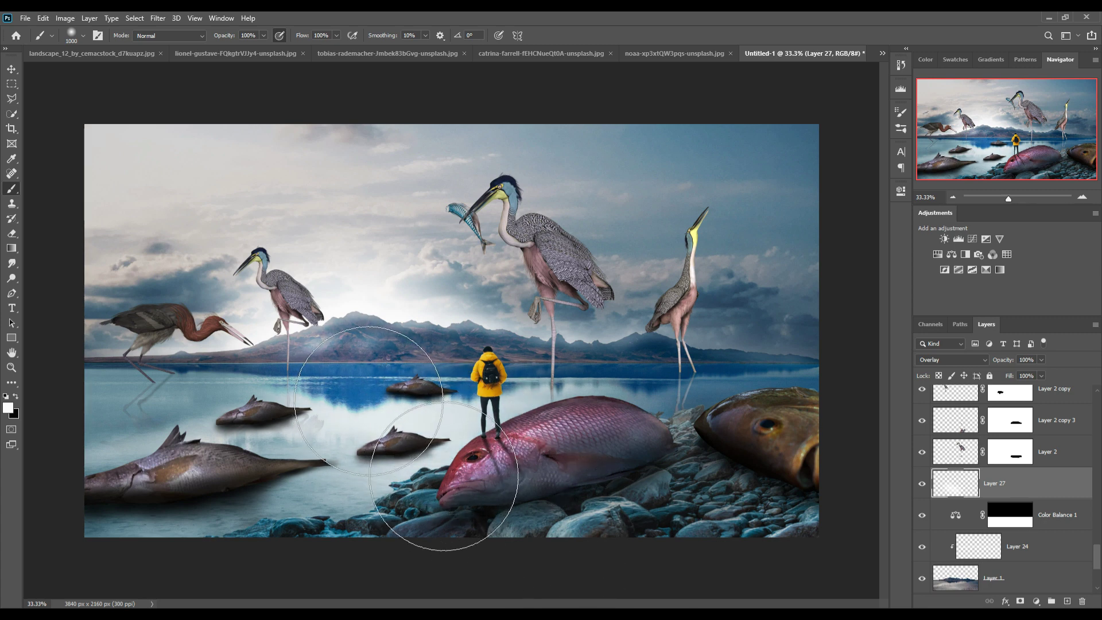
mouse_move(437, 453)
left_mouse_down()
mouse_move(315, 384)
mouse_move(259, 379)
left_mouse_up()
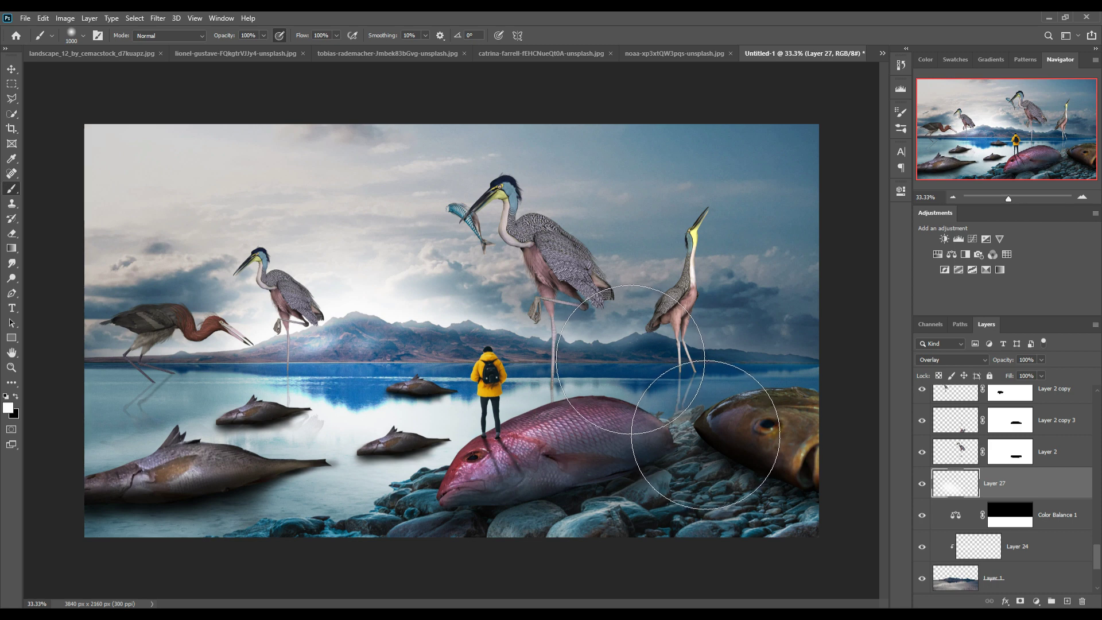
- Hide the Overlay glow on Layer 27 and the glow on Layer 26
left_click(11, 68)
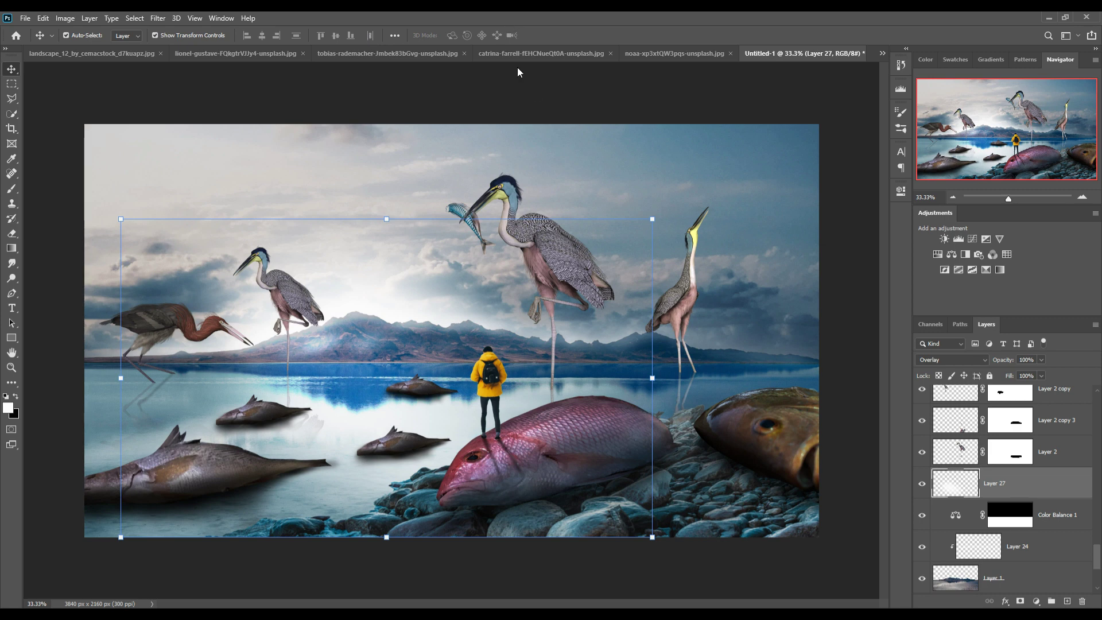
left_click(922, 485)
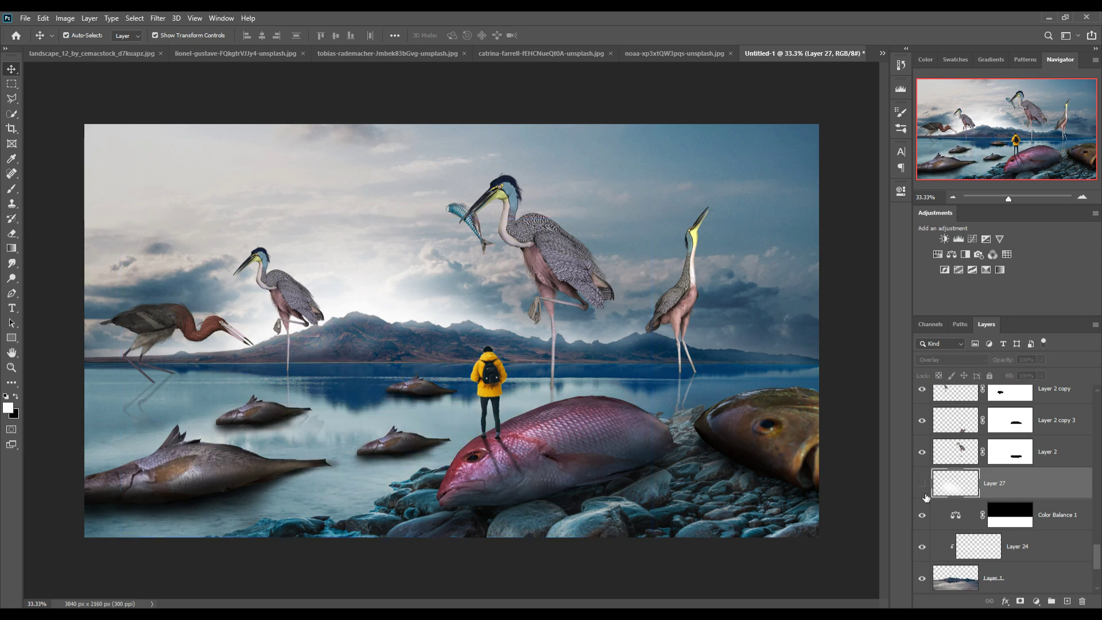
scroll(941, 542, "down", 2)
left_click(923, 548)
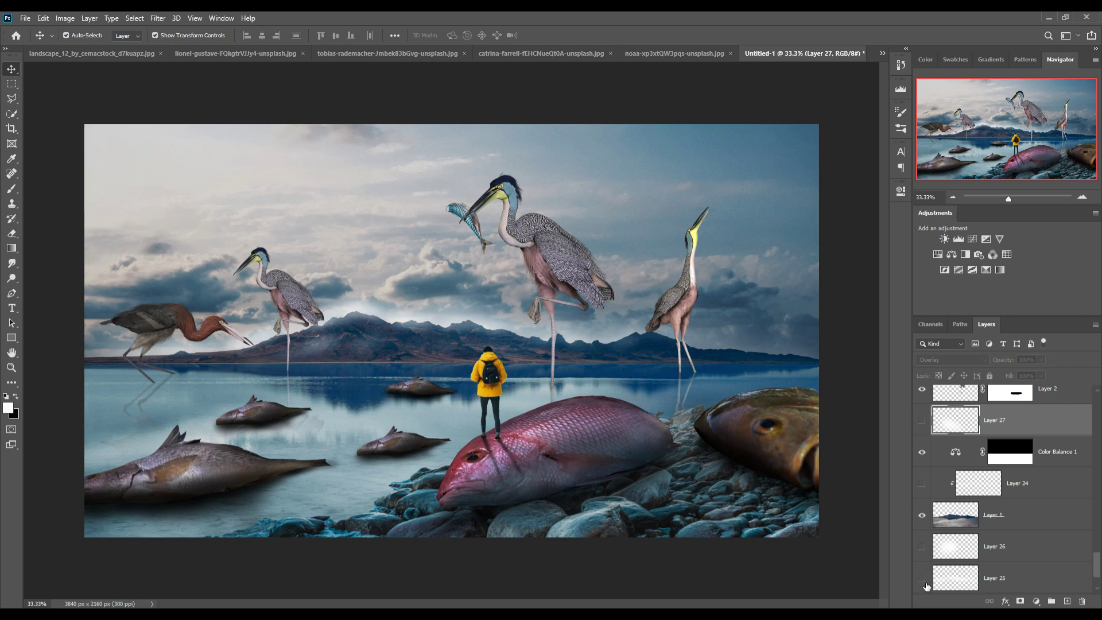
scroll(930, 579, "down", 2)
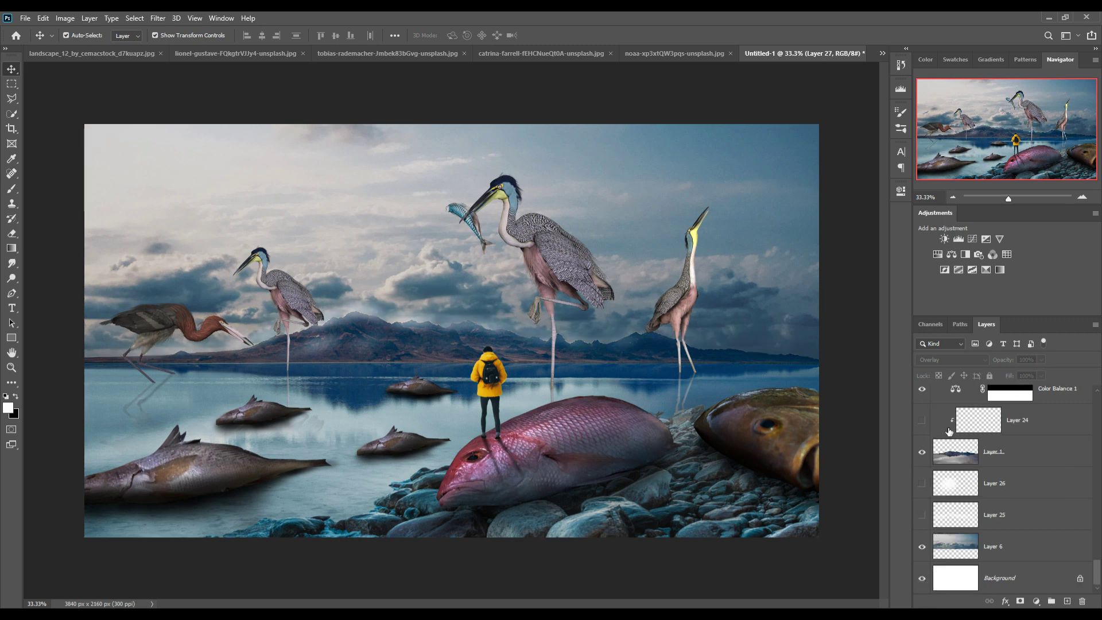
scroll(950, 430, "up", 2)
scroll(952, 495, "down", 2)
scroll(933, 534, "up", 4)
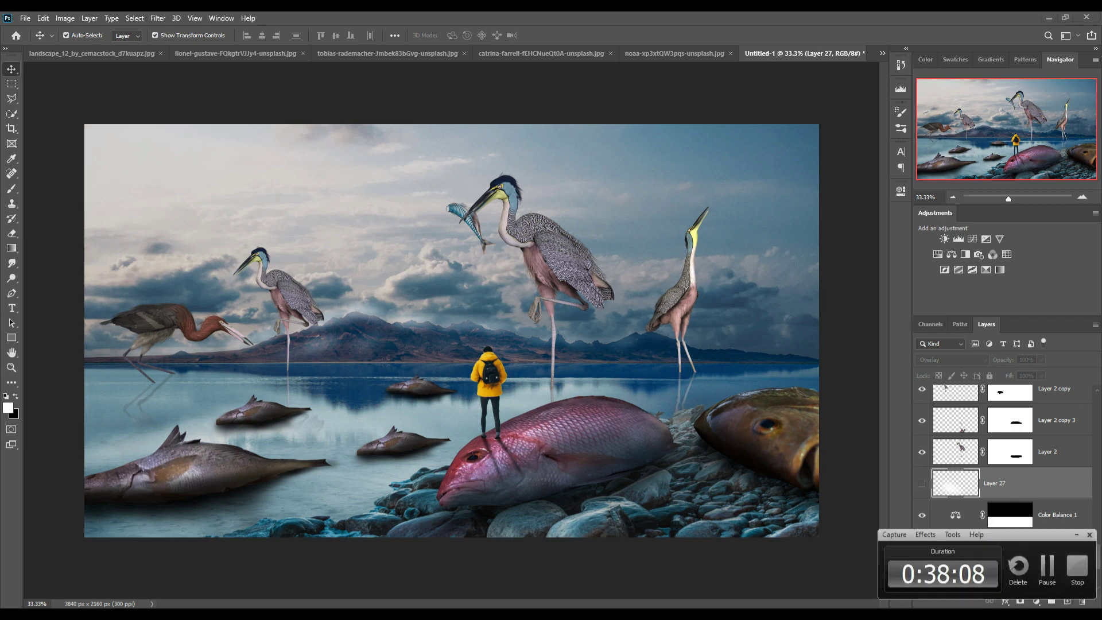
scroll(1004, 488, "down", 3)
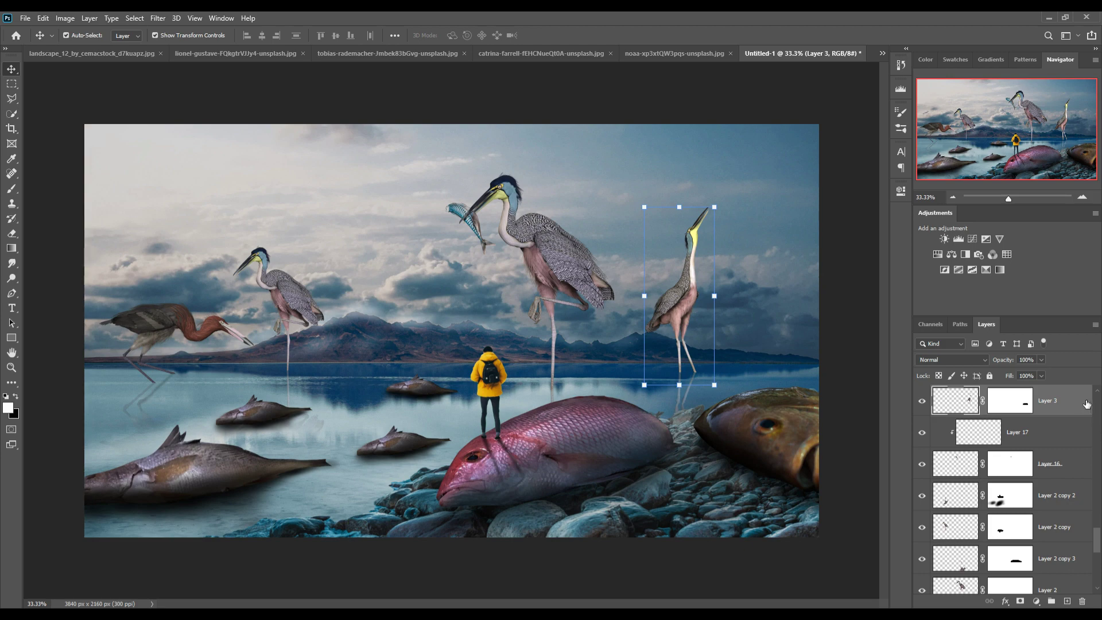
- Duplicate the yellow-beaked heron as Layer 3 copy 2, shrink it to about half, and place it near the figure
right_click(1083, 402)
left_click(964, 195)
left_click(632, 185)
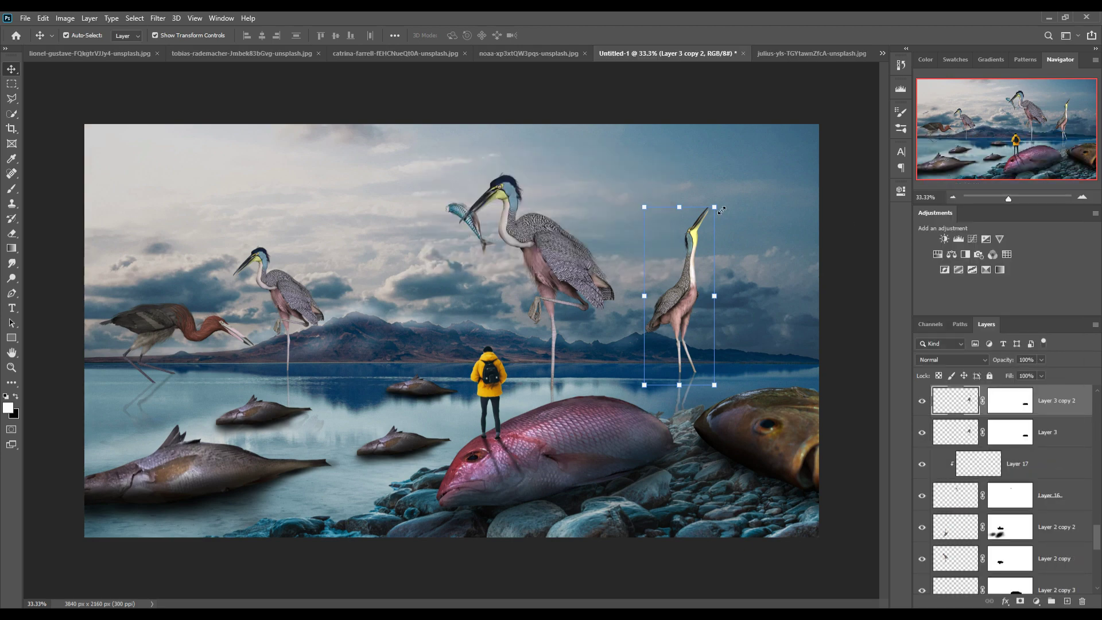
key("ctrl+t")
left_click_drag(714, 207, 679, 291)
mouse_move(647, 354)
left_mouse_down()
mouse_move(438, 356)
mouse_move(419, 343)
left_mouse_up()
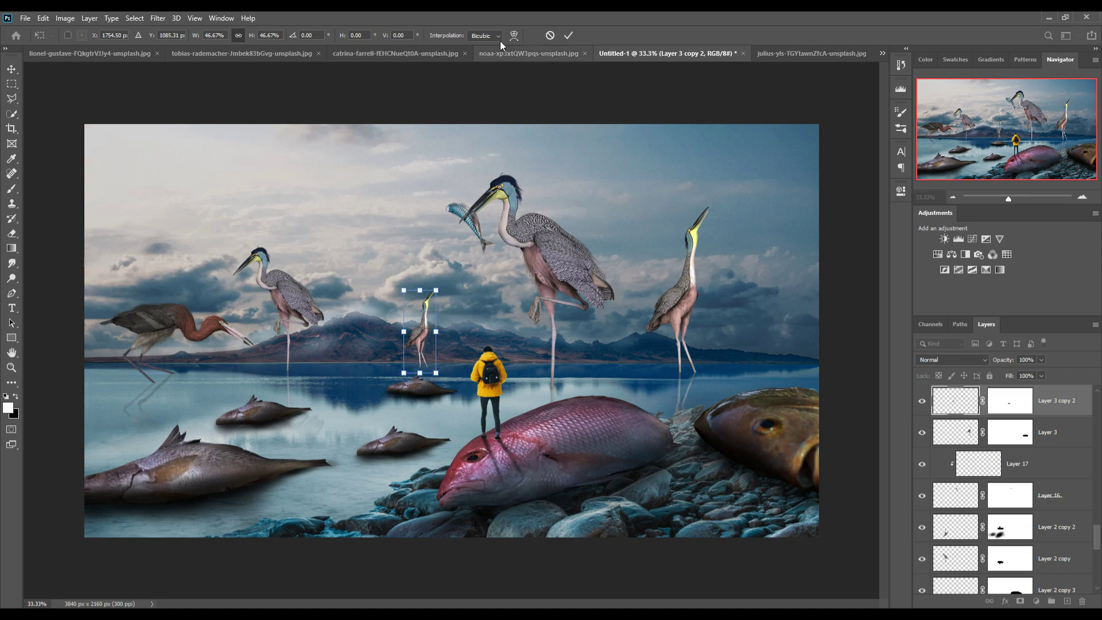
left_click(568, 35)
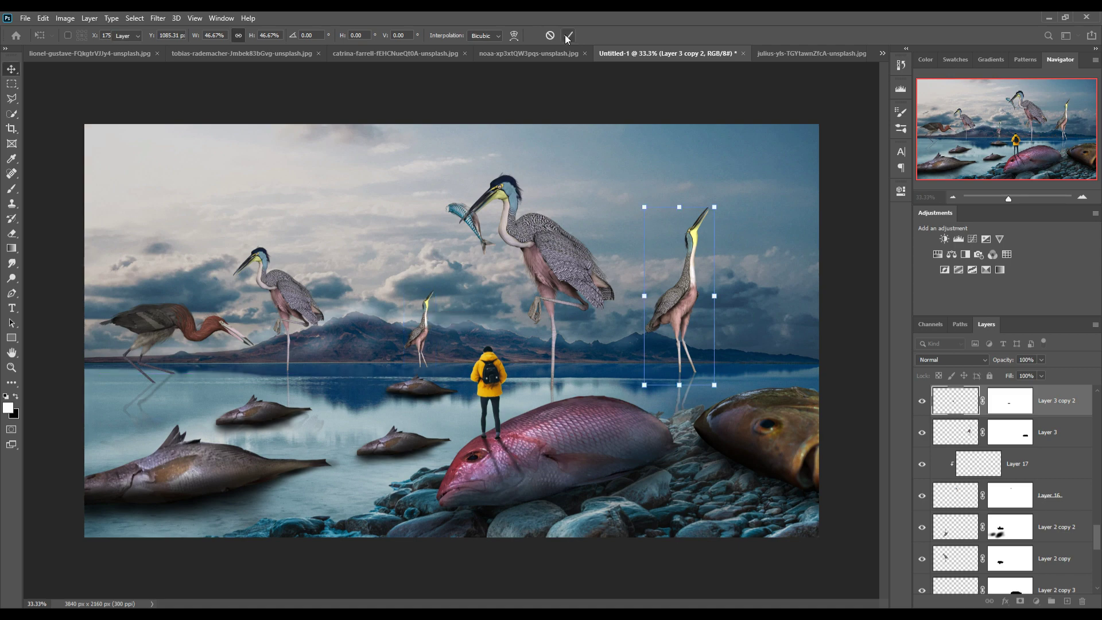
- Duplicate the reddish bird as Layer 4 copy 2, shrink it, and place it by the mountains
right_click(1069, 399)
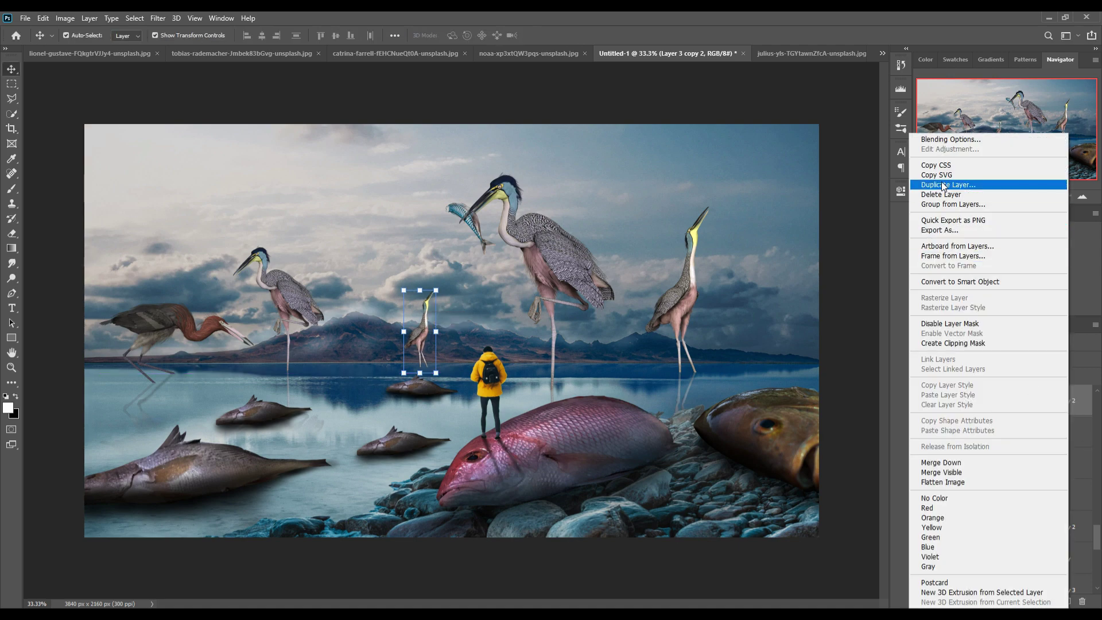
left_click(178, 338)
right_click(1068, 415)
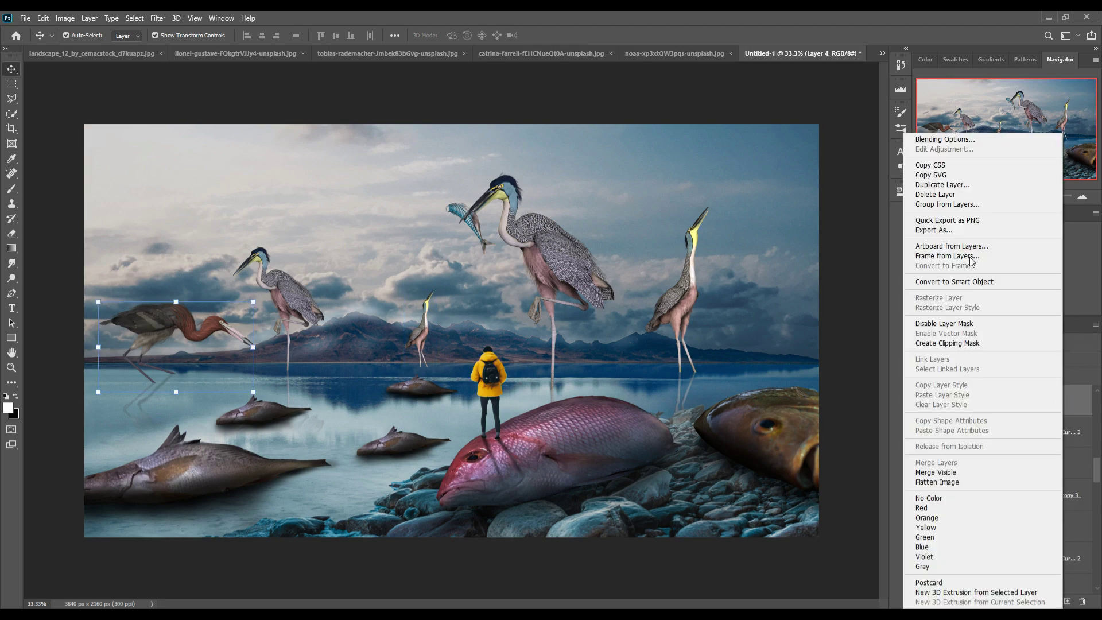
left_click(947, 195)
left_click(641, 181)
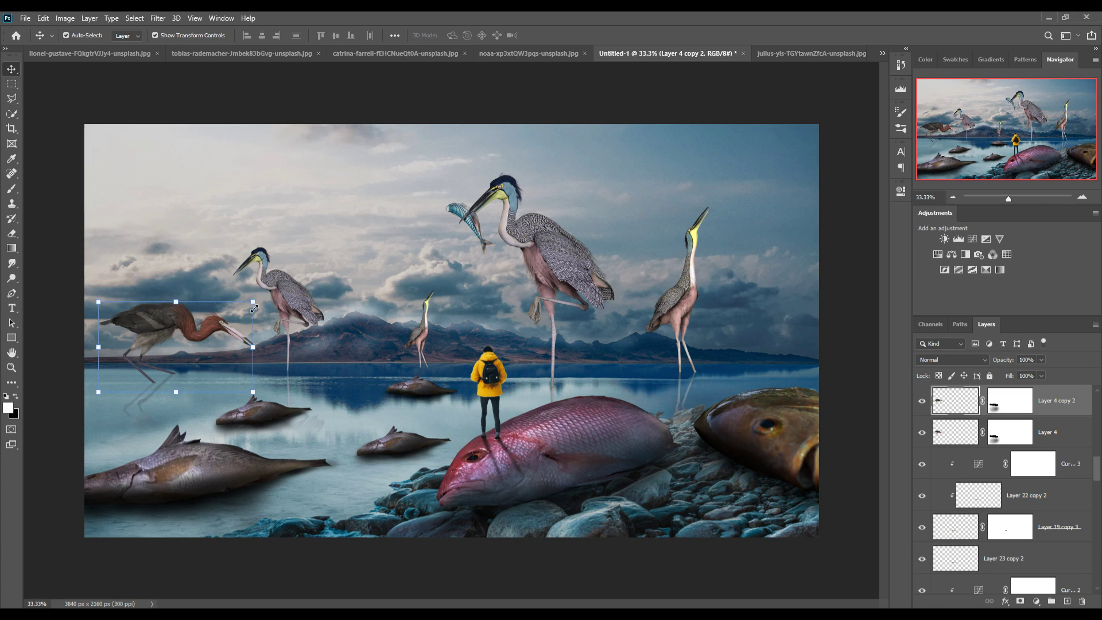
mouse_move(254, 308)
left_mouse_down()
mouse_move(171, 350)
mouse_move(347, 348)
left_mouse_up()
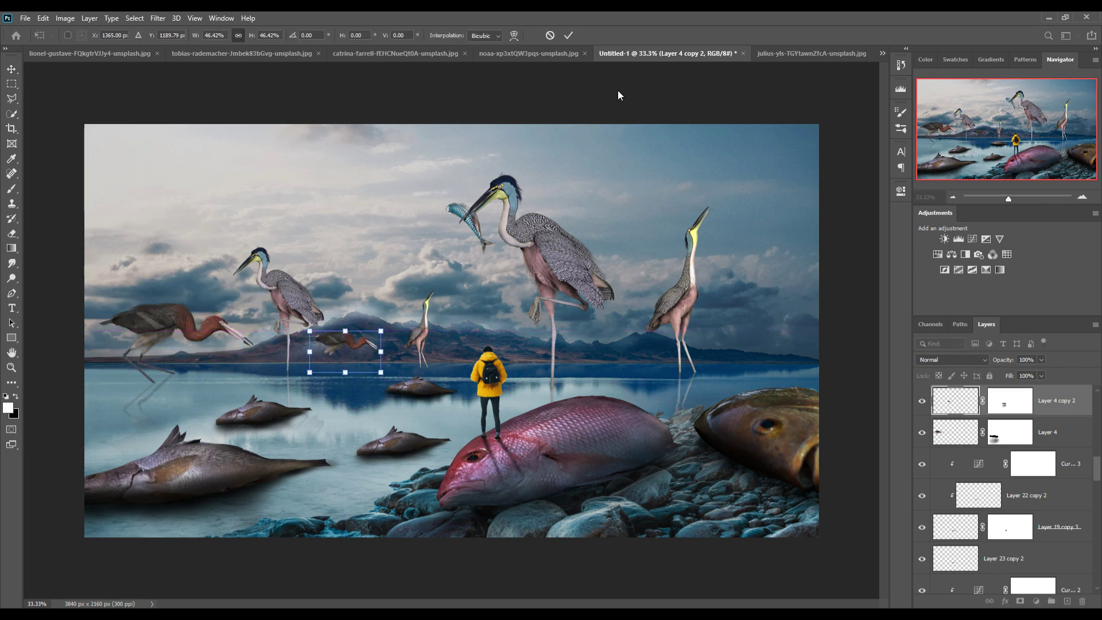
left_click(568, 35)
- Add a white layer mask to the lake's Layer 1
scroll(1066, 535, "down", 3)
scroll(1066, 535, "down", 2)
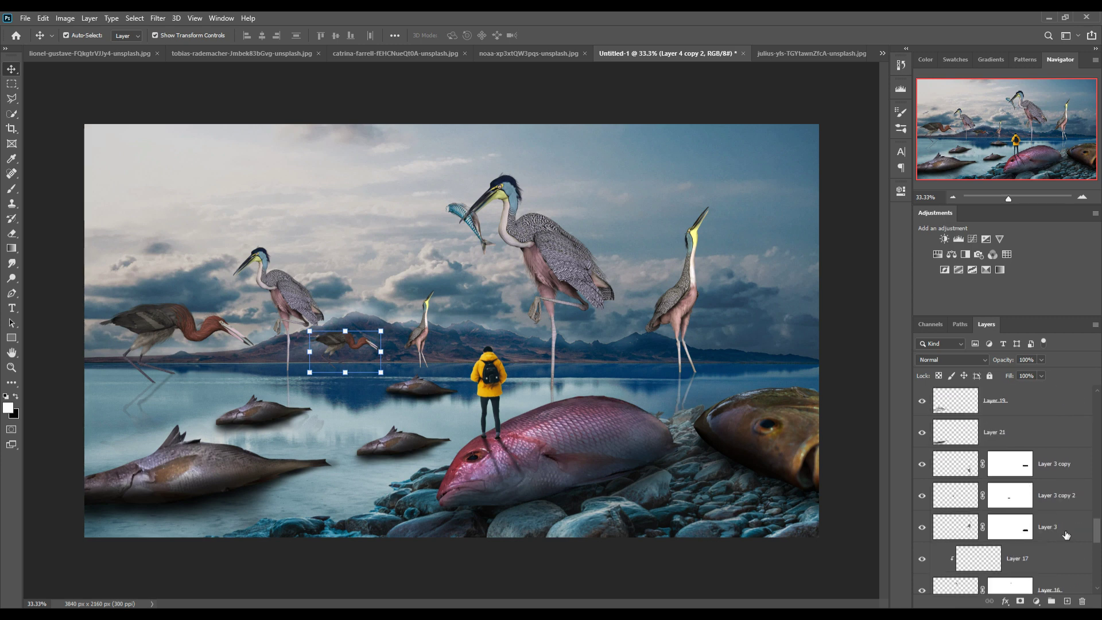
scroll(1065, 535, "down", 3)
scroll(1056, 528, "down", 3)
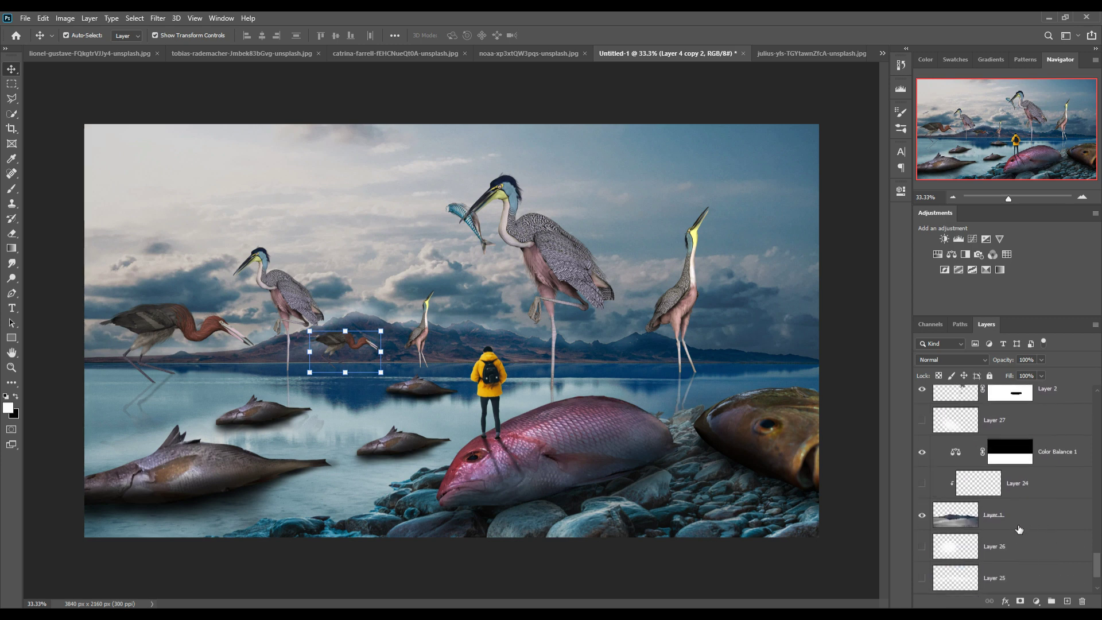
left_click(1019, 529)
left_click(1020, 601)
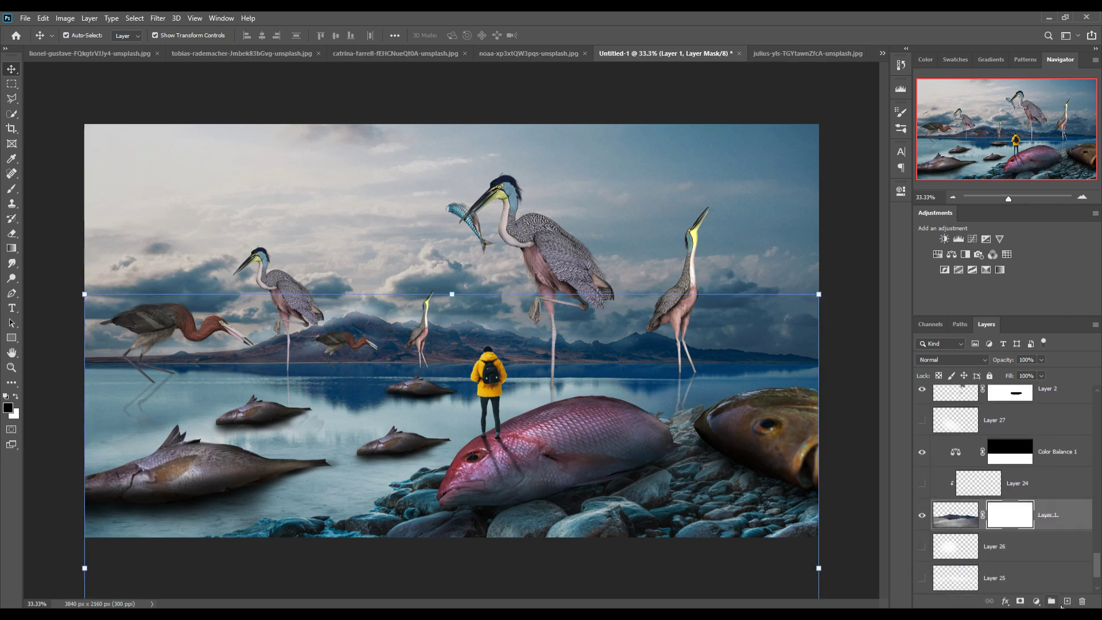
- Switch to the Brush tool at size 200 with 17% opacity
left_click(12, 189)
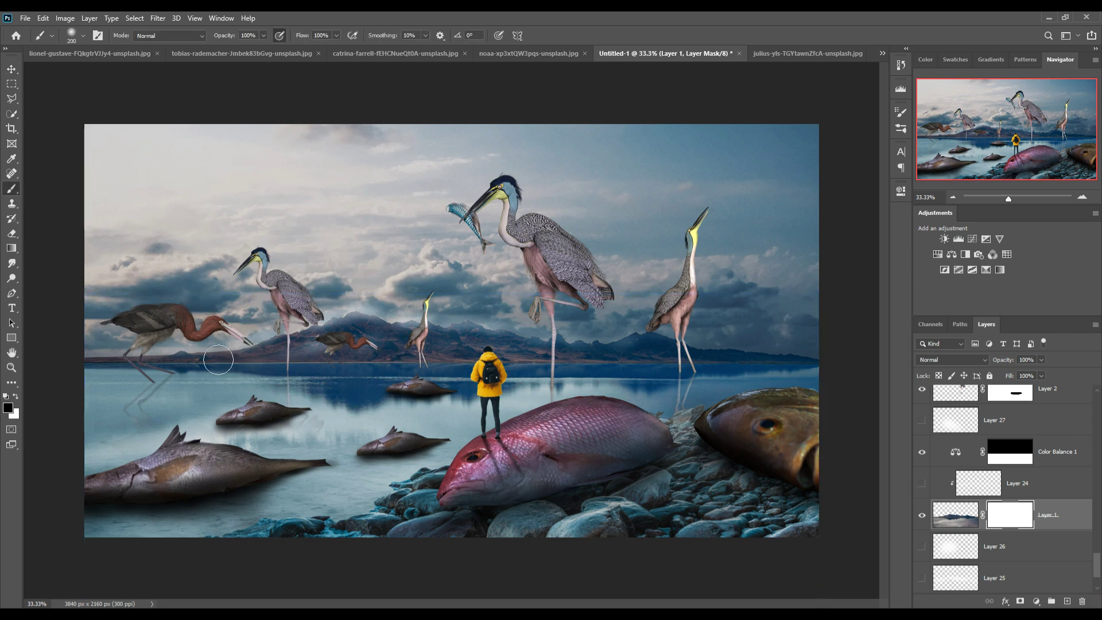
key("bracketleft")
key("bracketleft")
key("bracketleft")
left_click_drag(265, 36, 227, 51)
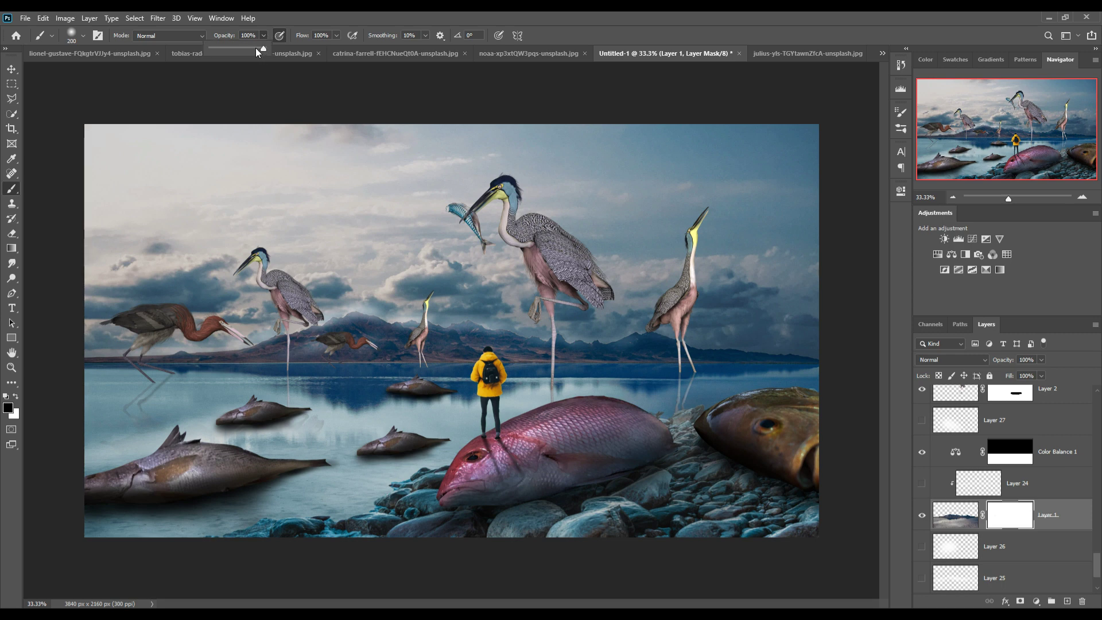
- Paint faint black strokes on Layer 1's mask along the horizon, blending the small herons' legs into the water
left_click_drag(170, 358, 259, 356)
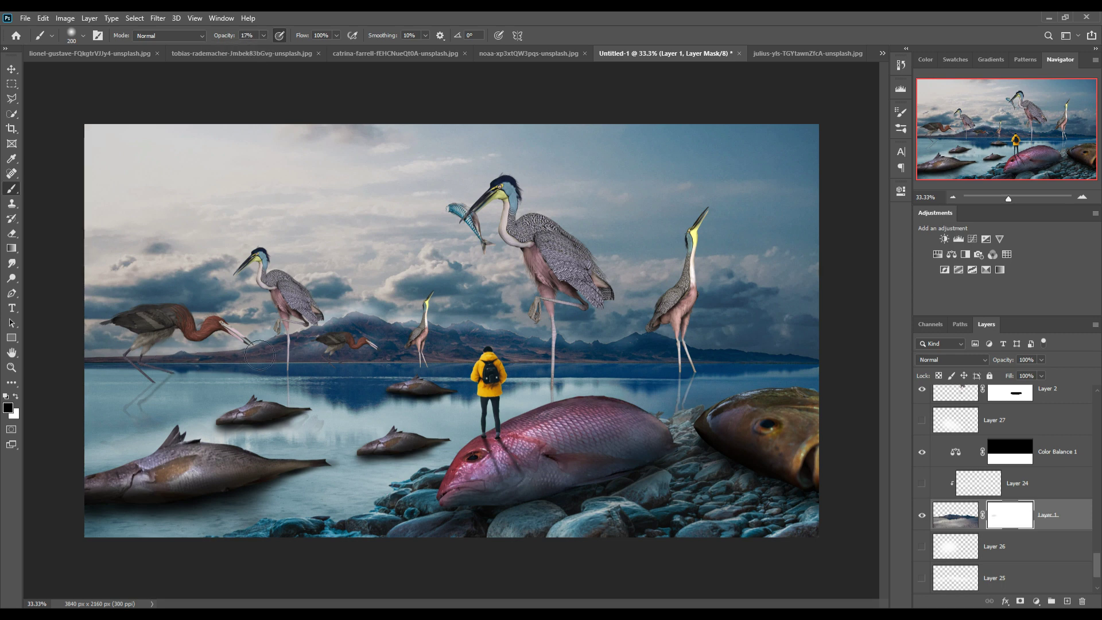
left_click_drag(189, 359, 253, 368)
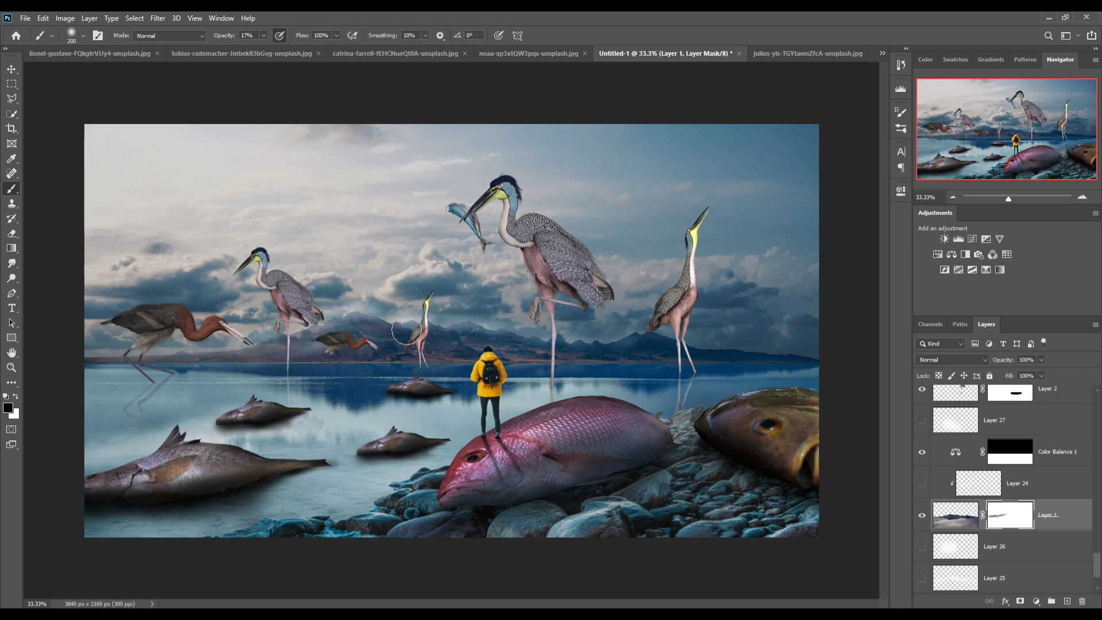
left_click_drag(332, 362, 441, 357)
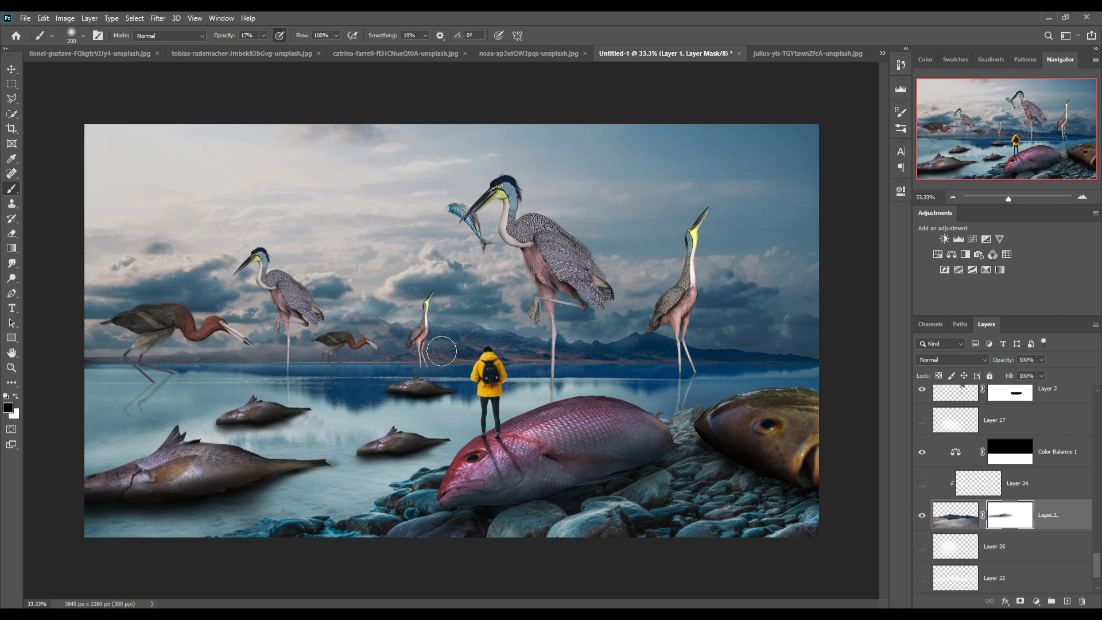
left_click_drag(519, 342, 506, 357)
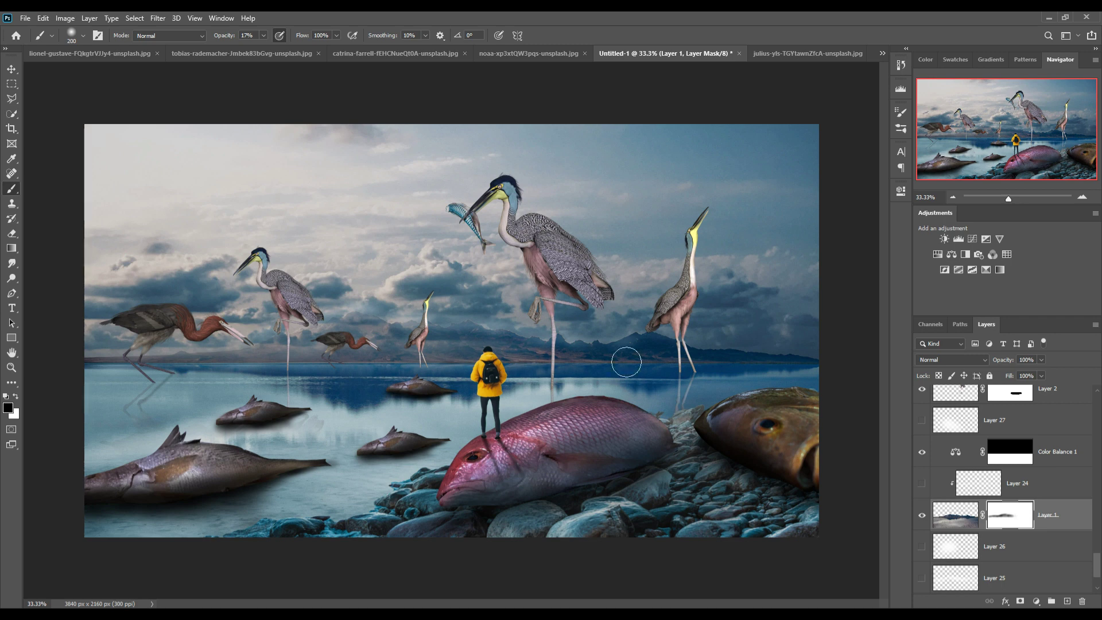
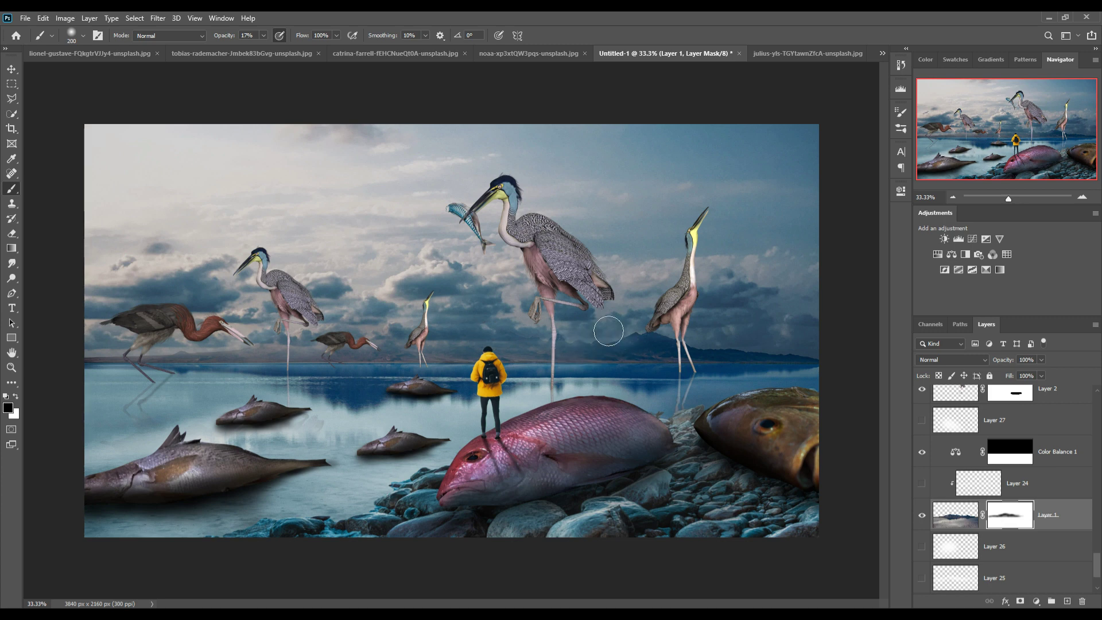
- With the Move tool active, add empty Layer 28 at the top of the Layers panel
key("v")
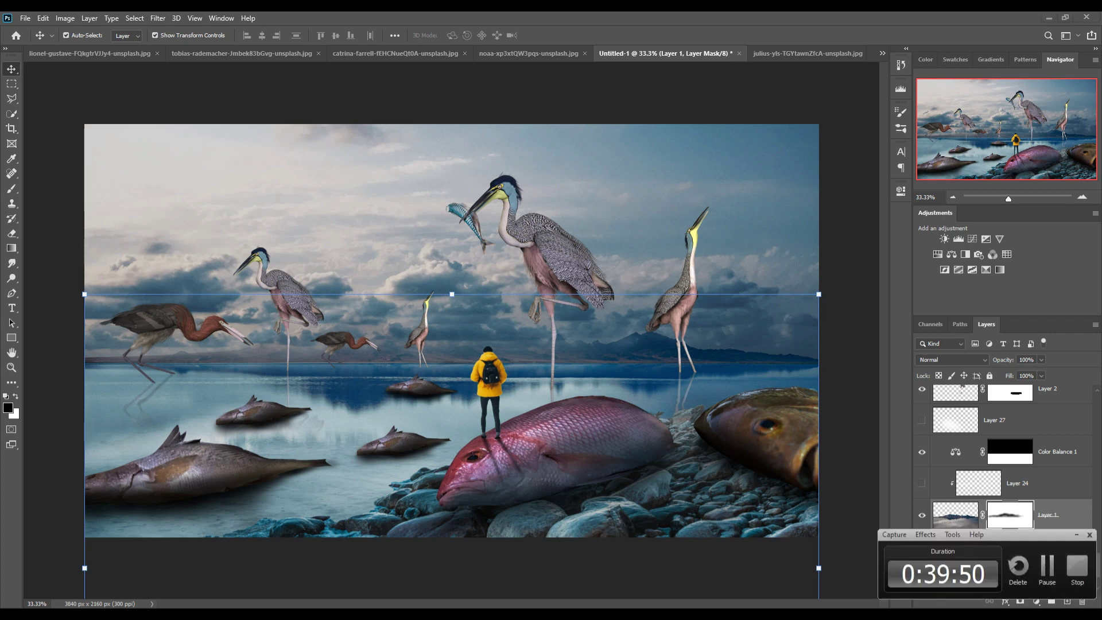
scroll(1059, 525, "up", 3)
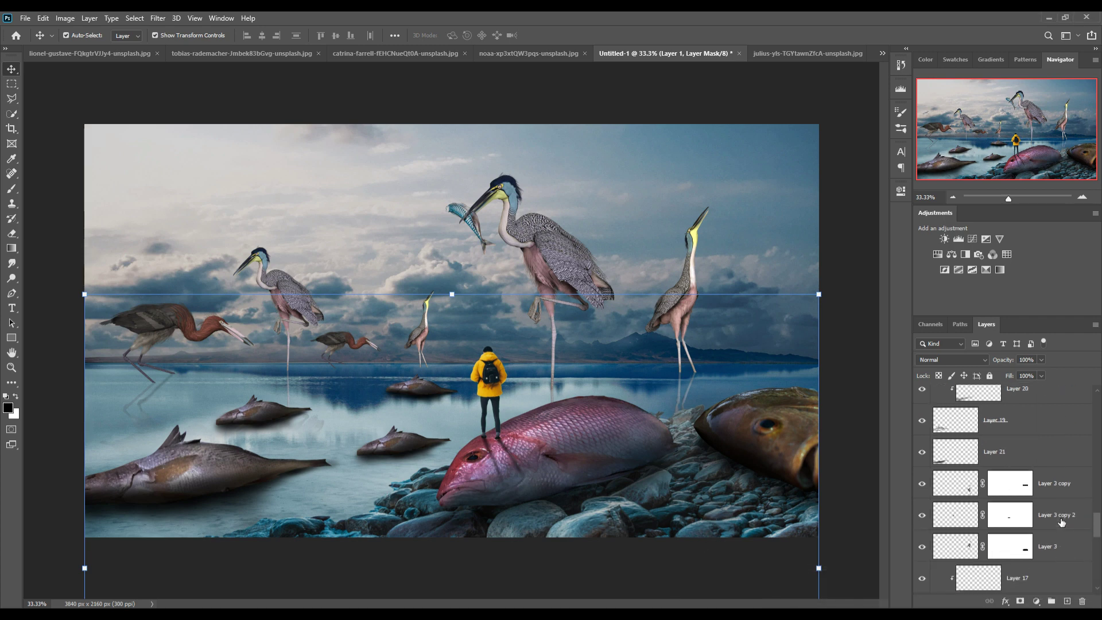
scroll(1061, 522, "up", 2)
scroll(1061, 522, "up", 3)
scroll(1061, 520, "up", 3)
scroll(1061, 519, "up", 2)
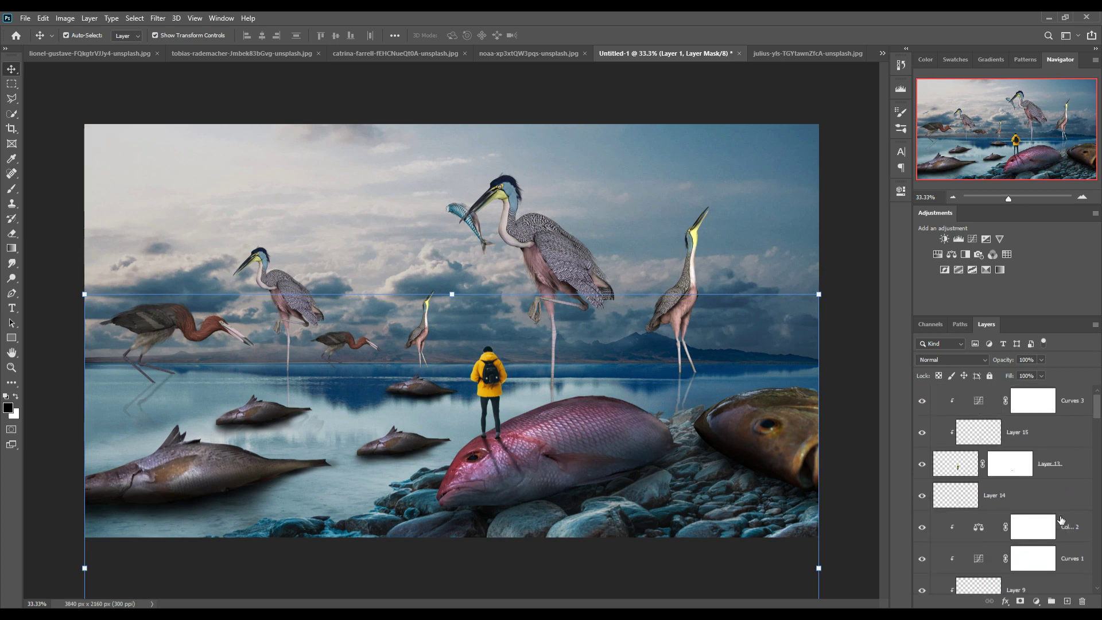
left_click(1067, 601)
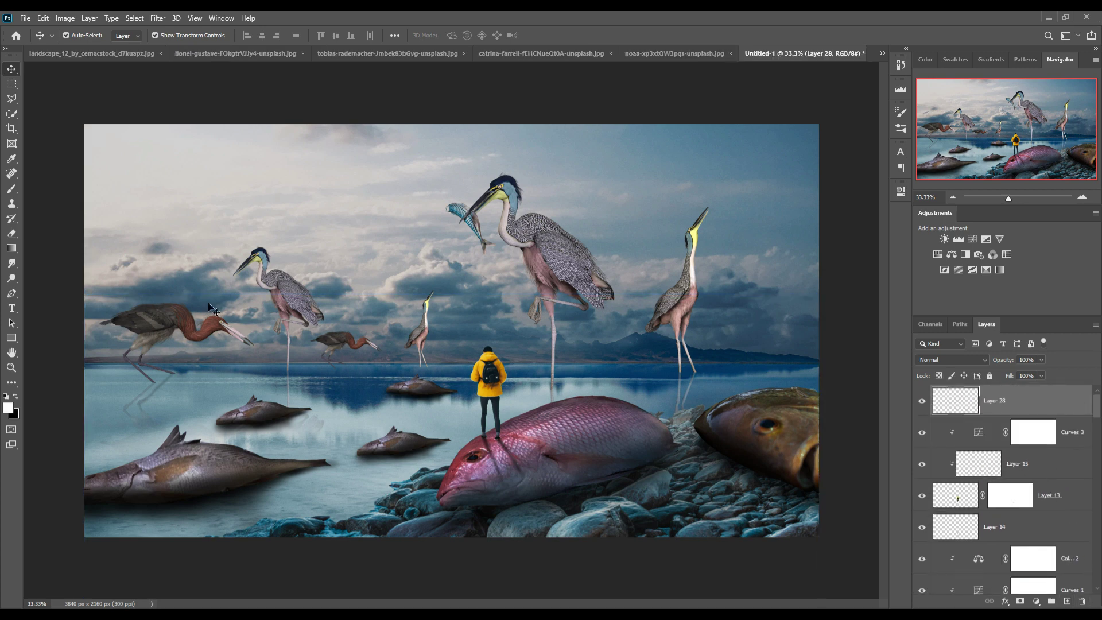
- Paint a soft white glow into the upper-left sky with a large brush at 100% opacity
key("b")
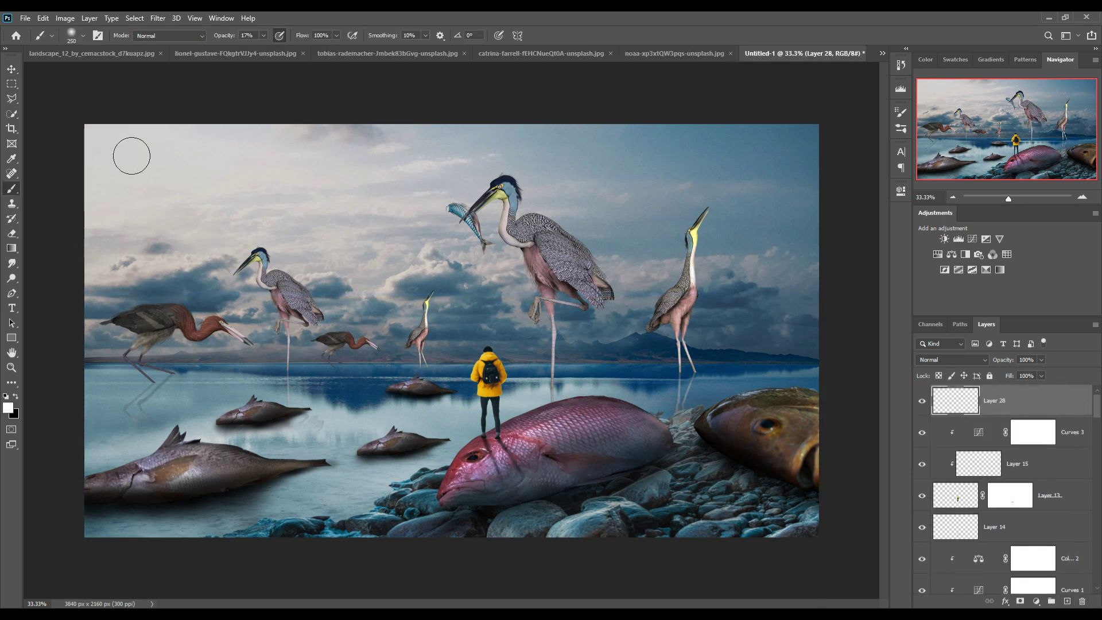
key("bracketright")
key("bracketright")
key("bracketright")
key("bracketright")
left_click_drag(263, 35, 307, 48)
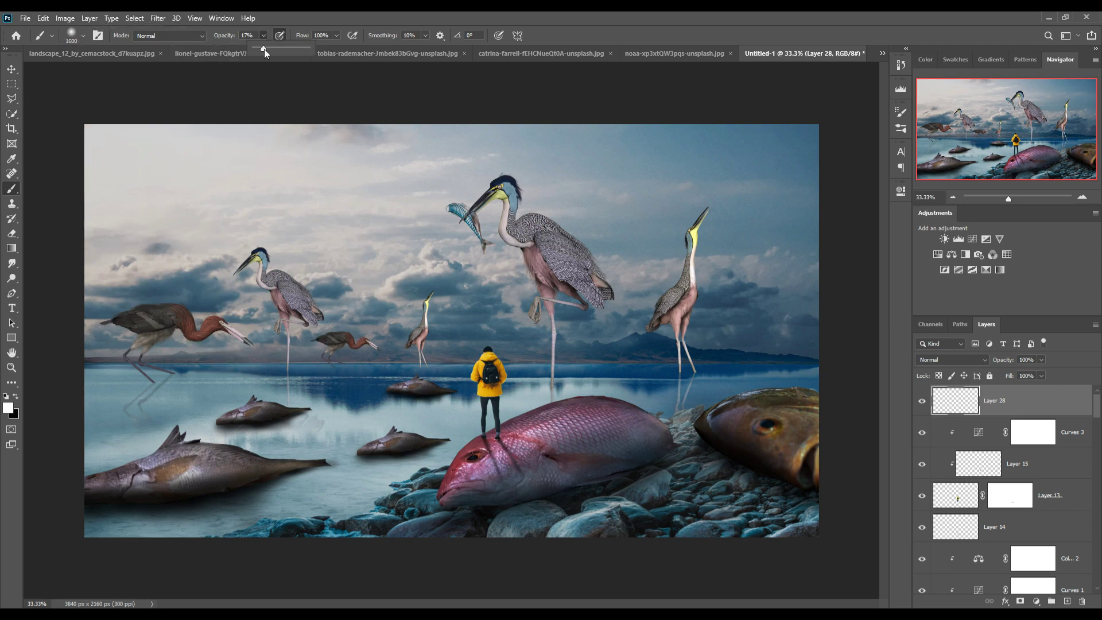
left_click(145, 158)
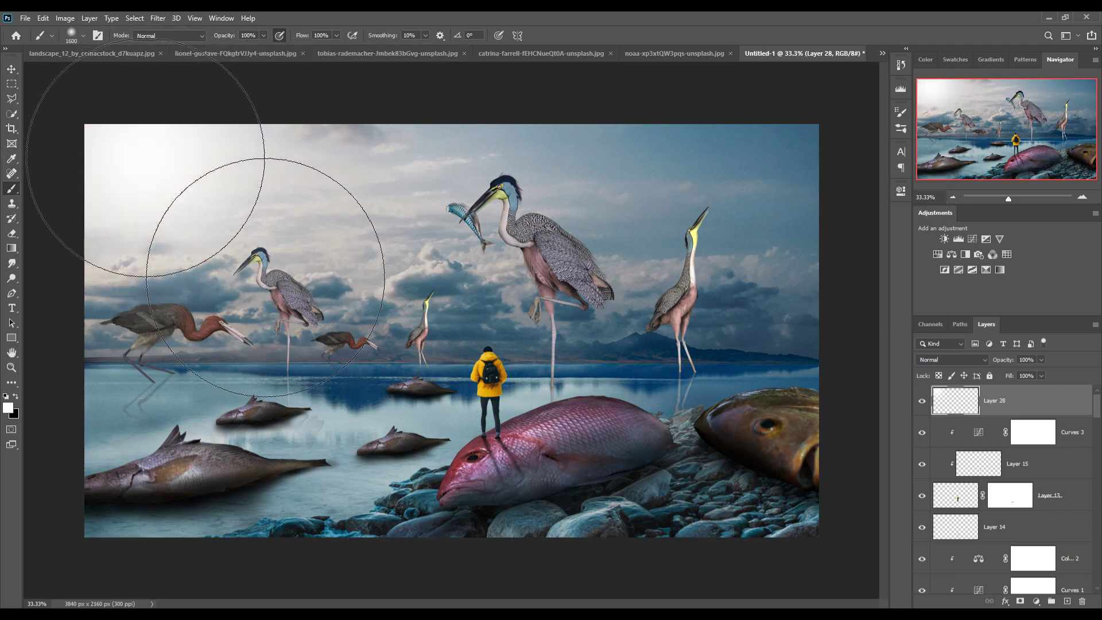
- Move Layer 28 down the stack to sit just above Layer 6
left_click(7, 70)
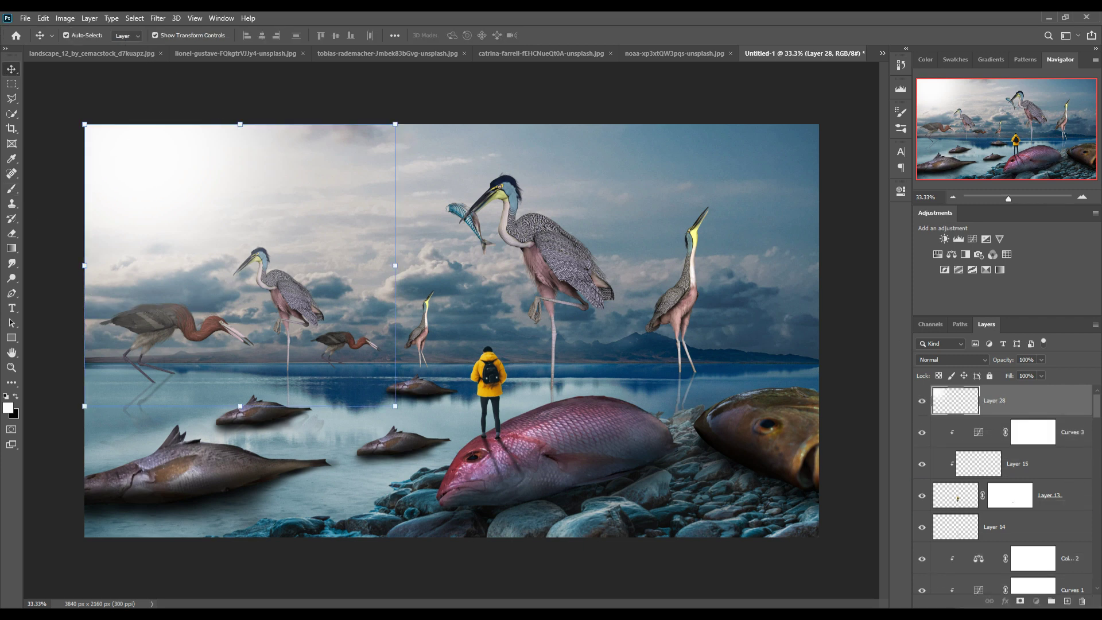
scroll(1074, 437, "down", 3)
scroll(1074, 436, "down", 3)
scroll(1004, 488, "down", 2)
scroll(1004, 488, "down", 2)
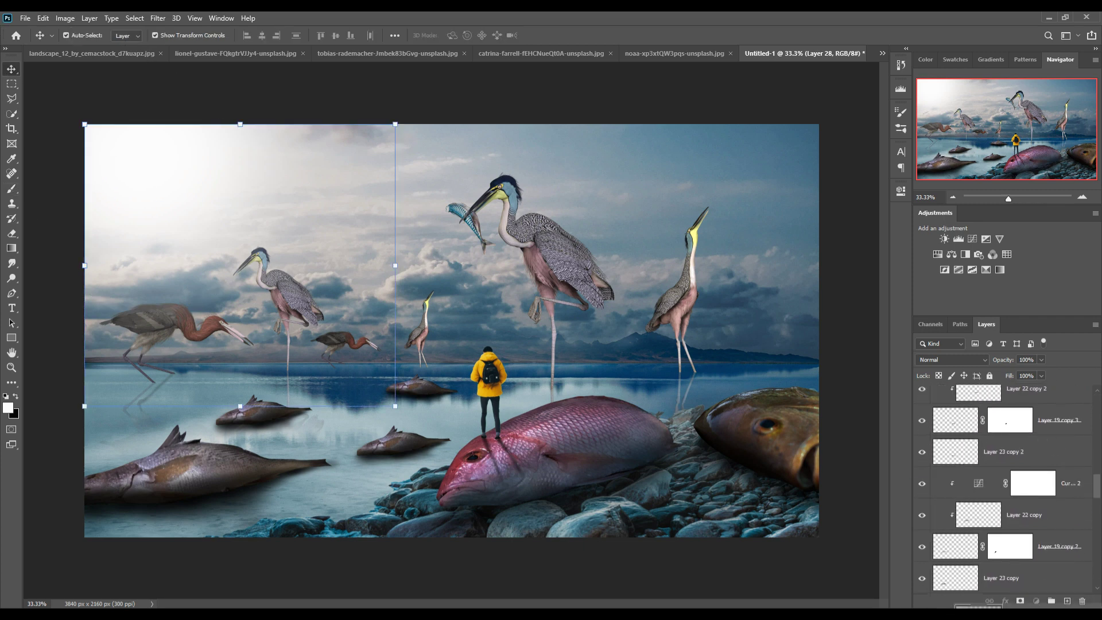
scroll(1004, 488, "down", 2)
scroll(1005, 488, "down", 2)
scroll(1004, 488, "down", 2)
scroll(1004, 488, "down", 2)
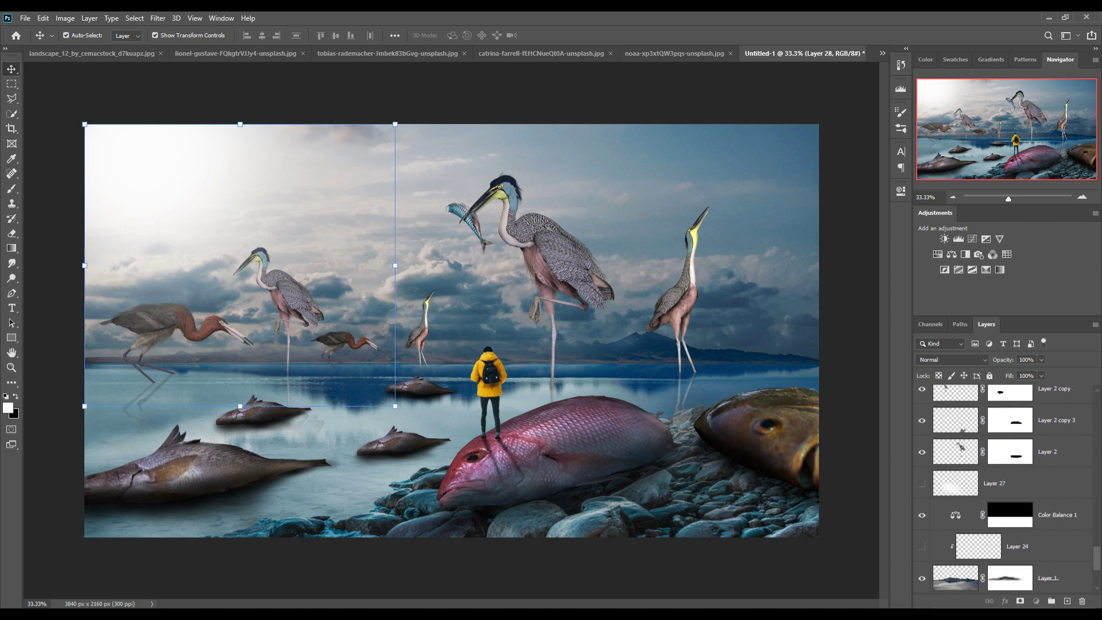
scroll(1004, 488, "down", 2)
left_click_drag(1062, 512, 1066, 530)
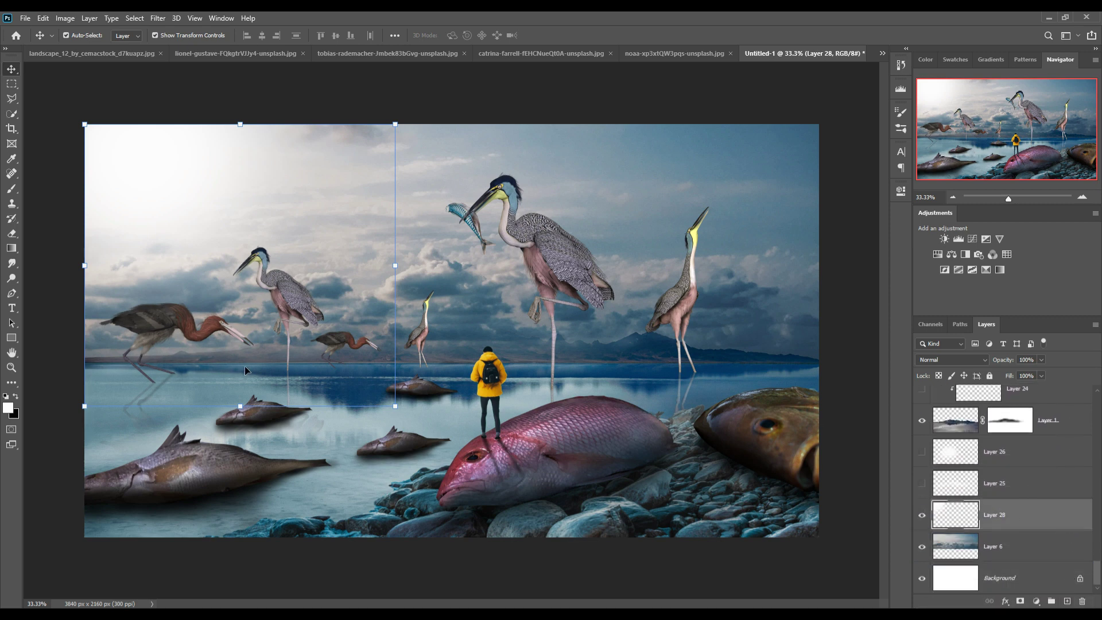
left_click(166, 325)
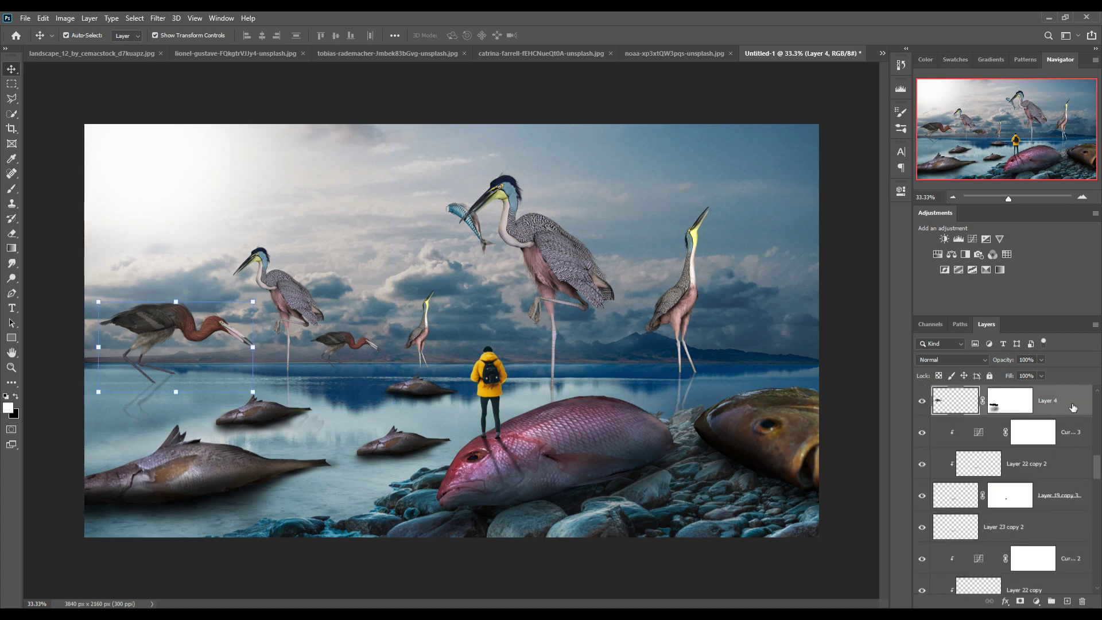
- Clip a Levels layer to Layer 4, brighten via the white slider, and invert its mask
left_click_drag(1073, 407, 1082, 440)
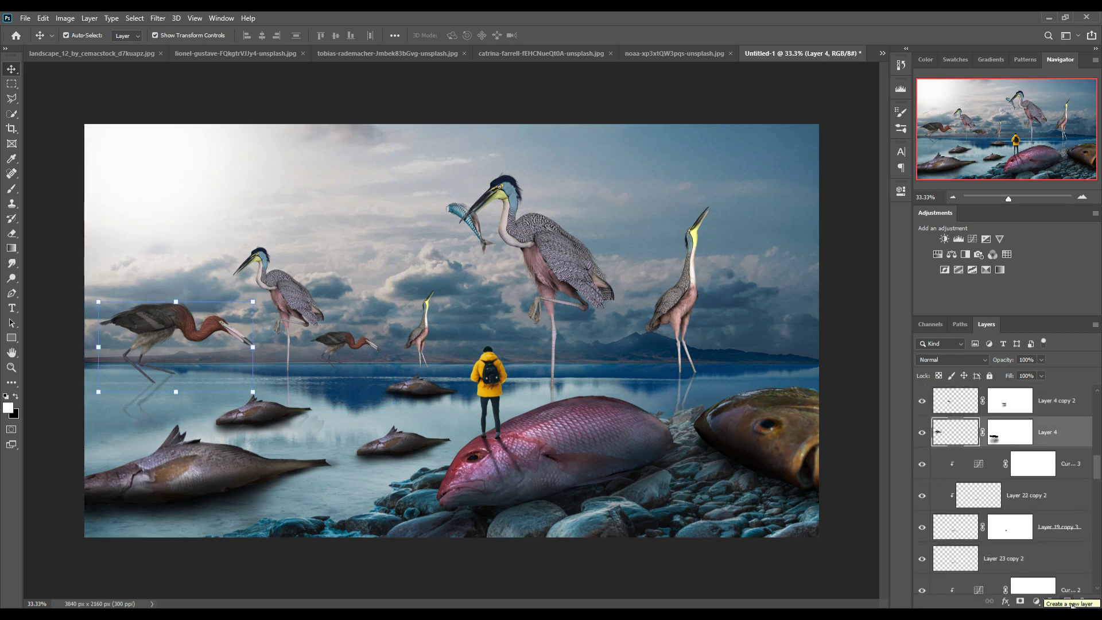
left_click(1037, 601)
left_click(1042, 447)
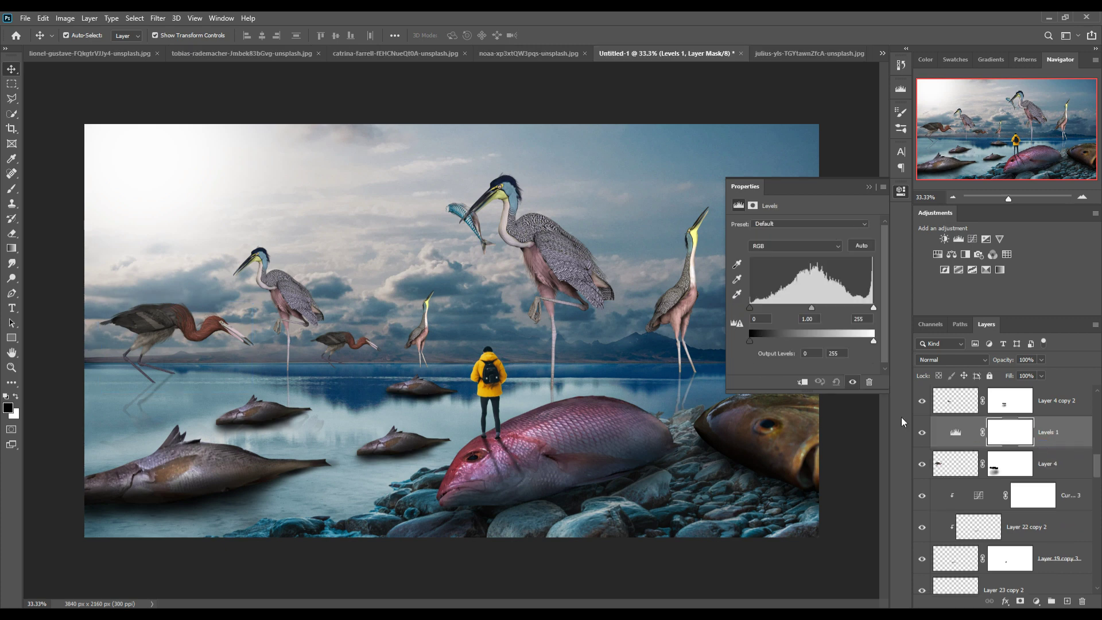
left_click(802, 383)
left_click_drag(873, 308, 776, 310)
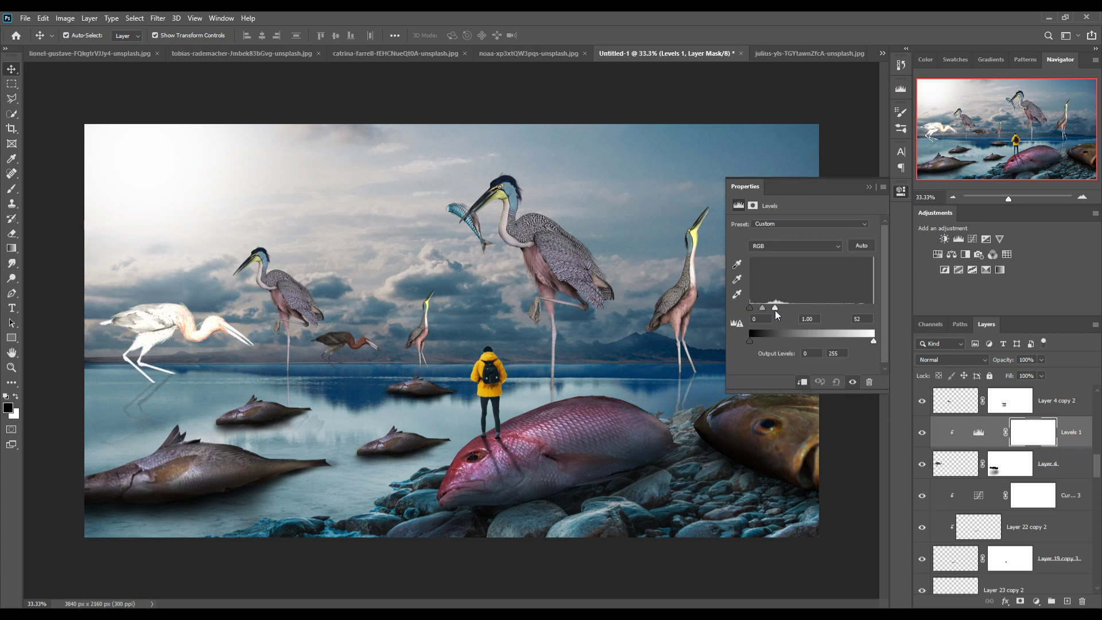
left_click(872, 230)
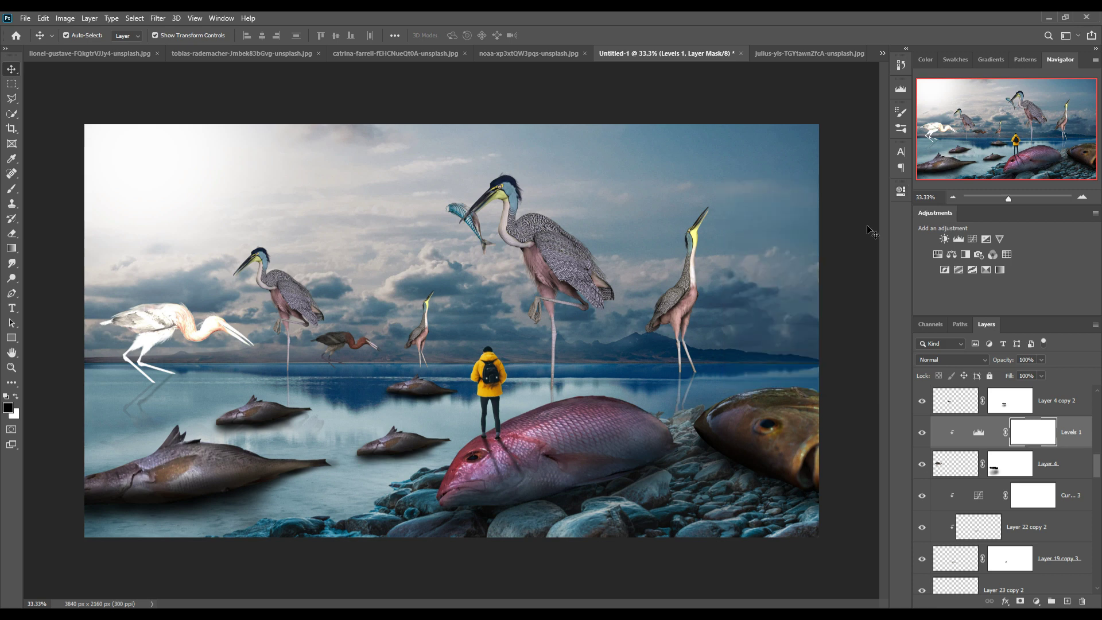
key("ctrl+i")
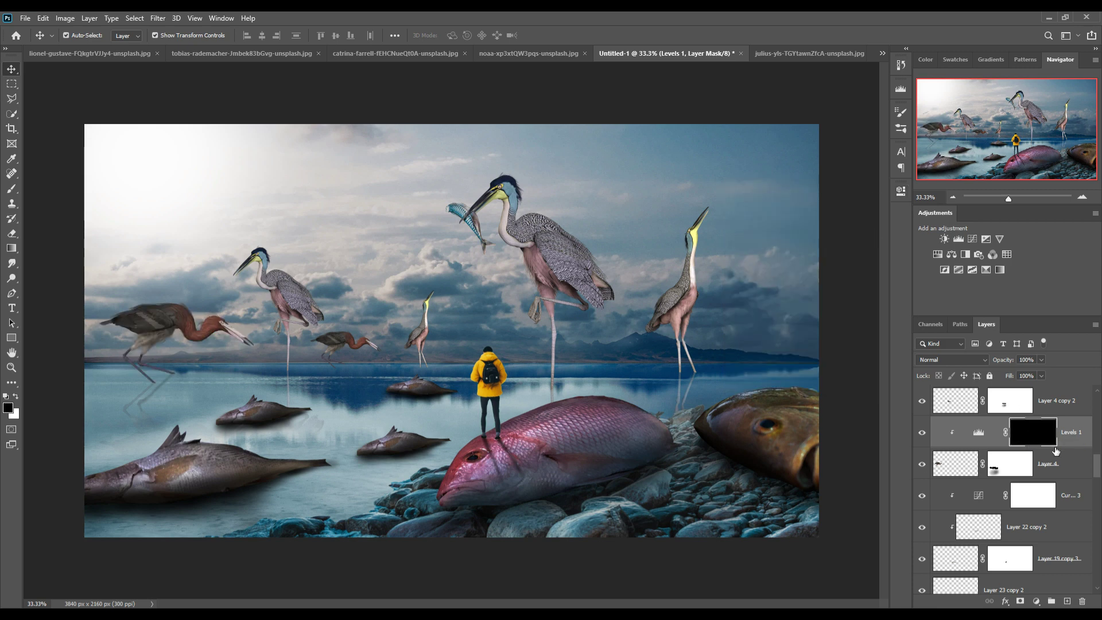
key("ctrl+plus")
key("ctrl+plus")
key("ctrl+plus")
key("ctrl+plus")
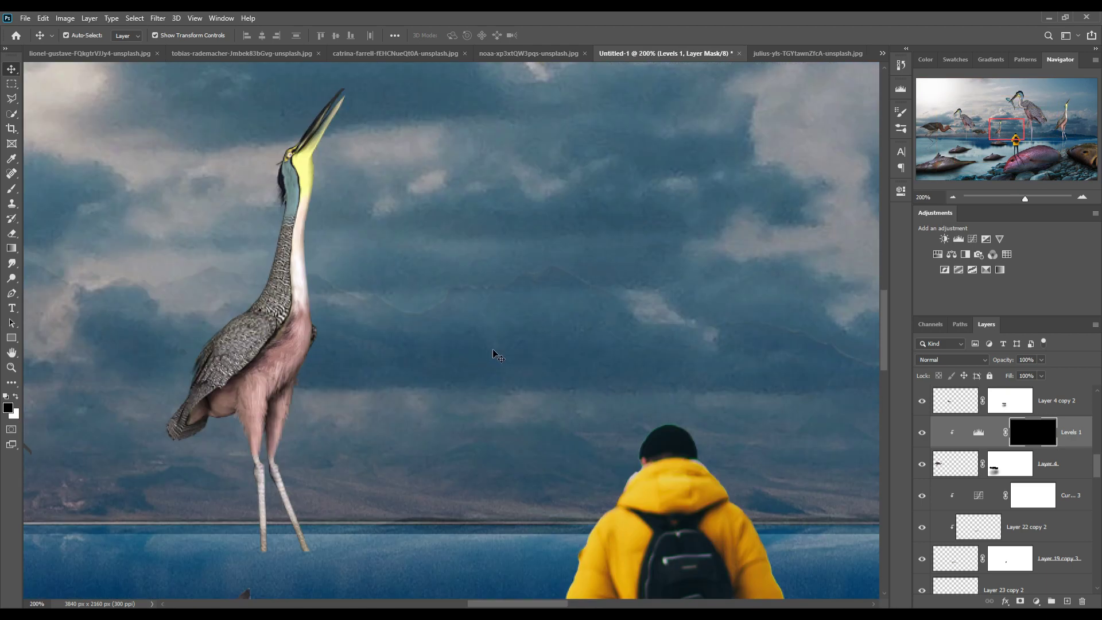
- With a small white brush, reveal the brightening along the heron's crown, neck and back edges
scroll(455, 362, "left", 5)
scroll(499, 364, "left", 5)
scroll(406, 364, "left", 5)
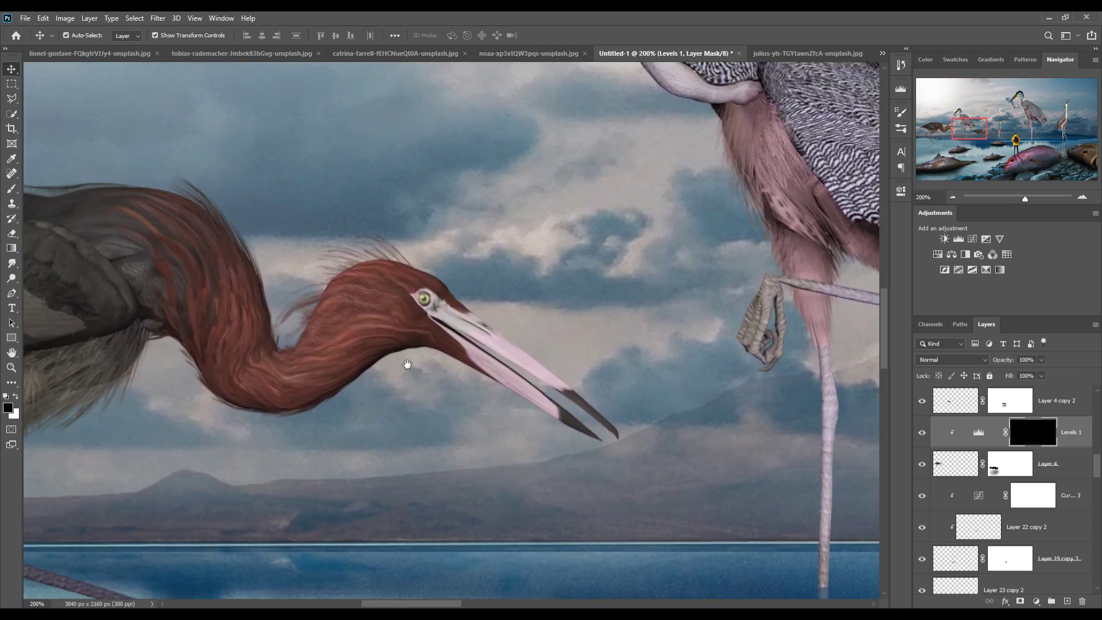
scroll(547, 349, "left", 3)
key("b")
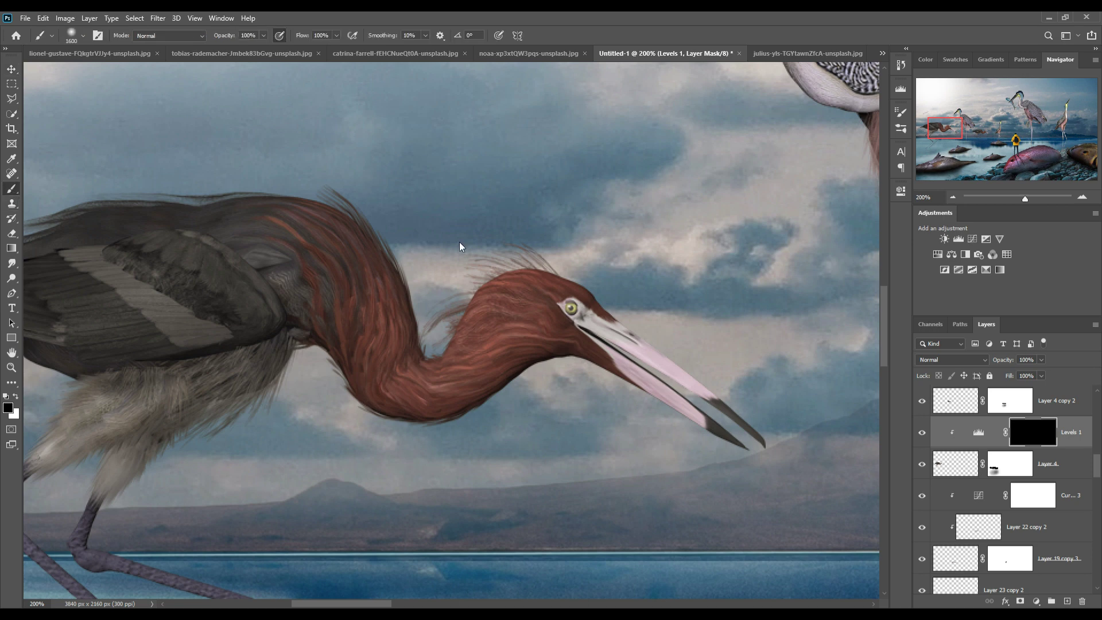
key("bracketleft")
key("bracketleft")
key("bracketleft")
key("bracketleft")
key("bracketleft")
key("bracketleft")
key("bracketleft")
key("bracketleft")
key("bracketleft")
left_click(15, 397)
mouse_move(573, 283)
left_mouse_down()
mouse_move(504, 268)
mouse_move(458, 339)
left_mouse_up()
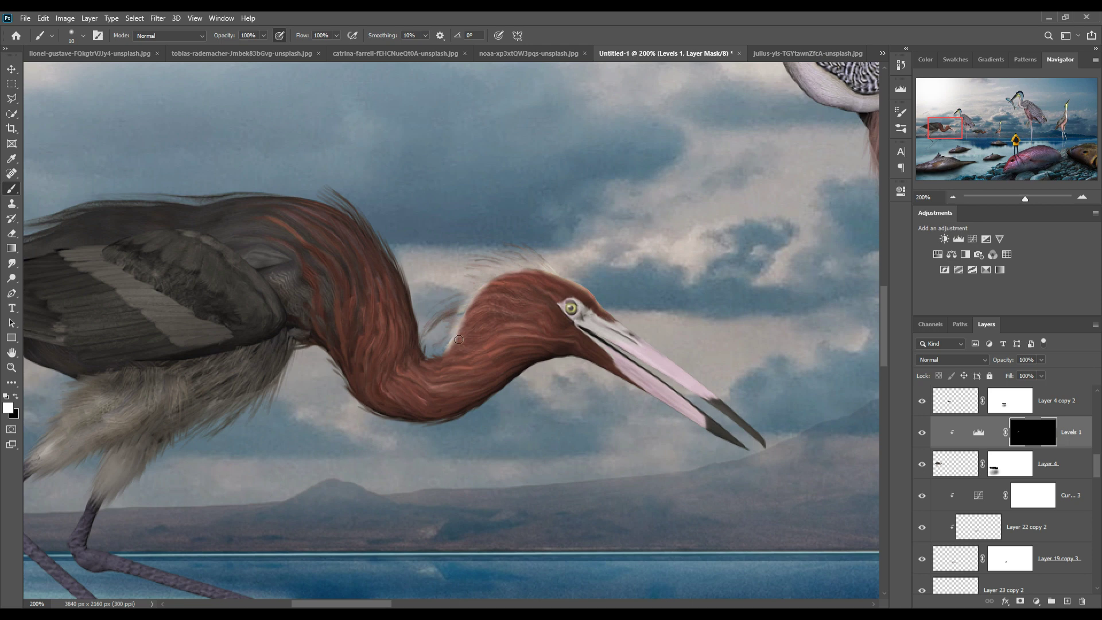
left_click_drag(445, 357, 435, 357)
mouse_move(407, 322)
left_mouse_down()
mouse_move(425, 249)
mouse_move(385, 241)
mouse_move(328, 188)
left_mouse_up()
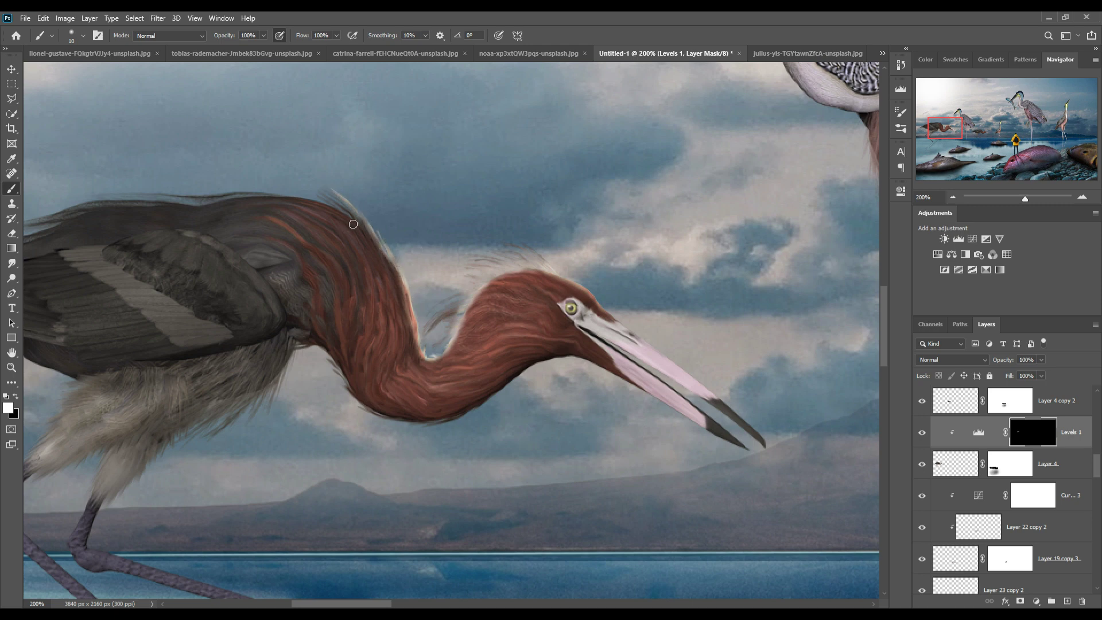
mouse_move(353, 224)
left_mouse_down()
mouse_move(236, 200)
mouse_move(155, 204)
left_mouse_up()
left_click_drag(330, 209, 104, 206)
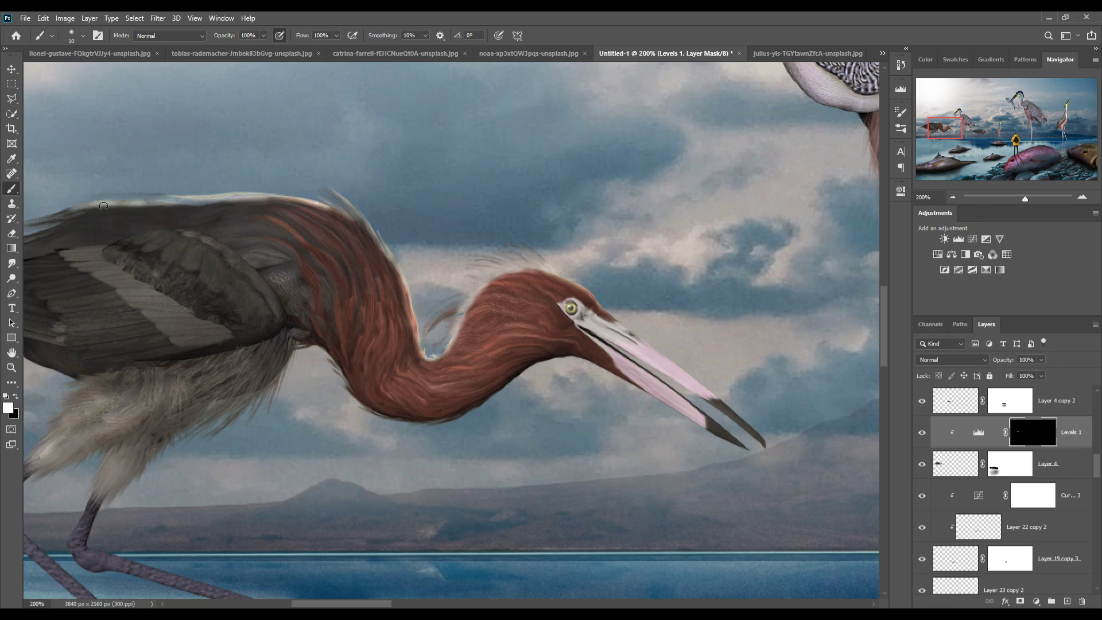
mouse_move(187, 206)
left_mouse_down()
mouse_move(106, 205)
mouse_move(114, 217)
mouse_move(226, 206)
mouse_move(63, 275)
mouse_move(26, 310)
left_mouse_up()
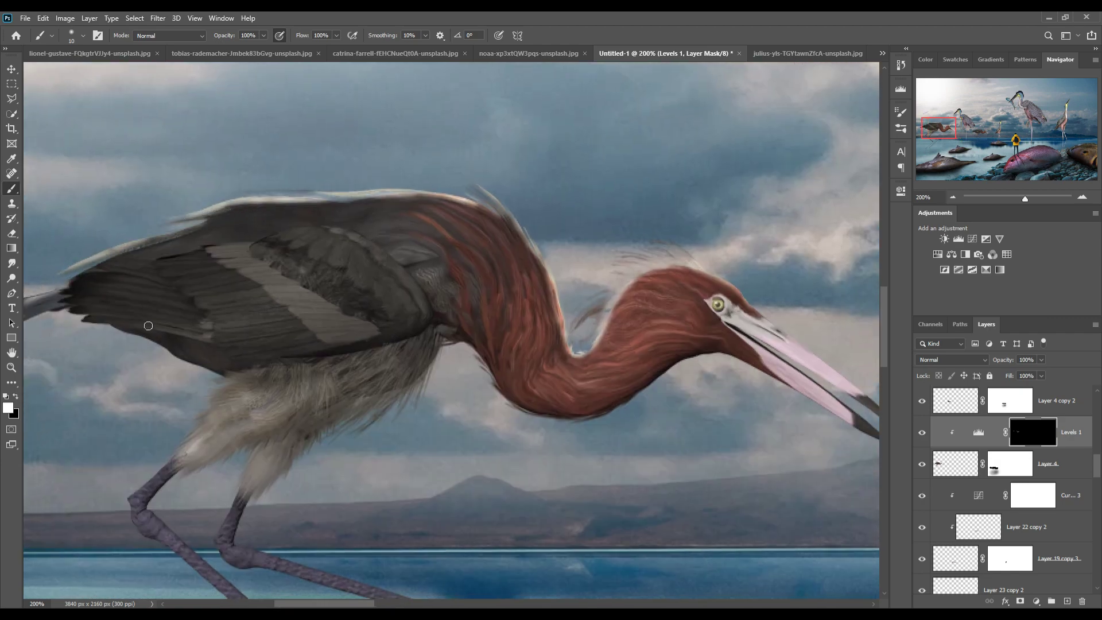
- Brighten the heron's upper wing edge, belly feathers, leg and feathers under the wing
left_click_drag(148, 325, 284, 292)
left_click_drag(204, 260, 122, 279)
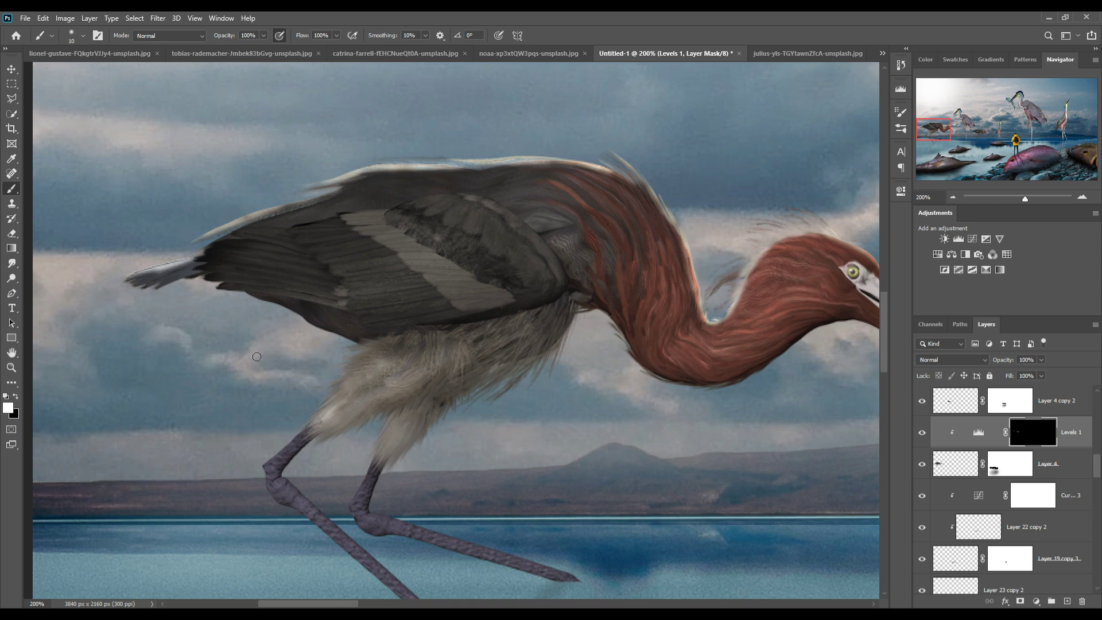
mouse_move(349, 373)
left_mouse_down()
mouse_move(263, 477)
mouse_move(336, 540)
left_mouse_up()
mouse_move(391, 422)
left_mouse_down()
mouse_move(357, 507)
mouse_move(391, 540)
left_mouse_up()
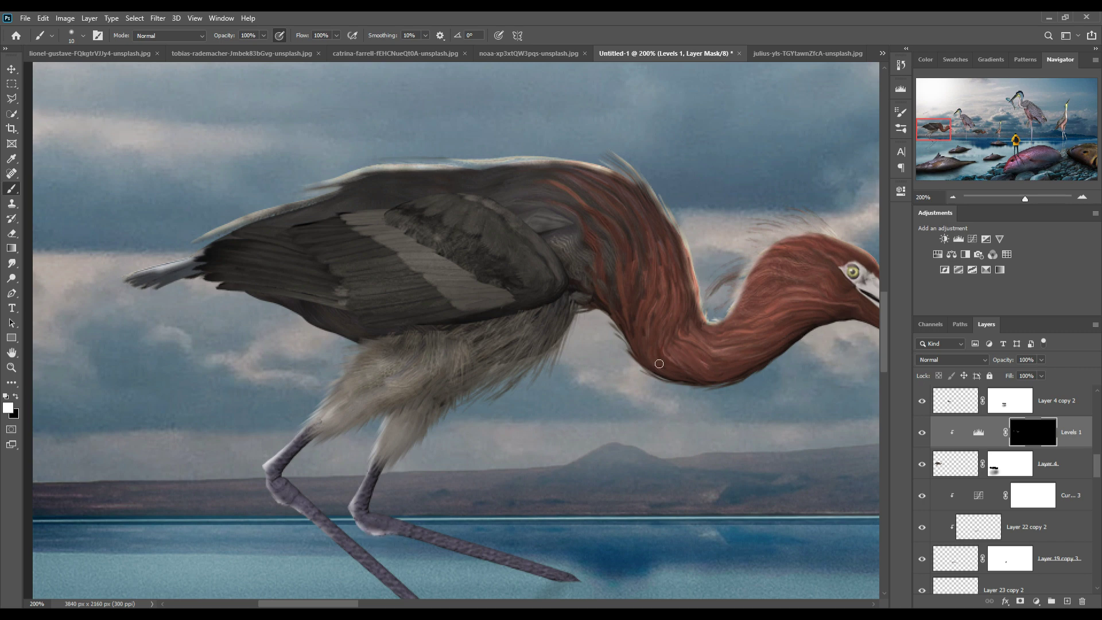
left_click_drag(605, 315, 649, 379)
mouse_move(587, 319)
left_mouse_down()
mouse_move(542, 353)
mouse_move(518, 395)
left_mouse_up()
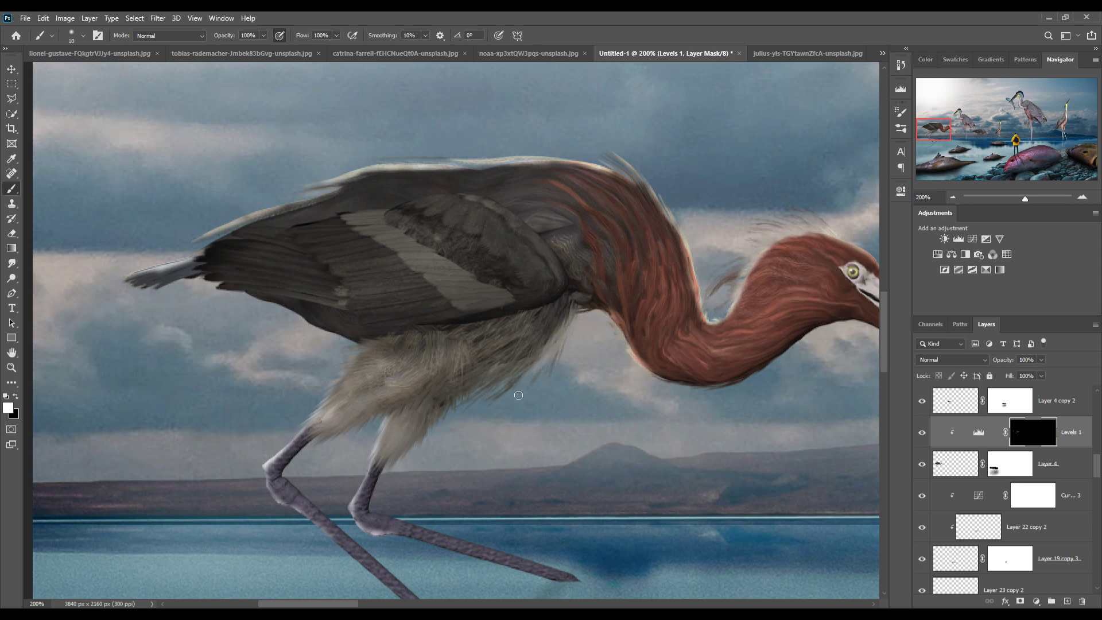
- With a larger brush, brighten the heron's upper neck, wing top and head near the eye
left_click(263, 35)
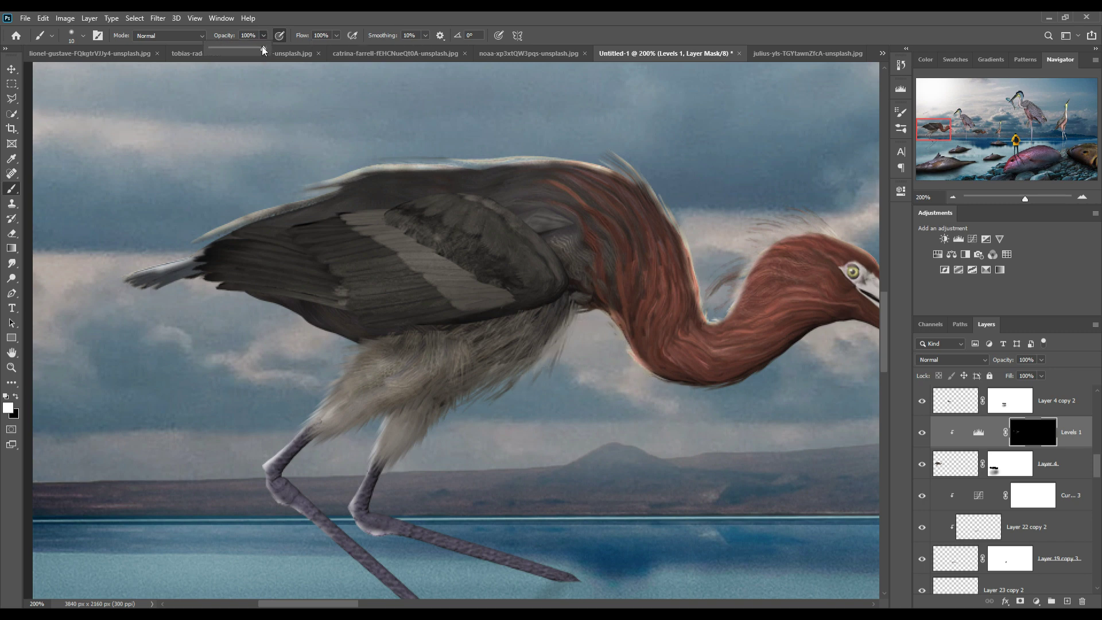
key("bracketright")
key("bracketright")
key("bracketright")
mouse_move(668, 261)
left_mouse_down()
mouse_move(652, 221)
mouse_move(615, 190)
mouse_move(660, 213)
mouse_move(706, 316)
left_mouse_up()
mouse_move(688, 213)
left_mouse_down()
mouse_move(590, 192)
mouse_move(390, 196)
mouse_move(222, 246)
left_mouse_up()
mouse_move(849, 276)
left_mouse_down()
mouse_move(804, 241)
mouse_move(861, 312)
left_mouse_up()
left_click(1053, 466)
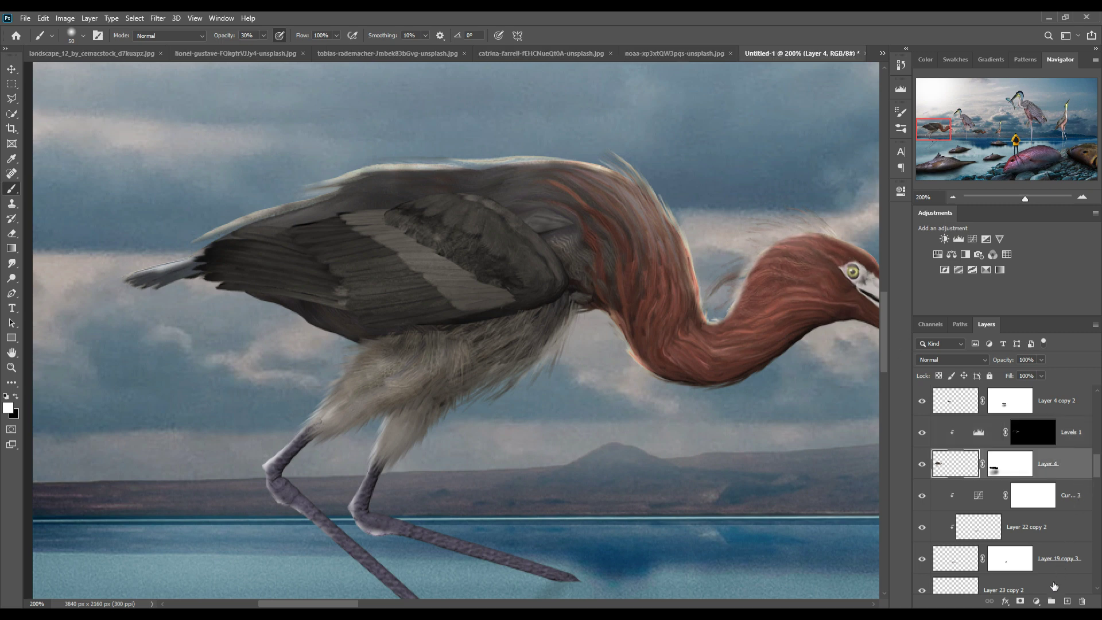
- Add a Curves adjustment above Layer 4 and reshape it for the red heron
left_click(1038, 602)
left_click(1033, 456)
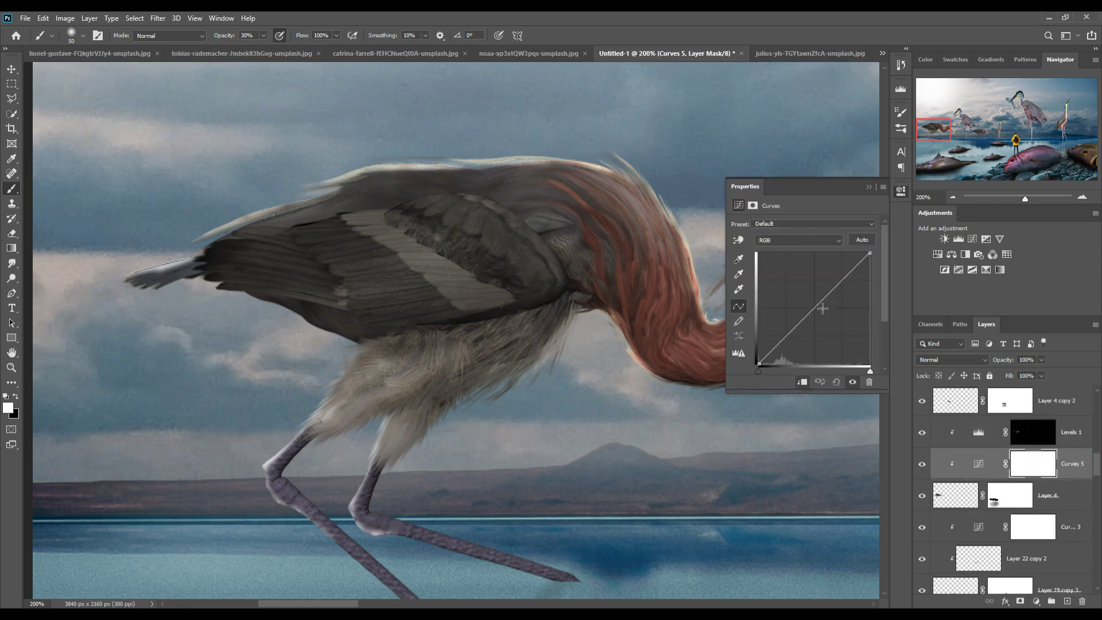
left_click_drag(827, 322, 824, 313)
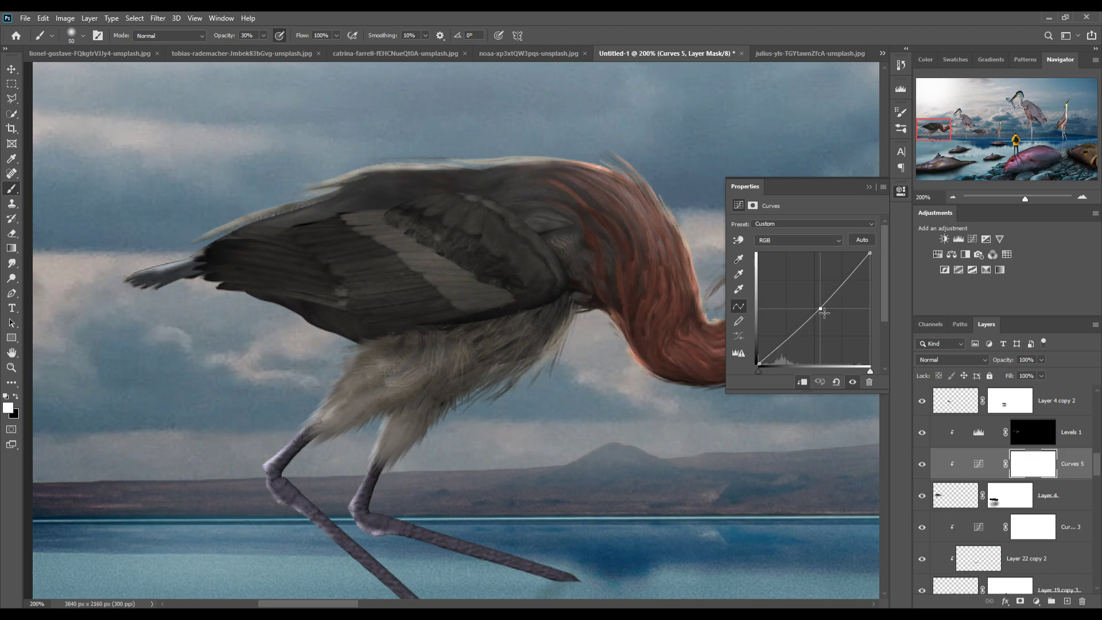
left_click(869, 187)
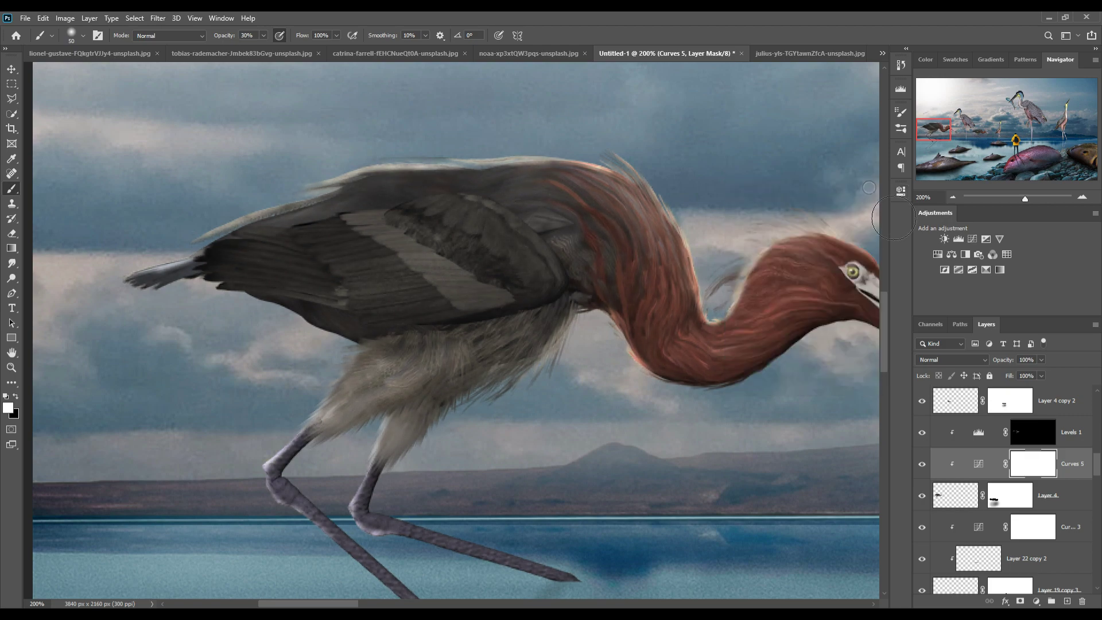
- Add Curves 6 clipped to Layer 2 copy, pulling the curve down to darken the grey heron
key("ctrl+minus")
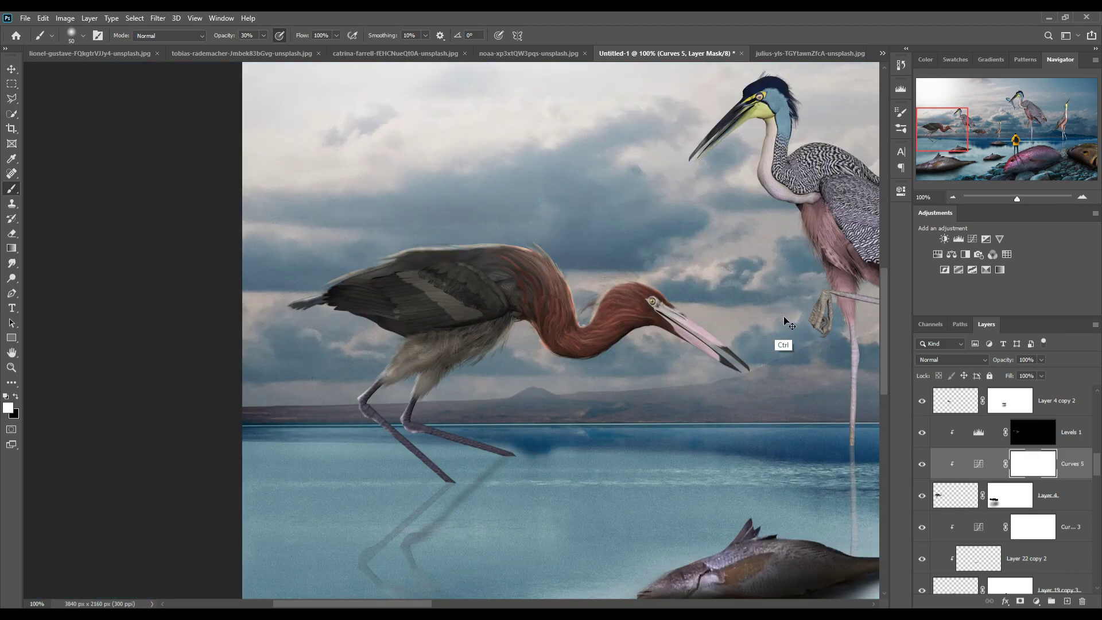
key("ctrl+minus")
key("ctrl+minus")
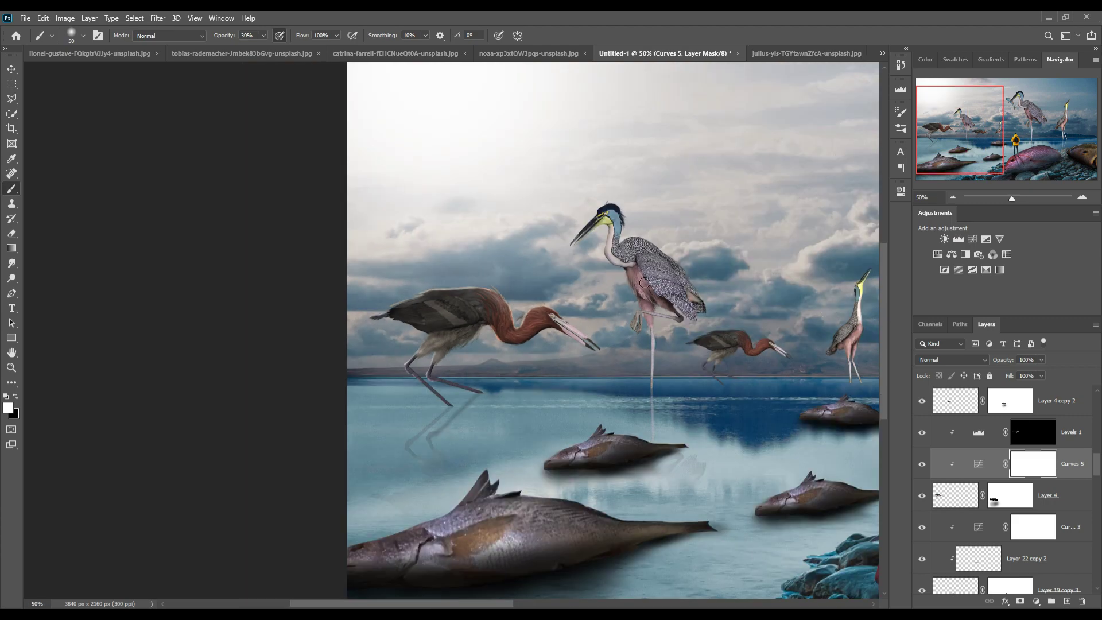
left_click(11, 69)
left_click(602, 263)
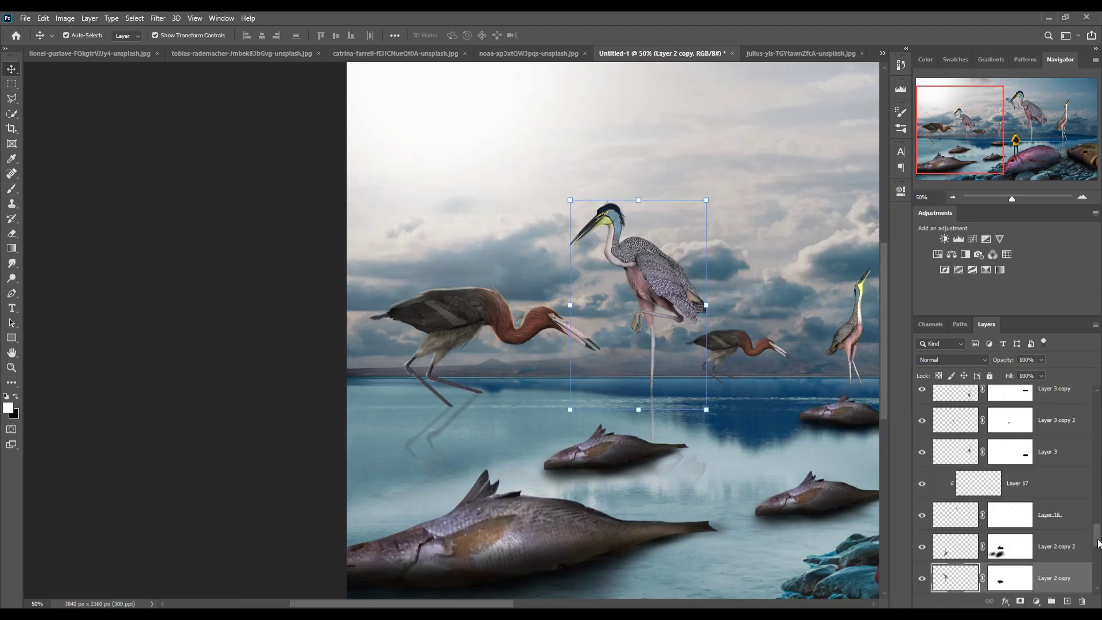
left_click(1036, 604)
left_click(1033, 459)
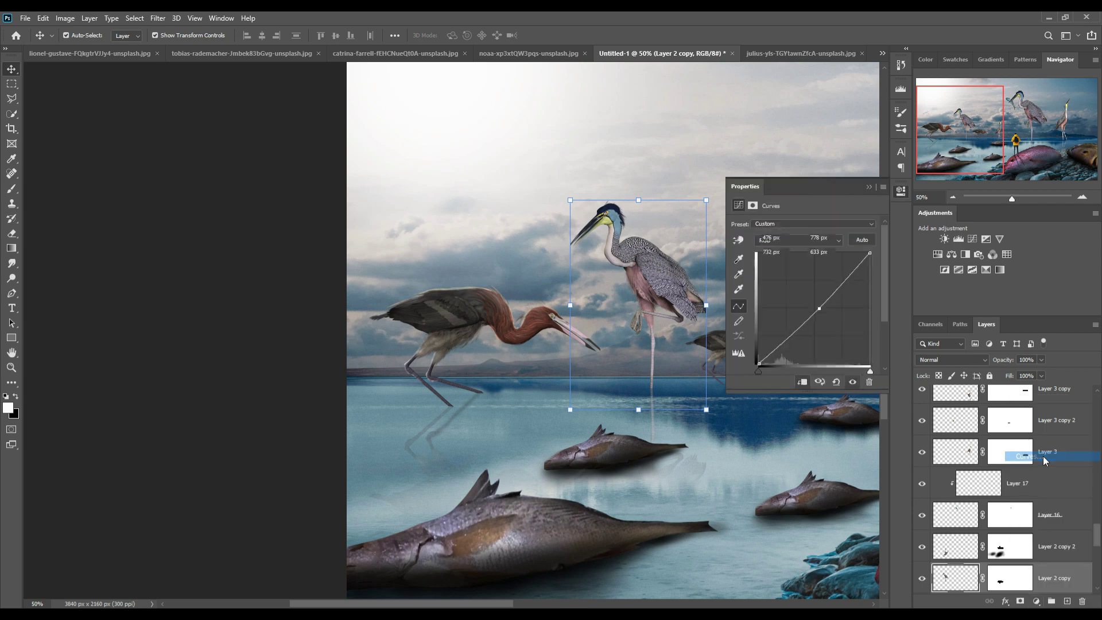
left_click_drag(820, 312, 832, 317)
left_click(803, 382)
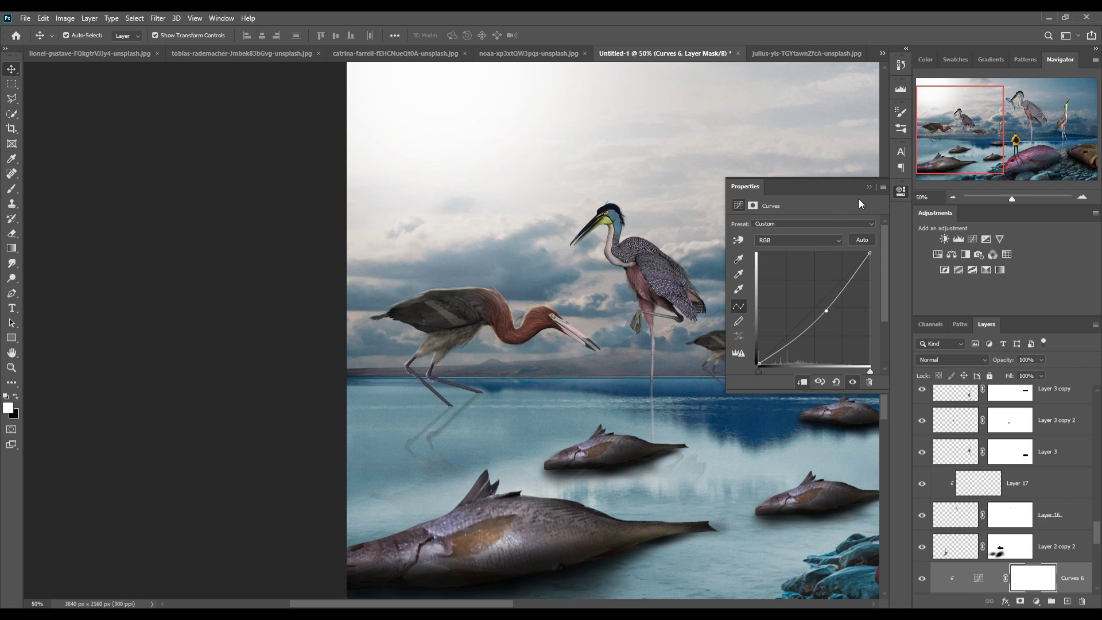
- Add Levels 2 to the central heron with white point 118 and its mask inverted to black
left_click(869, 186)
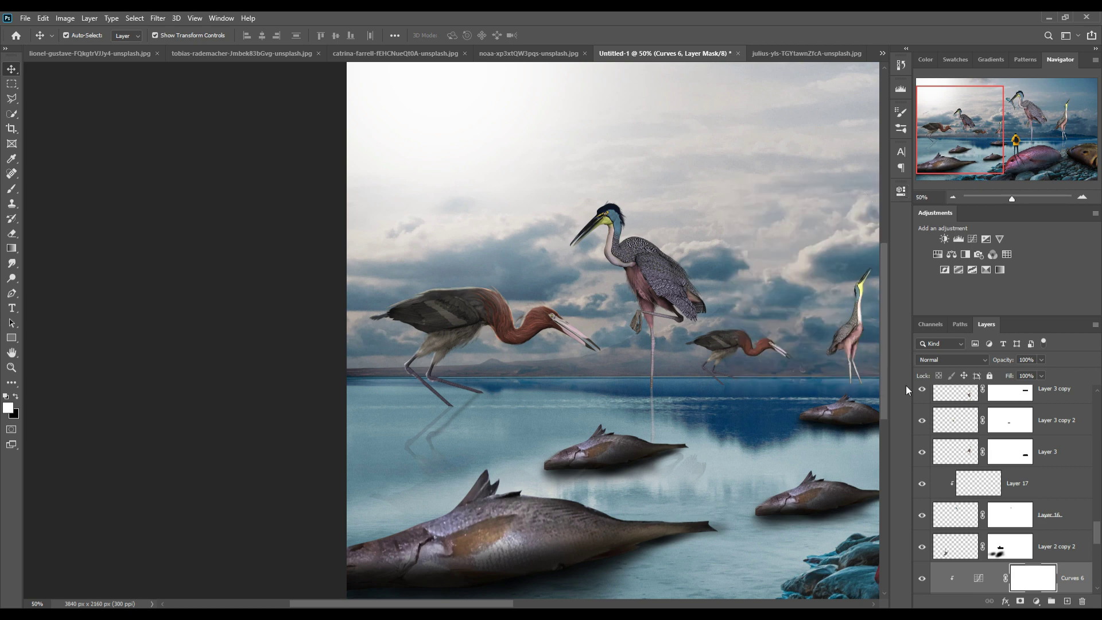
left_click(1036, 601)
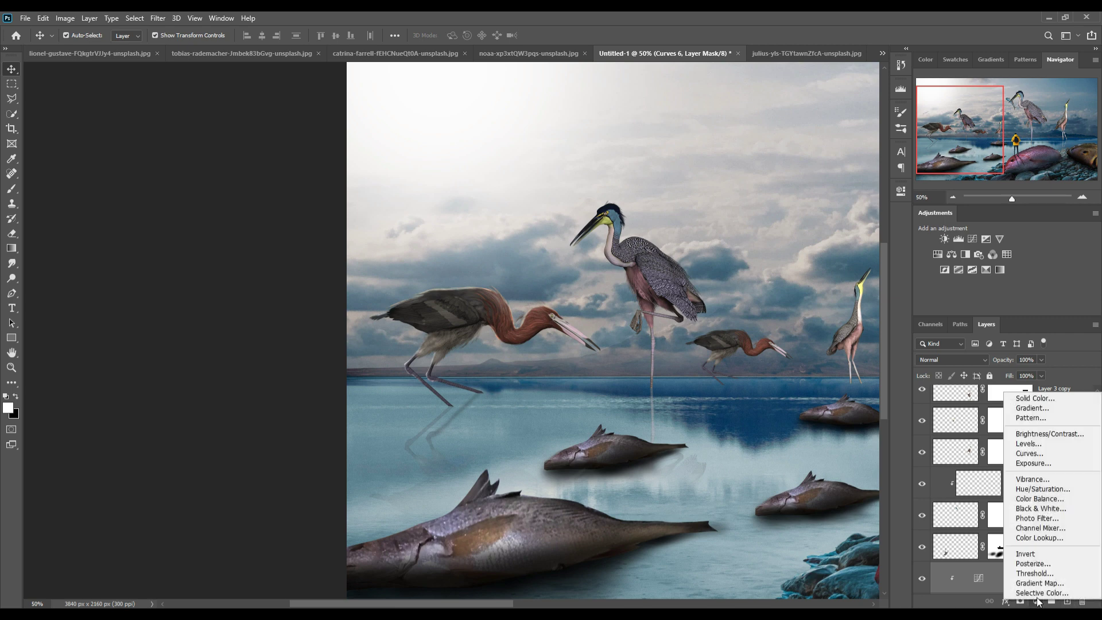
left_click(1030, 443)
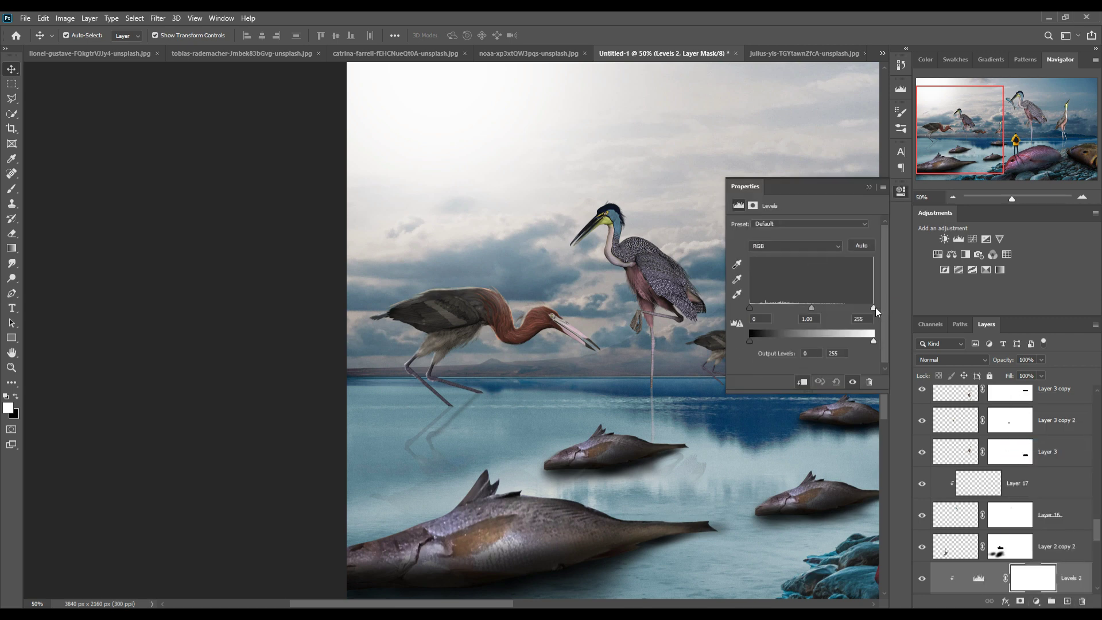
left_click_drag(873, 308, 805, 309)
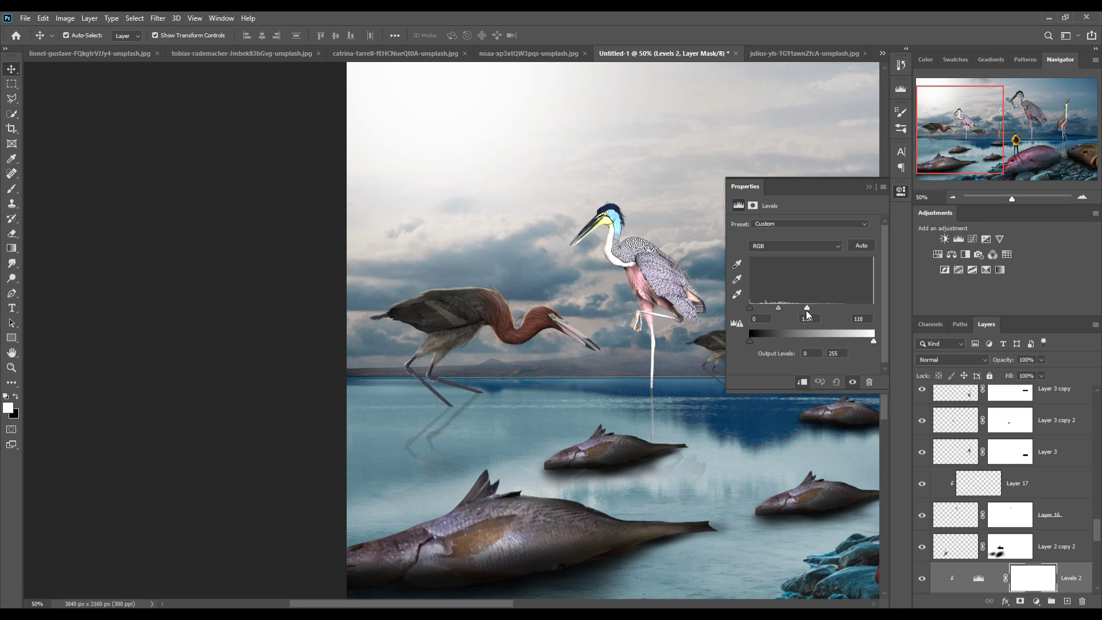
left_click(1042, 576)
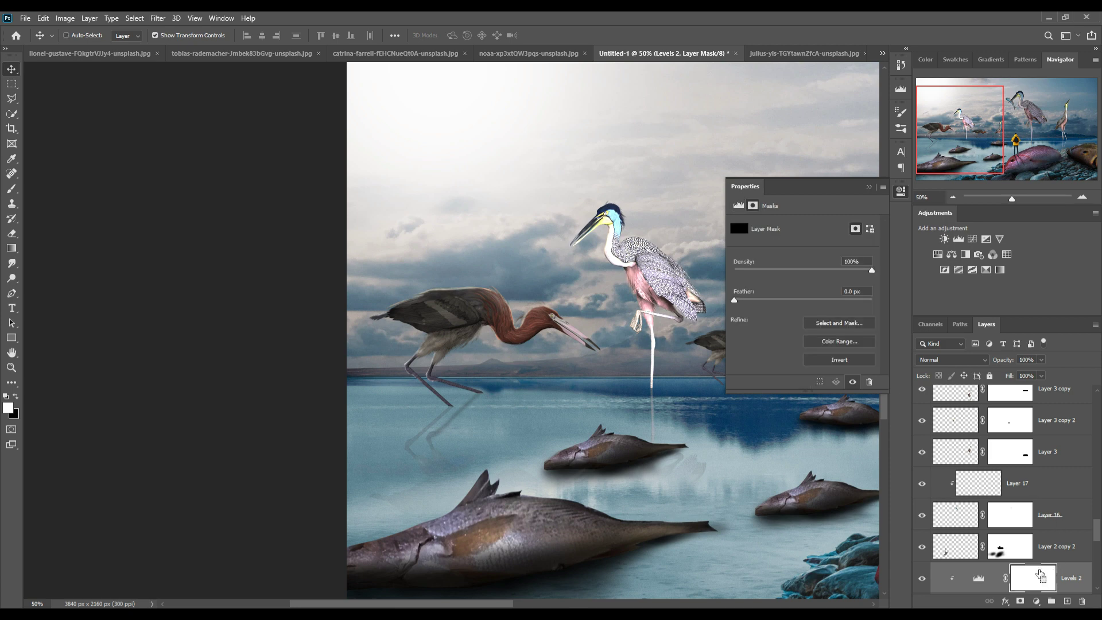
key("ctrl+i")
left_click(869, 187)
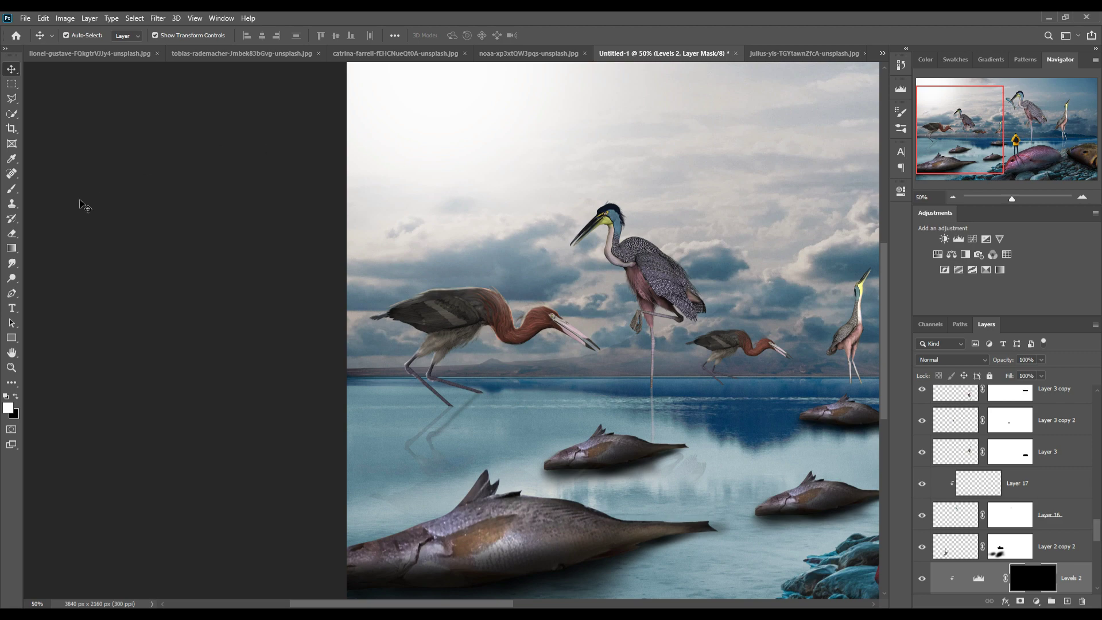
left_click(12, 189)
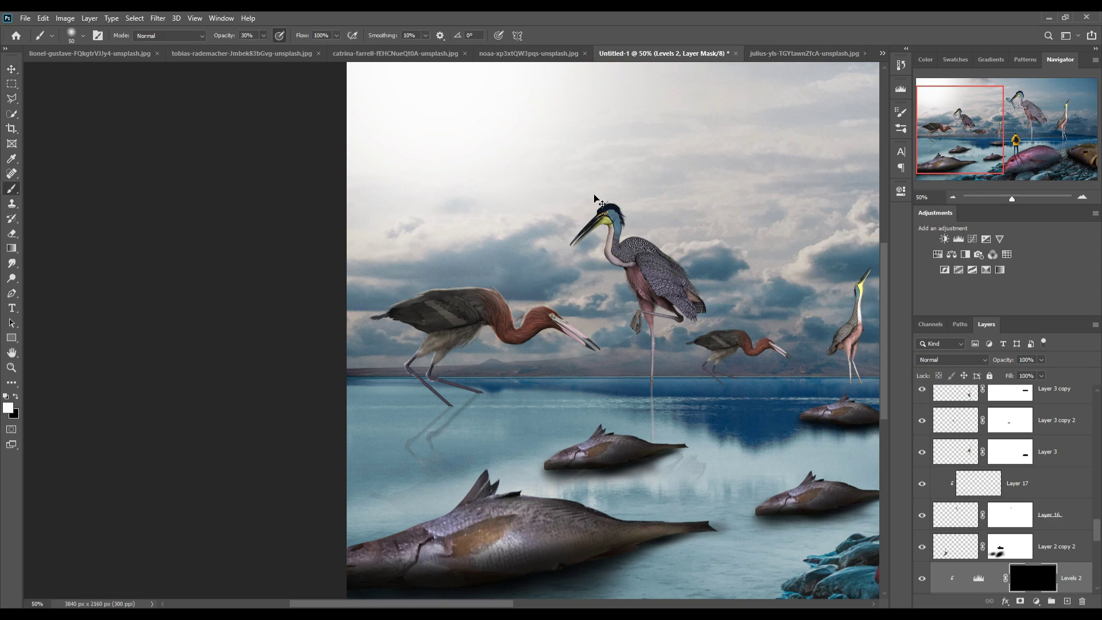
- Paint white into the Levels 2 mask over the heron's neck and back with brush size 10, 100% opacity
key("ctrl+plus")
key("ctrl+plus")
mouse_move(784, 133)
left_mouse_down()
mouse_move(480, 292)
mouse_move(426, 361)
left_mouse_up()
key("bracketleft")
key("bracketleft")
key("bracketleft")
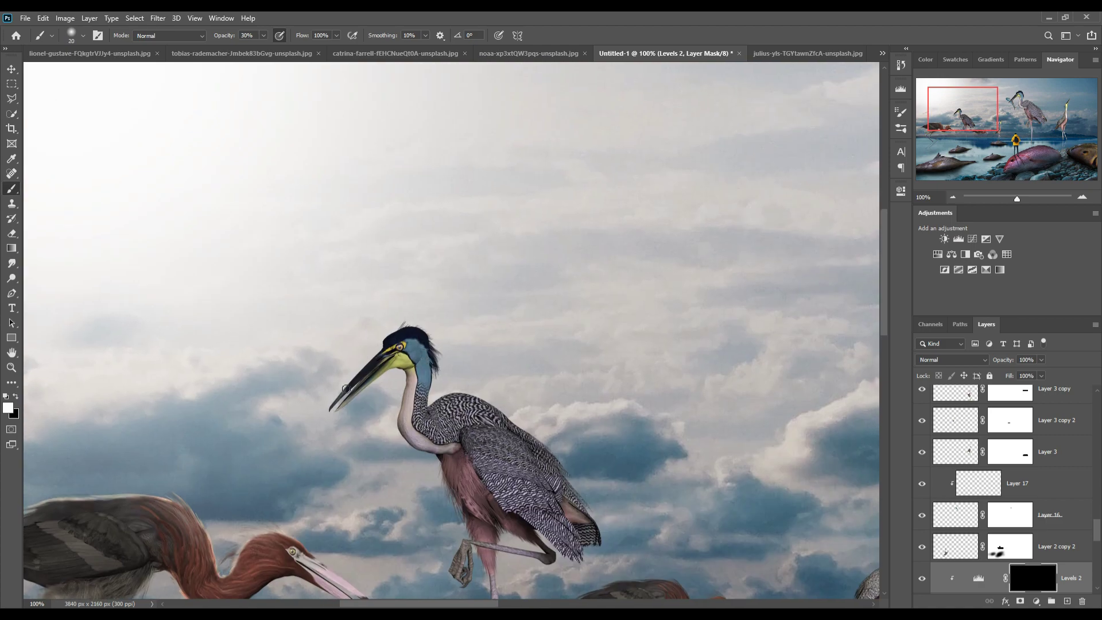
key("bracketleft")
key("0")
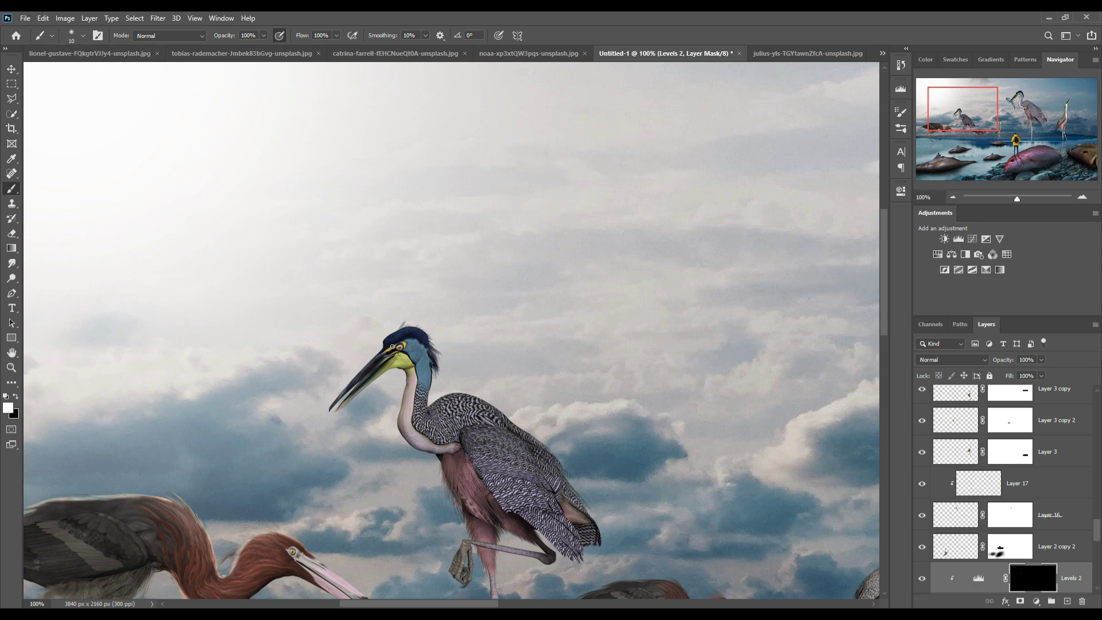
key("ctrl+plus")
key("ctrl+plus")
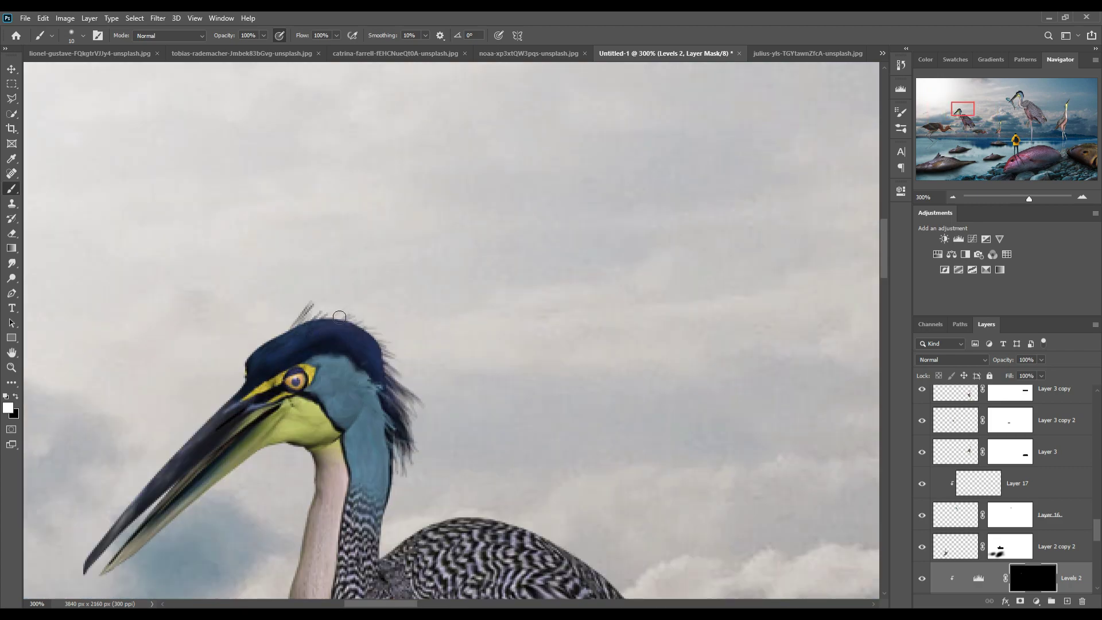
scroll(977, 476, "down", 2)
scroll(978, 475, "up", 1)
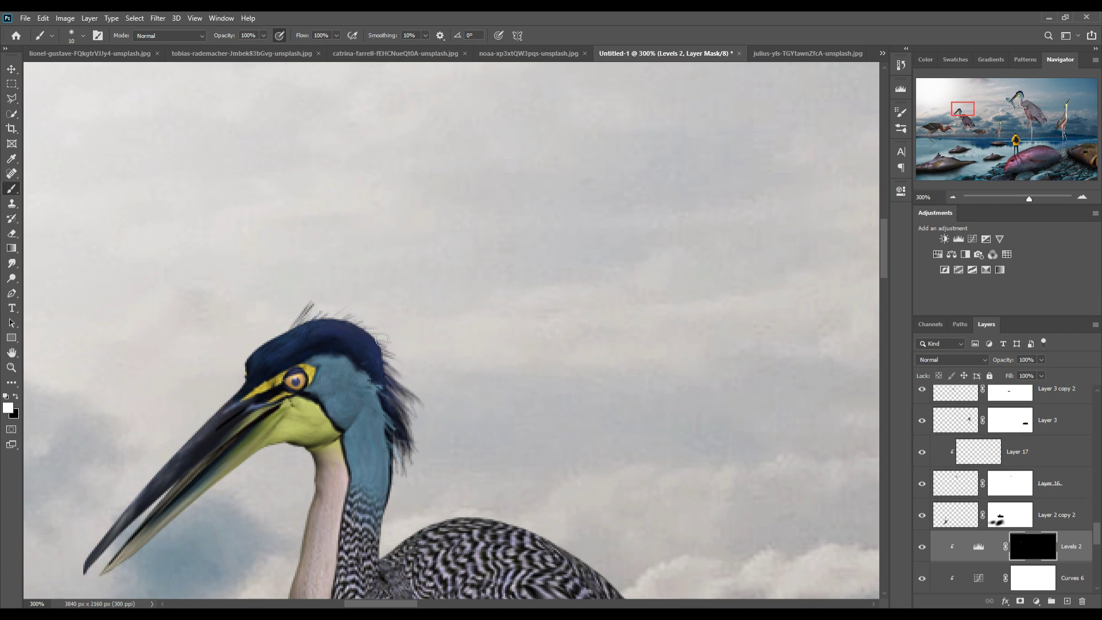
left_click_drag(382, 382, 383, 494)
mouse_move(392, 539)
left_mouse_down()
mouse_move(378, 525)
mouse_move(374, 568)
mouse_move(434, 533)
mouse_move(509, 518)
mouse_move(573, 547)
mouse_move(586, 572)
mouse_move(622, 594)
mouse_move(473, 322)
mouse_move(603, 419)
mouse_move(716, 581)
mouse_move(500, 262)
mouse_move(534, 380)
mouse_move(532, 366)
left_mouse_up()
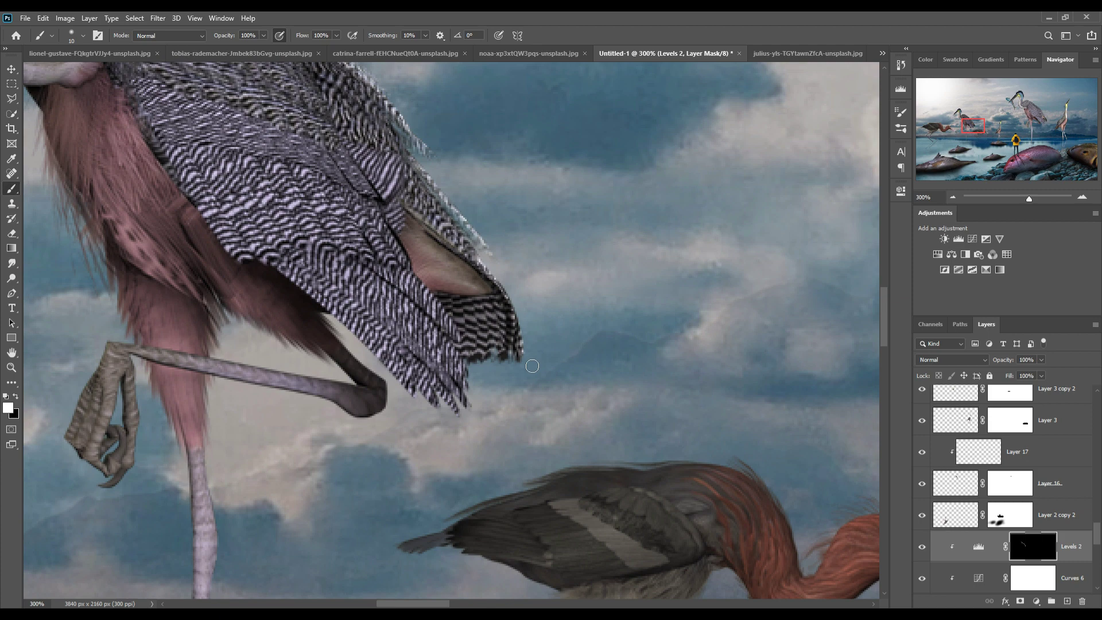
- Add a Curves layer above Layer 6 with its midpoint lowered to darken the scene
key("v")
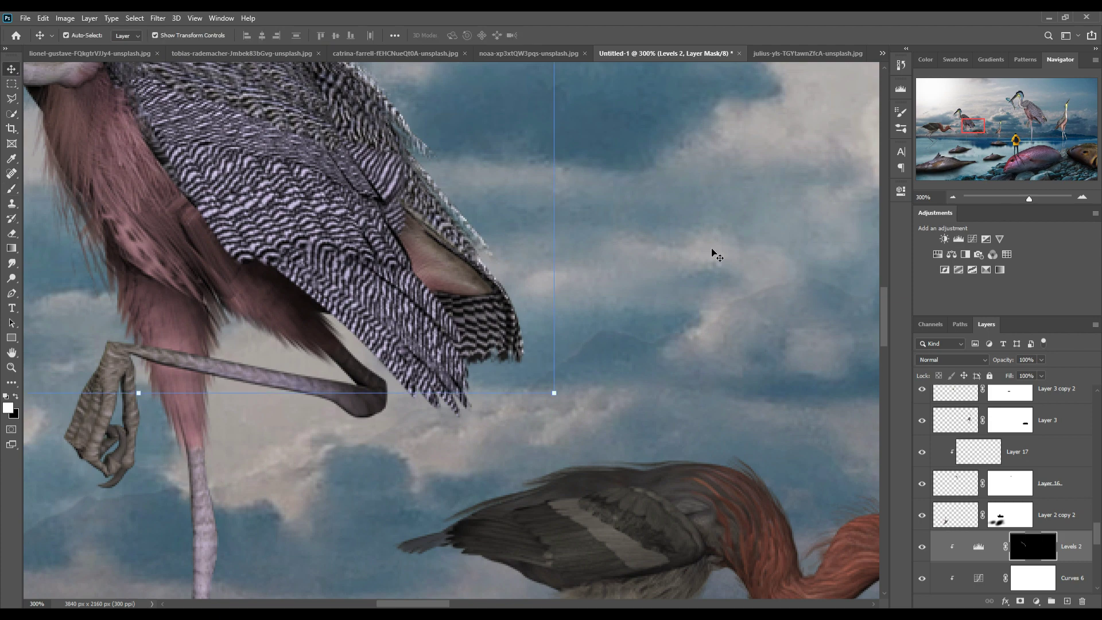
key("ctrl+minus")
key("ctrl+minus")
key("ctrl+minus")
key("ctrl+minus")
key("ctrl+minus")
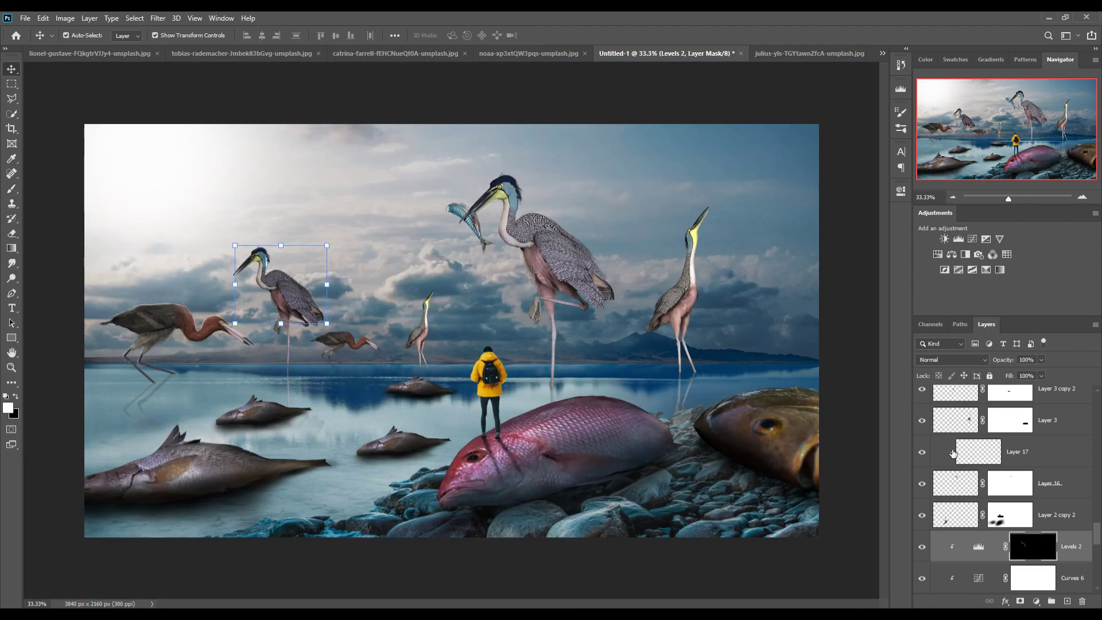
scroll(976, 465, "down", 5)
scroll(1027, 487, "down", 5)
left_click(1023, 549)
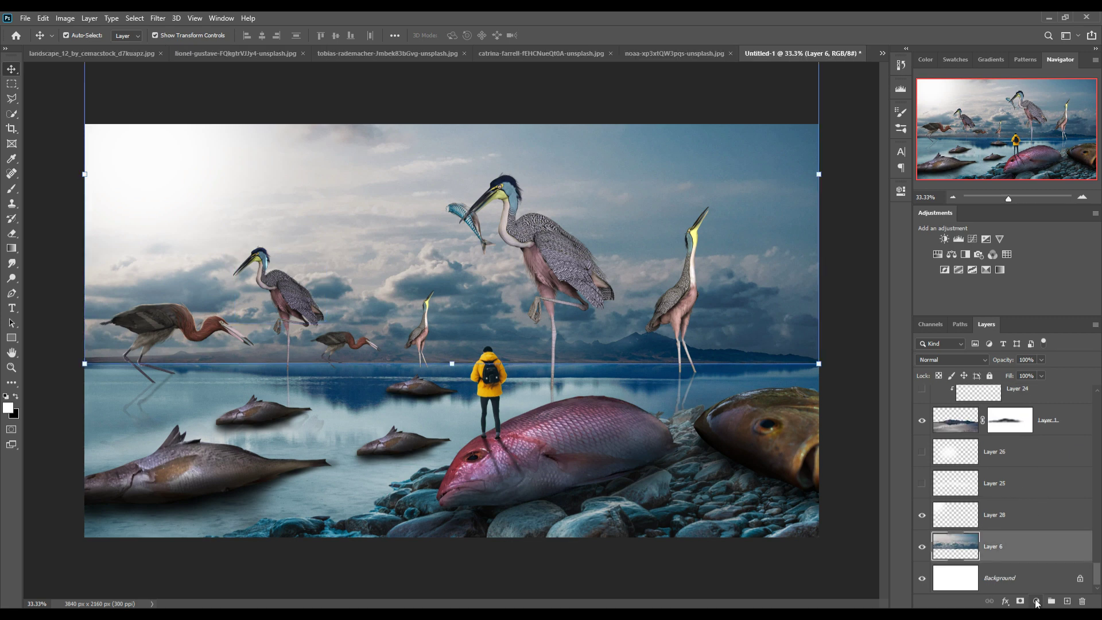
left_click(1036, 601)
left_click(1031, 453)
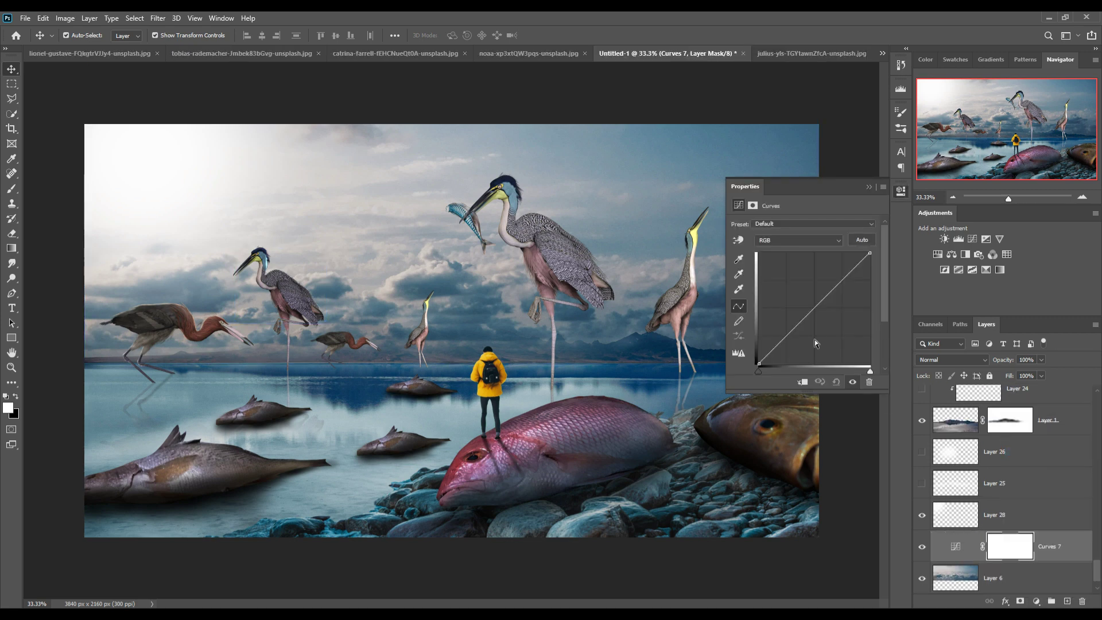
mouse_move(821, 315)
left_mouse_down()
mouse_move(832, 318)
mouse_move(820, 322)
left_mouse_up()
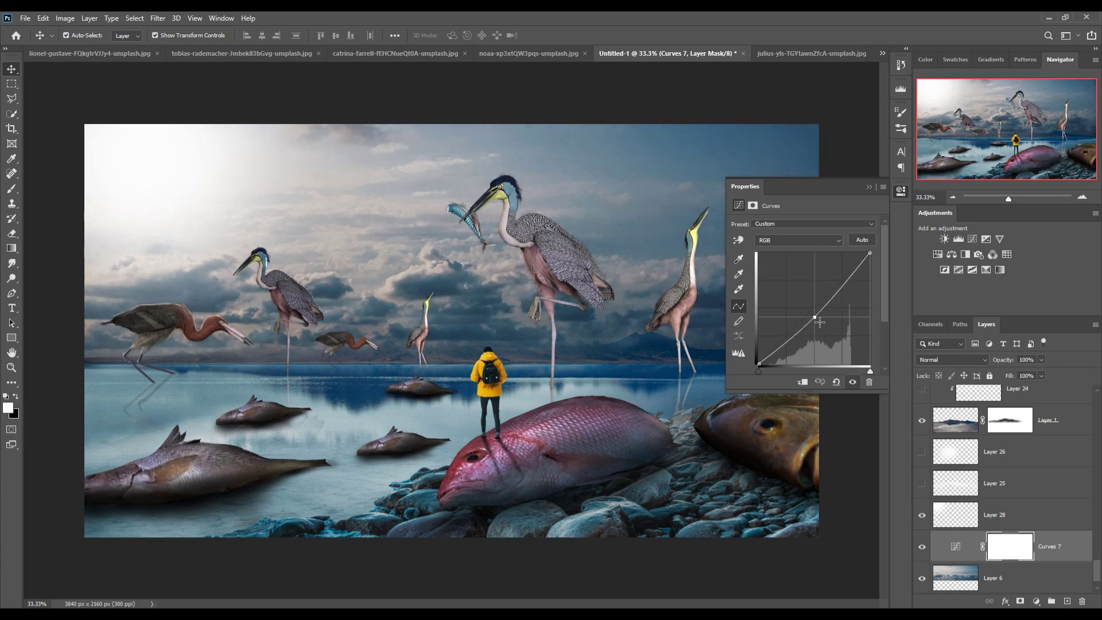
left_click(868, 187)
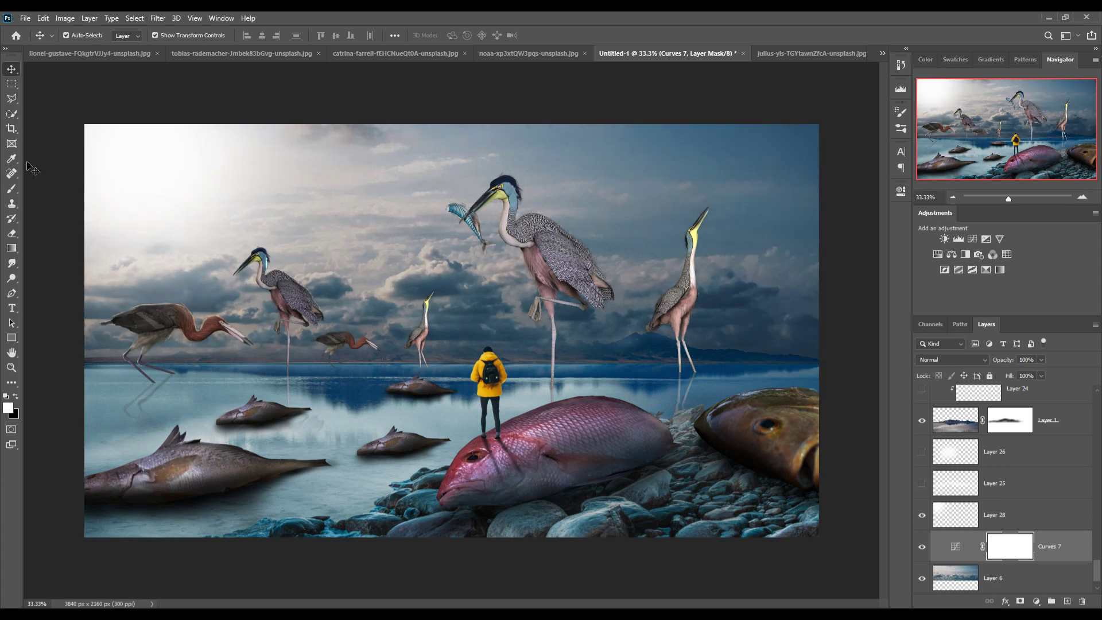
- Select Layer 9, the large pink fish, and then the Curves 3 adjustment layer
left_click(1096, 485)
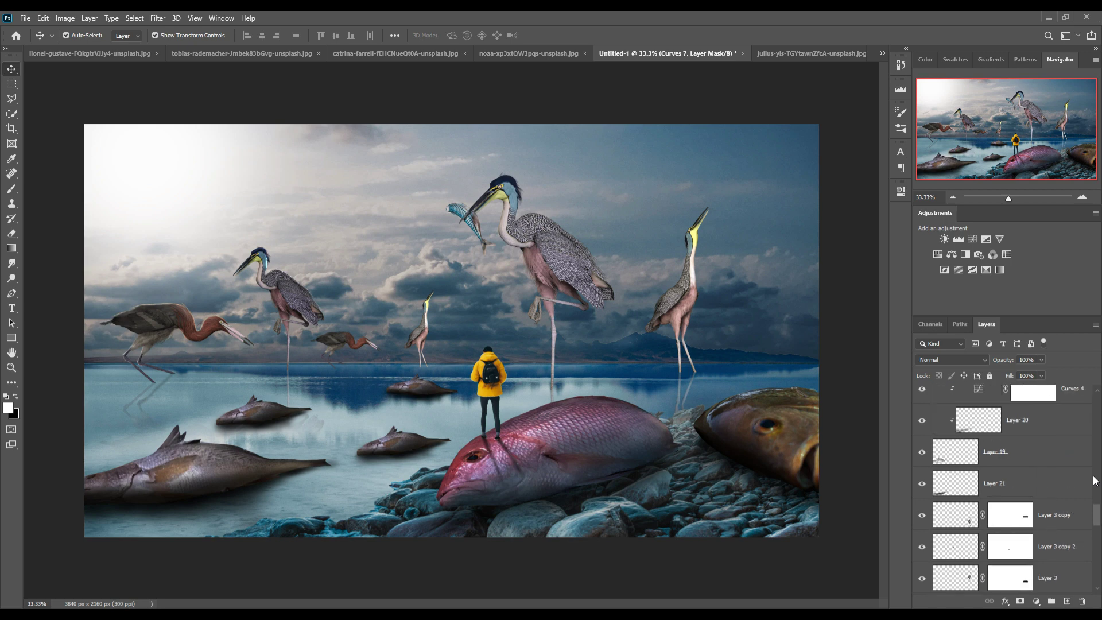
scroll(1097, 479, "up", 3)
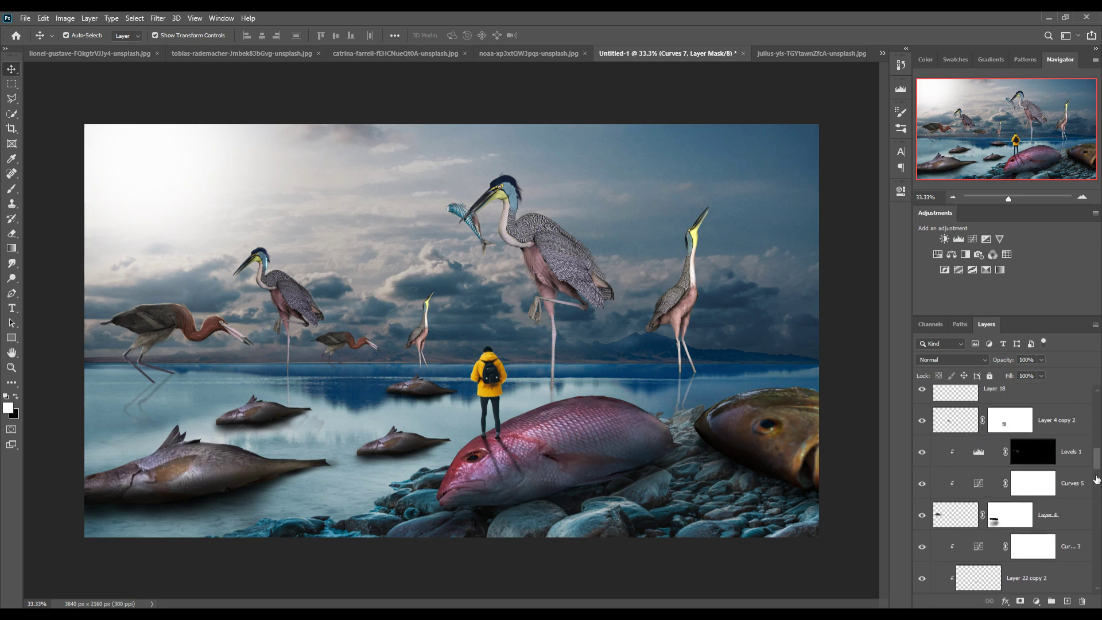
left_click(583, 429)
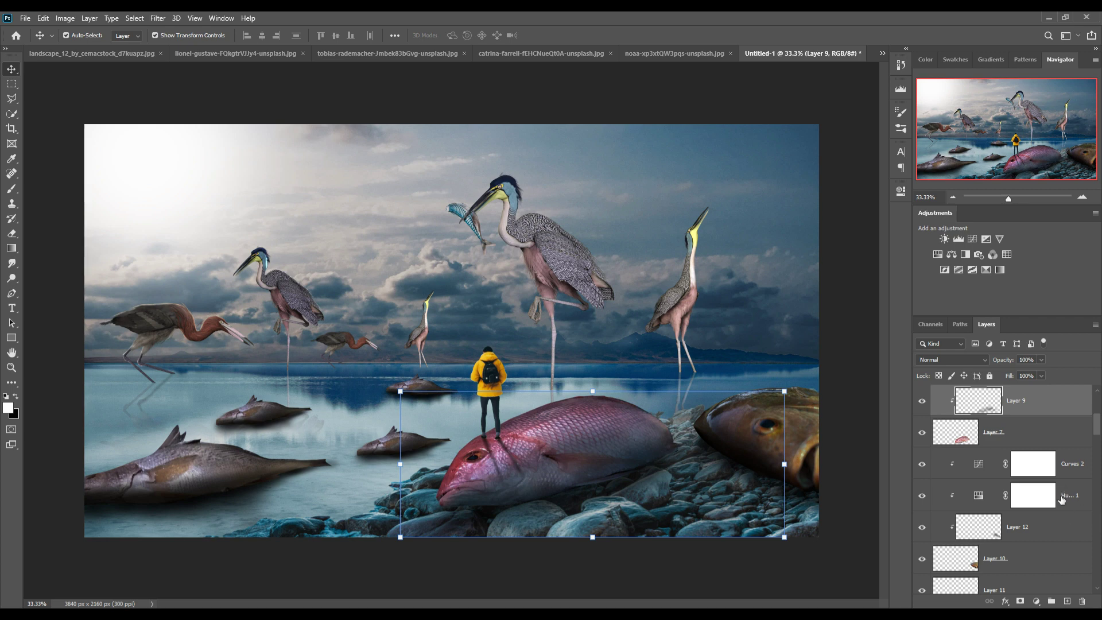
scroll(1061, 499, "up", 3)
left_click(1072, 413)
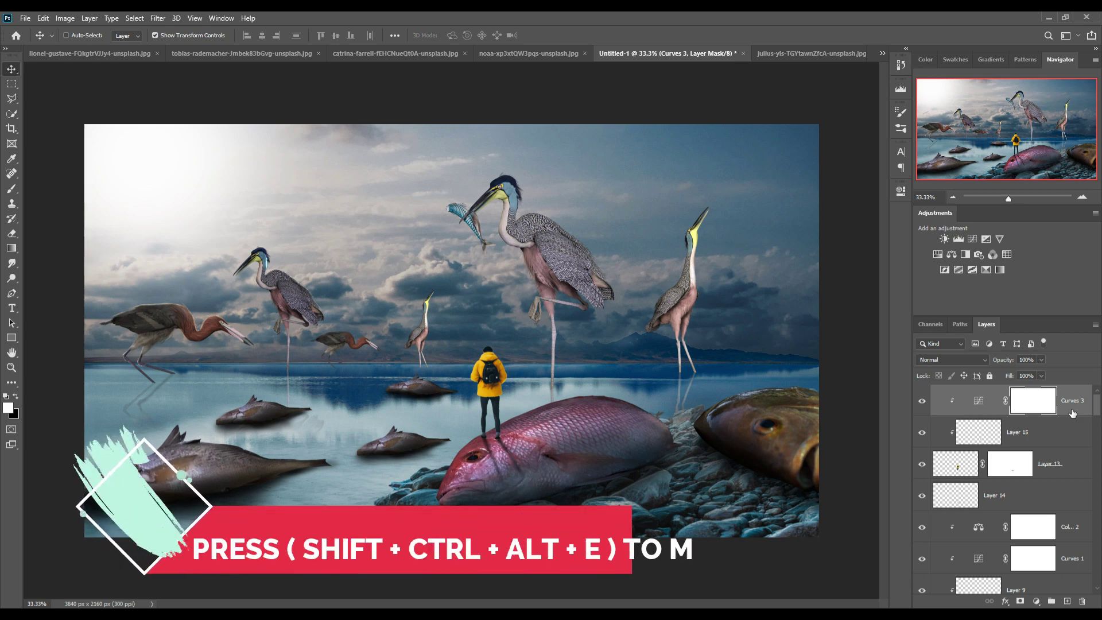
- Stamp all visible layers into a merged layer and convert it to a smart object
key("ctrl+shift+alt+e")
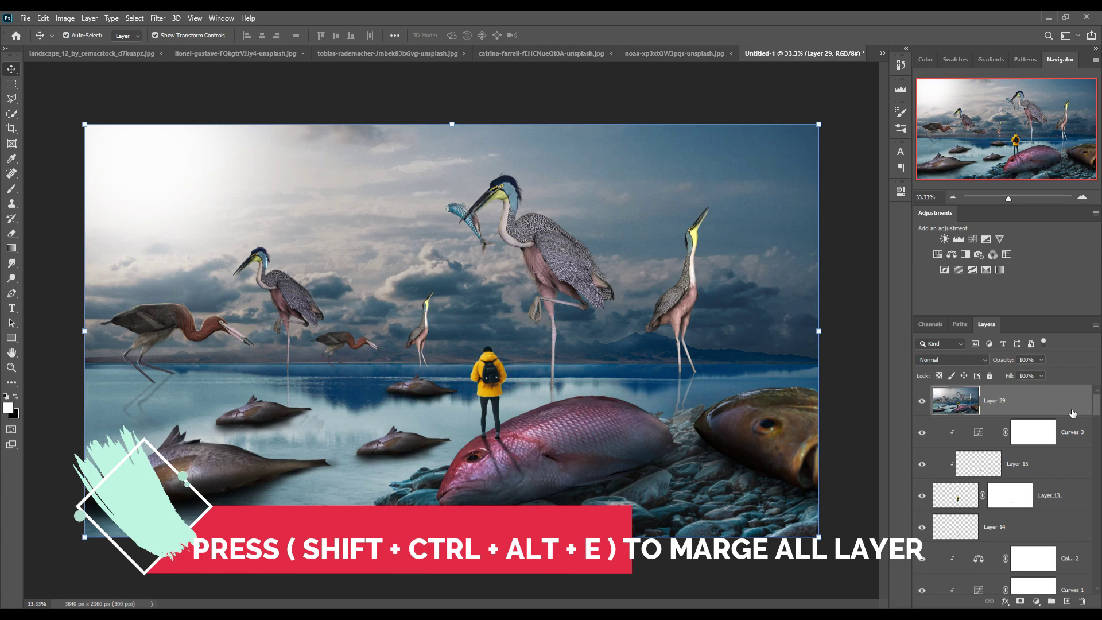
right_click(1058, 398)
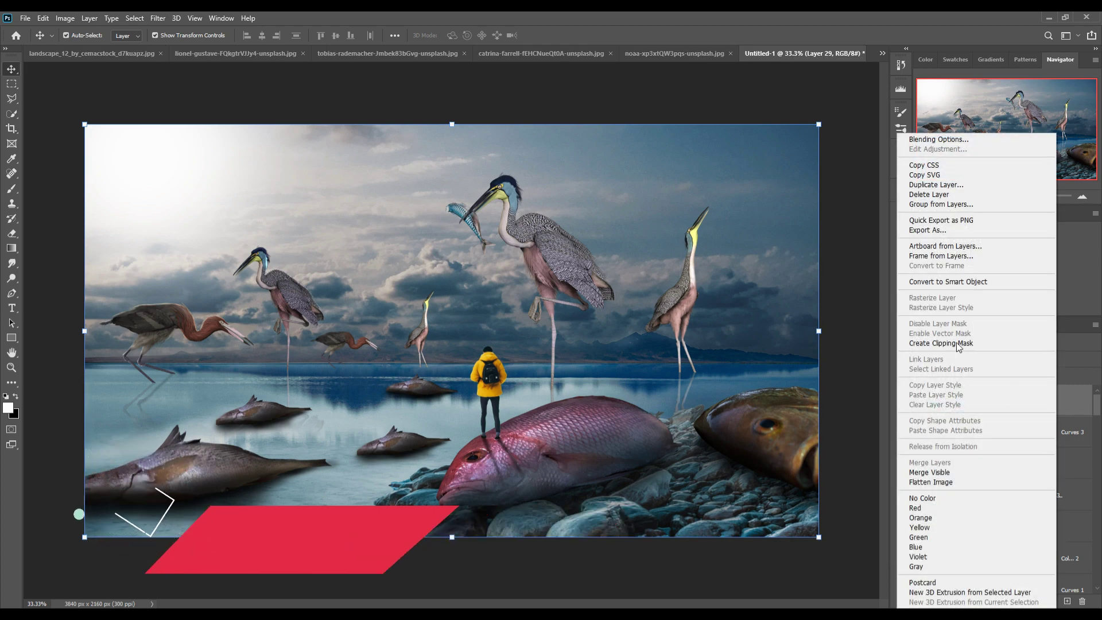
left_click(941, 281)
- In Camera Raw Filter, set exposure -0.20, clarity +13 and raise tone curve highlights
left_click(158, 18)
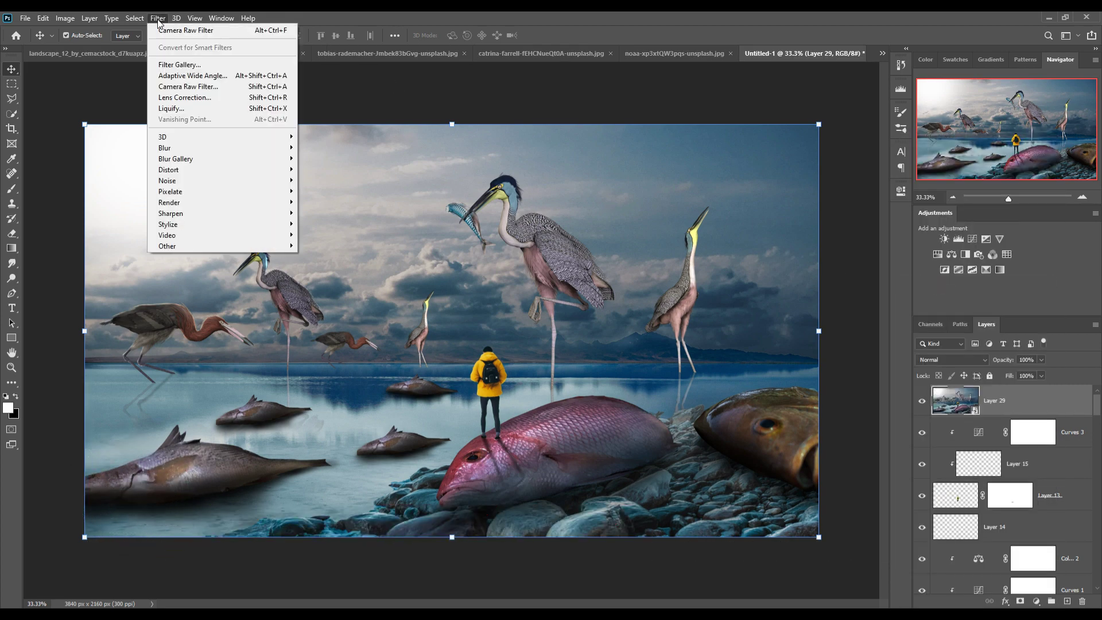
left_click(169, 87)
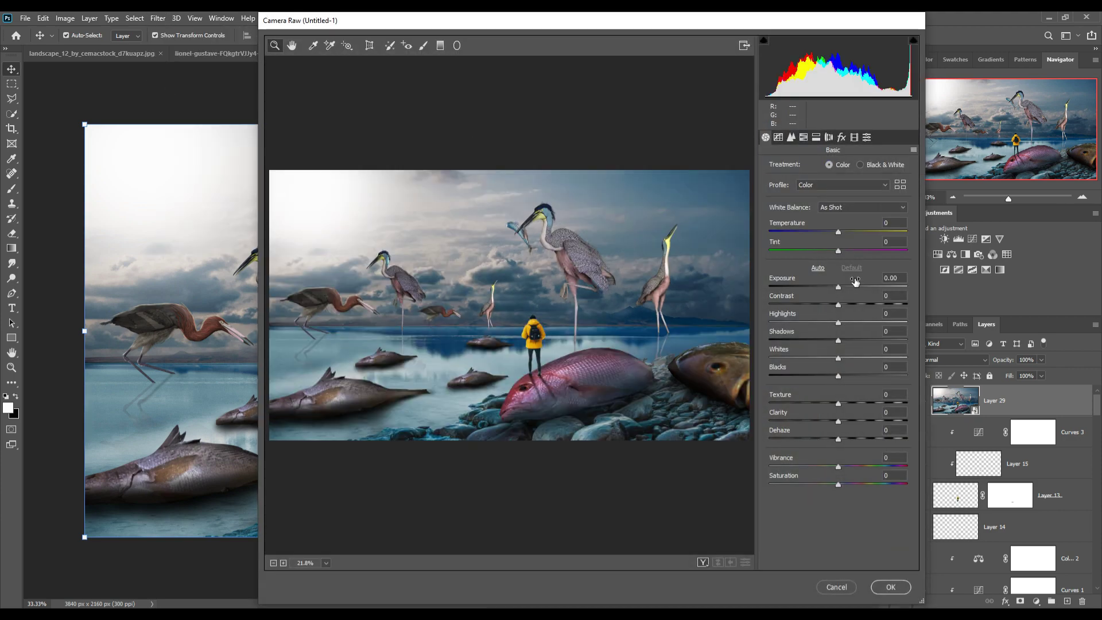
mouse_move(839, 287)
left_mouse_down()
mouse_move(855, 322)
mouse_move(824, 342)
mouse_move(846, 357)
mouse_move(825, 377)
left_mouse_up()
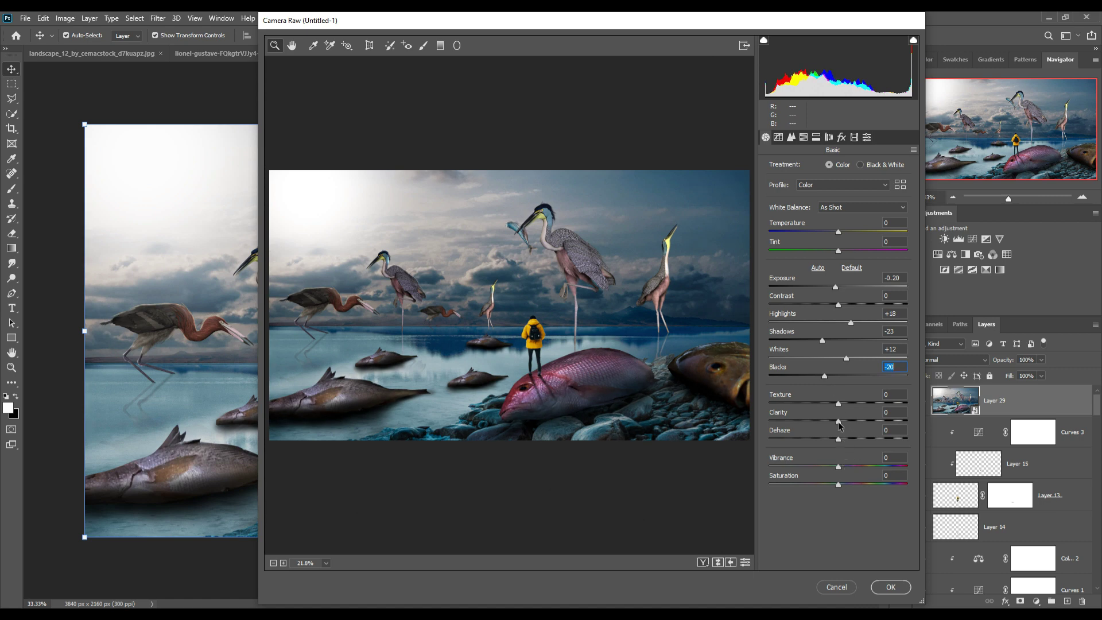
left_click_drag(839, 422, 844, 423)
left_click(778, 137)
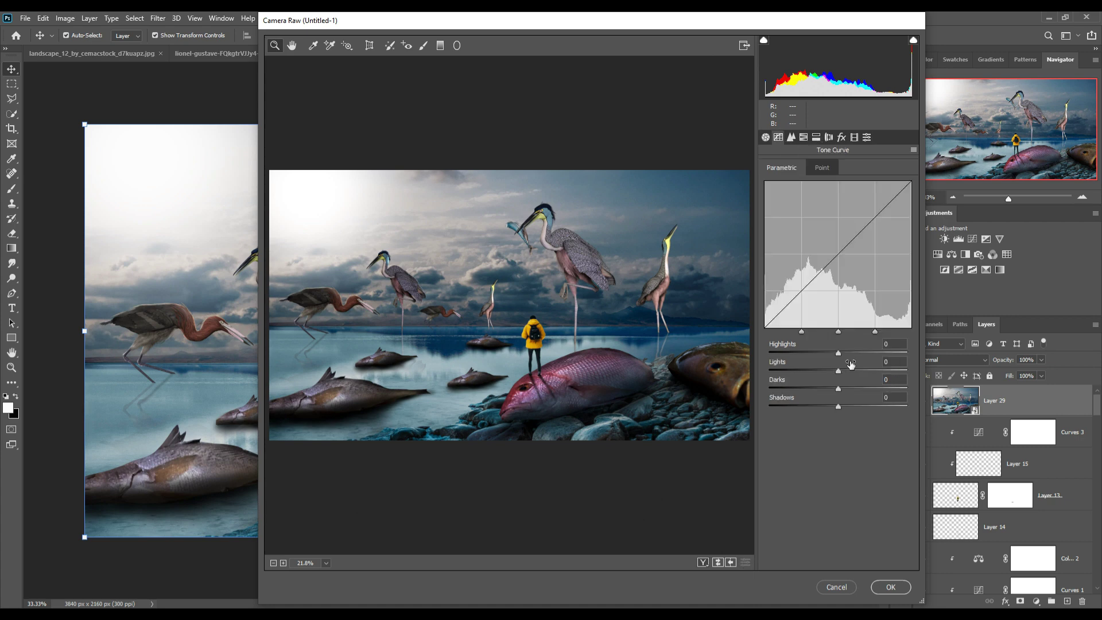
left_click_drag(842, 352, 834, 405)
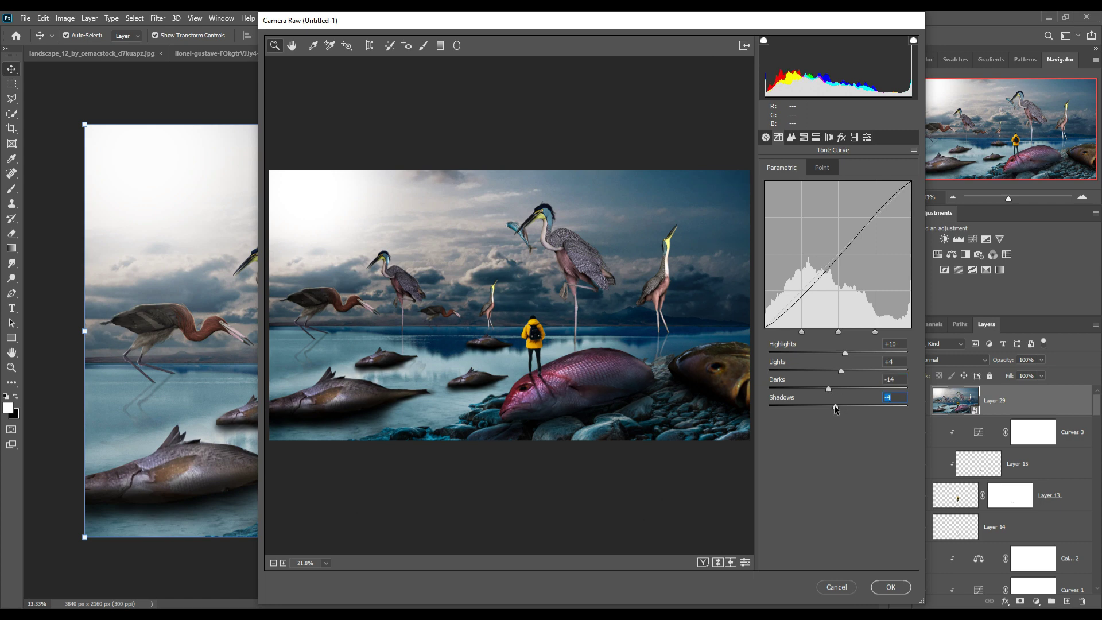
- Split-tone the image with a highlight tint and saturated blue shadows
left_click(791, 137)
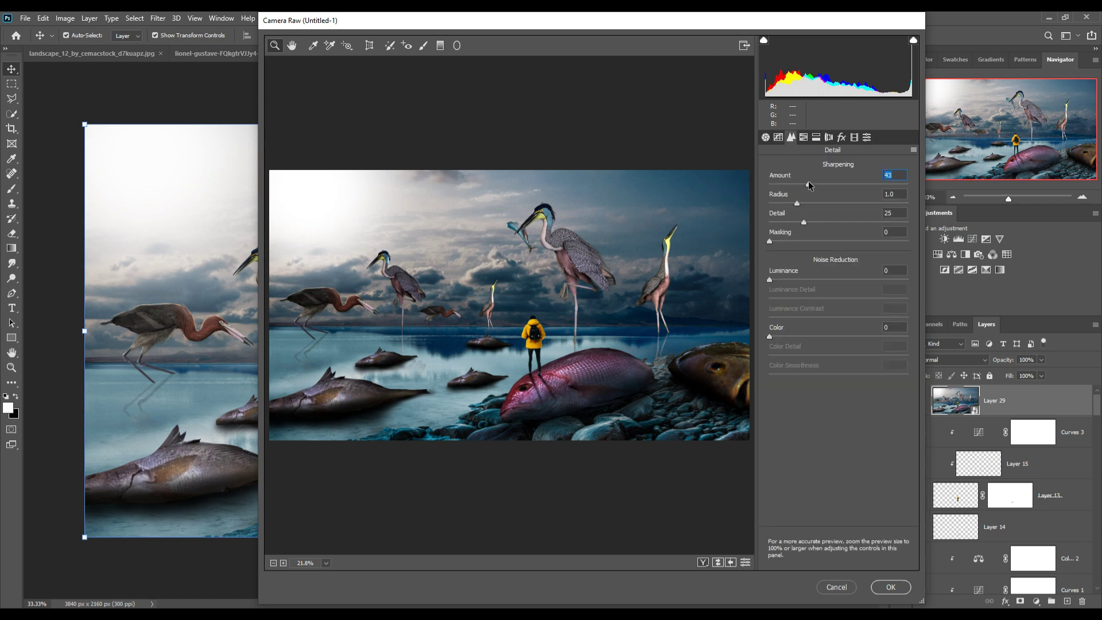
left_click(816, 137)
mouse_move(769, 184)
left_mouse_down()
mouse_move(793, 184)
mouse_move(789, 204)
left_mouse_up()
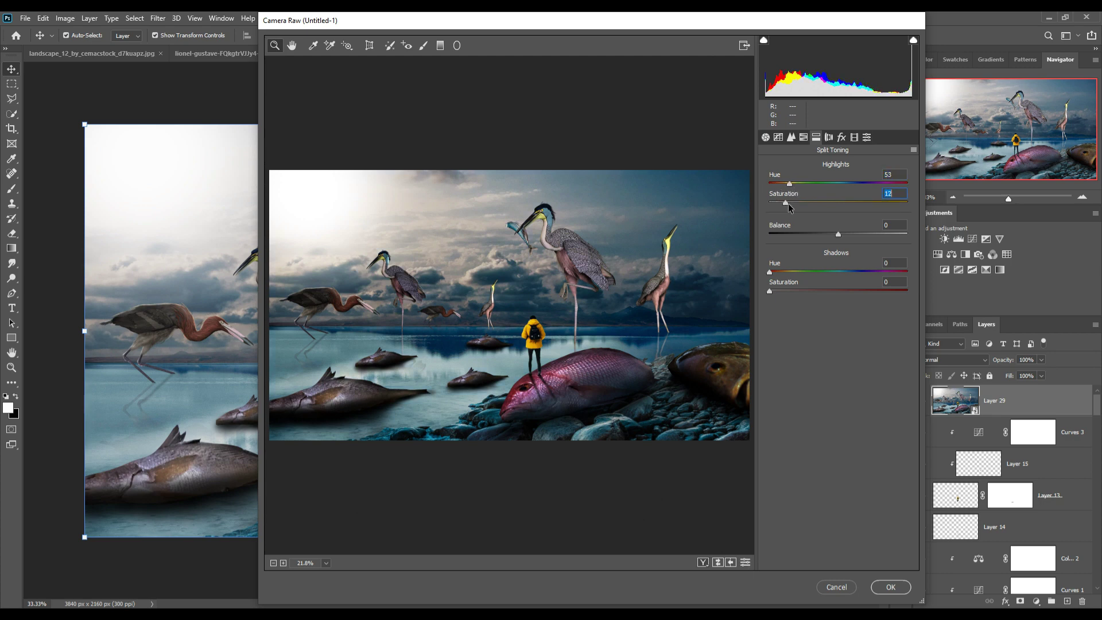
left_click_drag(769, 291, 906, 291)
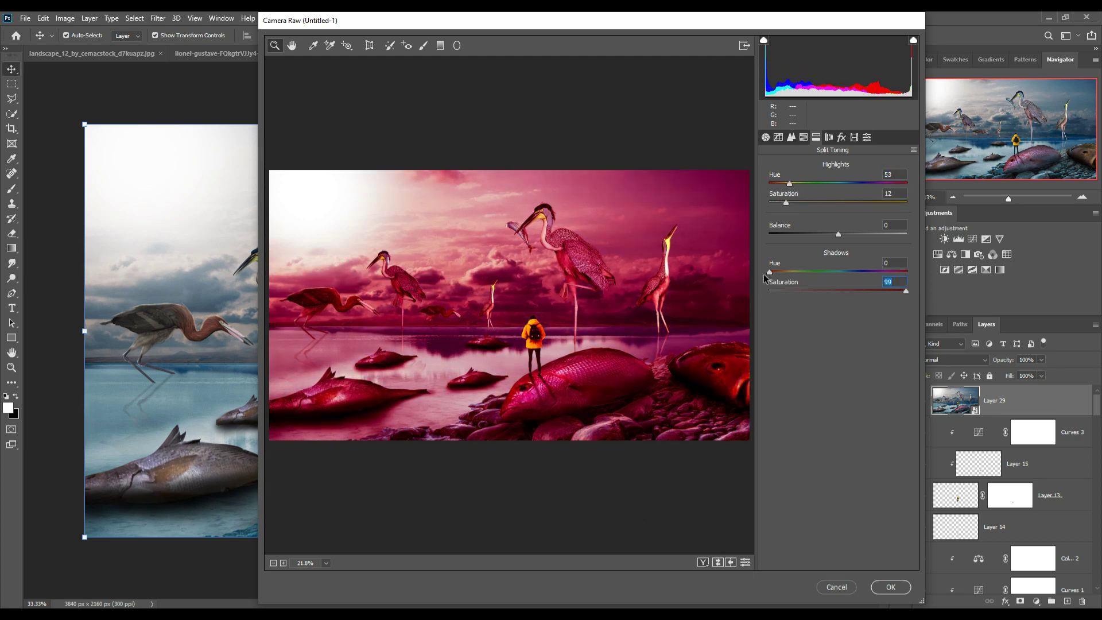
mouse_move(770, 272)
left_mouse_down()
mouse_move(857, 272)
mouse_move(893, 293)
mouse_move(785, 291)
left_mouse_up()
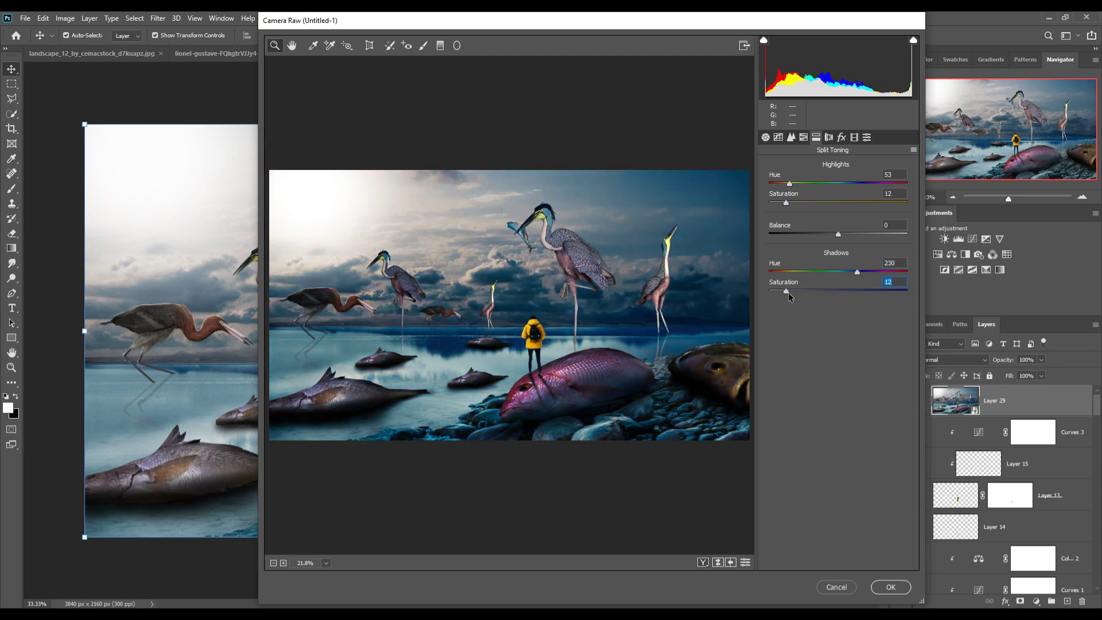
- Reduce Oranges saturation to -34 in HSL and apply the Camera Raw grade
left_click(790, 137)
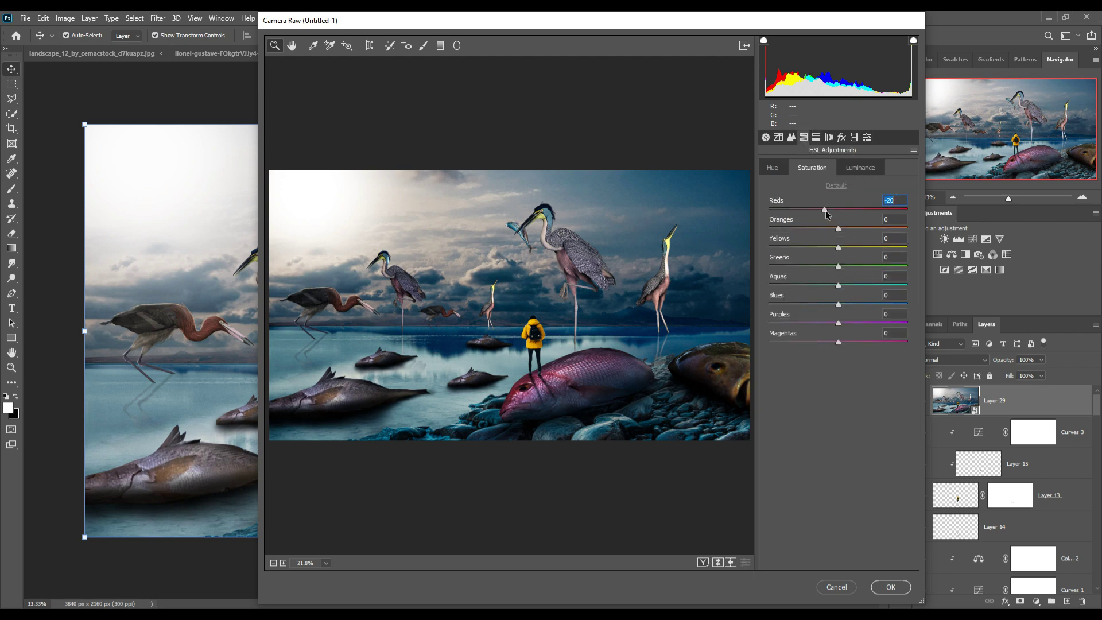
mouse_move(836, 229)
left_mouse_down()
mouse_move(813, 231)
mouse_move(824, 250)
left_mouse_up()
left_click(773, 169)
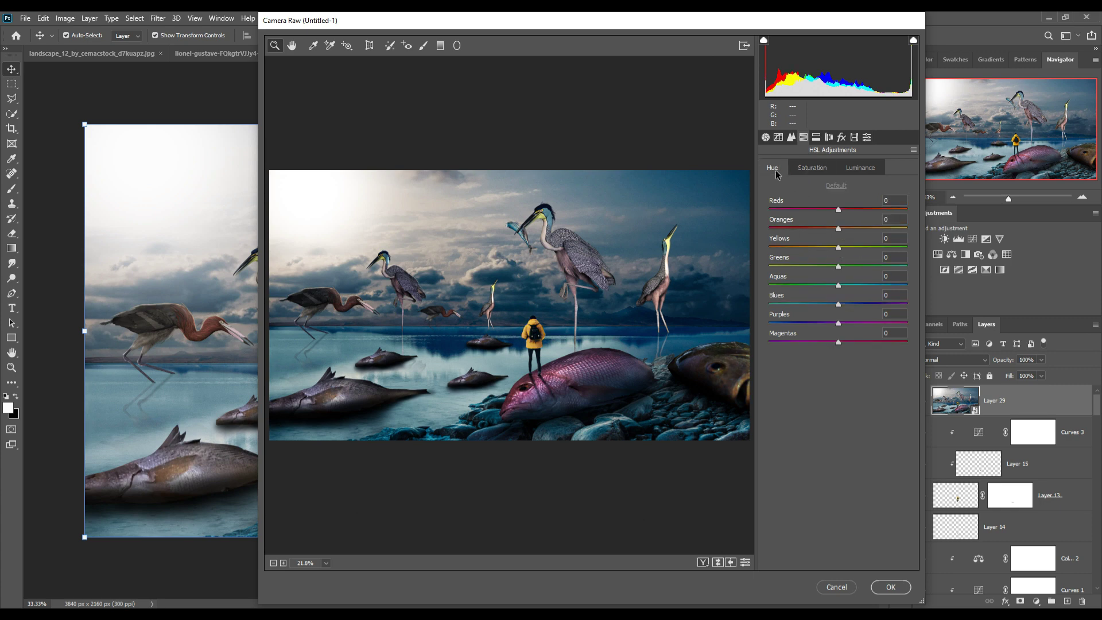
left_click(890, 586)
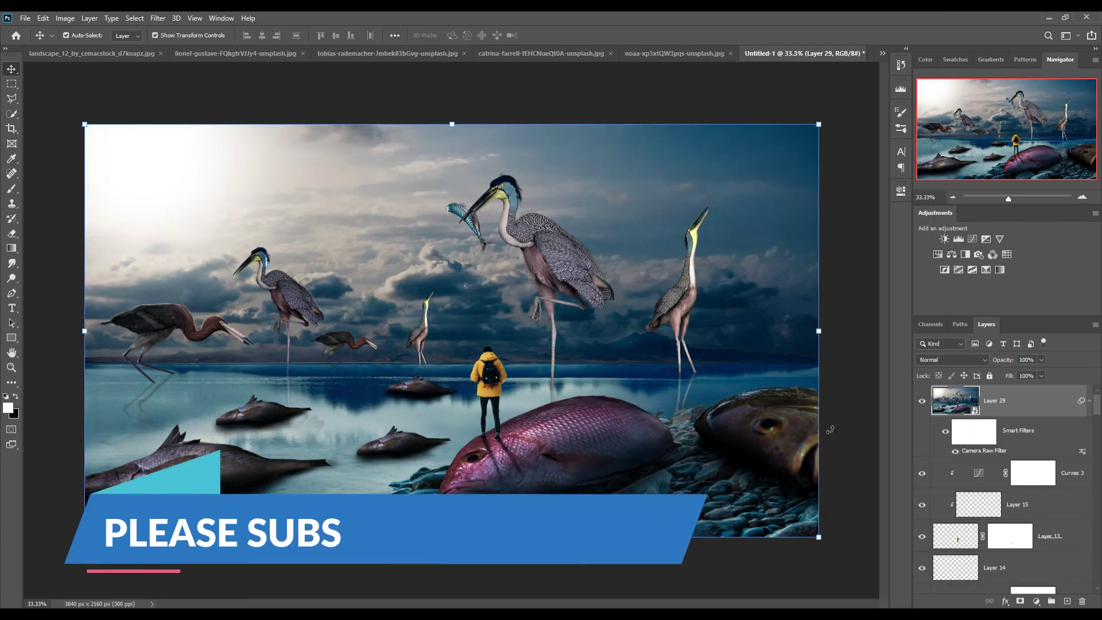